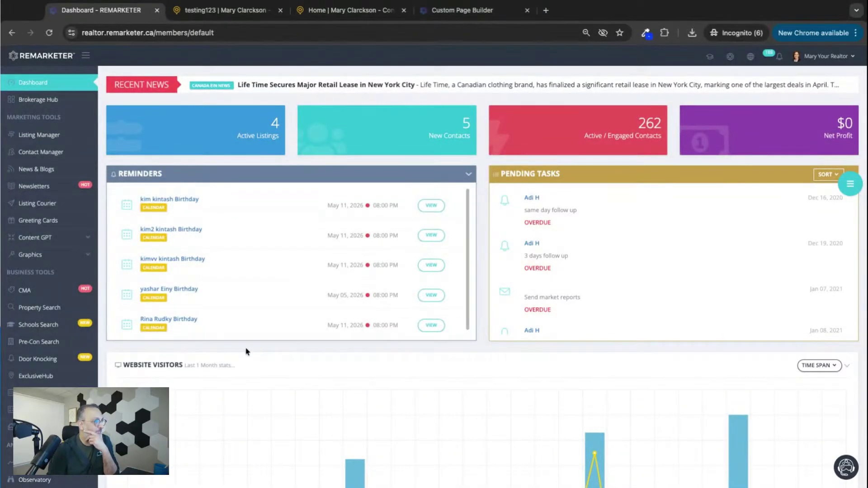
Step: Open the list of the website's custom pages in the website design tools
scroll(101, 299, down, 4)
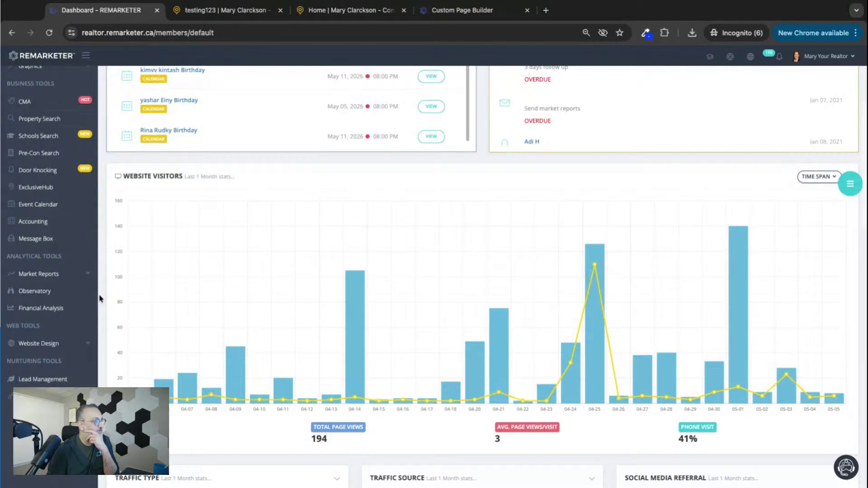
click(41, 345)
scroll(41, 346, down, 4)
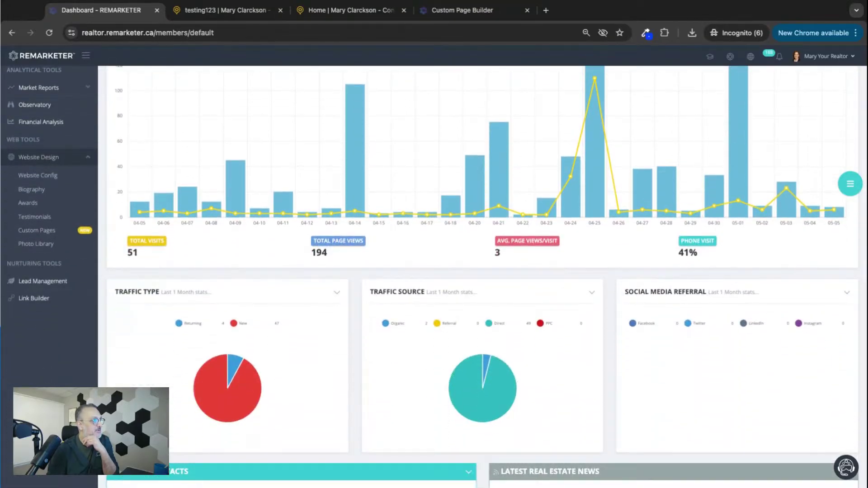
click(32, 232)
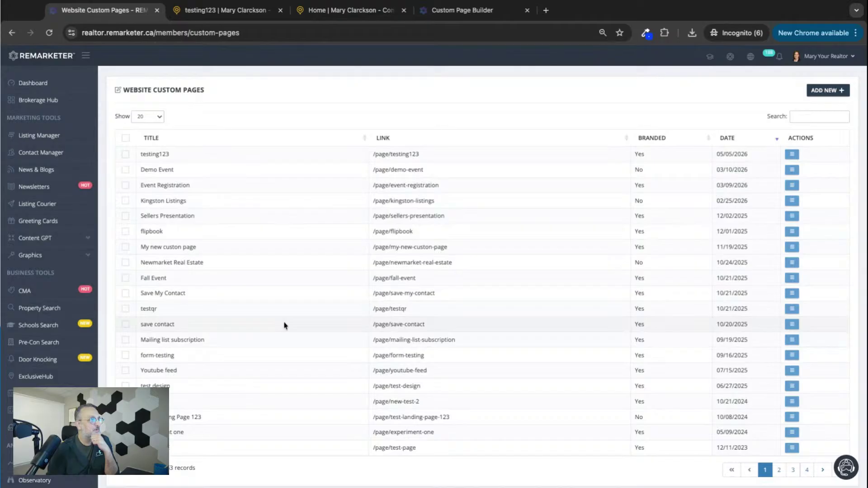
Step: Examine the custom pages list, its record count, and the row actions available for the testing123 page
scroll(283, 325, down, 3)
scroll(284, 324, up, 3)
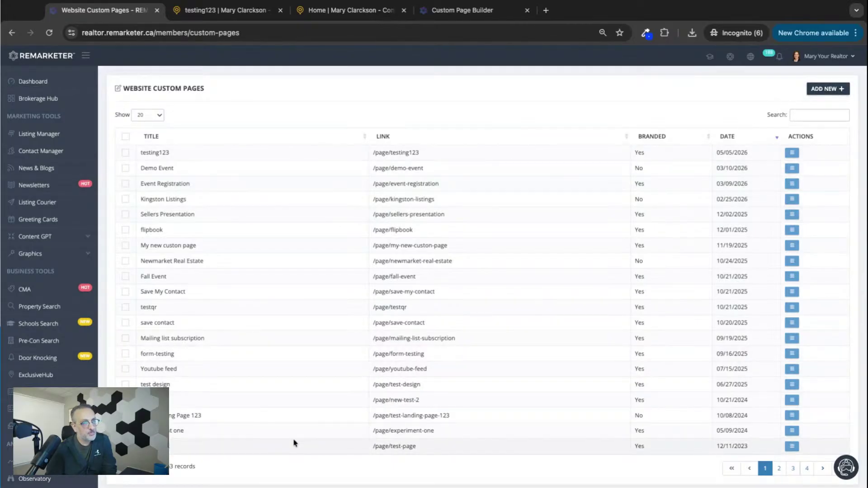
scroll(501, 413, down, 2)
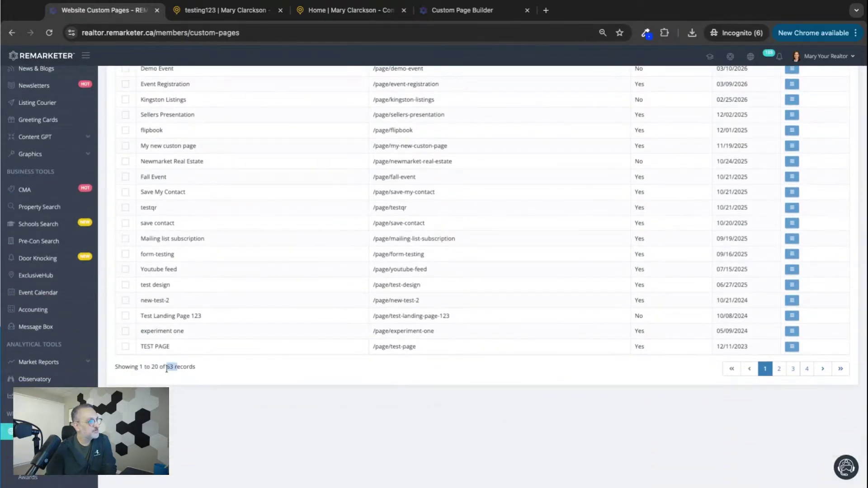
scroll(229, 373, up, 2)
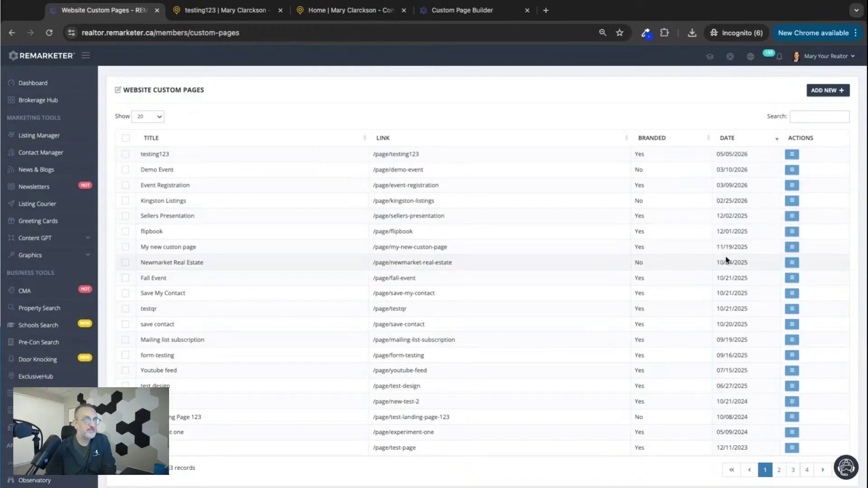
click(789, 156)
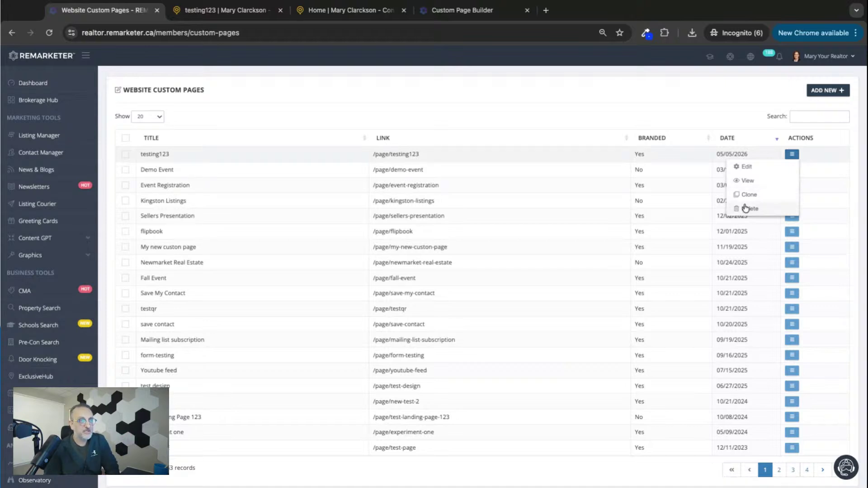
click(699, 118)
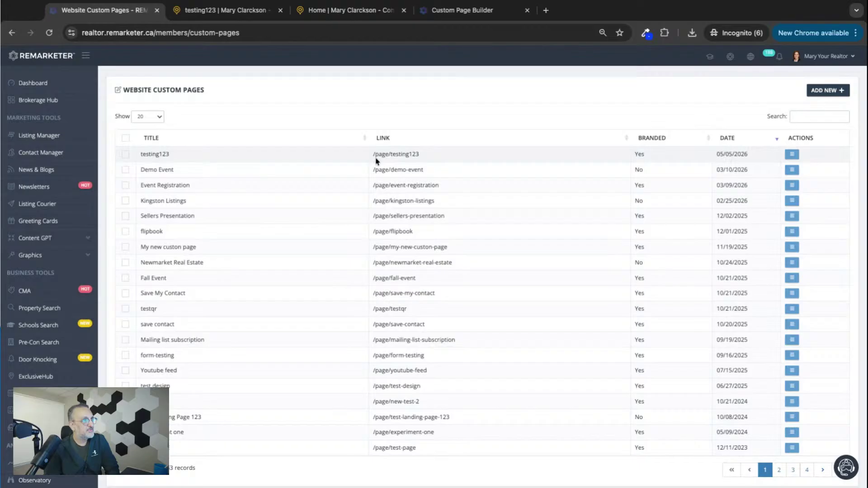
Step: Compare the testing123 page's title with its link in the custom pages list
drag(371, 154, 388, 154)
drag(409, 154, 430, 155)
double_click(174, 155)
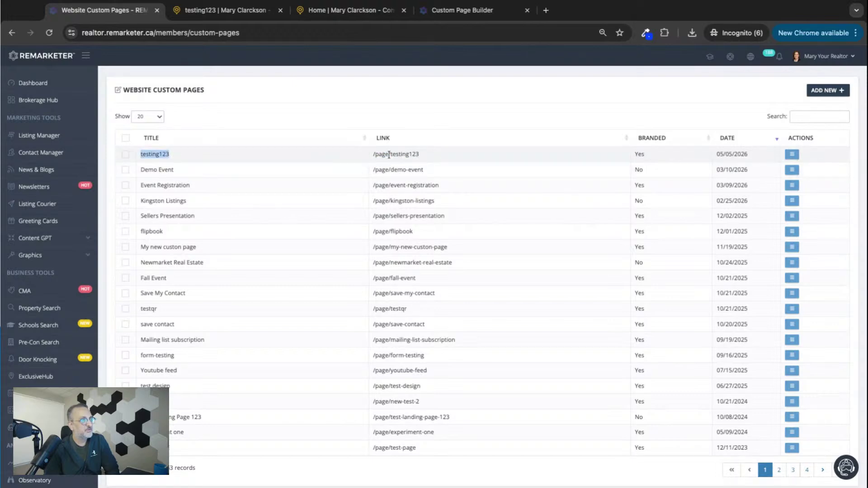
drag(372, 155, 375, 186)
click(375, 186)
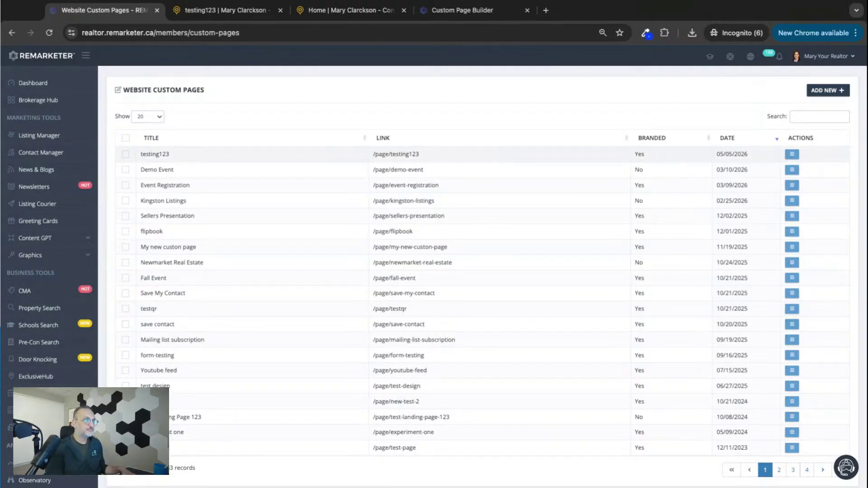
Step: Start a new custom page and open its page settings
click(823, 92)
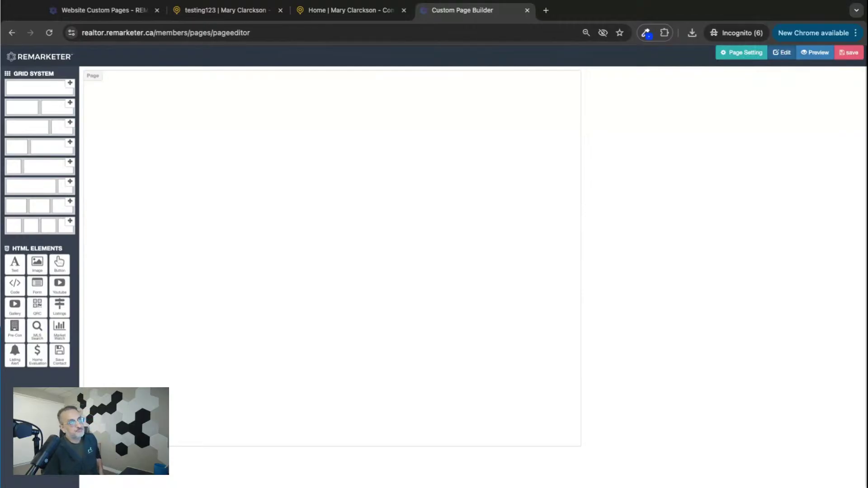
click(745, 54)
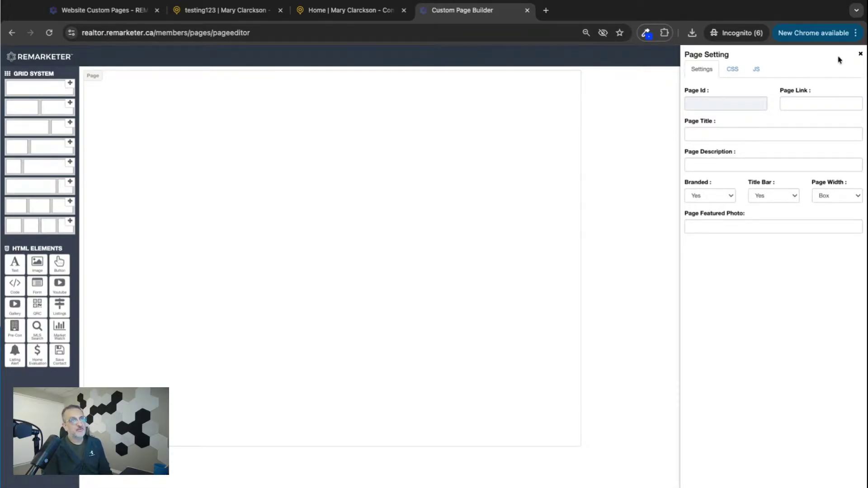
click(859, 54)
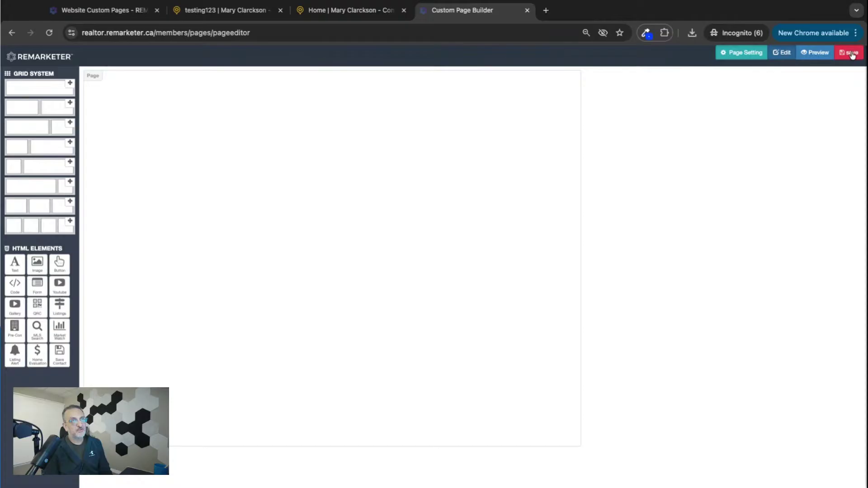
click(743, 53)
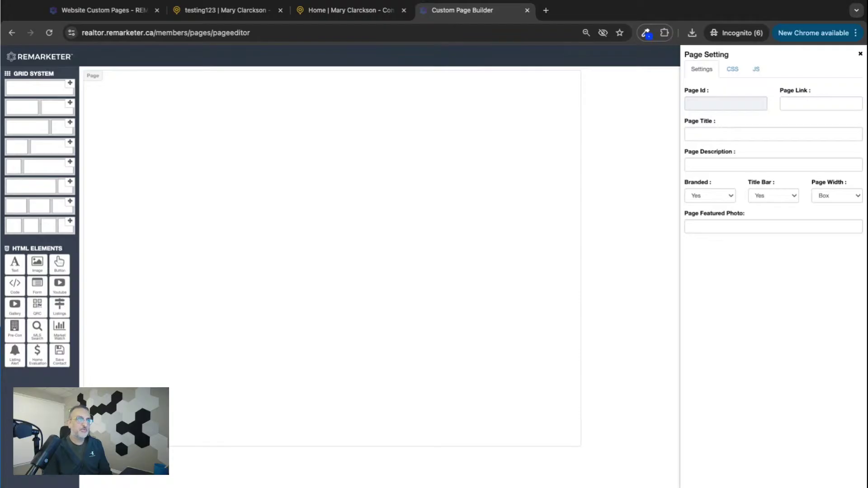
click(708, 135)
text(t)
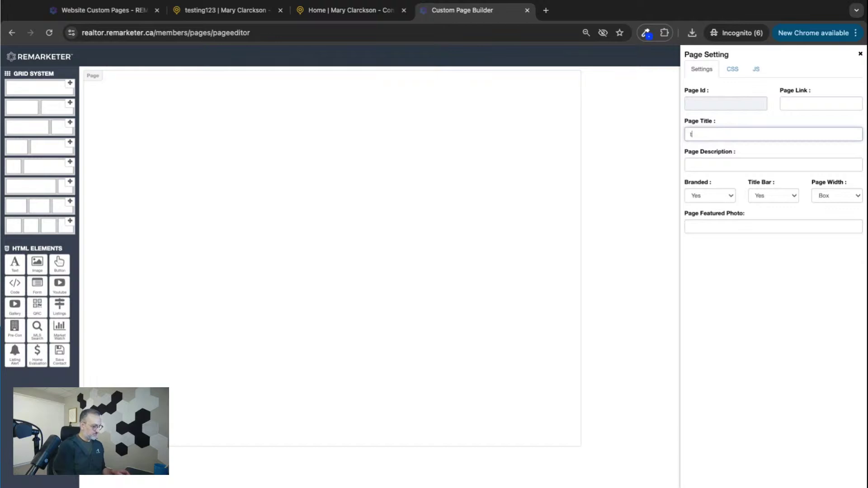
text(esting)
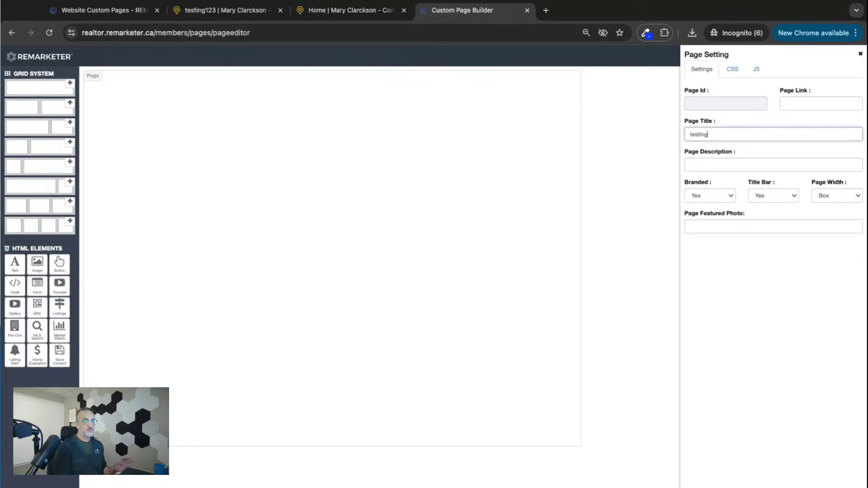
click(801, 102)
double_click(714, 136)
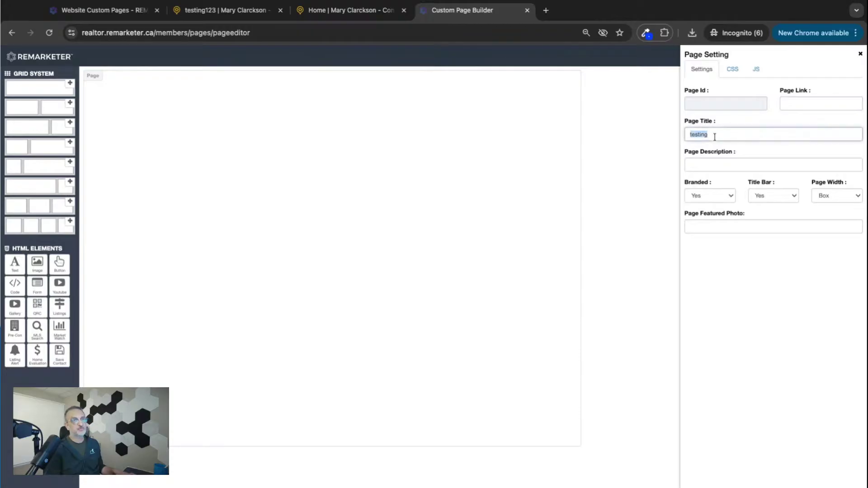
key(BackSpace)
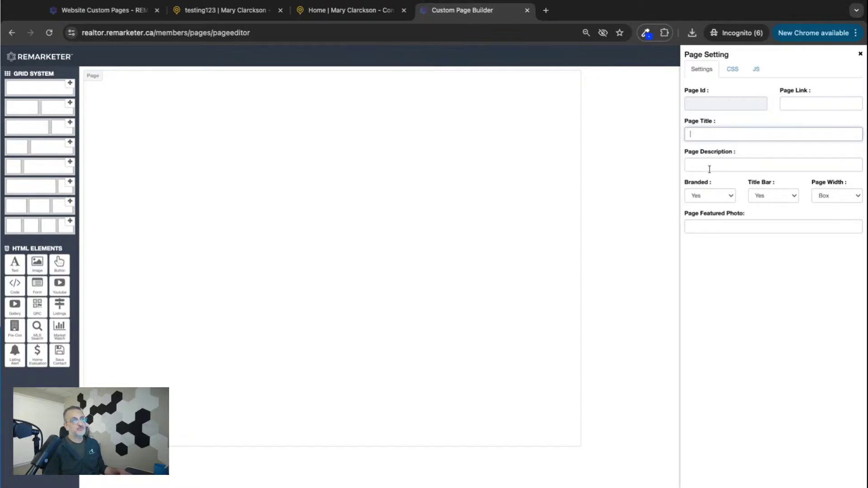
click(702, 136)
Step: Search Google for "outdoor furniture" in a new browser tab
click(545, 10)
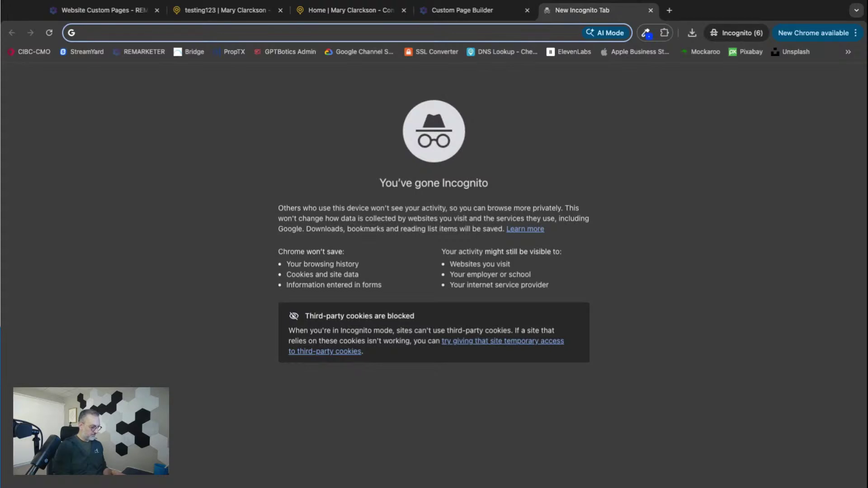
text(outdoo)
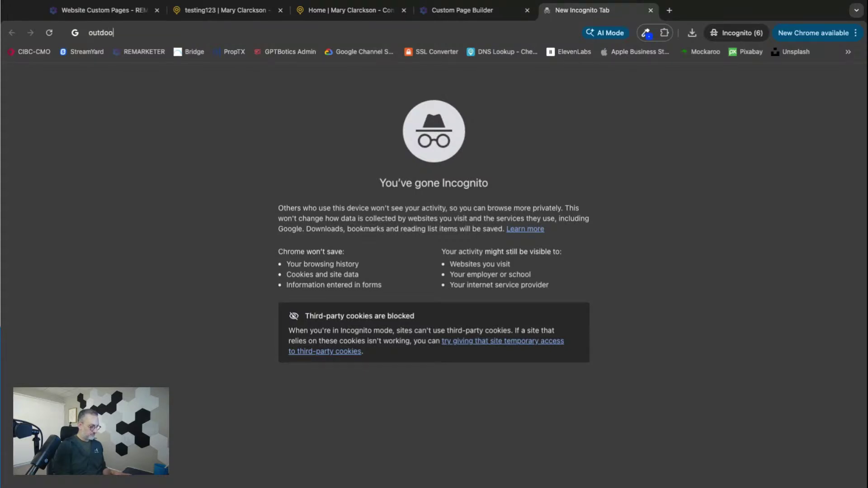
text(r furniture)
key(Return)
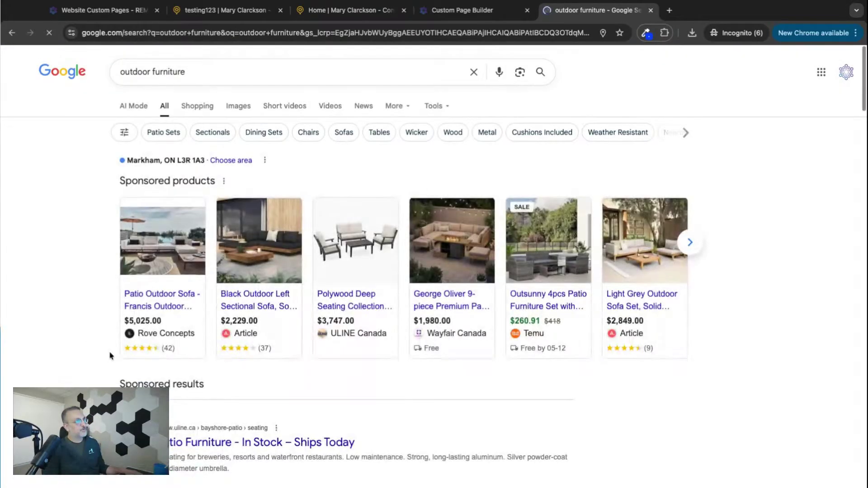
Step: Examine how the ULINE and IKEA search results present their page titles and descriptions
scroll(110, 356, down, 6)
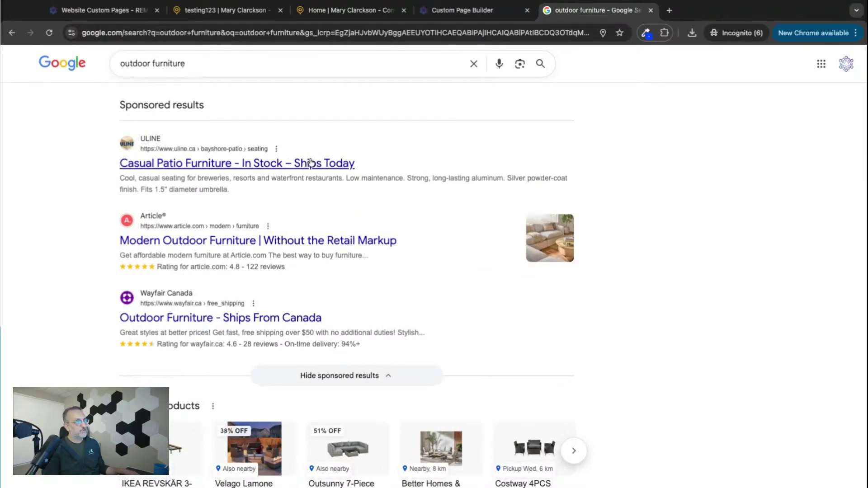
triple_click(120, 178)
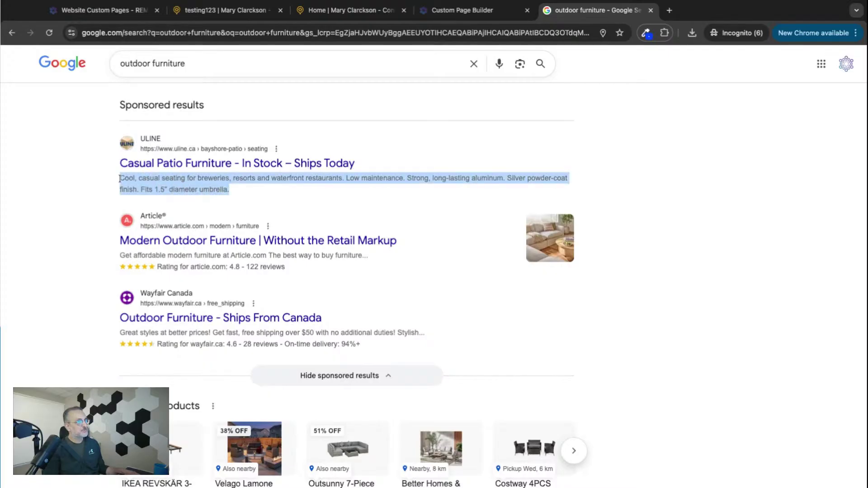
scroll(122, 181, down, 10)
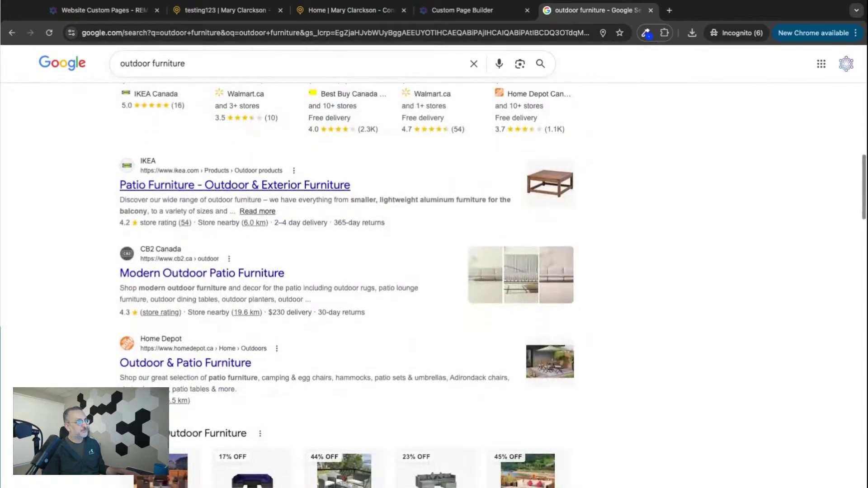
mouse_move(114, 187)
mouse_down()
mouse_move(351, 186)
mouse_move(137, 199)
mouse_move(255, 212)
mouse_up()
click(147, 203)
click(256, 212)
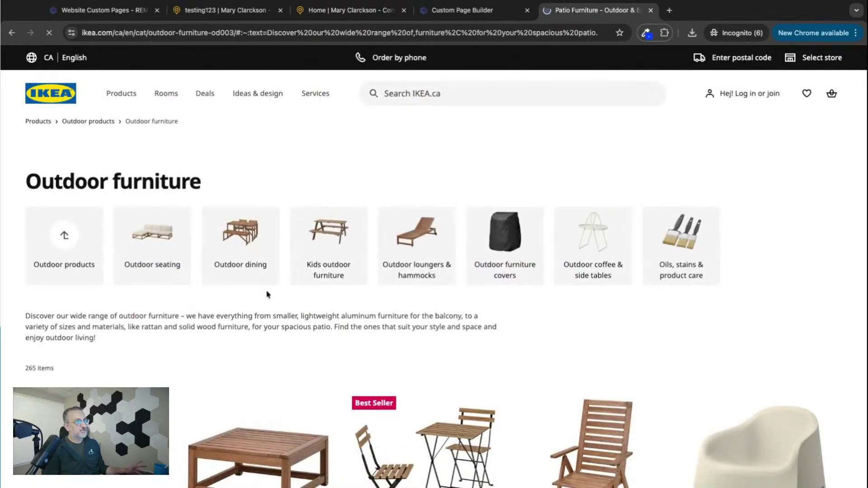
key(super+Left)
click(104, 276)
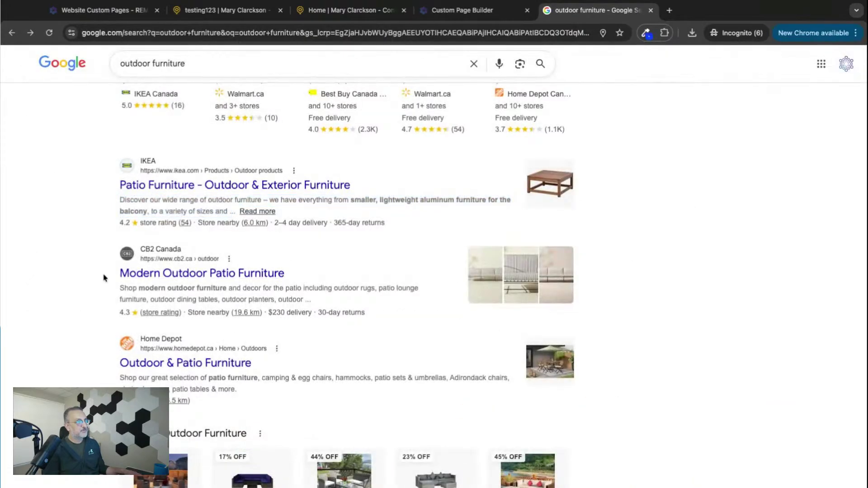
Step: Examine the titles and descriptions of the CB2 Canada and Home Depot search results
drag(104, 274, 259, 288)
click(287, 302)
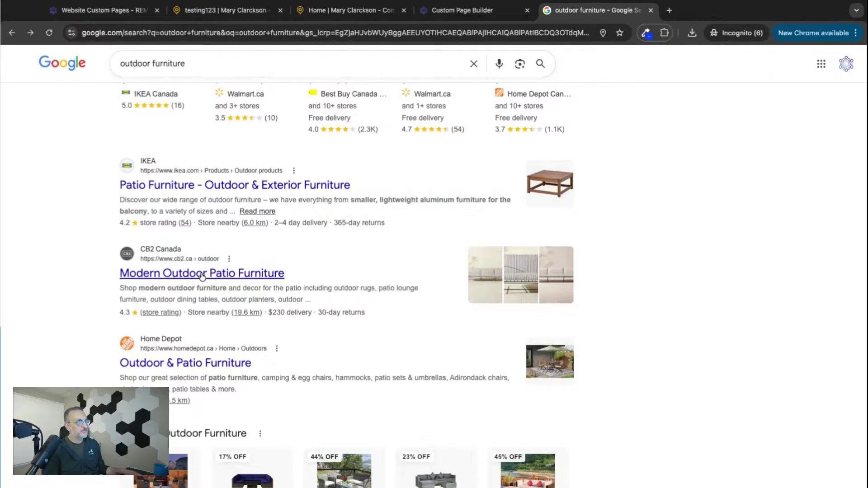
drag(183, 288, 216, 299)
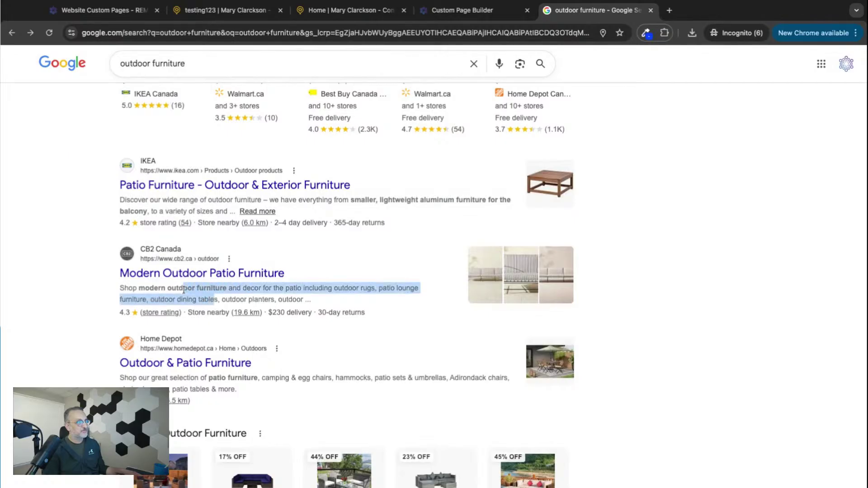
click(225, 296)
scroll(226, 296, down, 3)
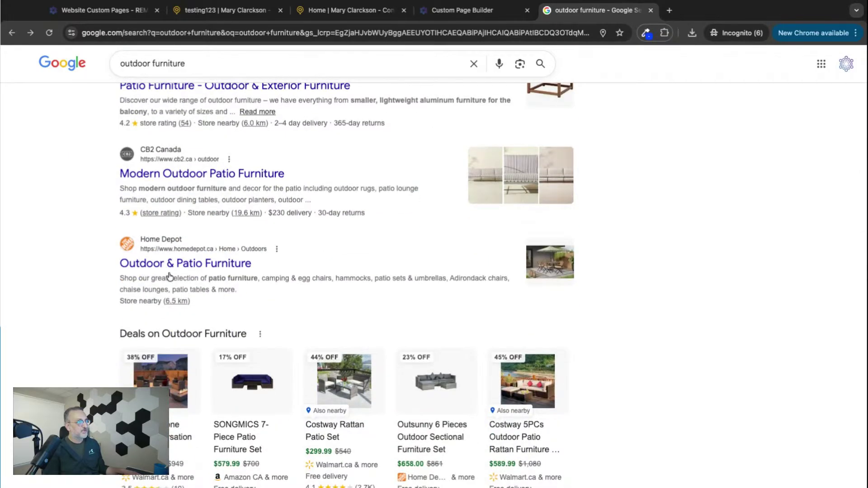
drag(162, 280, 180, 289)
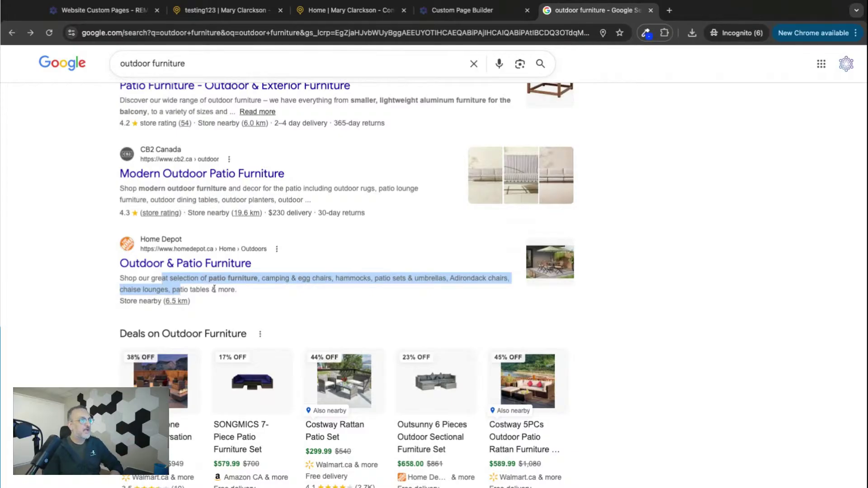
click(170, 276)
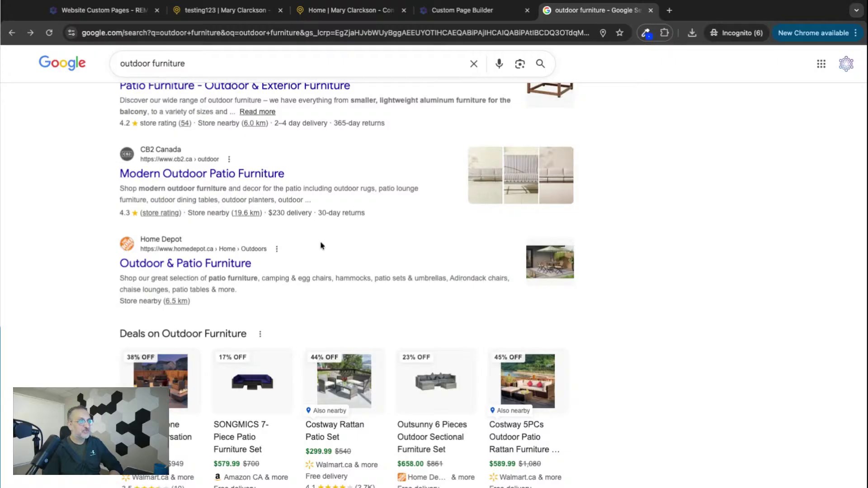
Step: Compare the new page's title and description settings in the page builder with the Google result listings
click(456, 13)
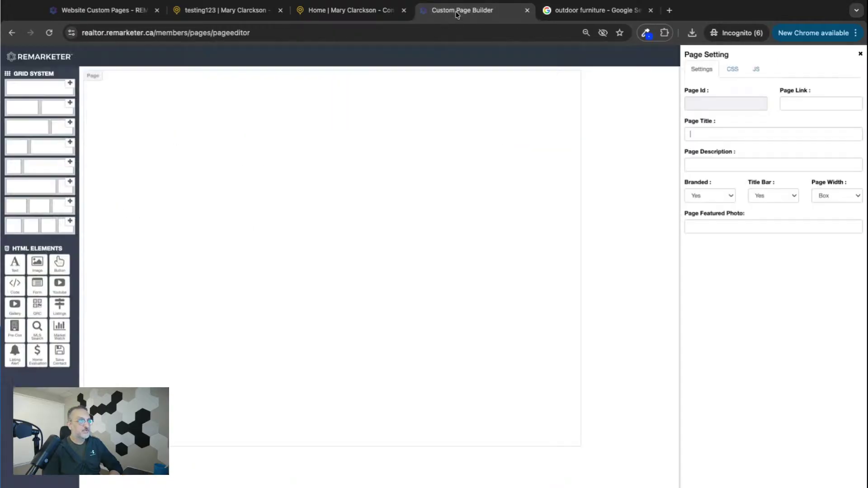
click(713, 138)
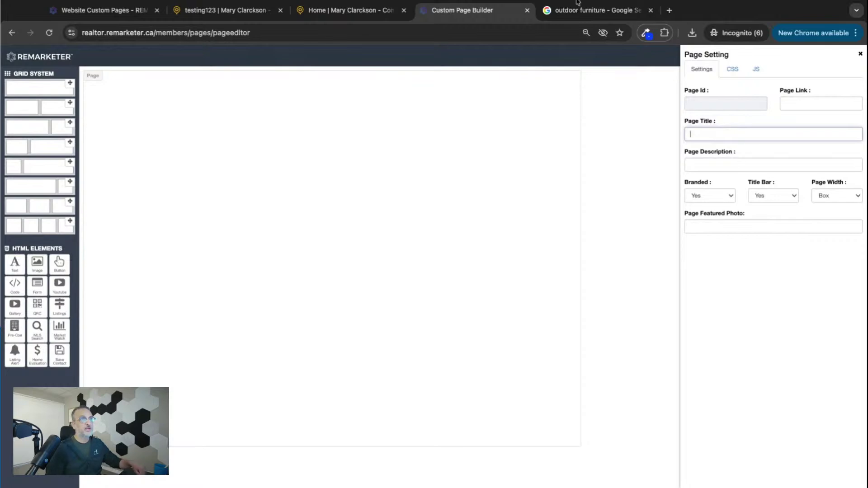
click(567, 16)
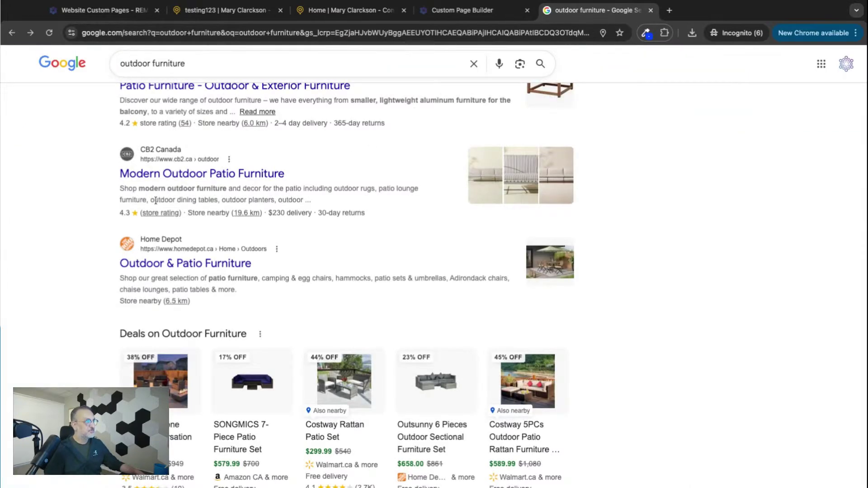
scroll(155, 200, up, 1)
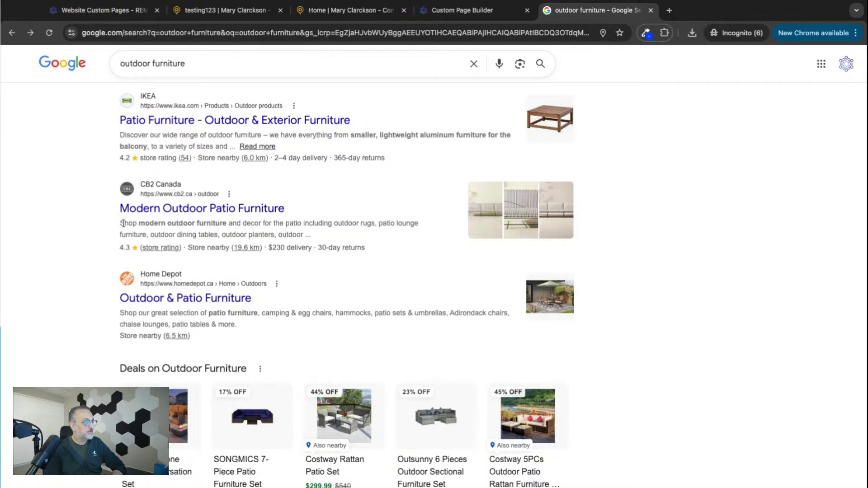
Step: Review the CB2 Canada description and the remaining outdoor furniture results, and close the search results tab
drag(122, 224, 181, 234)
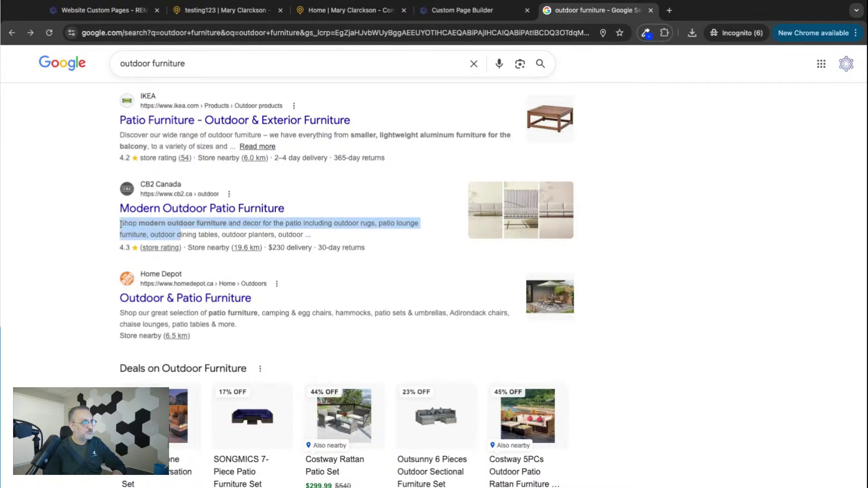
click(181, 234)
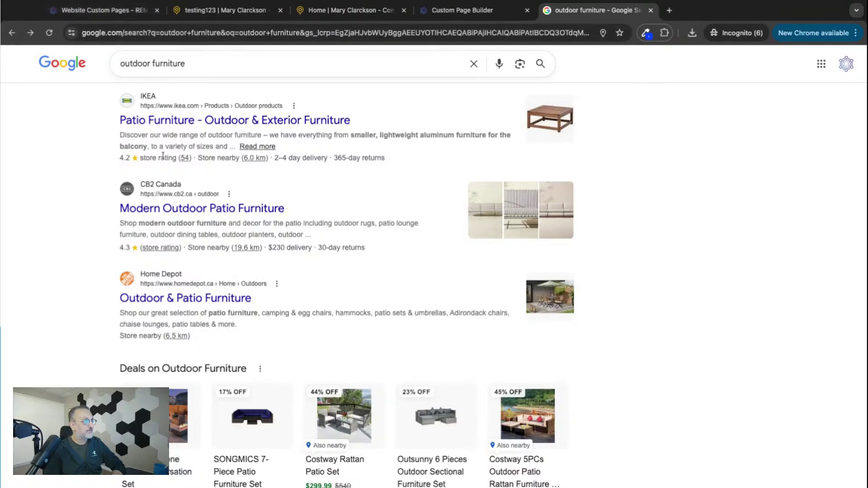
scroll(163, 156, up, 4)
scroll(163, 156, down, 10)
scroll(162, 156, up, 8)
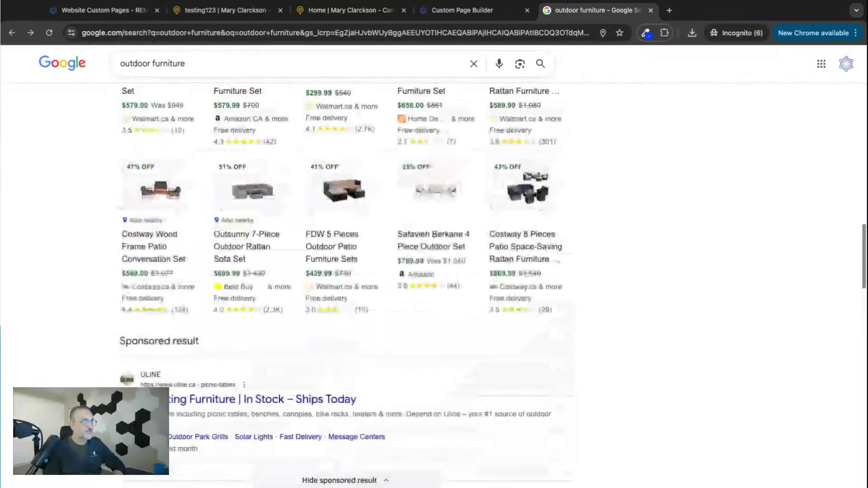
scroll(163, 156, up, 12)
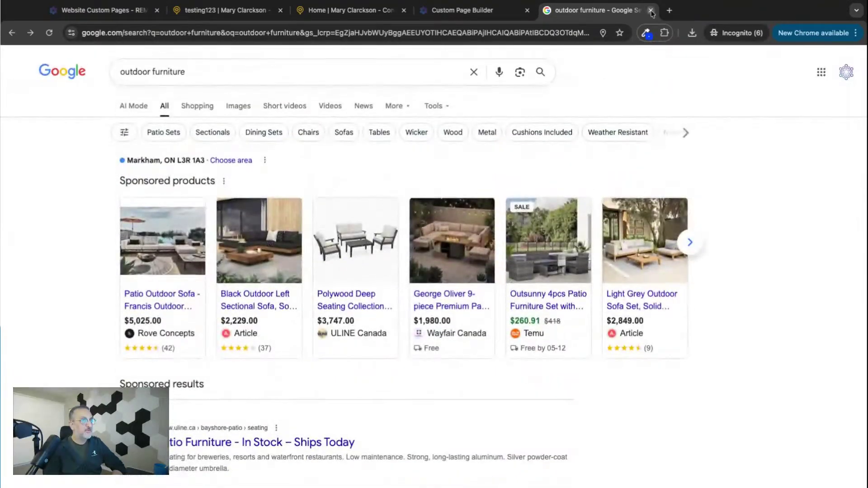
click(650, 10)
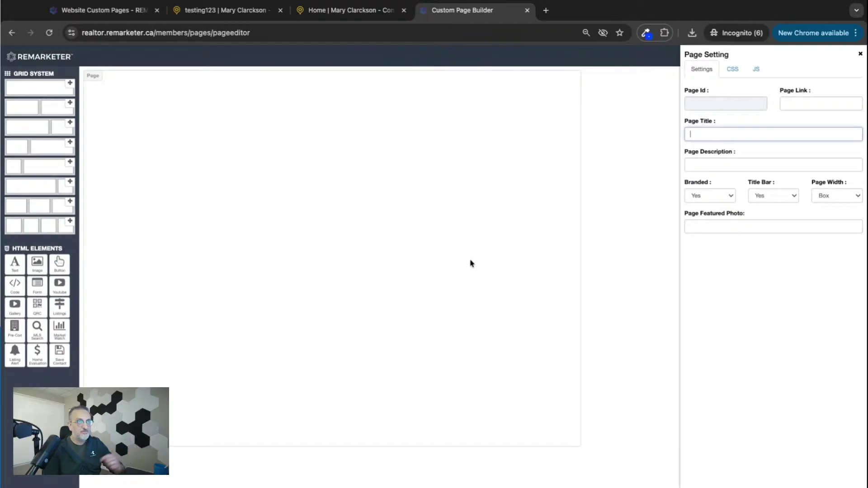
Step: Examine the new page's description, branding, title bar and page width settings
click(708, 166)
click(718, 319)
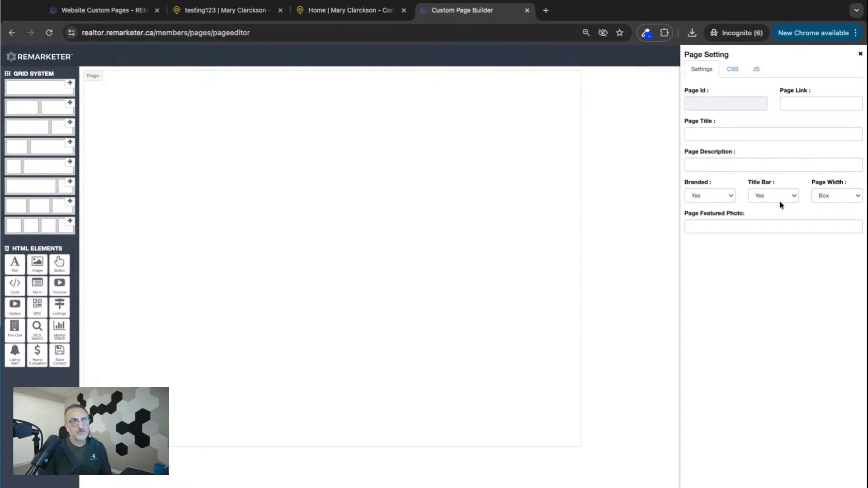
click(829, 196)
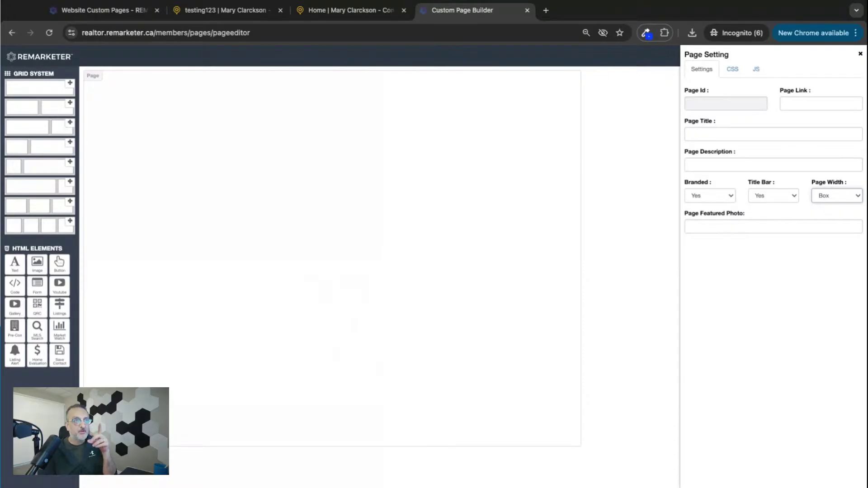
Step: Look through the page's custom CSS and JavaScript settings and return to its general settings
click(734, 72)
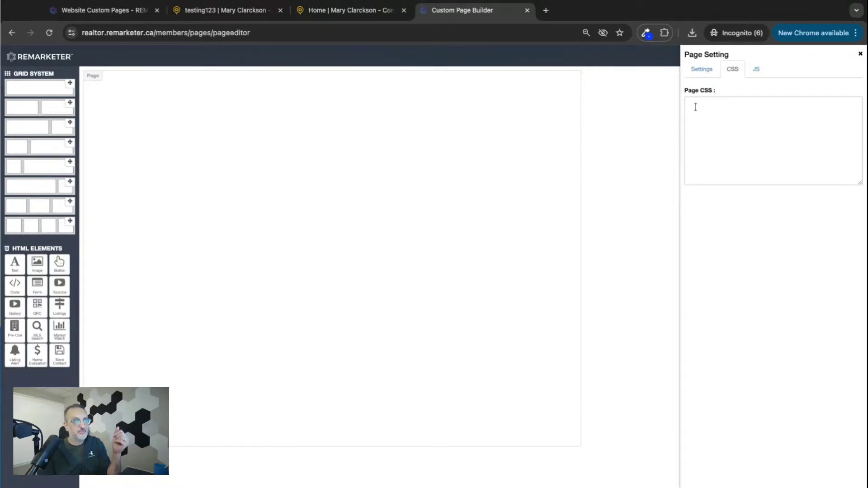
click(753, 72)
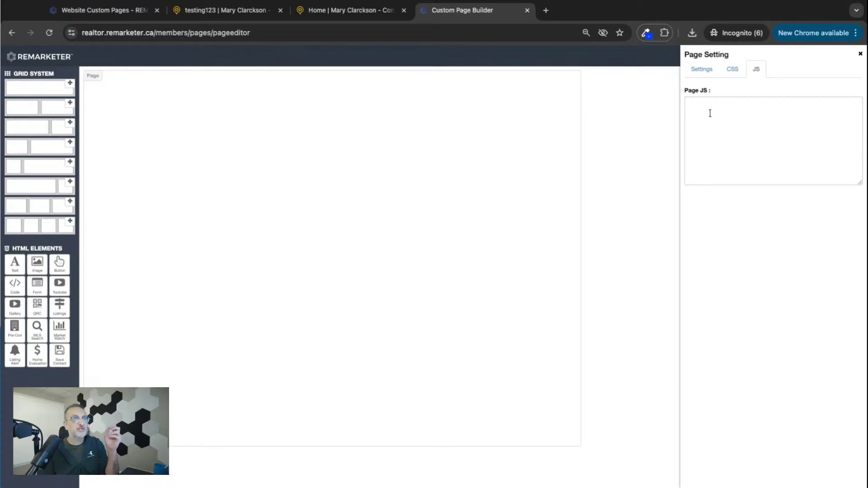
click(732, 69)
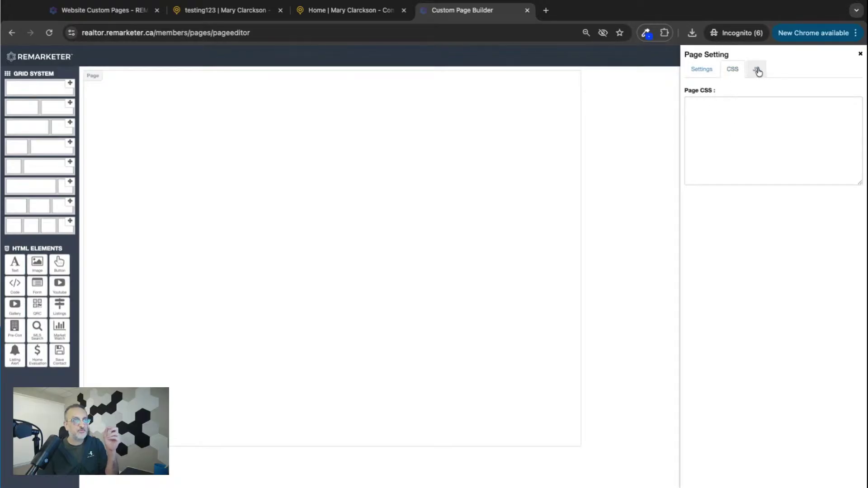
click(756, 69)
click(732, 73)
click(701, 72)
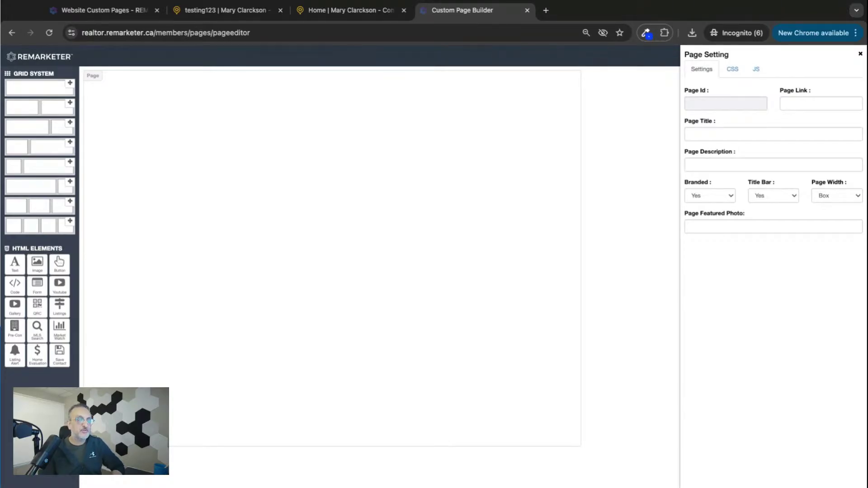
Step: Close the page settings, reopen them to see how they are accessed, and close them again
click(860, 54)
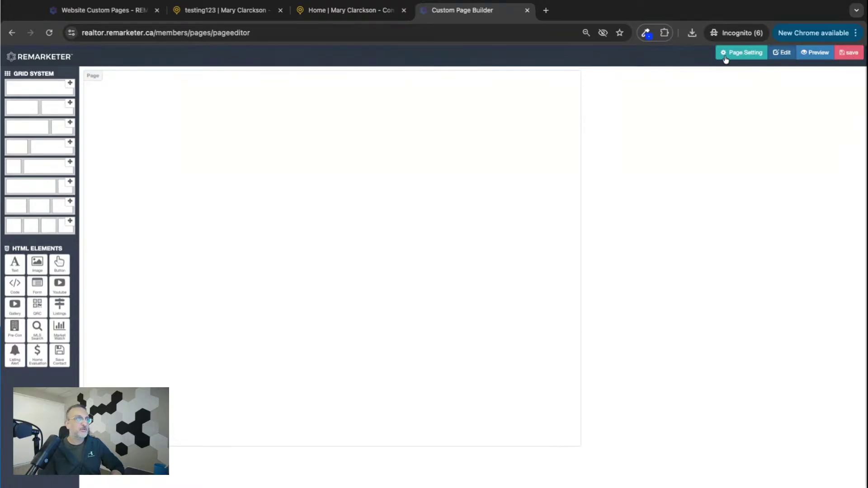
click(745, 61)
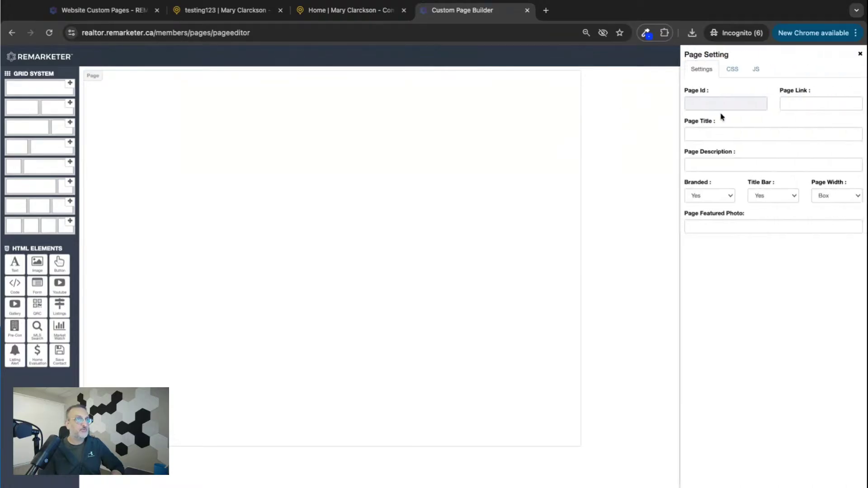
click(860, 54)
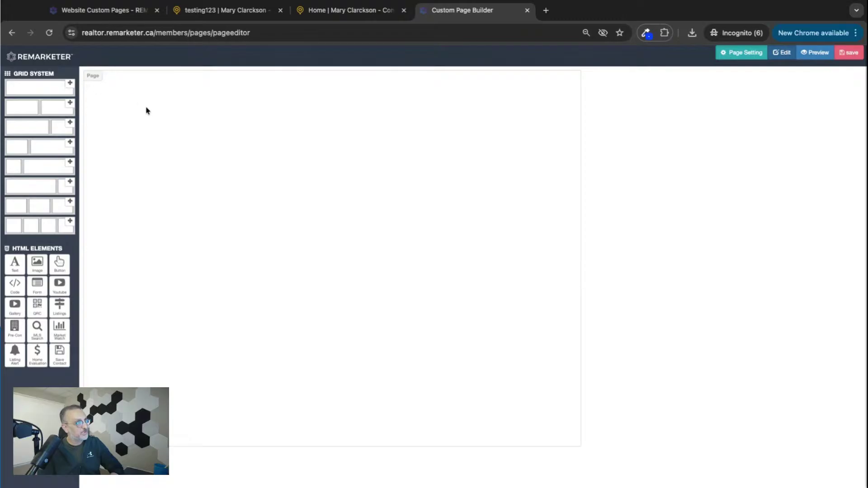
Step: Add five rows to the page: one full-width column, two equal columns, a narrow plus a wide column, three columns and four columns
drag(68, 85, 203, 121)
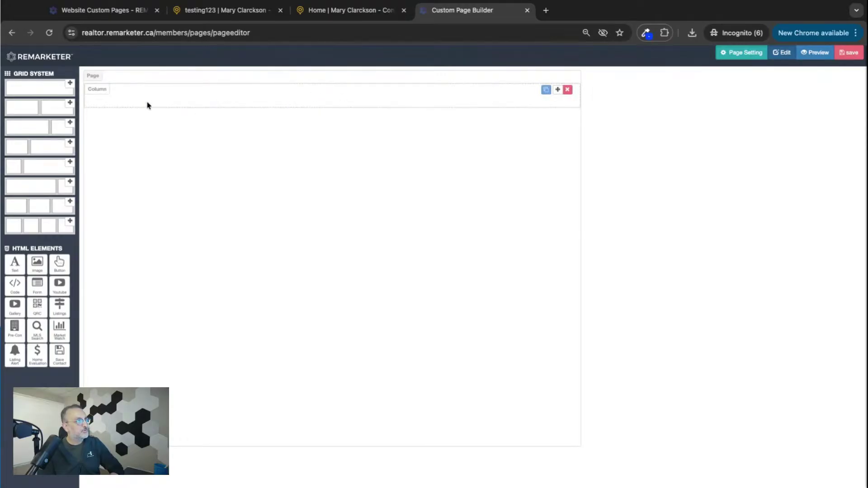
drag(69, 103, 176, 131)
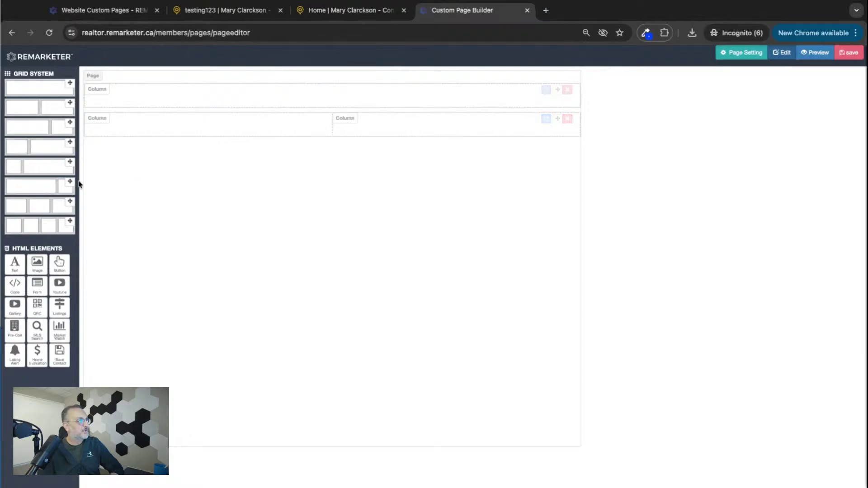
drag(72, 170, 171, 173)
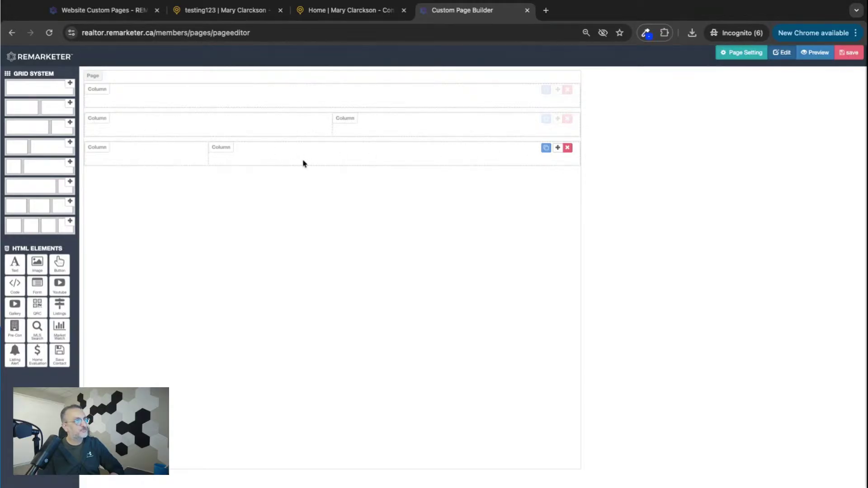
click(69, 202)
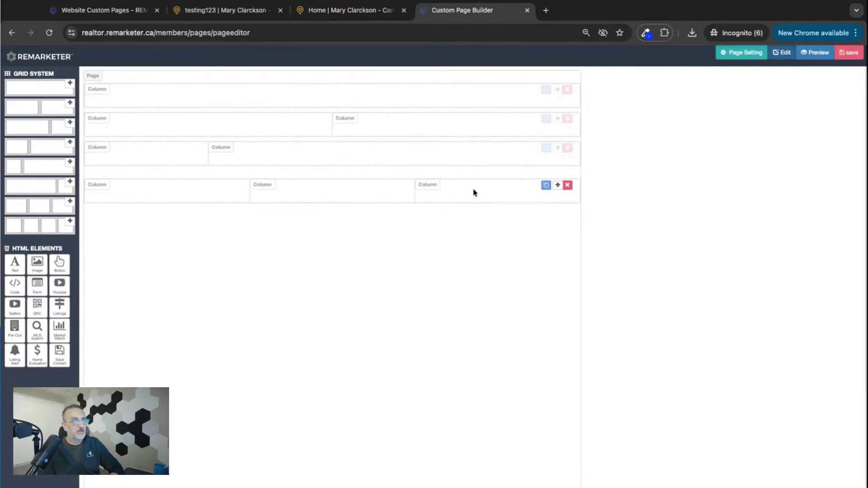
click(70, 221)
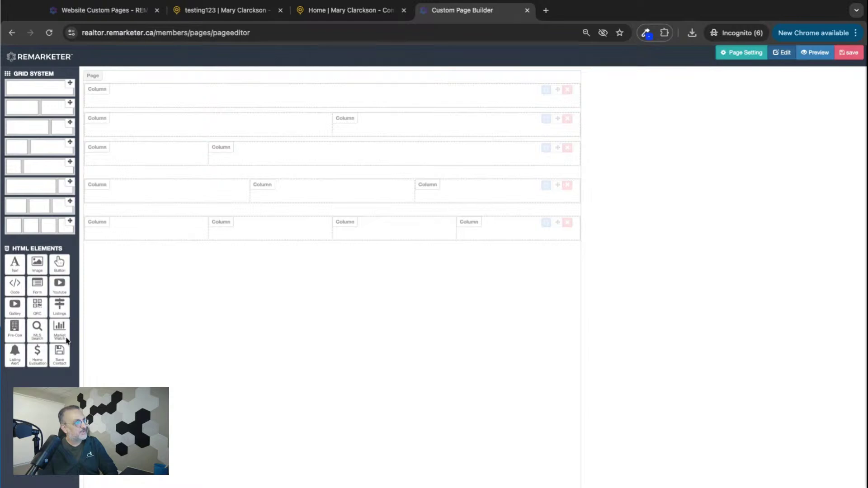
Step: Place a text element in the full-width row, and an image beside a text element in the two-equal-column row
drag(12, 270, 327, 95)
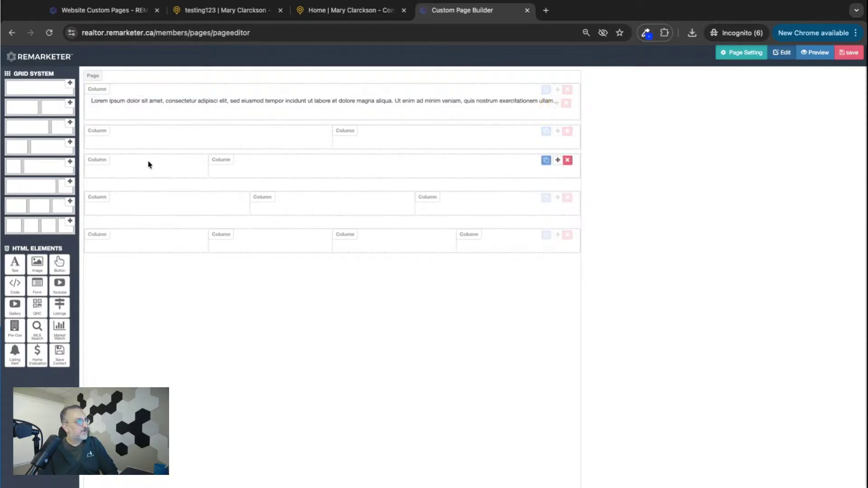
drag(39, 270, 227, 132)
drag(15, 266, 441, 134)
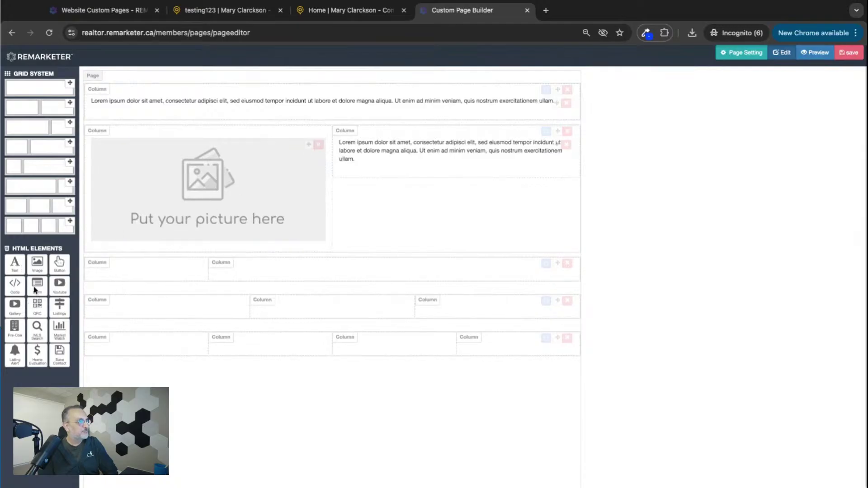
Step: Place a form in the third row's wide column and a QR code in its narrow column
drag(37, 287, 306, 282)
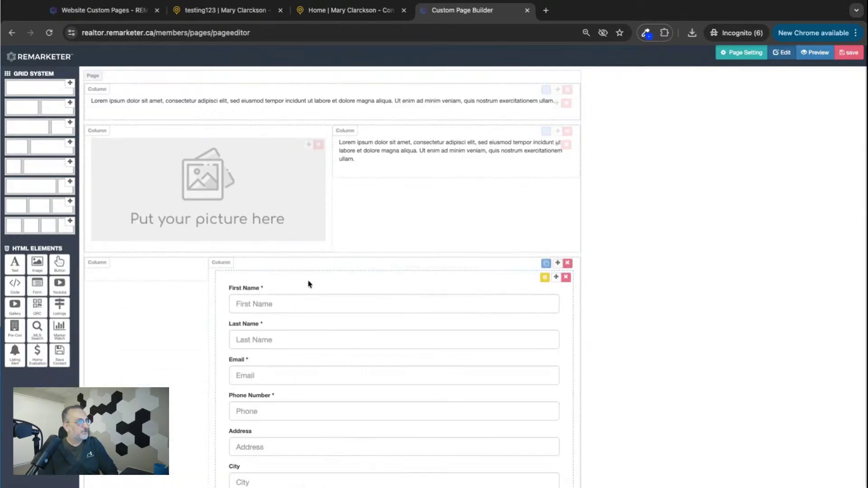
drag(39, 310, 136, 283)
scroll(156, 347, down, 3)
scroll(156, 346, down, 8)
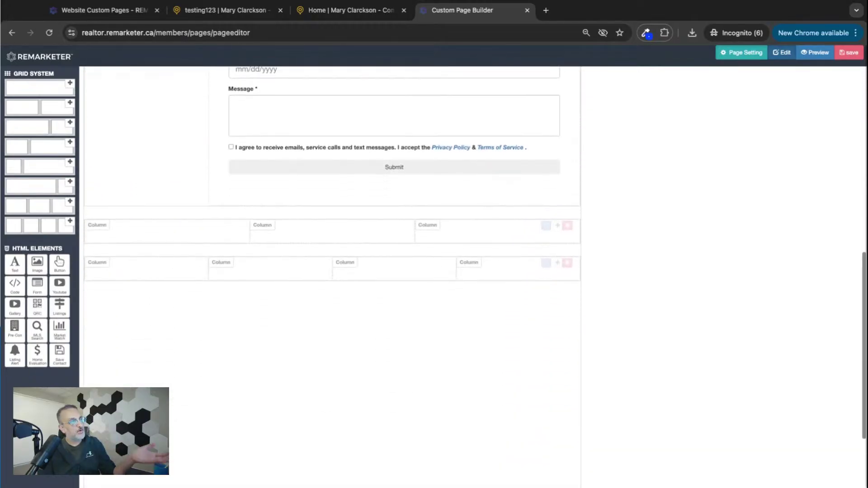
Step: Examine the page layout and the settings of the form, the QR code and the second row's paragraph
scroll(332, 271, up, 10)
scroll(333, 271, down, 4)
scroll(332, 271, down, 7)
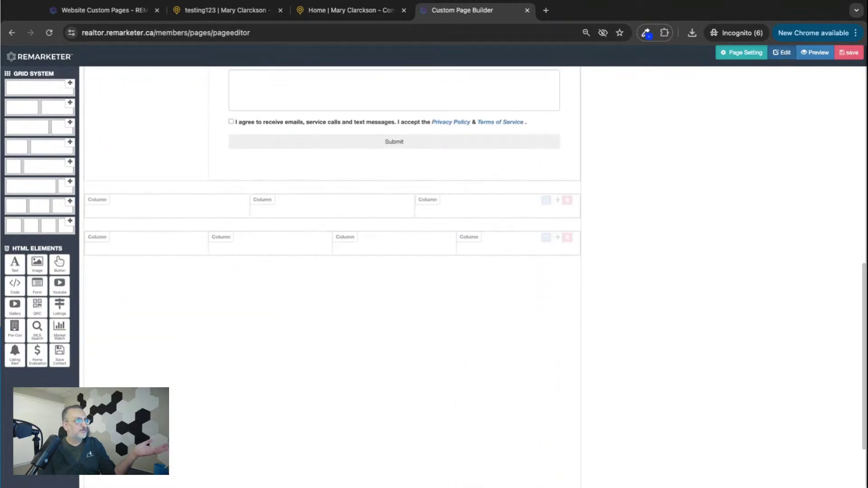
scroll(332, 271, up, 8)
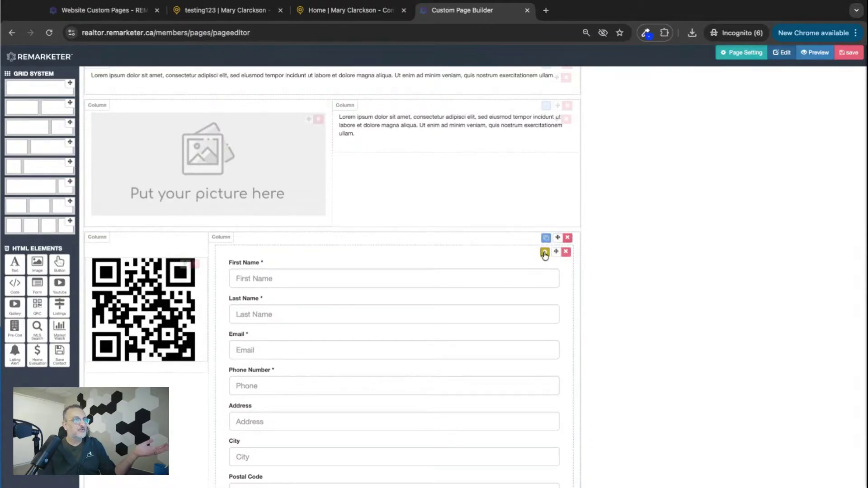
click(545, 252)
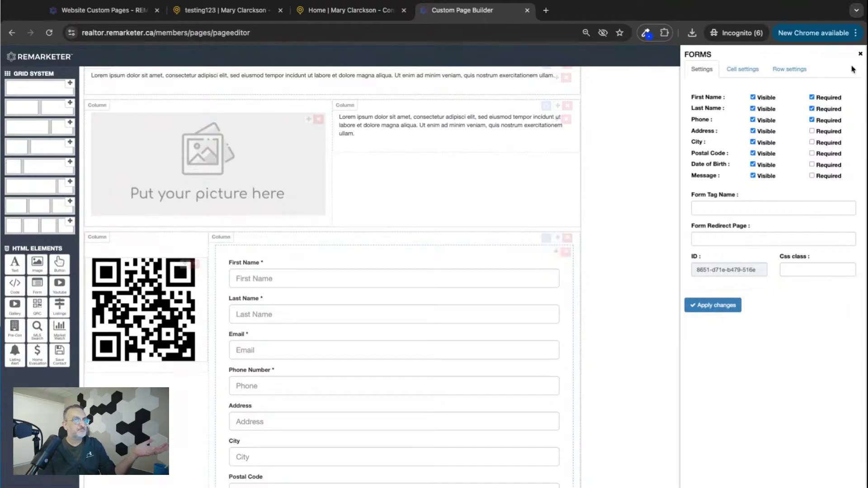
click(861, 53)
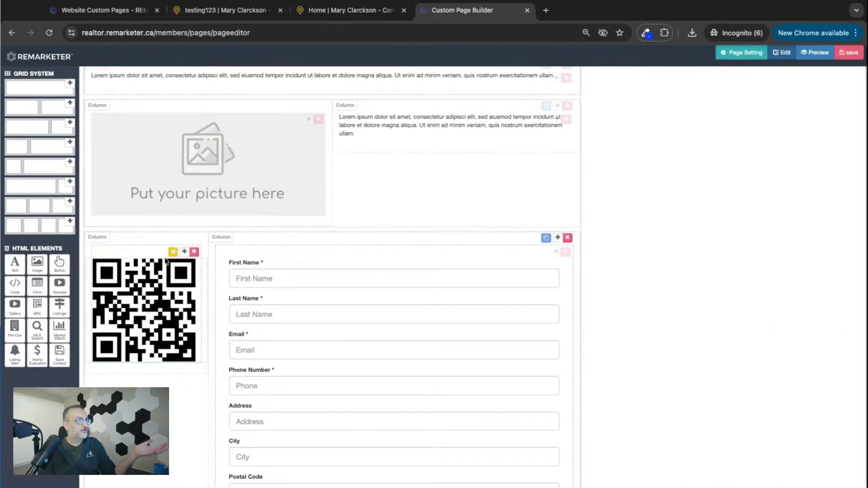
click(173, 253)
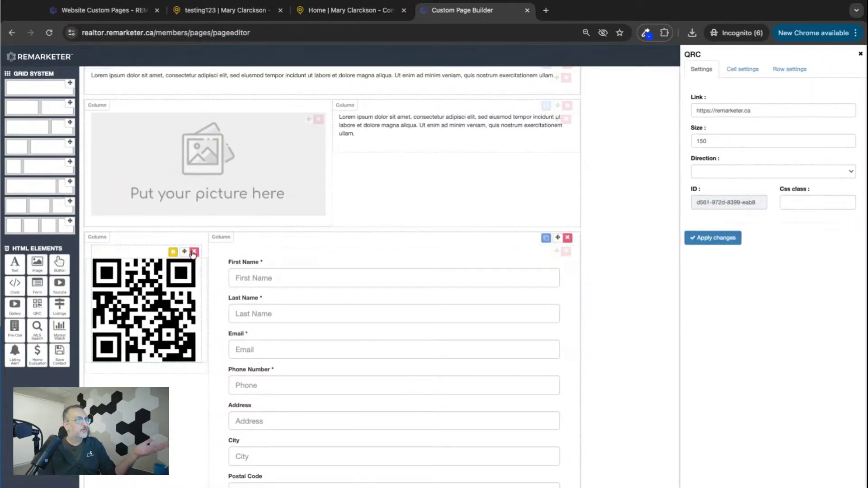
click(545, 121)
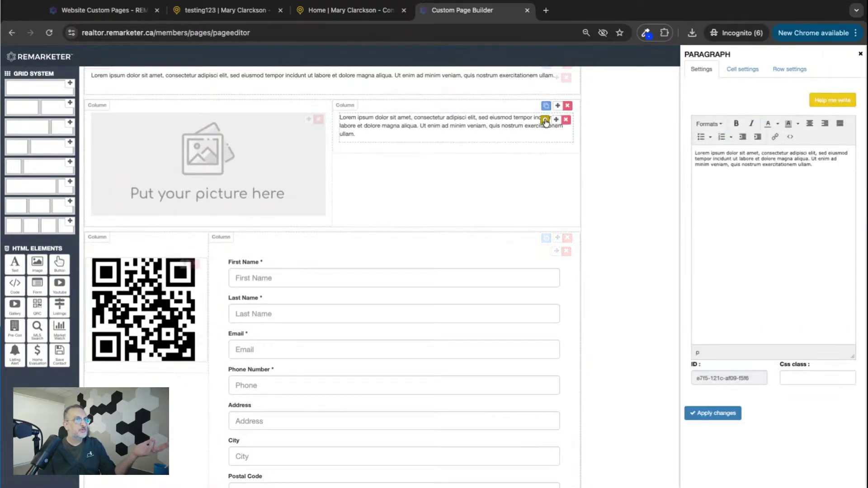
click(861, 55)
Step: Delete the form and the QR code from the third row
scroll(158, 355, down, 2)
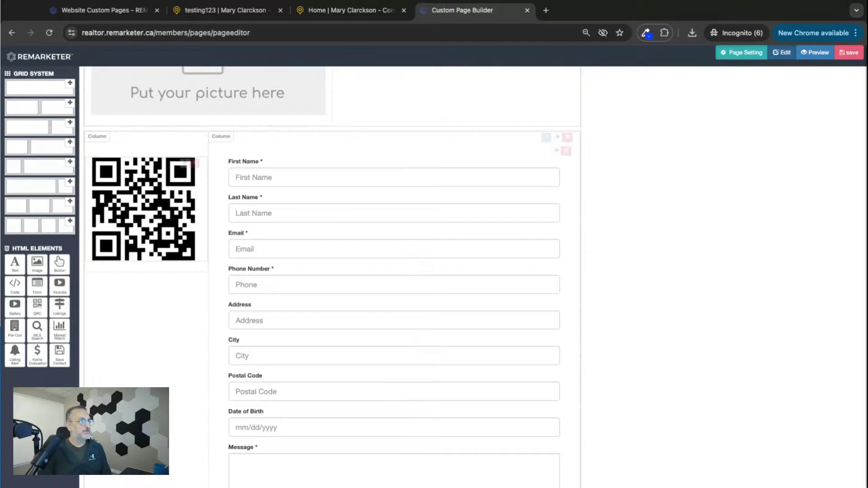
scroll(523, 227, up, 2)
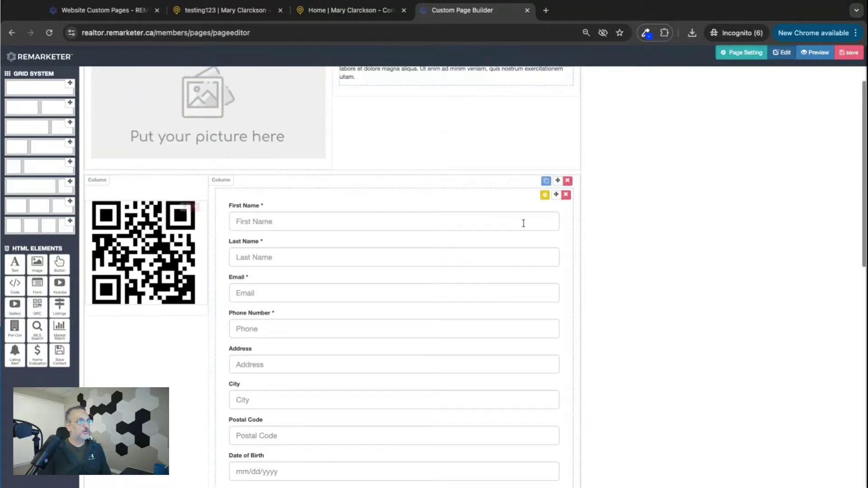
click(565, 195)
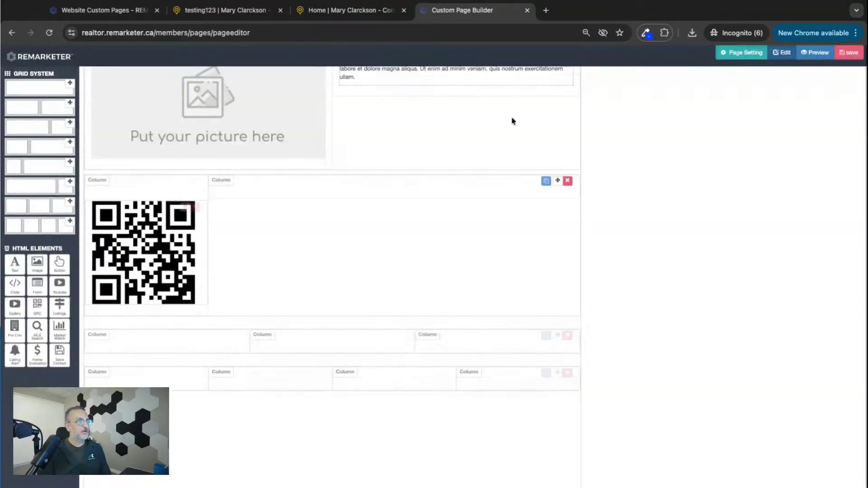
click(195, 196)
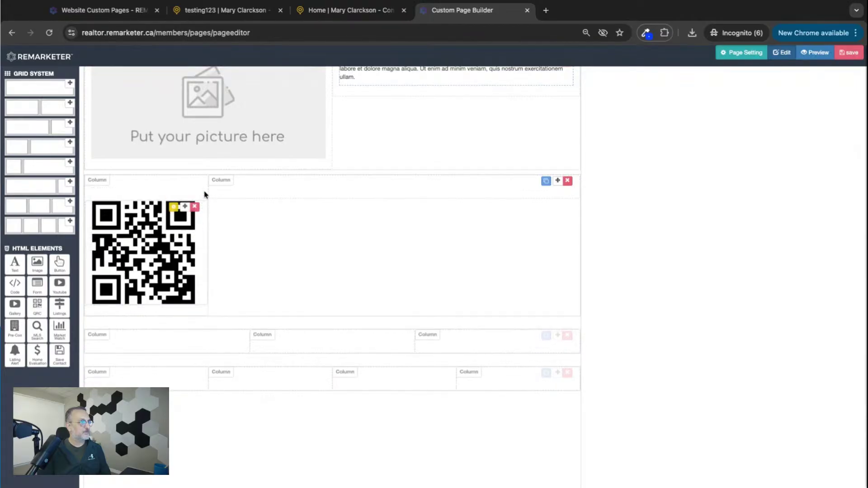
click(195, 197)
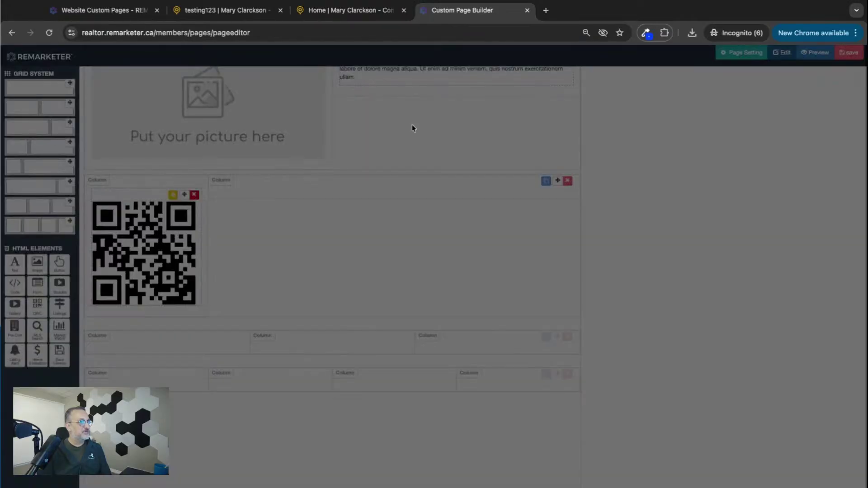
click(545, 94)
Step: Delete the three empty rows below the image row: the narrow-wide two-column, three-column and four-column rows
click(568, 181)
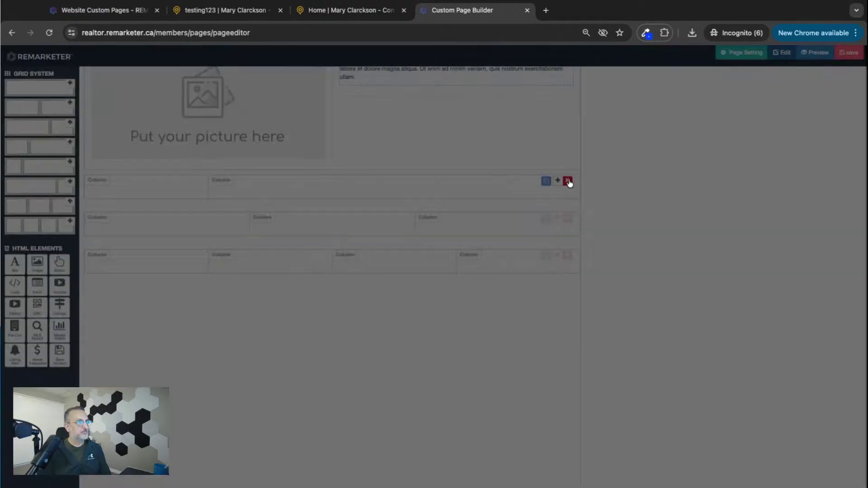
click(548, 109)
click(567, 182)
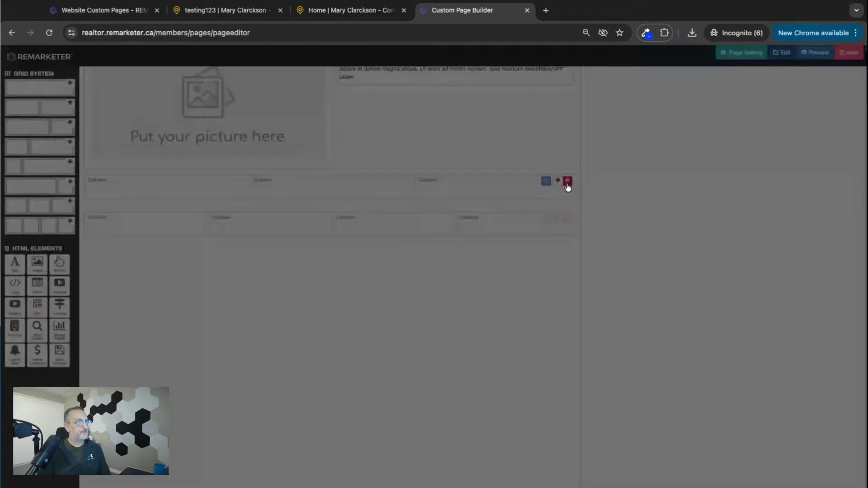
click(516, 115)
click(567, 181)
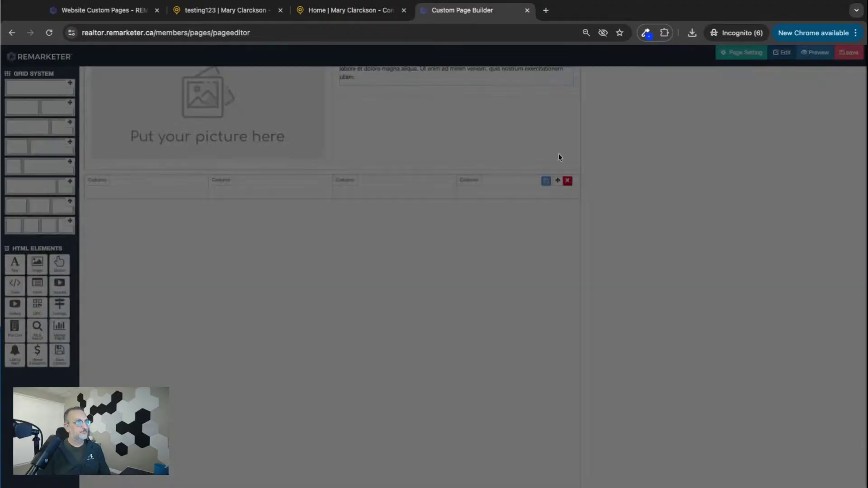
click(527, 116)
Step: Delete the image and the text element from the two-equal-column row, and remove the row itself
scroll(478, 185, up, 3)
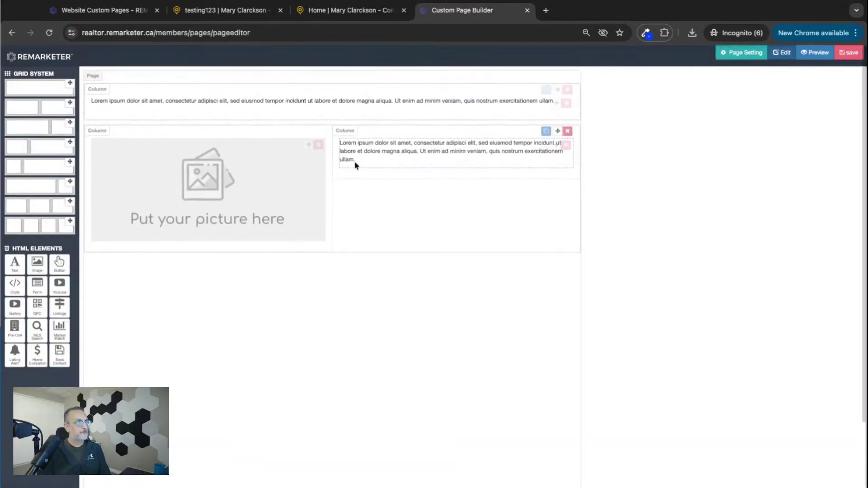
click(318, 145)
click(410, 115)
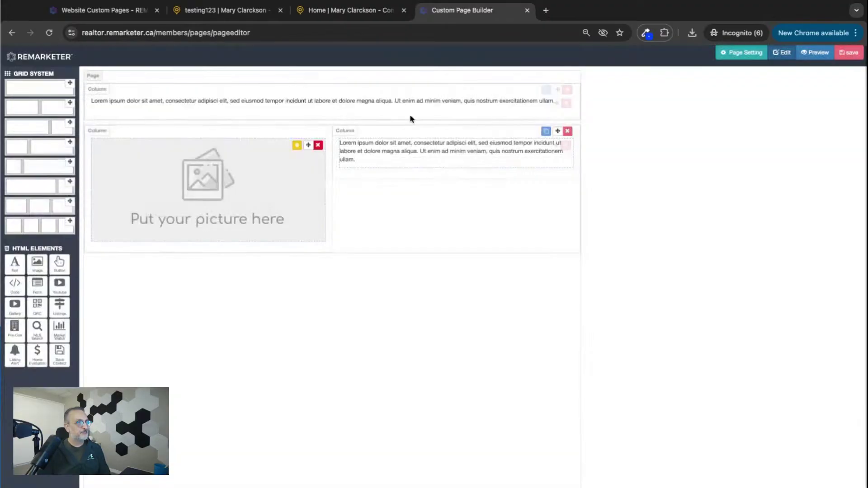
click(567, 146)
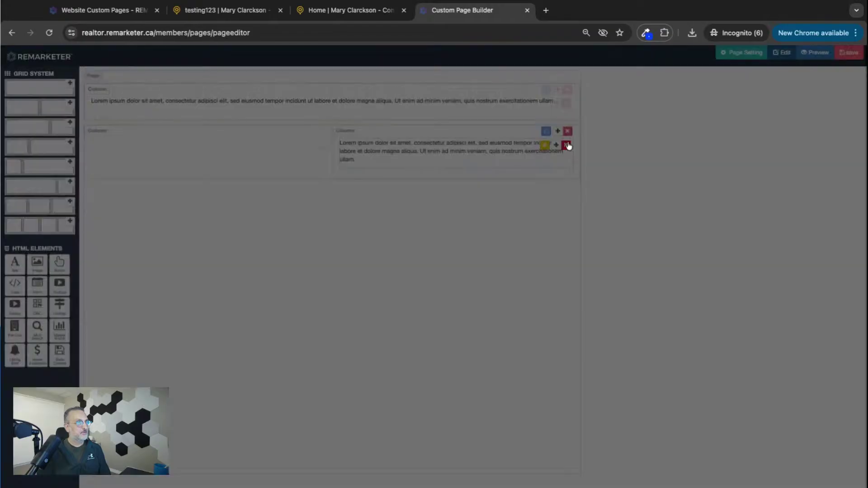
click(547, 118)
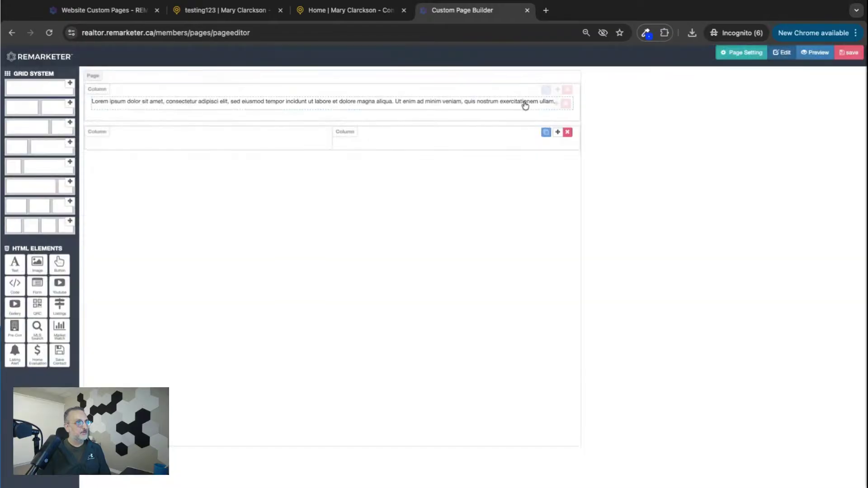
click(567, 131)
click(502, 119)
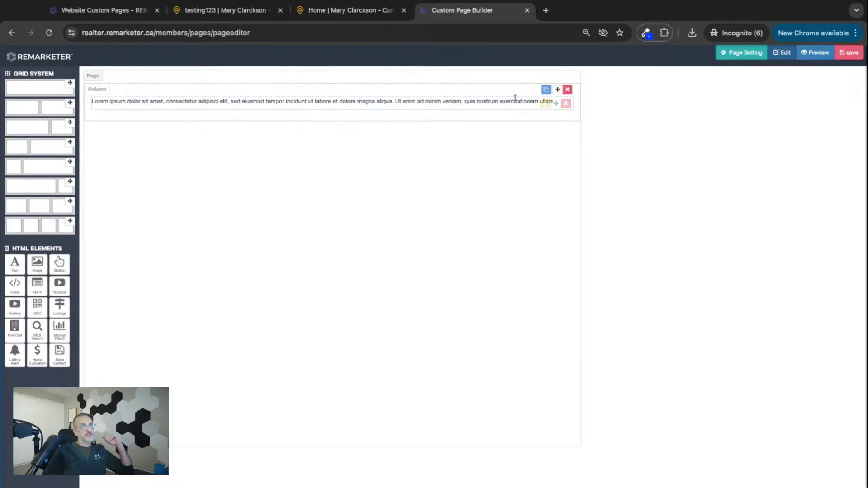
Step: Open the full-width row's paragraph settings, duplicate the row, try to reorder the two rows, and delete one of them
click(545, 105)
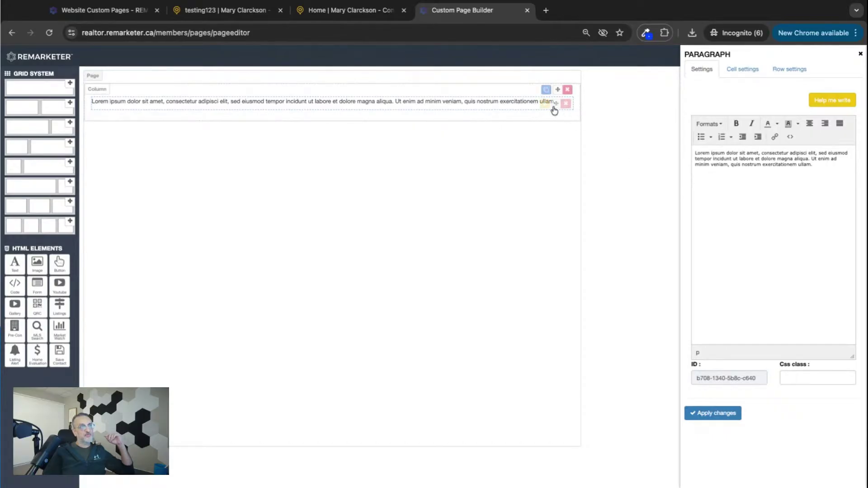
drag(556, 107, 536, 117)
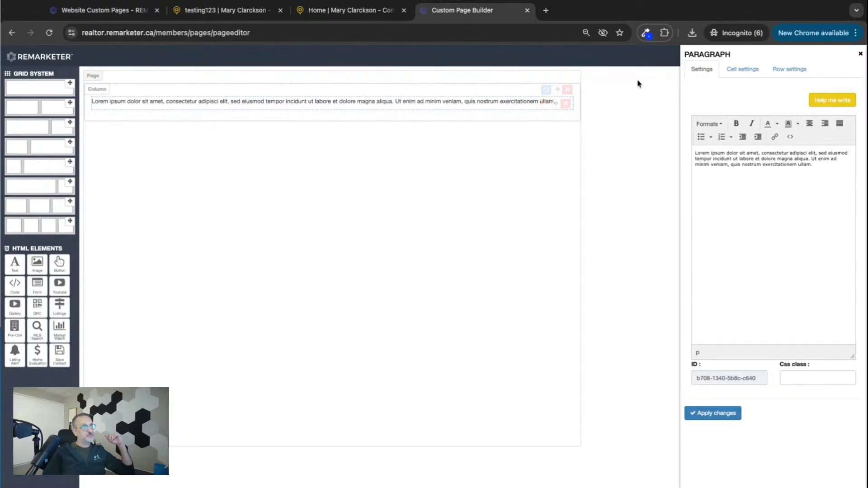
click(545, 89)
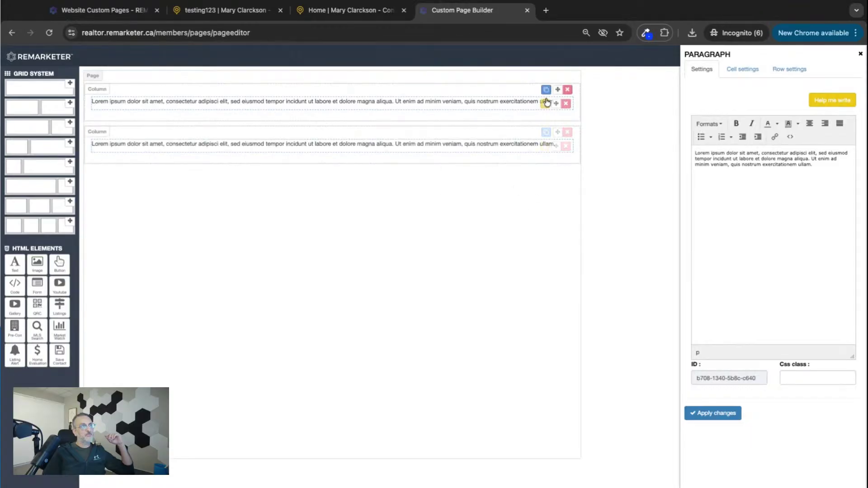
drag(557, 91, 558, 178)
click(568, 90)
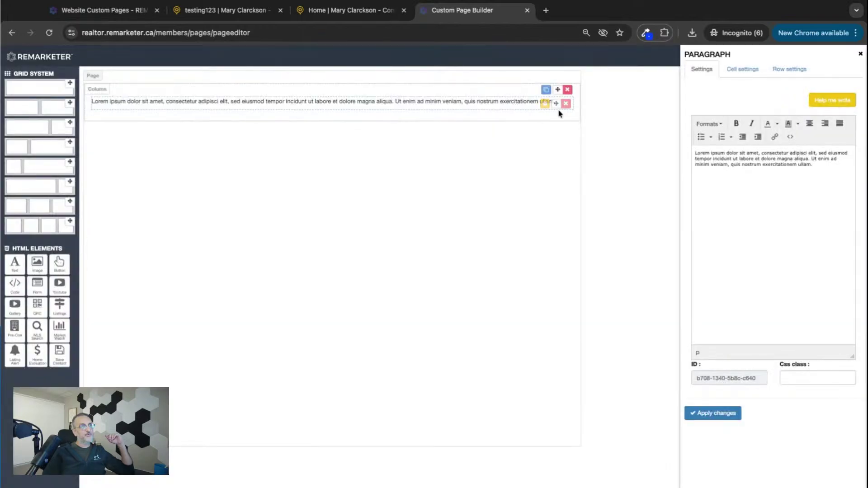
Step: Delete the remaining text row, and add a new full-width row containing a text element
click(567, 91)
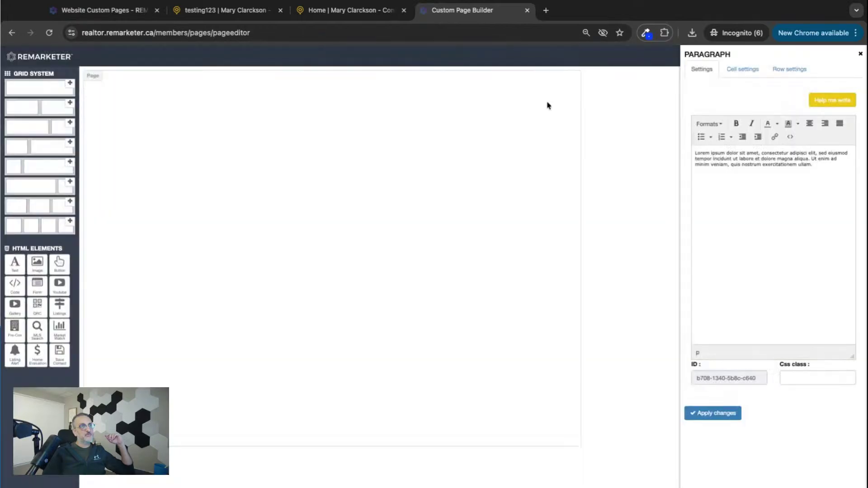
click(860, 54)
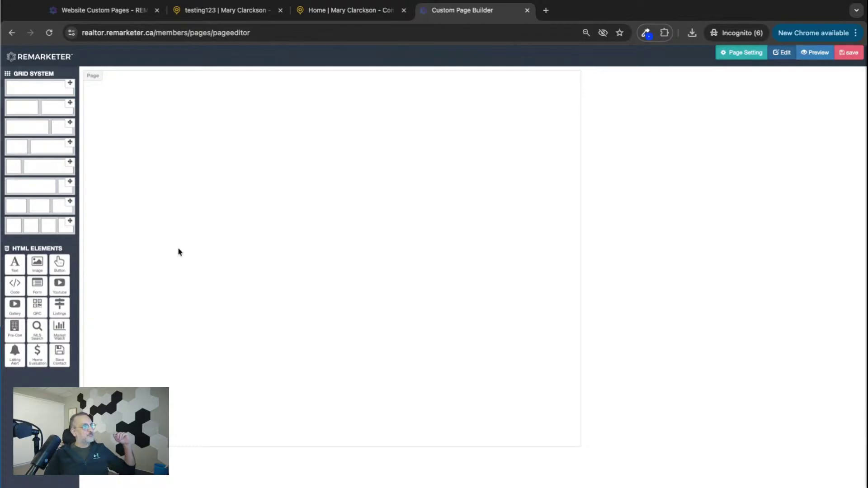
drag(70, 84, 188, 93)
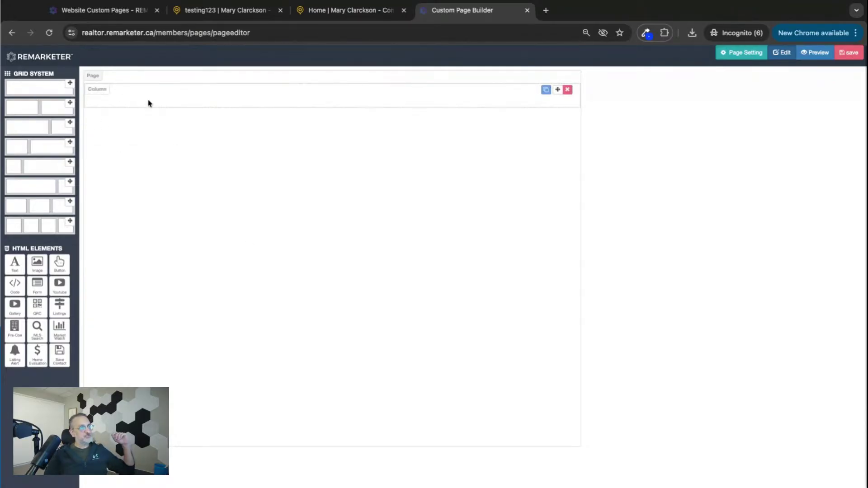
drag(12, 267, 194, 105)
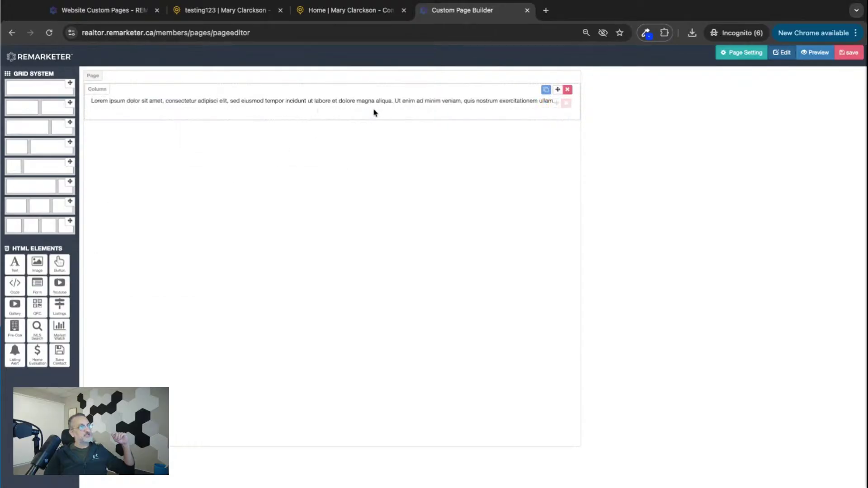
Step: Open the ChatGPT Writing Wizard for the new paragraph and set it to write content for a landing page
click(545, 104)
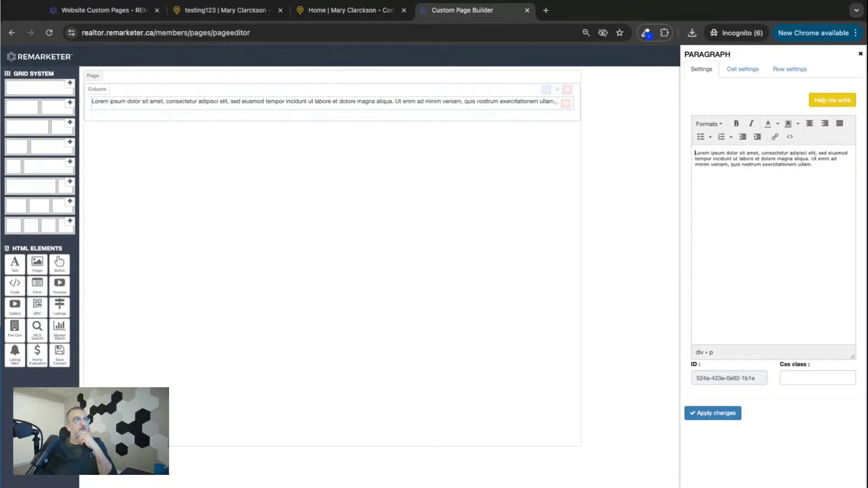
click(829, 100)
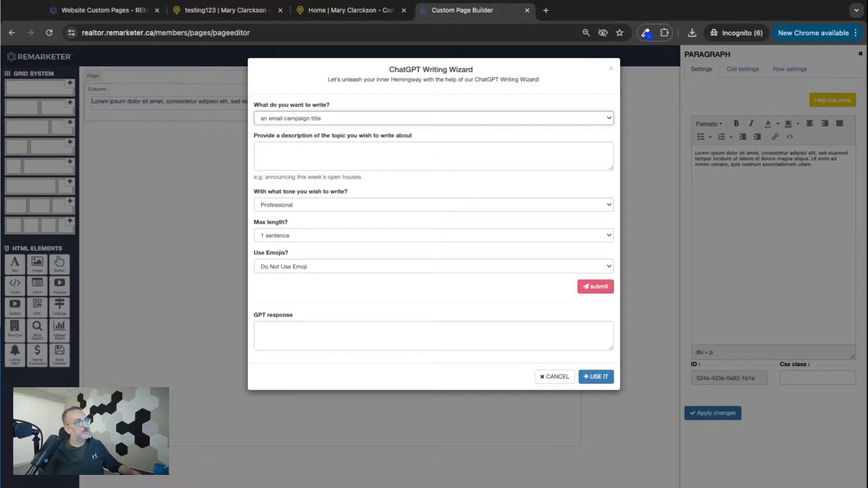
click(307, 219)
click(300, 150)
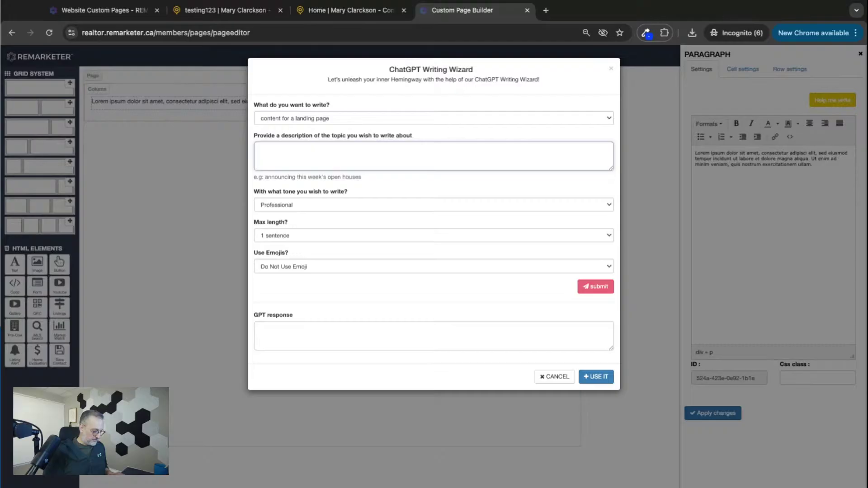
text(One of my)
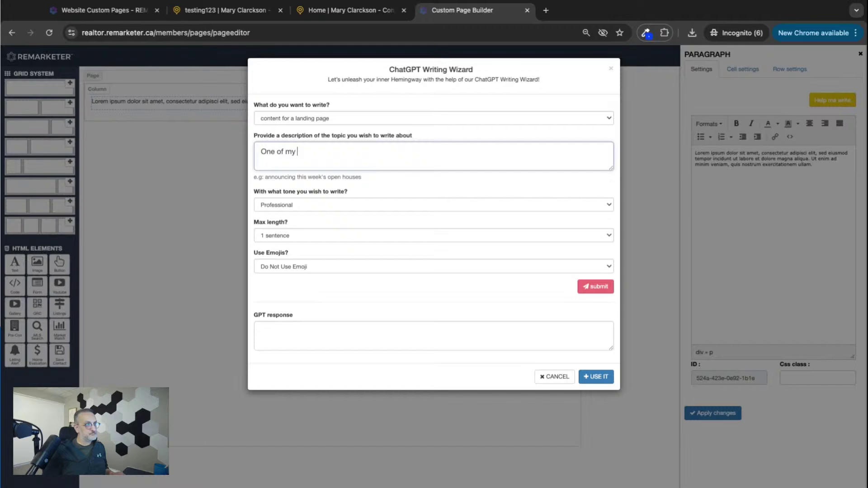
double_click(315, 151)
key(ctrl+a)
key(BackSpace)
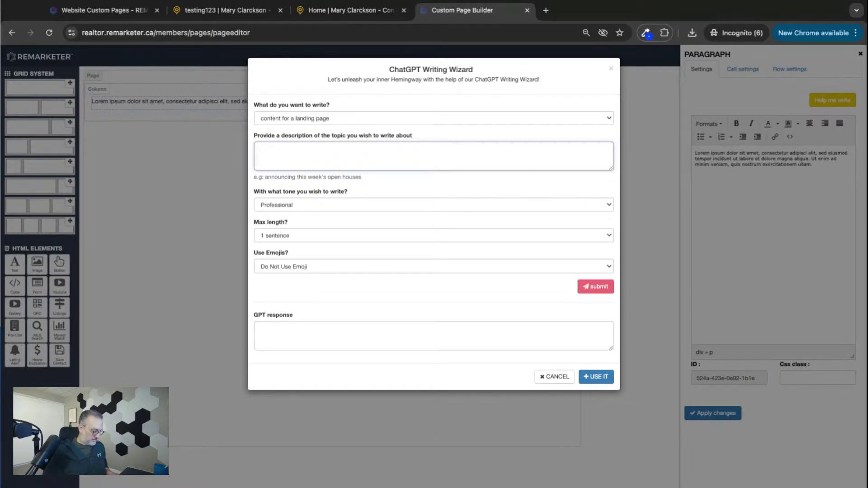
Step: Enter "City of Vaughan a great place to live and work" as the description of the topic to write about
text(City of Vaughan )
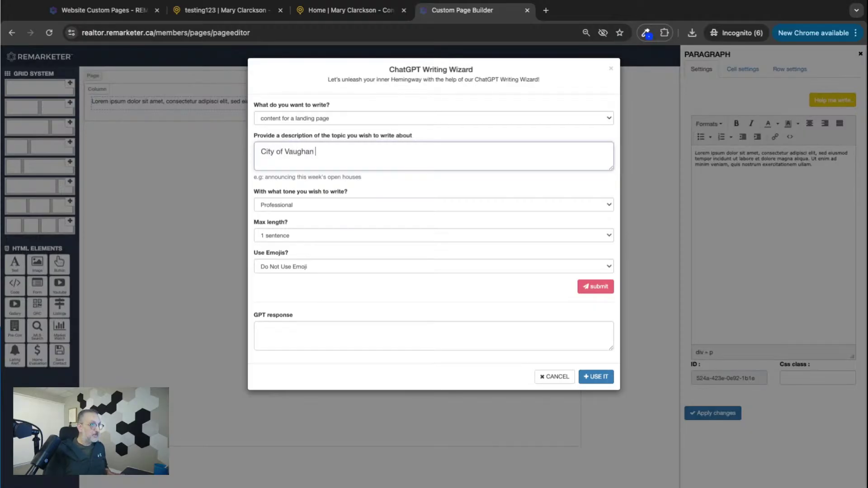
text(a great )
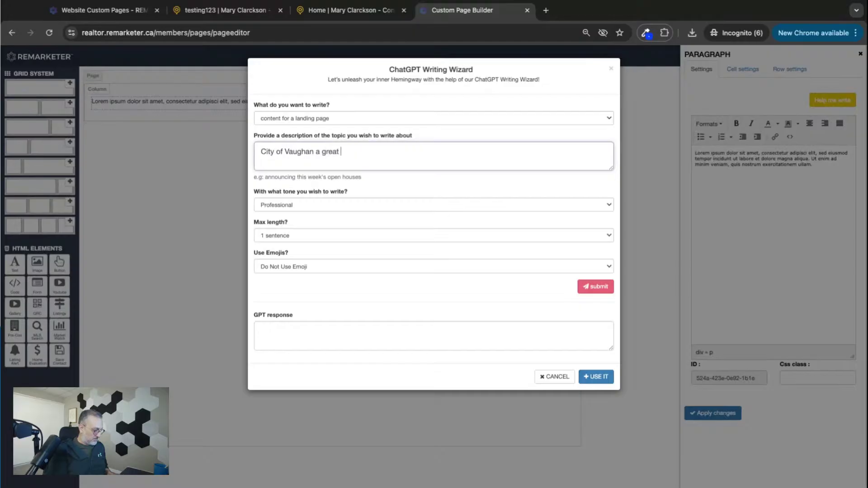
text(place to )
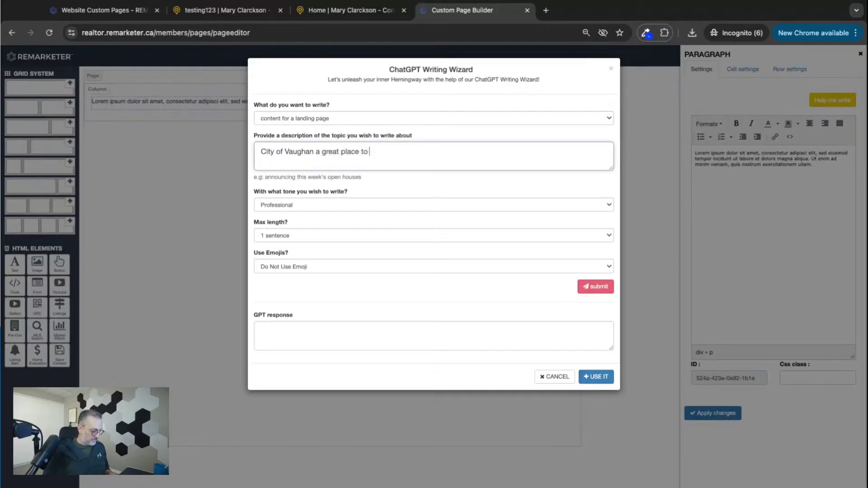
text(live and work)
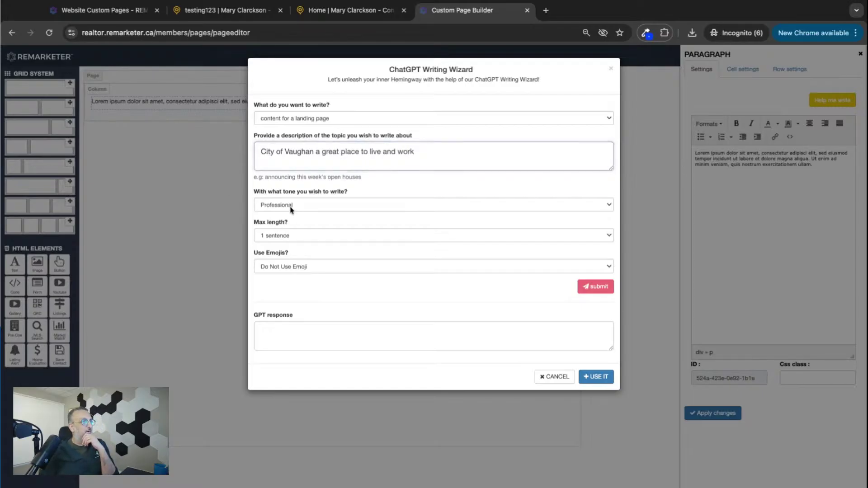
Step: Keep the Professional tone, set the maximum length to 2 sentence, choose Use Emoji, and submit the request for generated text
key(Tab)
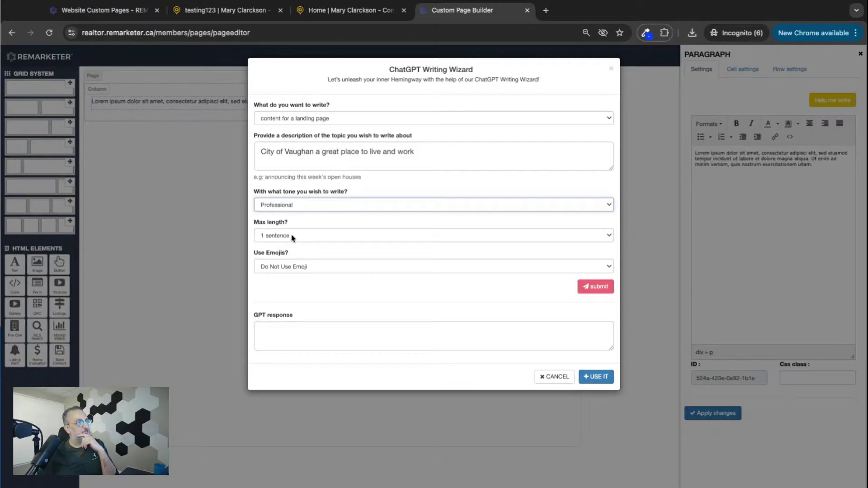
key(Tab)
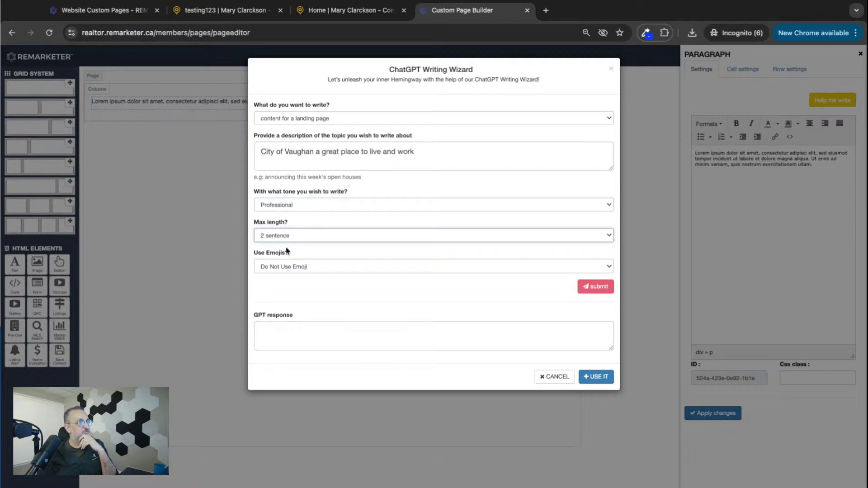
key(Tab)
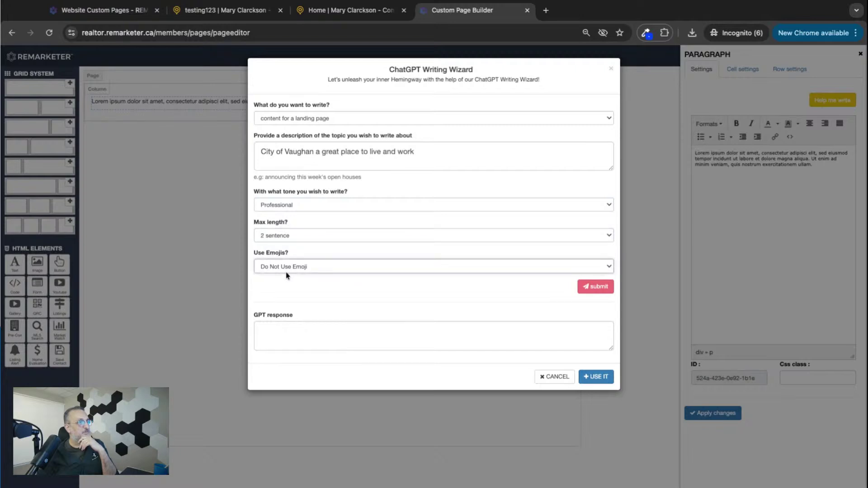
key(Down)
click(595, 286)
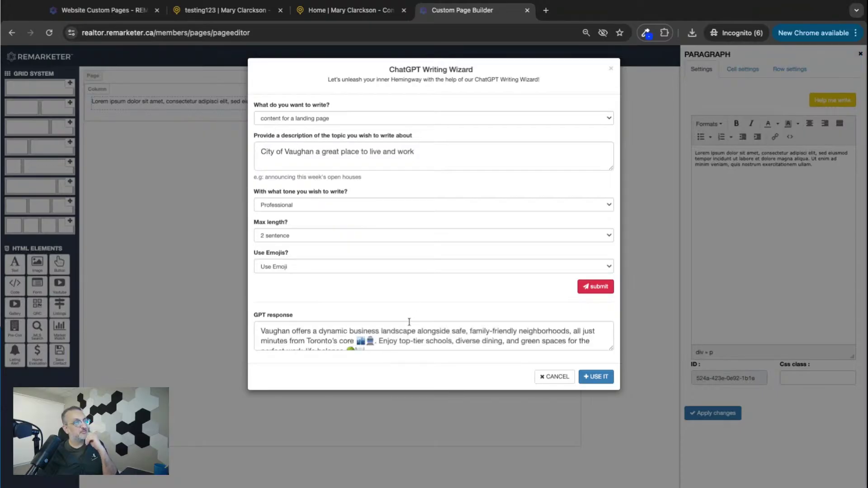
Step: Enlarge the GPT response box to review the full text, and use the response as the paragraph's content
drag(611, 348, 611, 377)
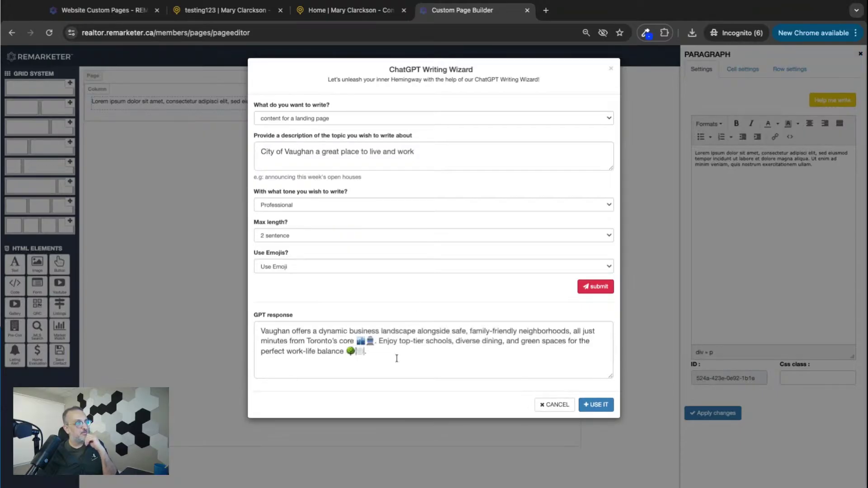
triple_click(261, 330)
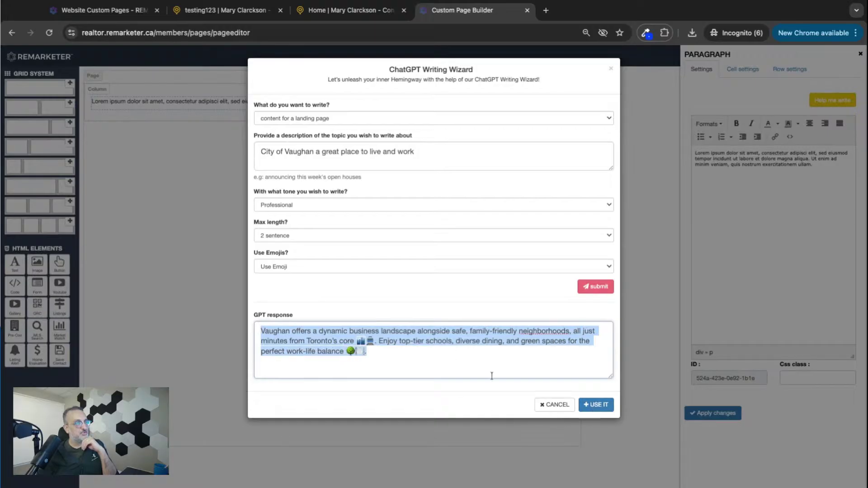
click(595, 405)
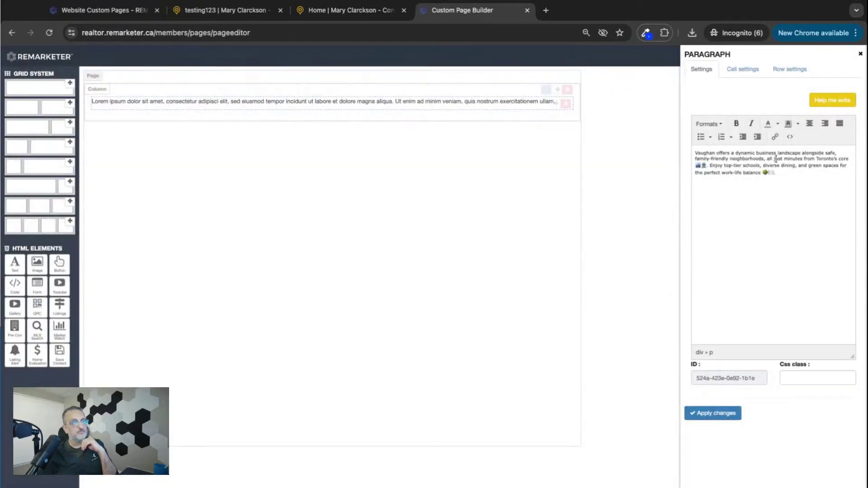
Step: Center the whole City of Vaughan paragraph, format it as Heading 2, and apply the changes
triple_click(695, 152)
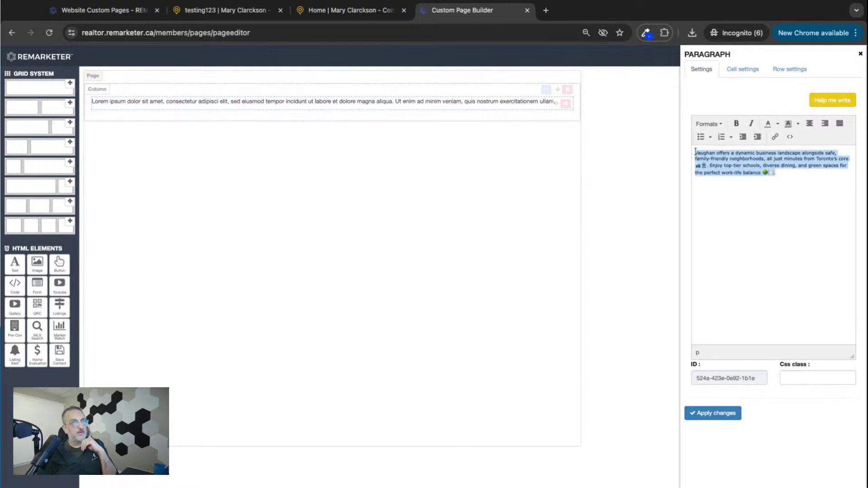
click(810, 125)
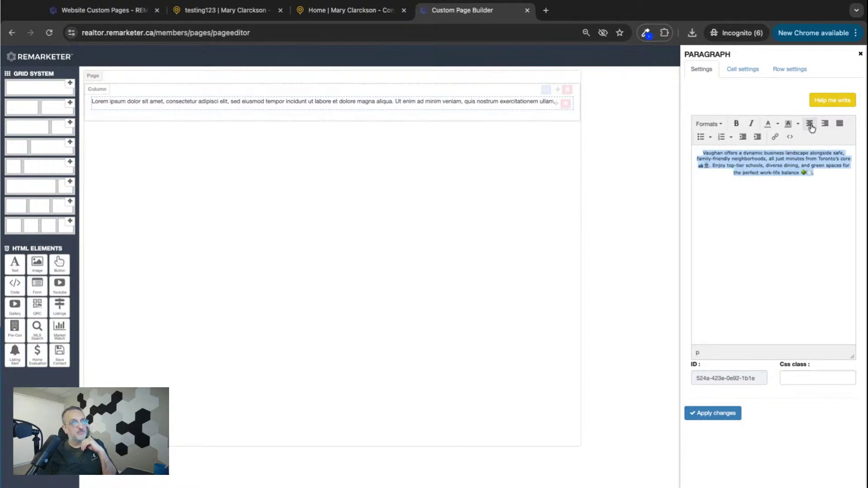
click(709, 125)
mouse_move(712, 138)
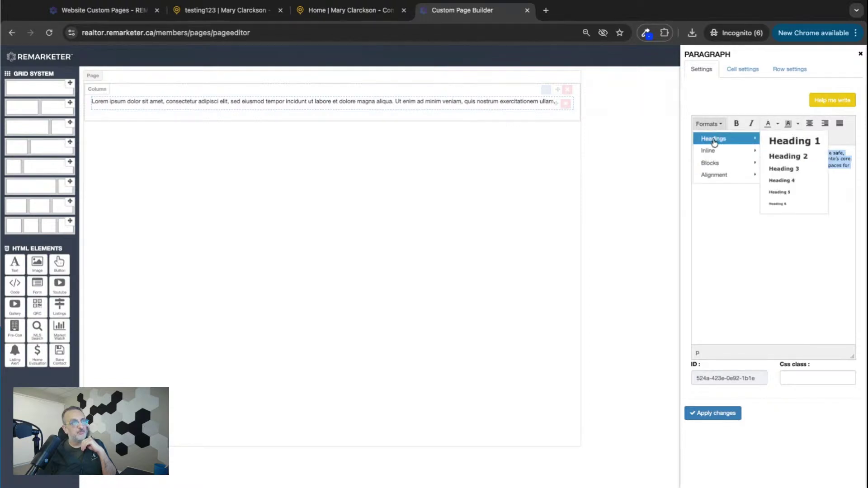
click(773, 156)
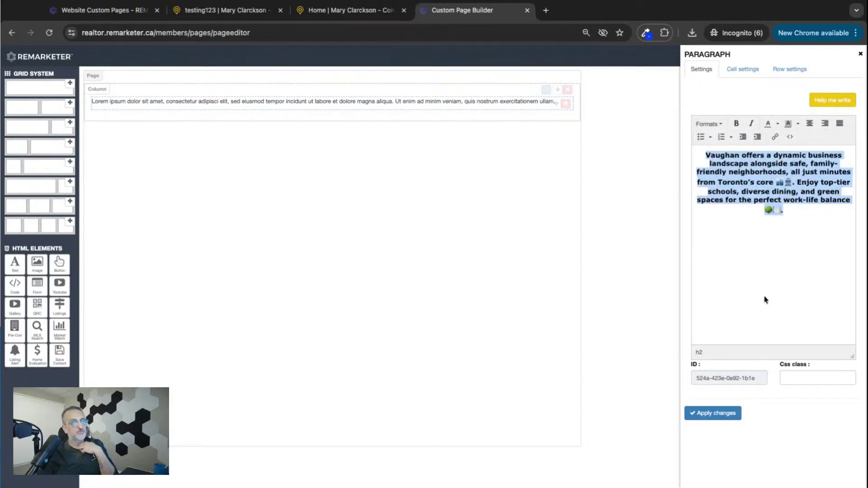
click(710, 415)
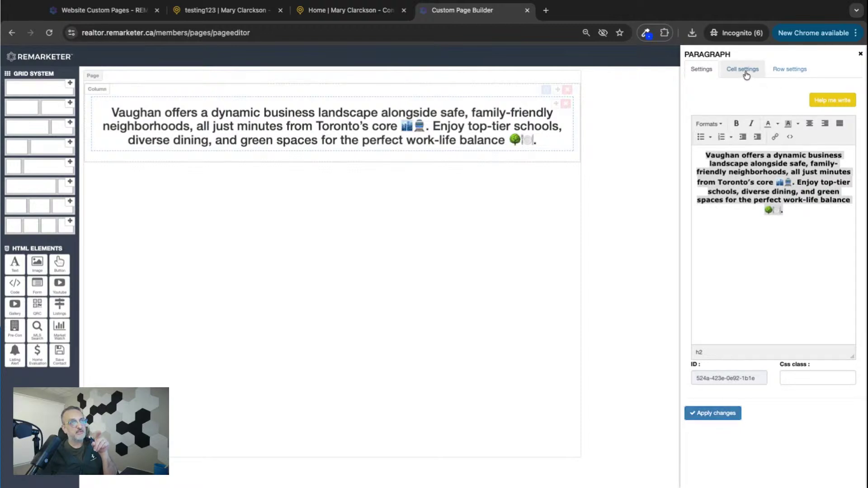
Step: Set the paragraph cell's left and right padding to 40px and apply the changes
click(746, 75)
click(789, 70)
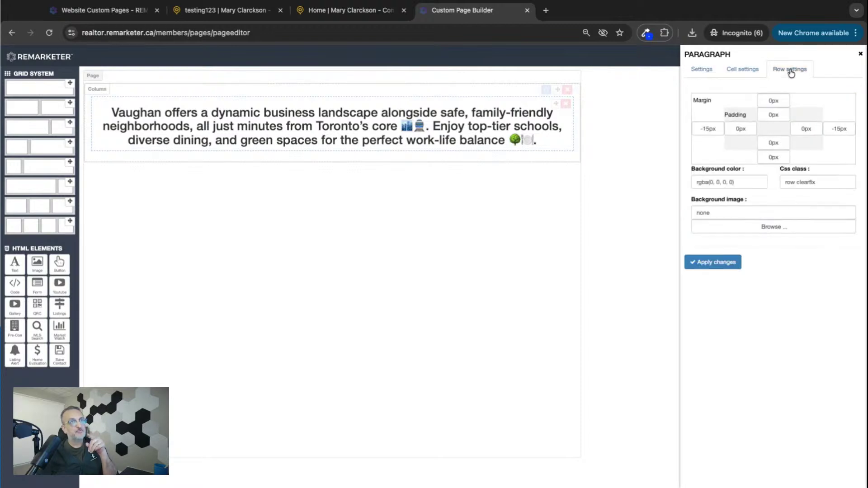
click(745, 70)
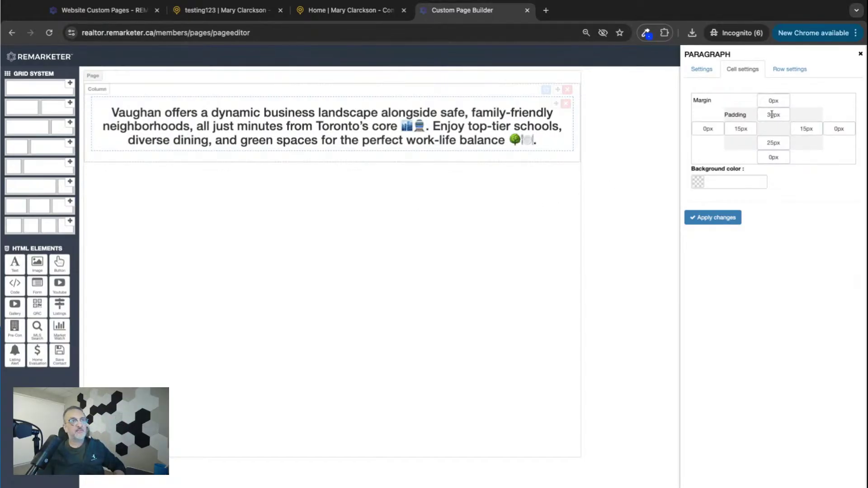
click(741, 129)
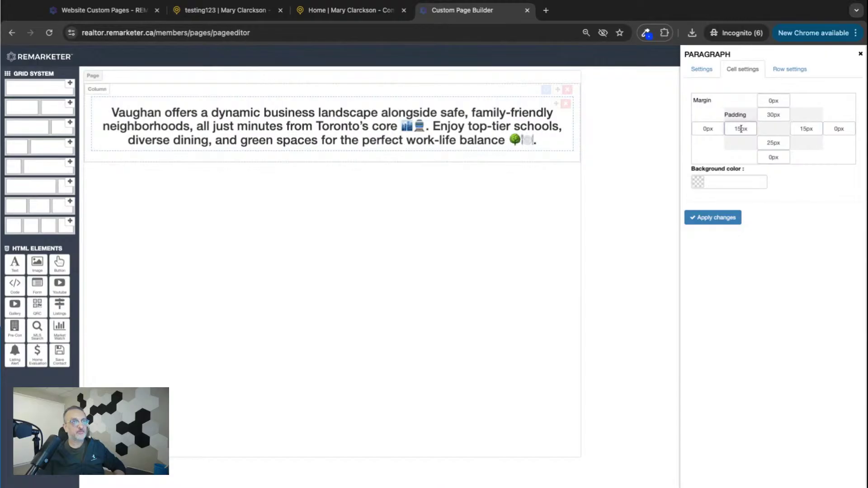
key(shift+Home)
text(40)
click(805, 128)
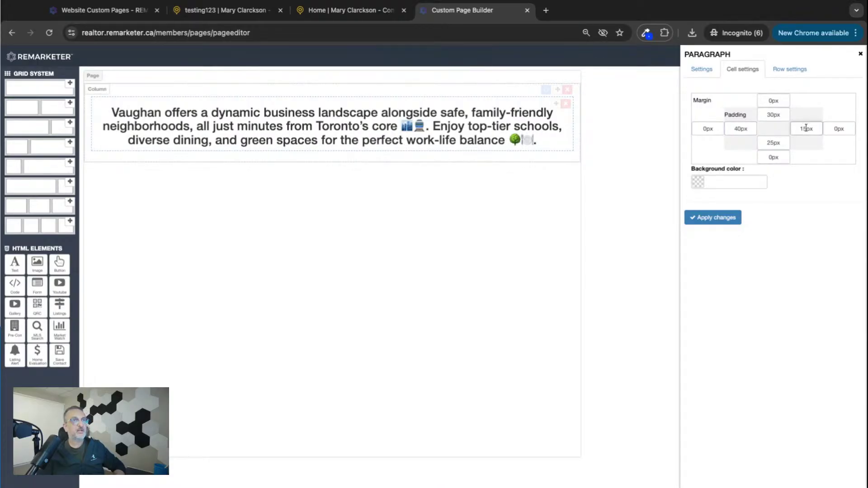
key(shift+Home)
text(40)
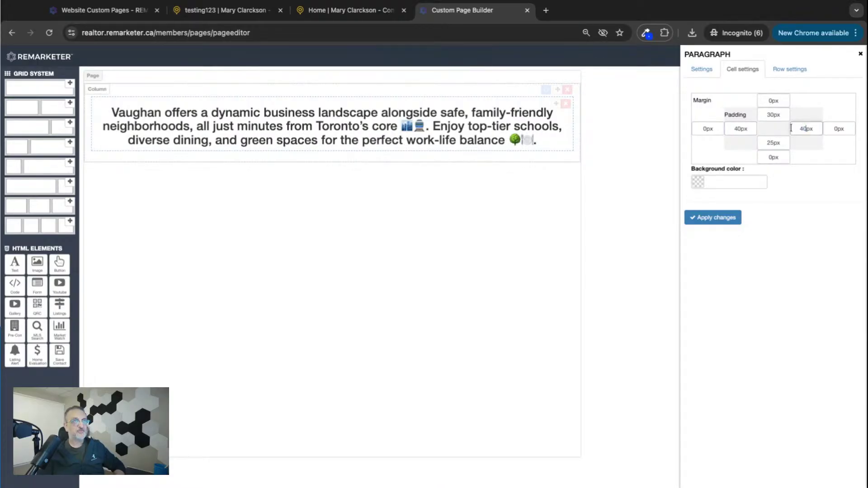
click(706, 221)
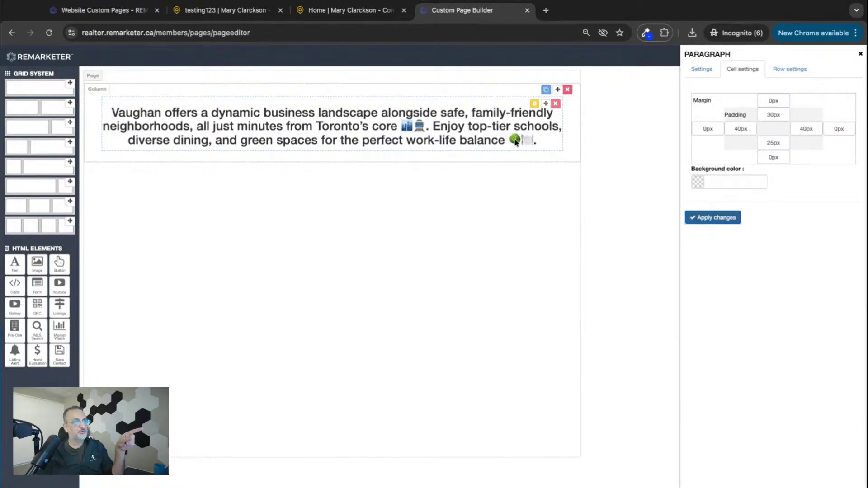
Step: Return the cell's left and right padding to 15px and apply the changes
double_click(739, 129)
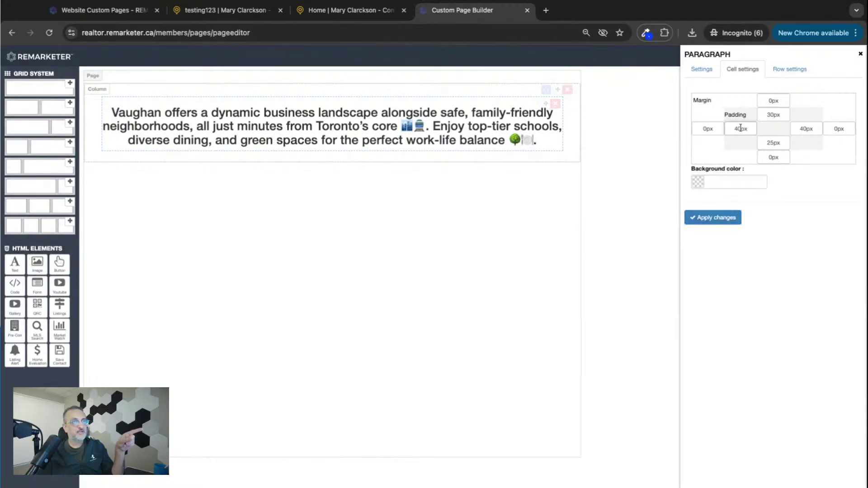
text(15px)
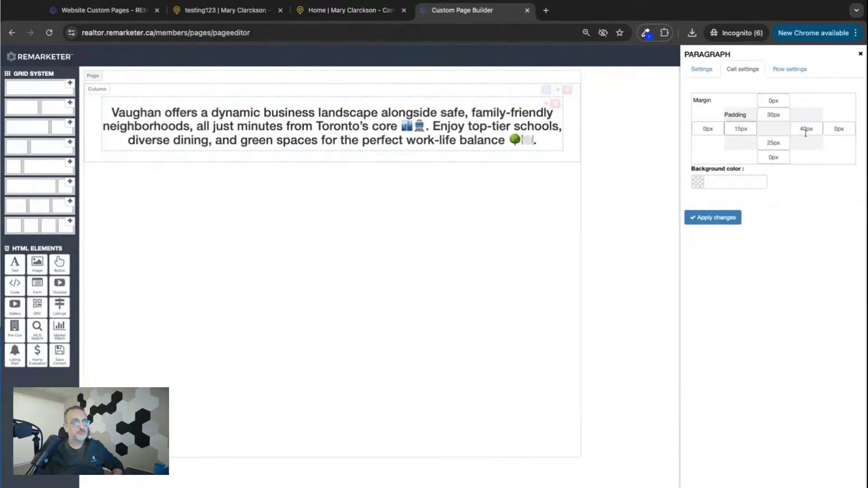
double_click(806, 129)
text(15px)
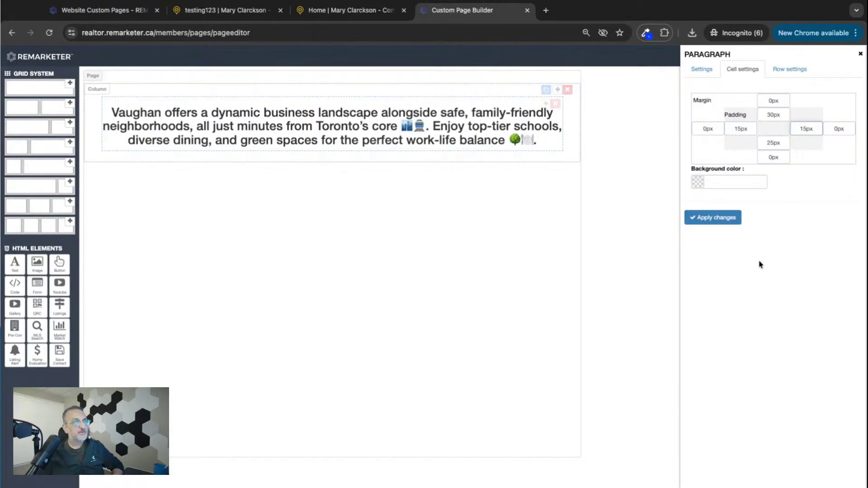
click(716, 221)
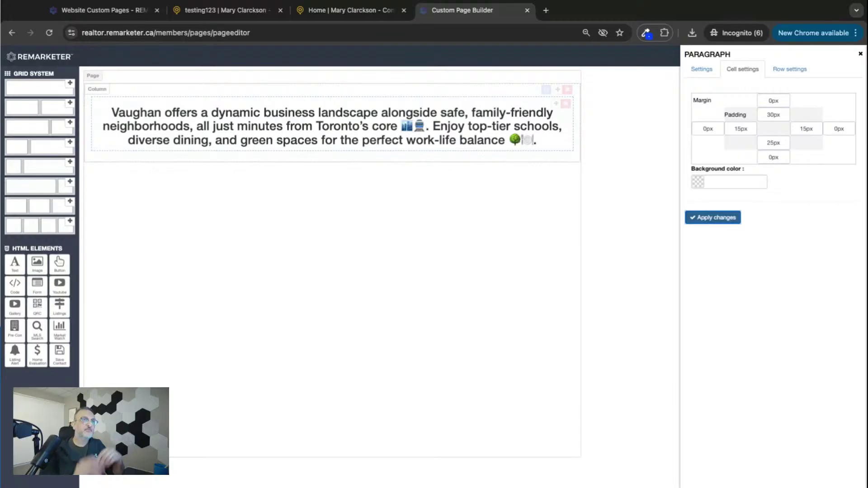
Step: Set the paragraph cell's background color to the dark grey #5e5757 and apply the change
click(723, 183)
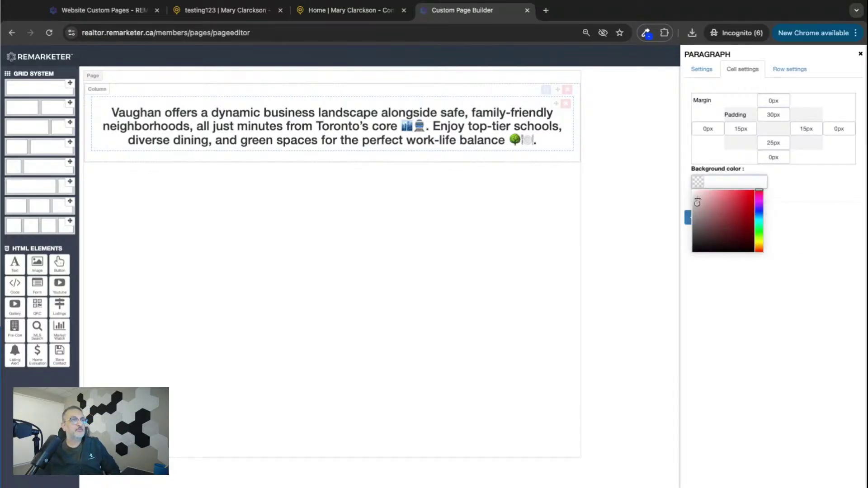
mouse_move(697, 201)
mouse_down()
mouse_move(716, 219)
mouse_move(697, 229)
mouse_up()
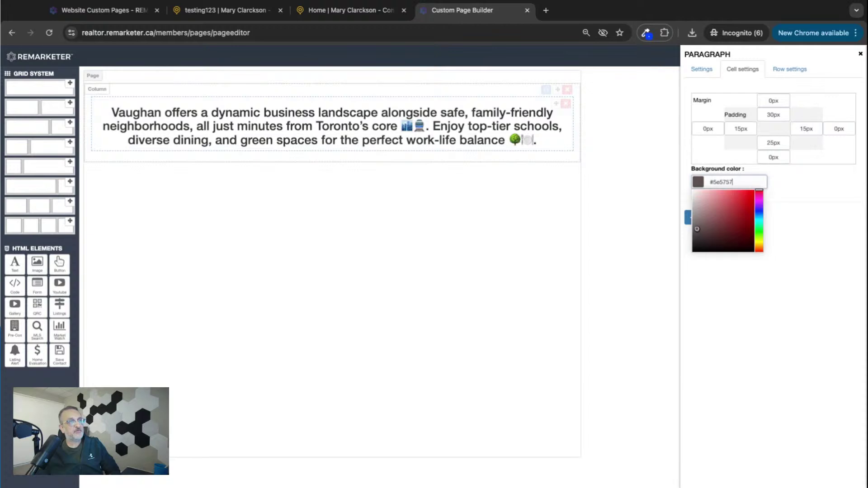
click(796, 188)
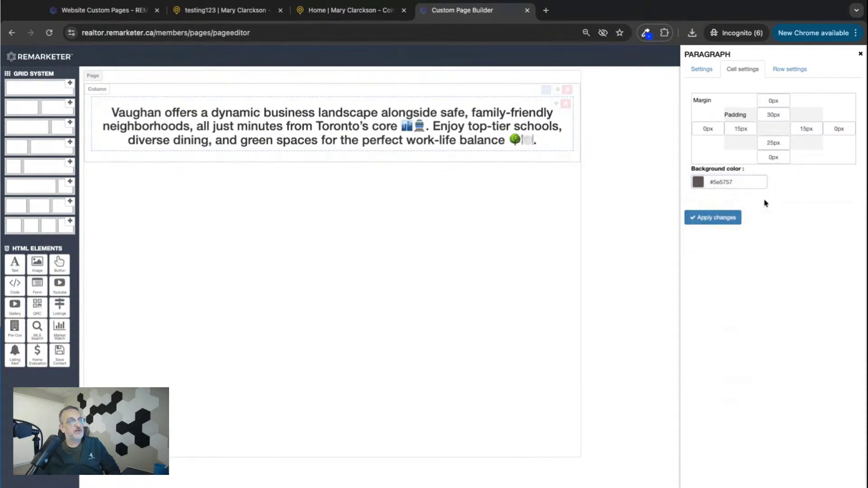
click(718, 218)
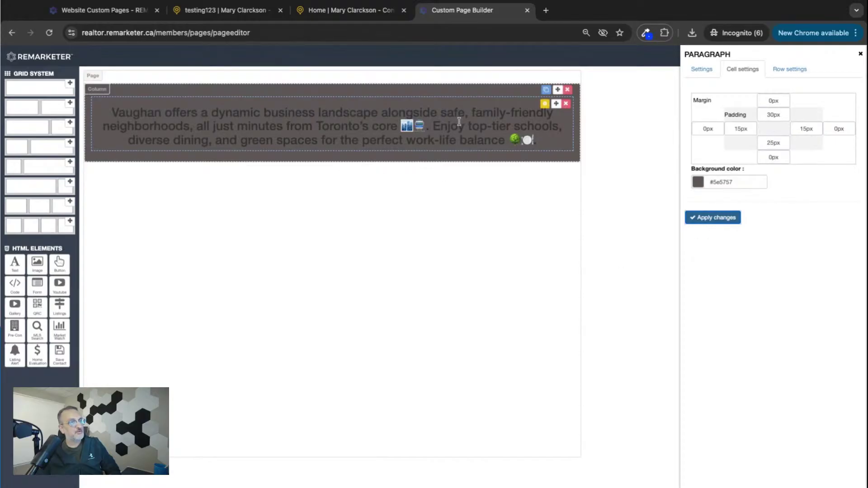
Step: Change the text color of the entire Vaughan paragraph to white and apply the change
click(698, 73)
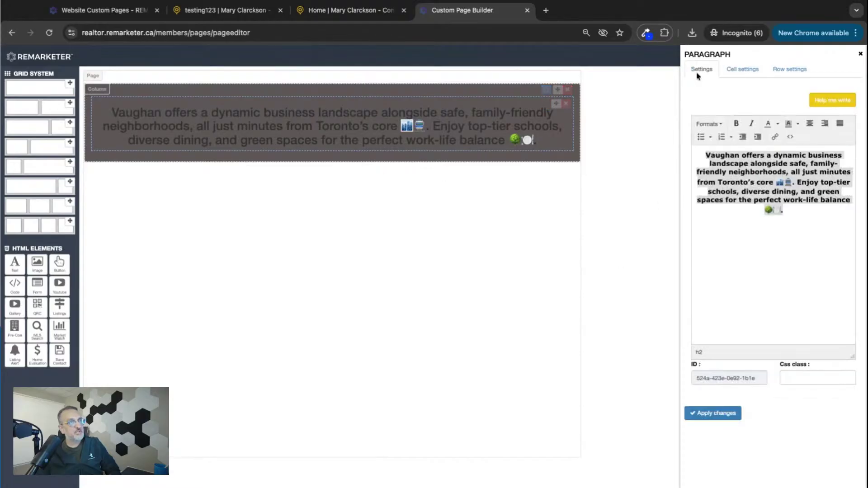
triple_click(707, 155)
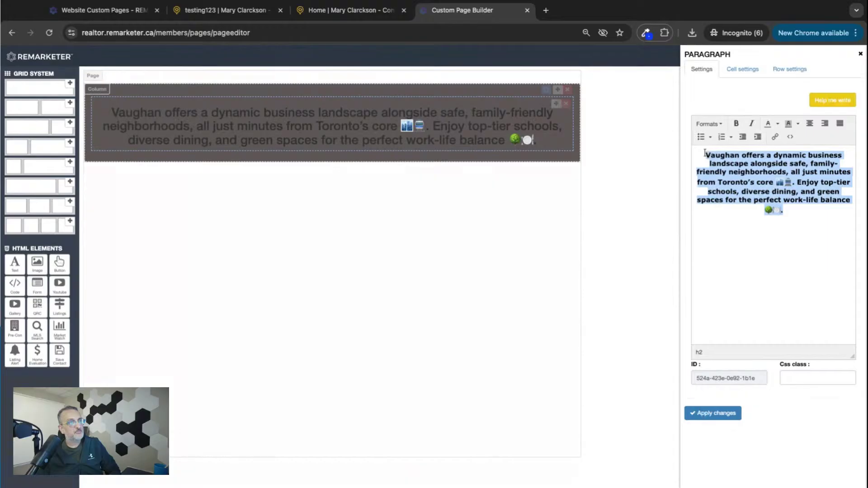
click(794, 207)
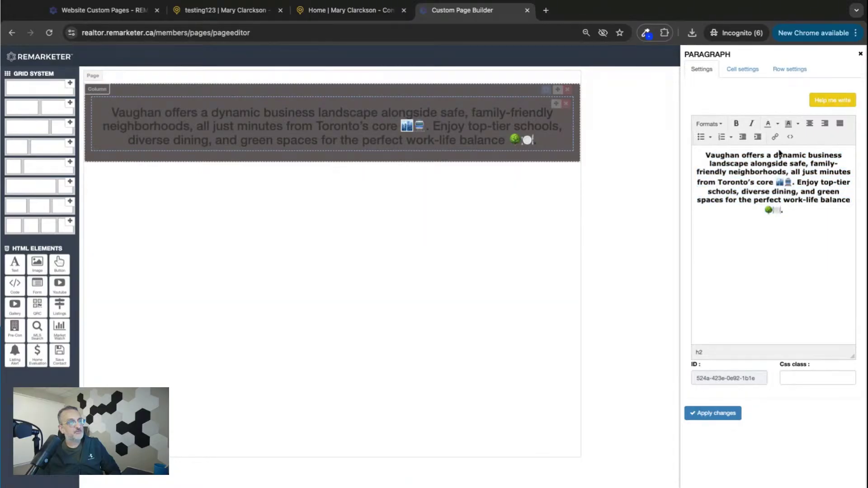
drag(707, 154, 784, 211)
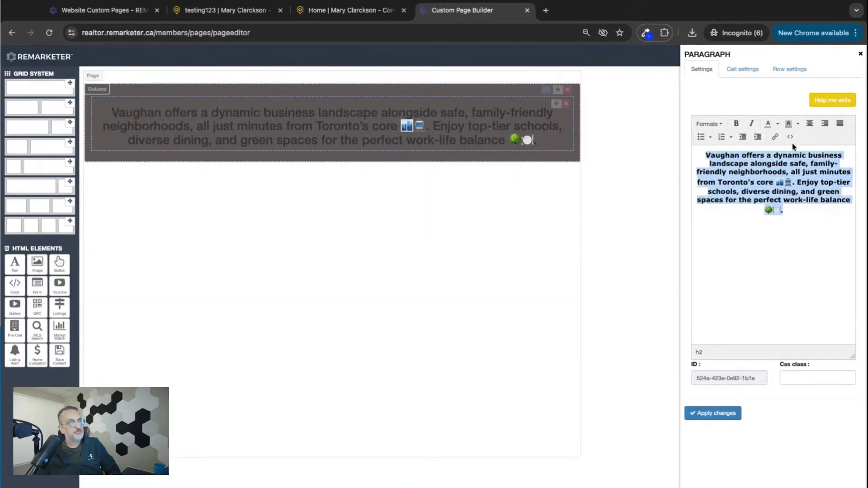
click(778, 125)
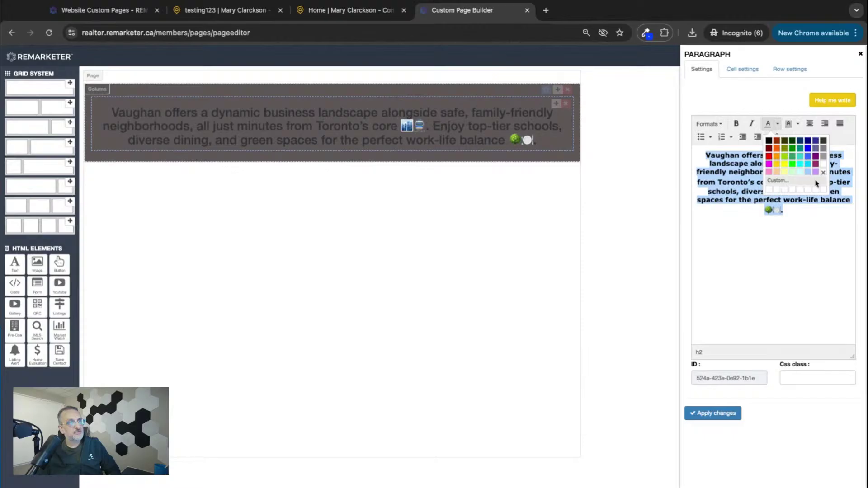
click(823, 164)
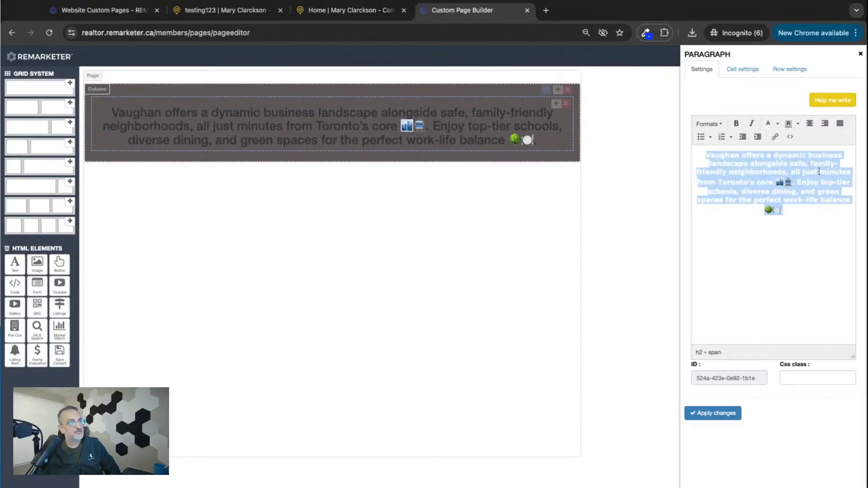
click(712, 412)
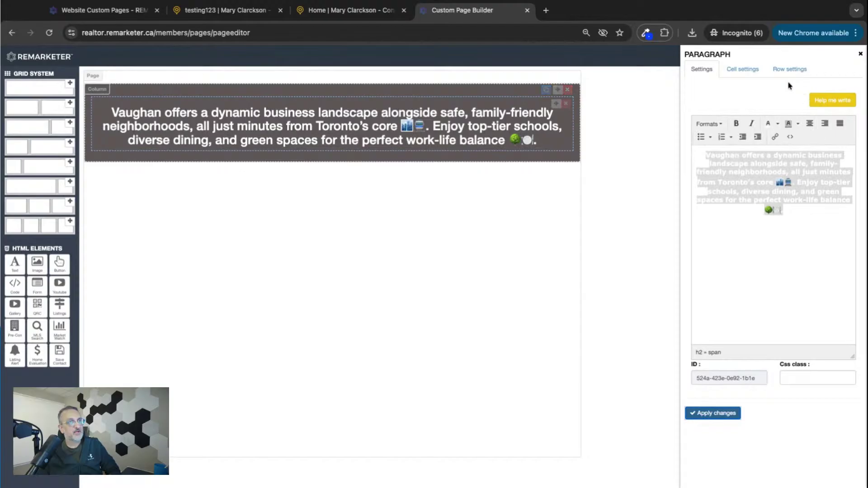
Step: Add a four-column grid row directly below the Vaughan paragraph row
click(740, 73)
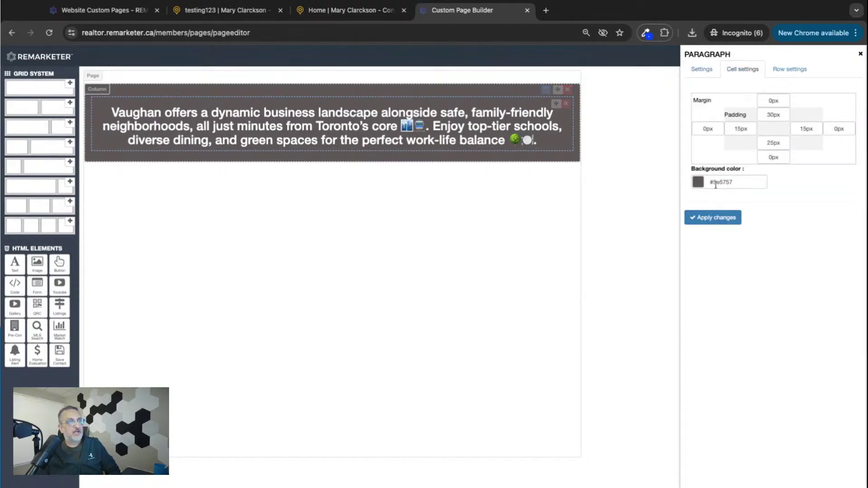
click(798, 73)
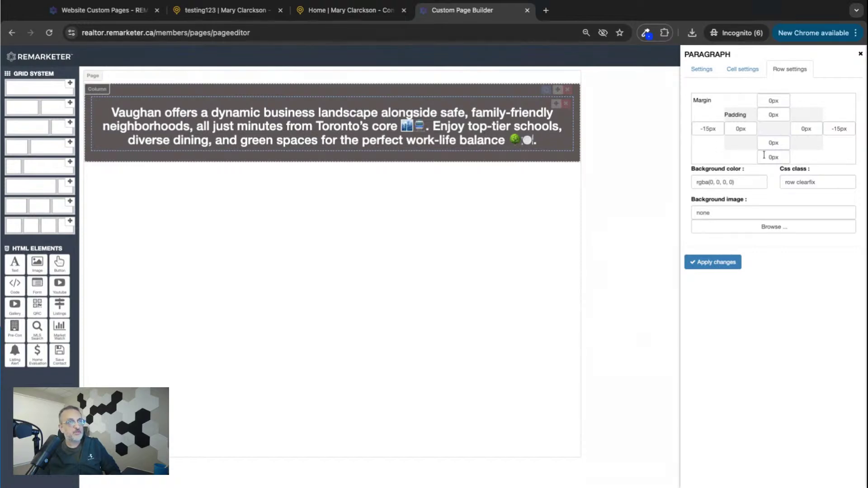
click(744, 72)
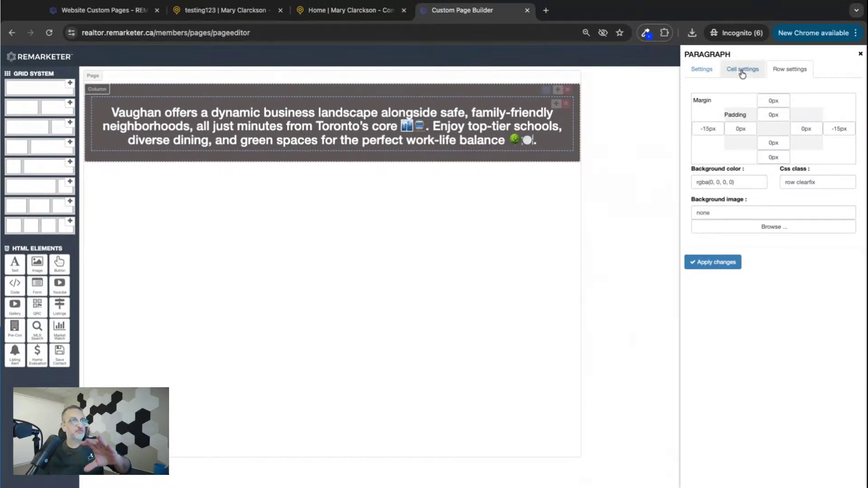
click(789, 72)
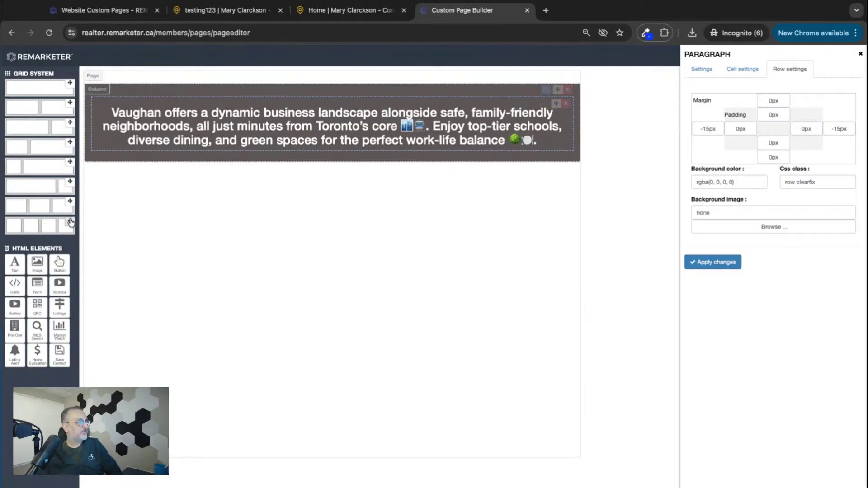
drag(70, 220, 174, 188)
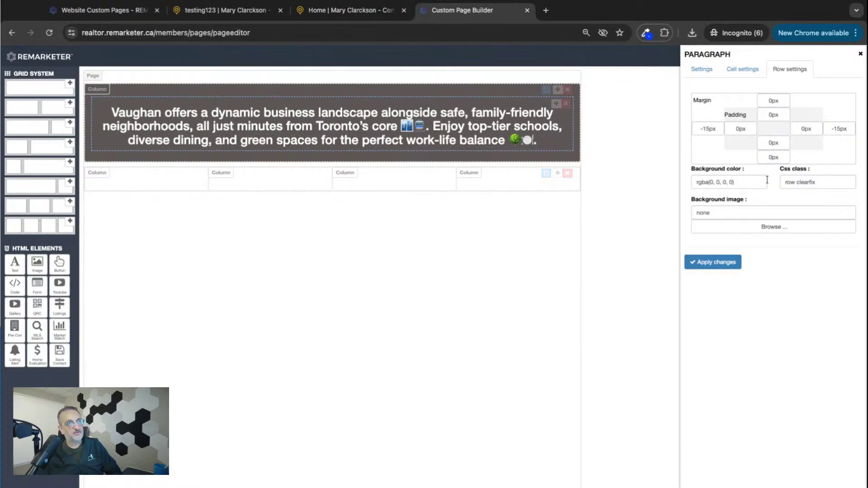
Step: Set the red maple leaves picture as the background image of the Vaughan paragraph's row and apply the change
click(720, 182)
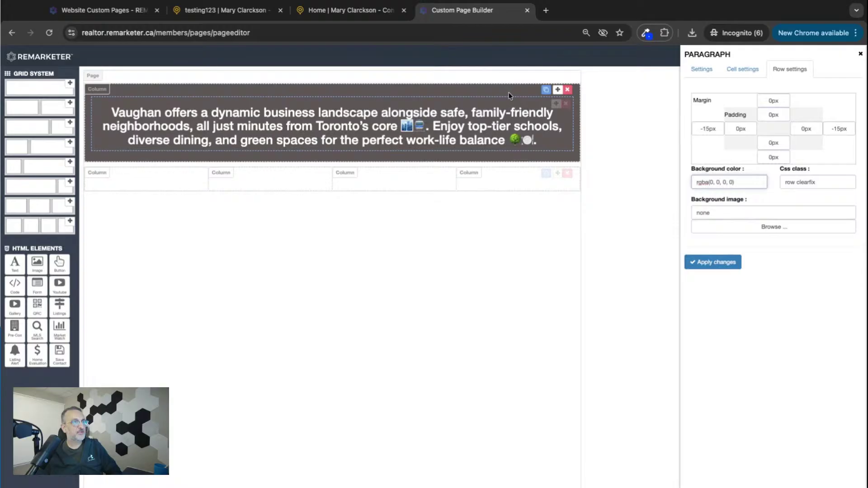
click(768, 232)
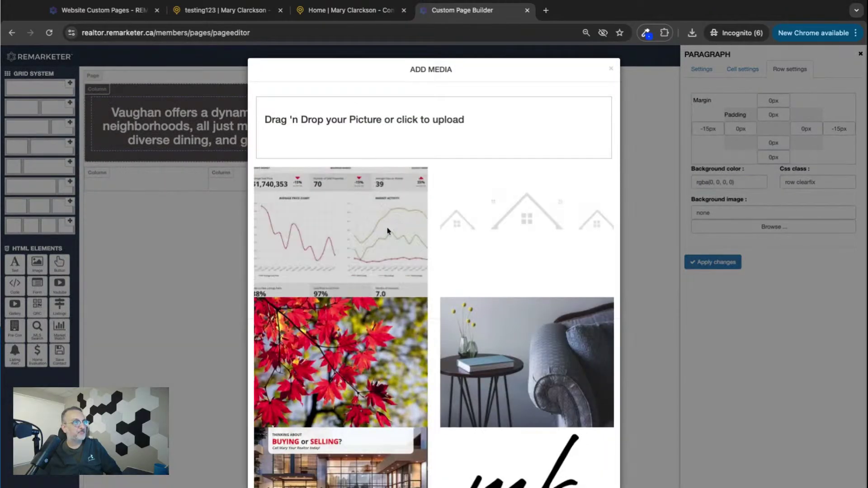
mouse_move(375, 346)
scroll(373, 352, down, 1)
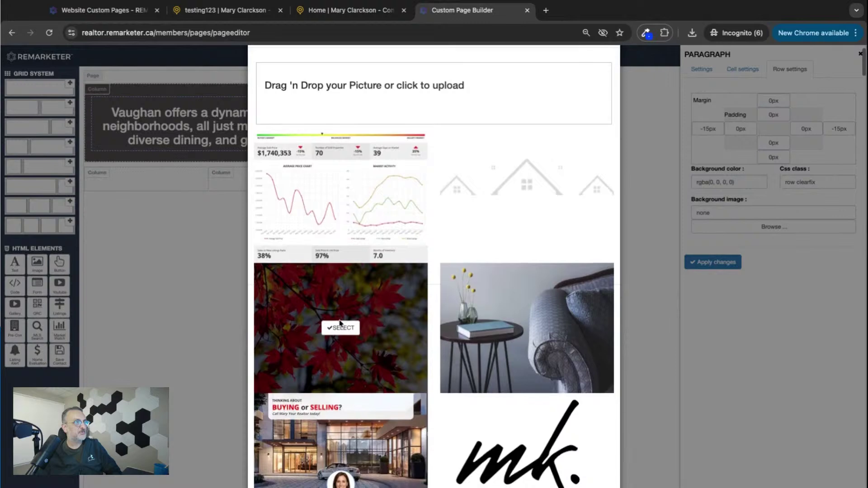
click(341, 328)
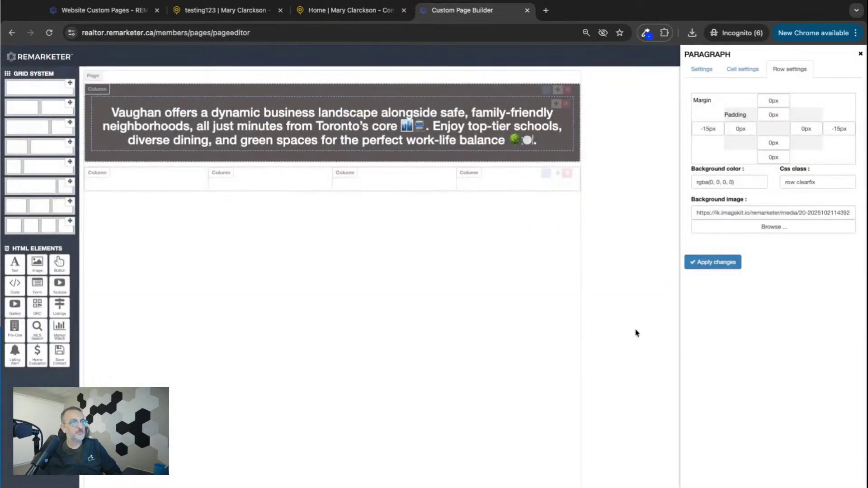
click(715, 264)
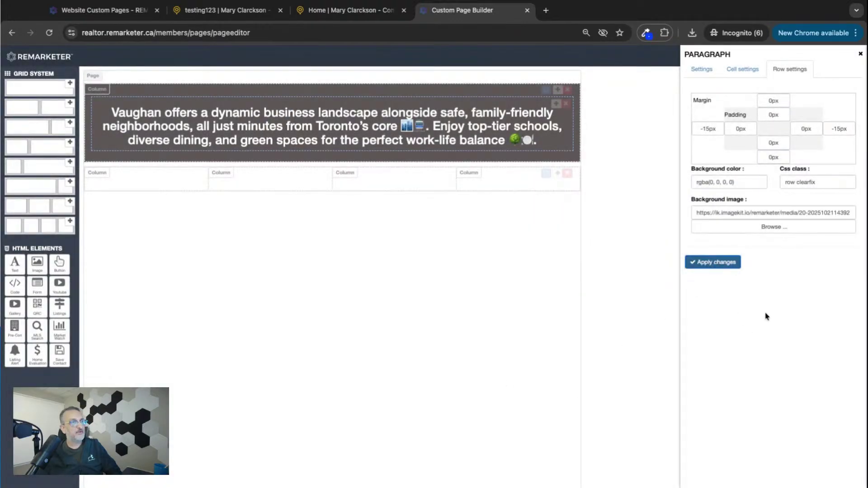
Step: Clear the Vaughan paragraph cell's background color, apply the change, and close the paragraph settings
click(748, 71)
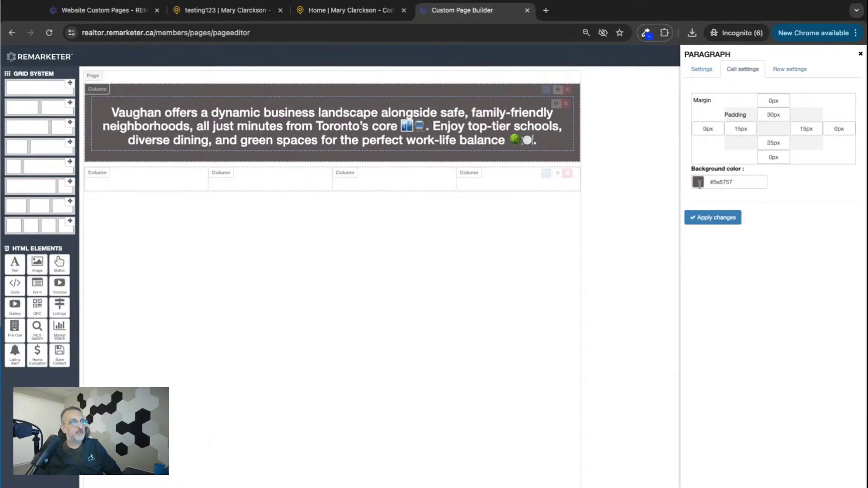
click(699, 183)
triple_click(724, 182)
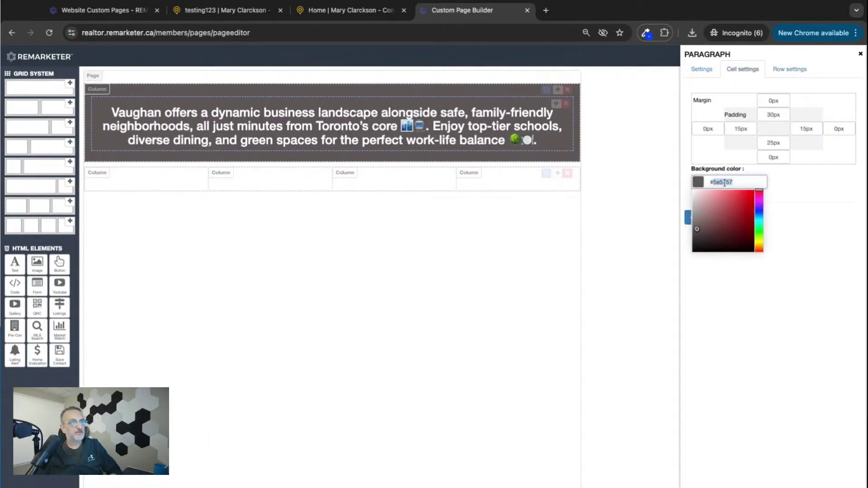
key(BackSpace)
click(794, 188)
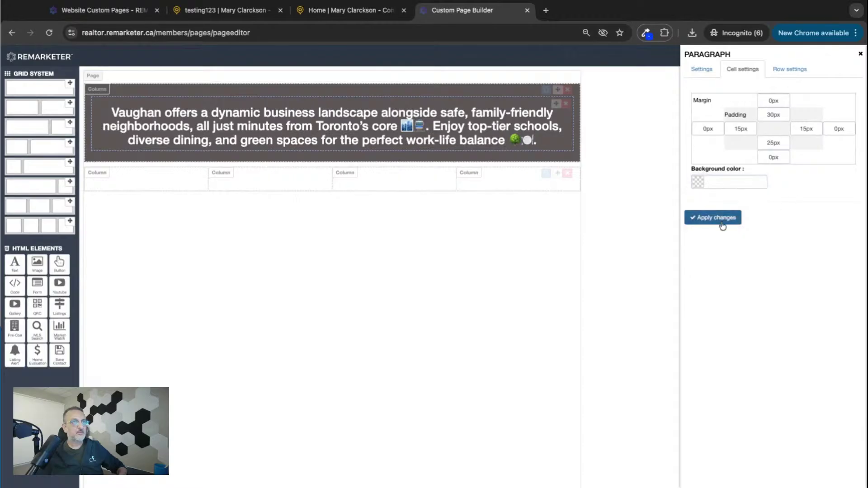
click(713, 220)
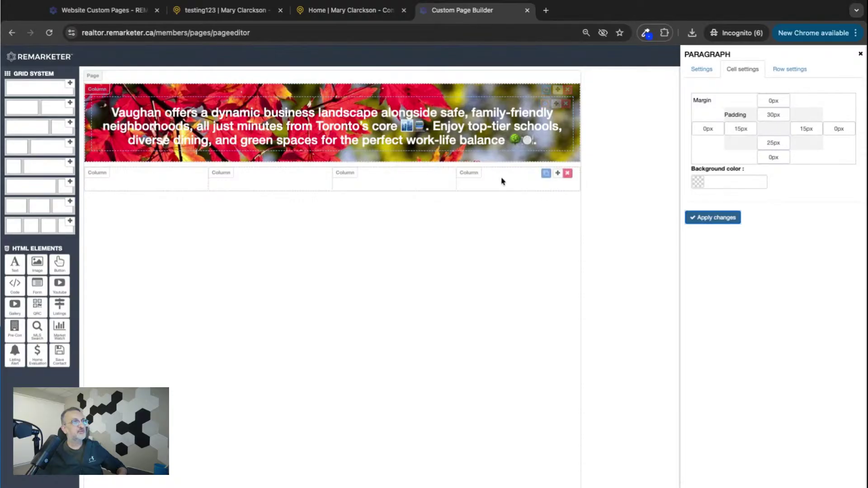
click(786, 69)
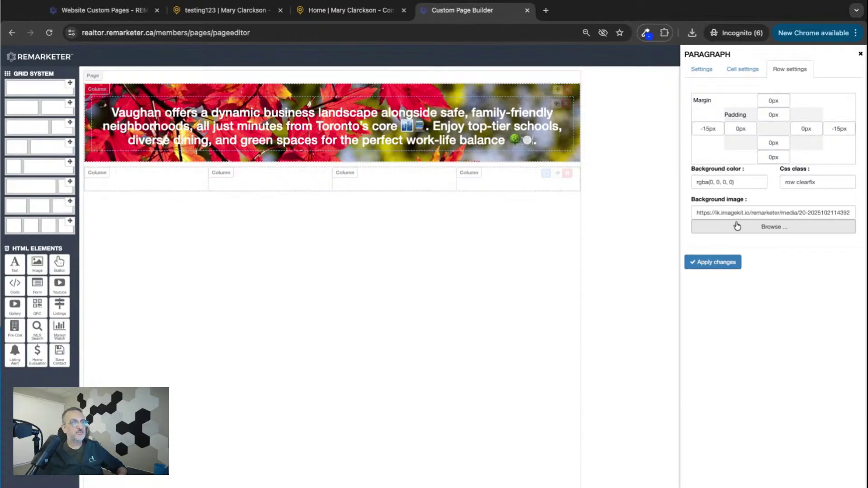
click(860, 54)
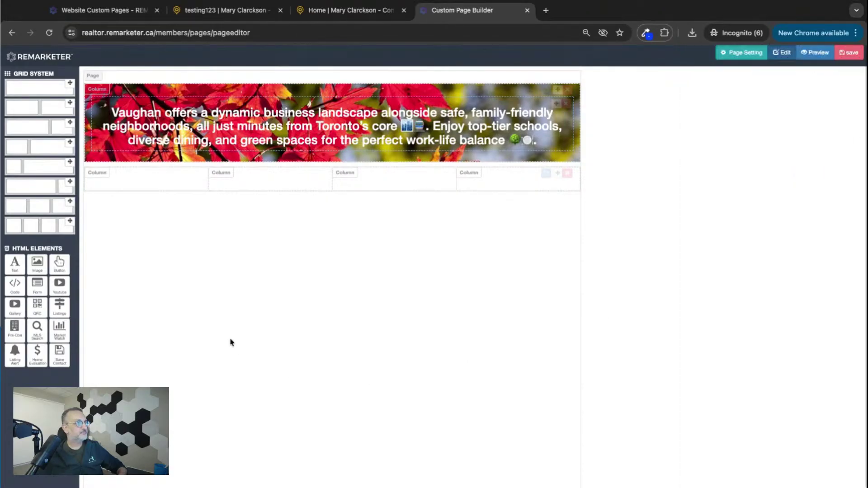
Step: Replace the empty four-column row with a two-column row holding an image placeholder on the left and a text element on the right
click(566, 176)
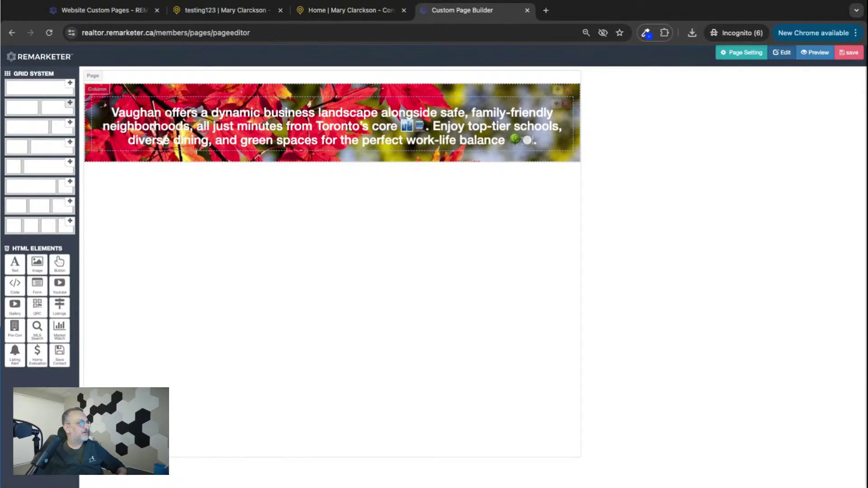
drag(70, 102, 290, 226)
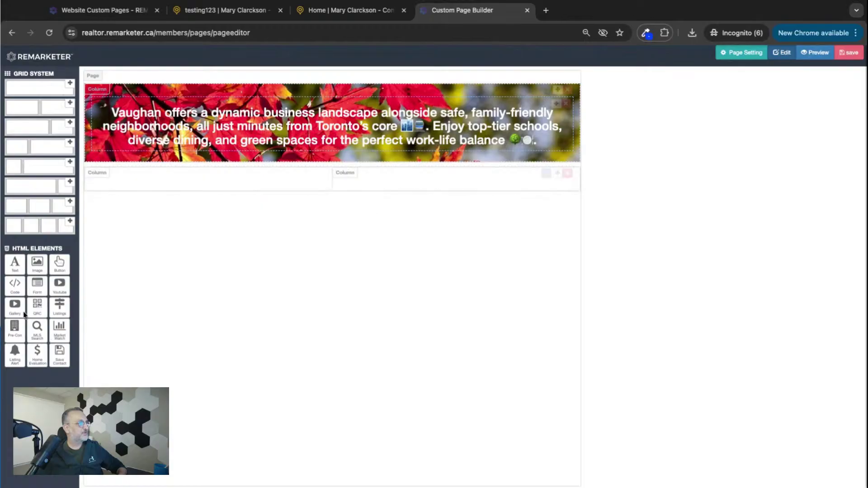
click(37, 269)
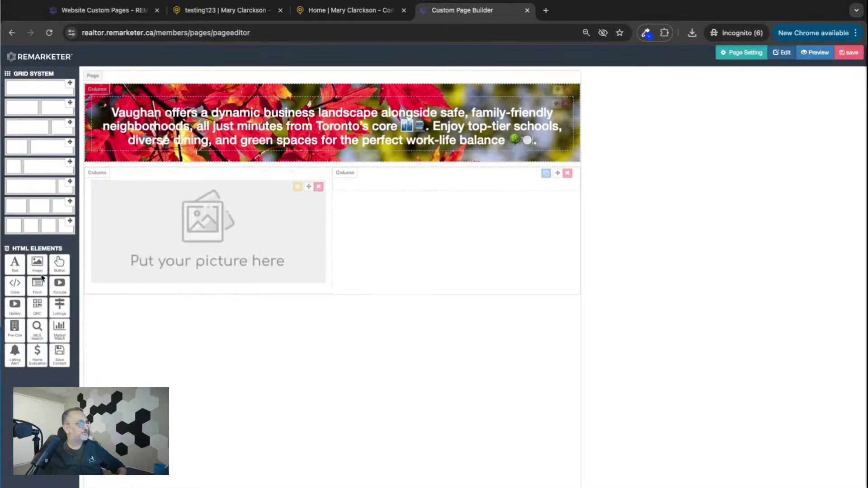
click(16, 266)
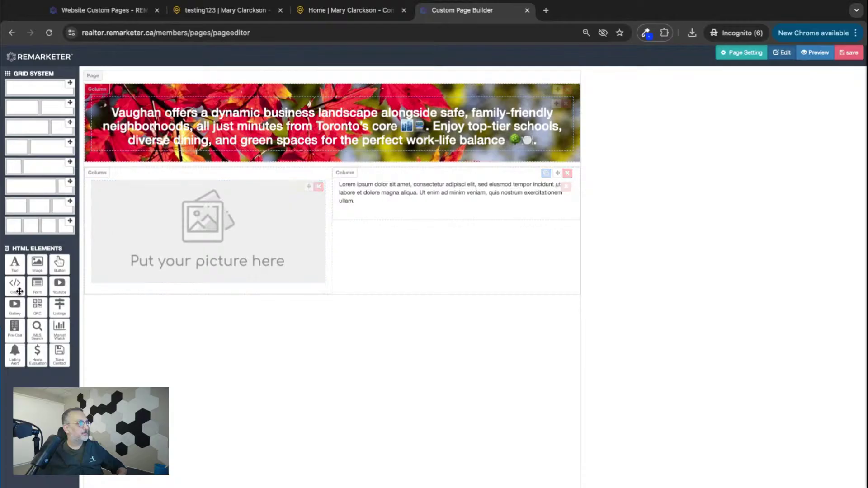
Step: Fill the image placeholder with the library photo of the man in a white hard hat facing a house, and apply it
click(297, 187)
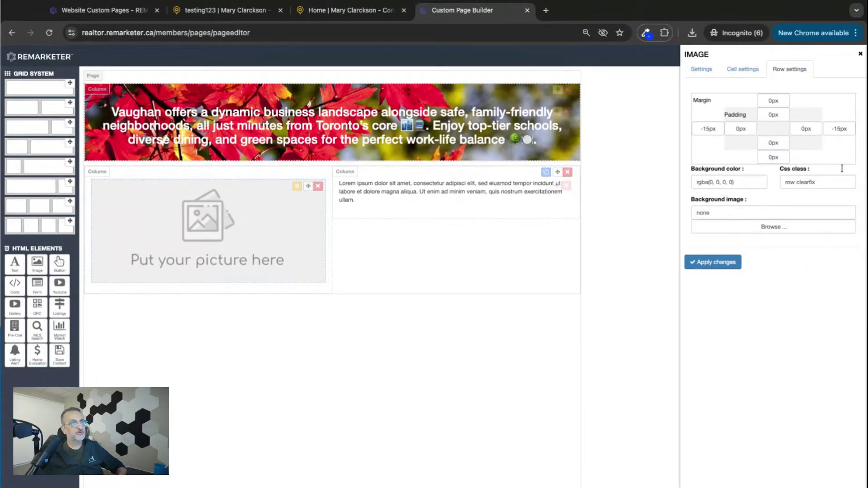
click(699, 71)
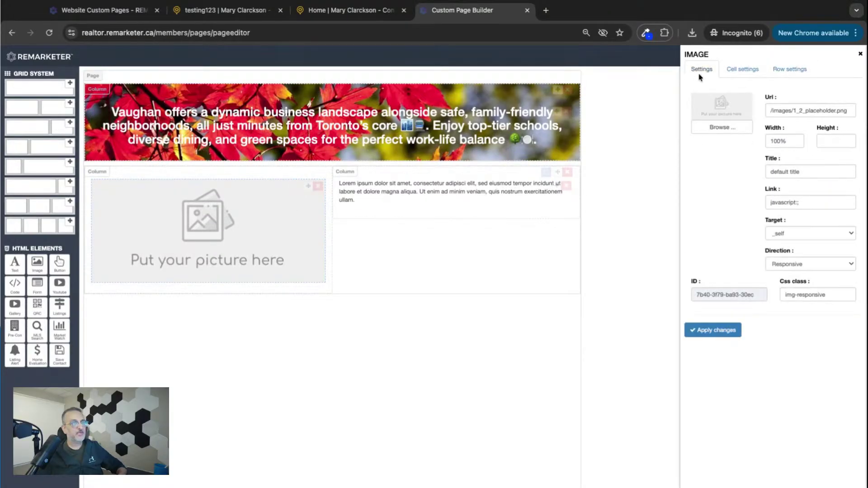
click(722, 127)
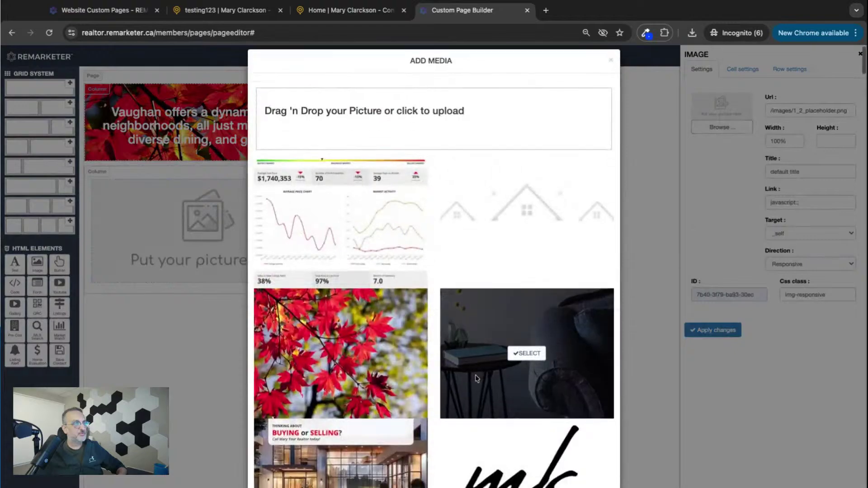
scroll(475, 377, down, 10)
scroll(475, 379, down, 8)
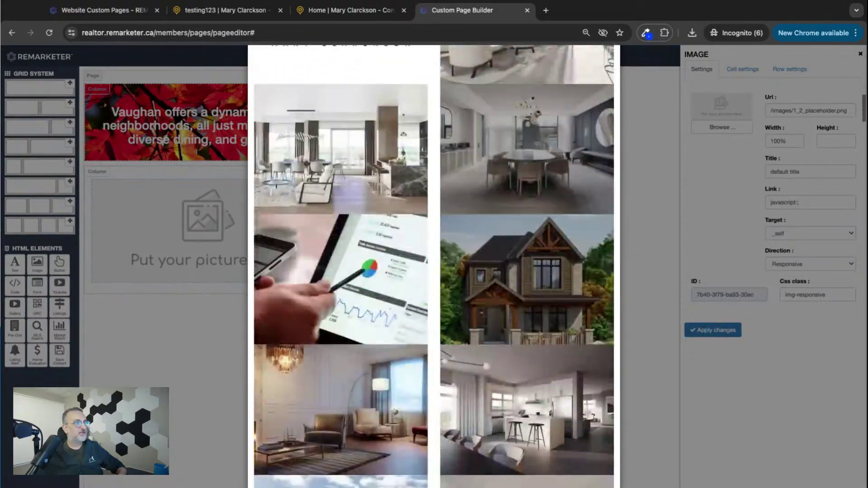
scroll(527, 225, down, 10)
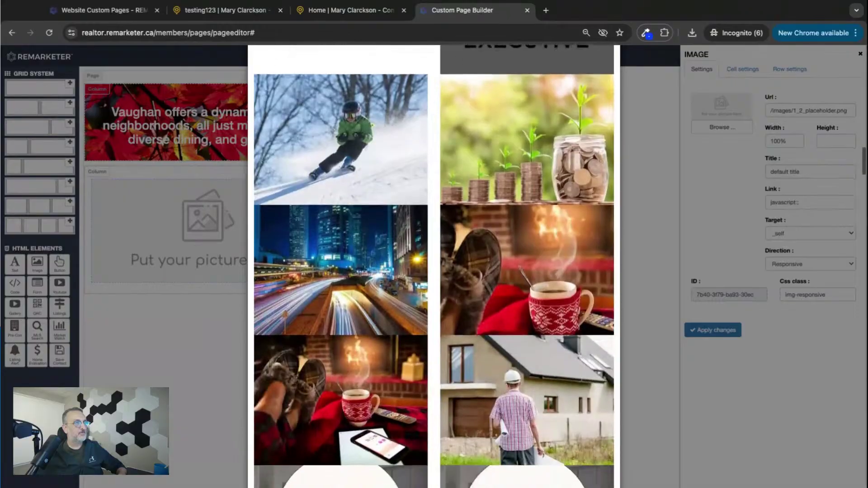
scroll(527, 226, up, 15)
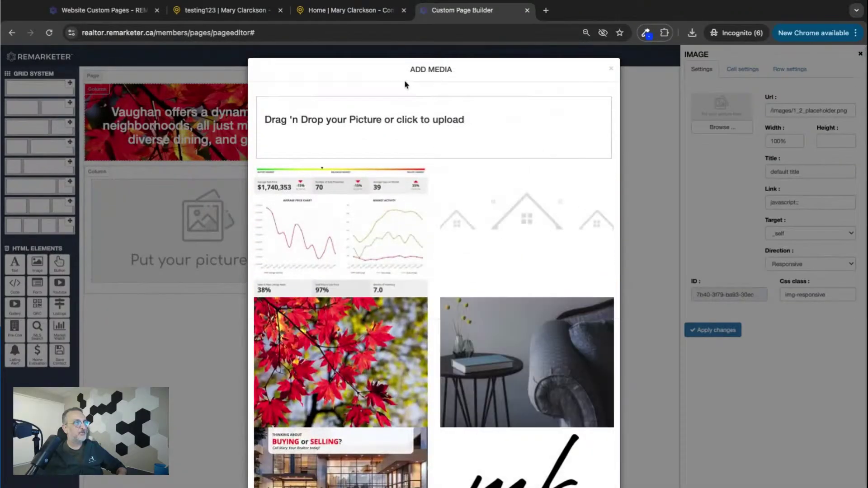
scroll(534, 378, down, 2)
scroll(535, 378, down, 15)
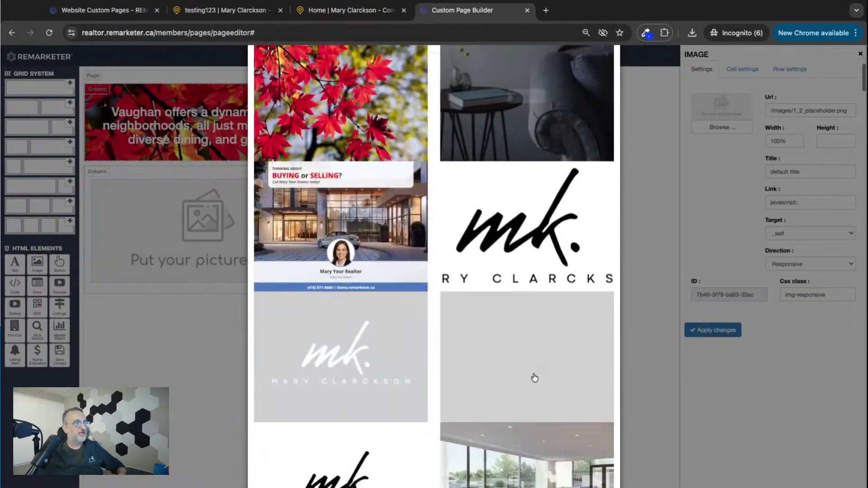
scroll(526, 344, down, 10)
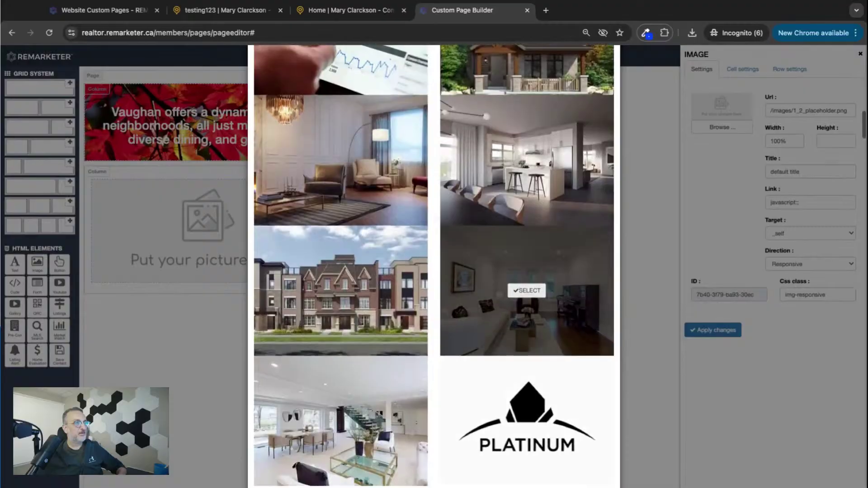
scroll(527, 357, down, 2)
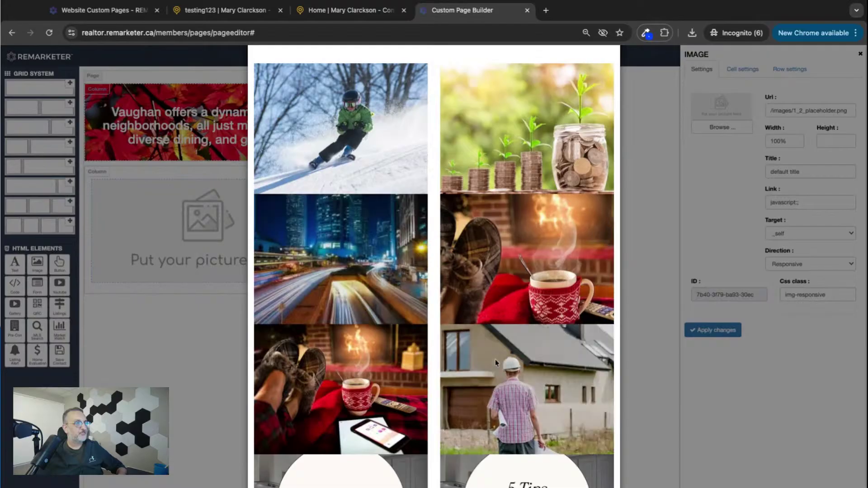
click(526, 392)
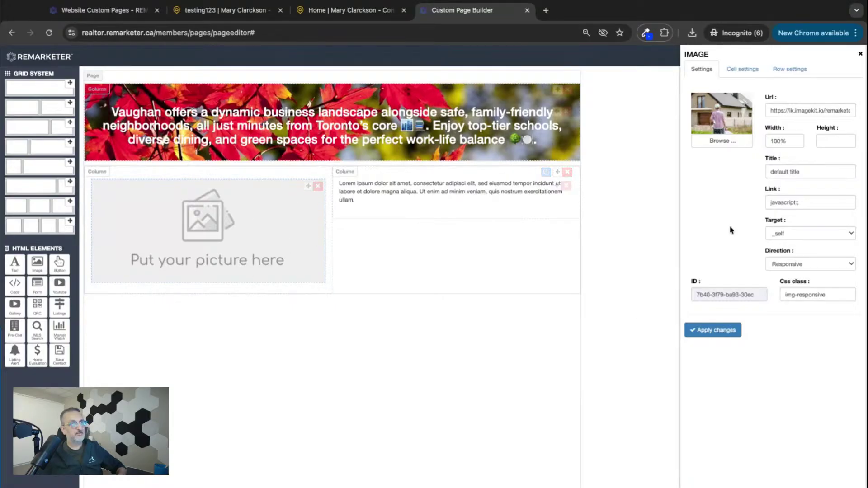
click(713, 331)
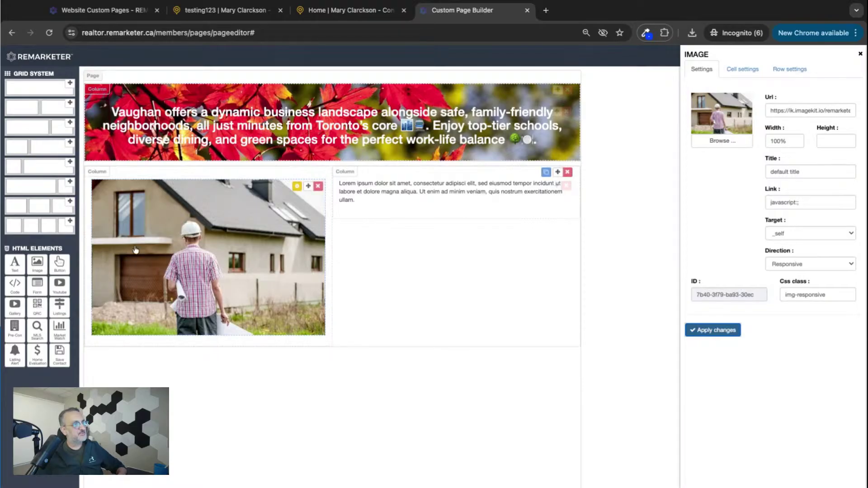
Step: Set the house photo's width to 50% and apply the change
click(778, 141)
key(BackSpace)
key(BackSpace)
text(5)
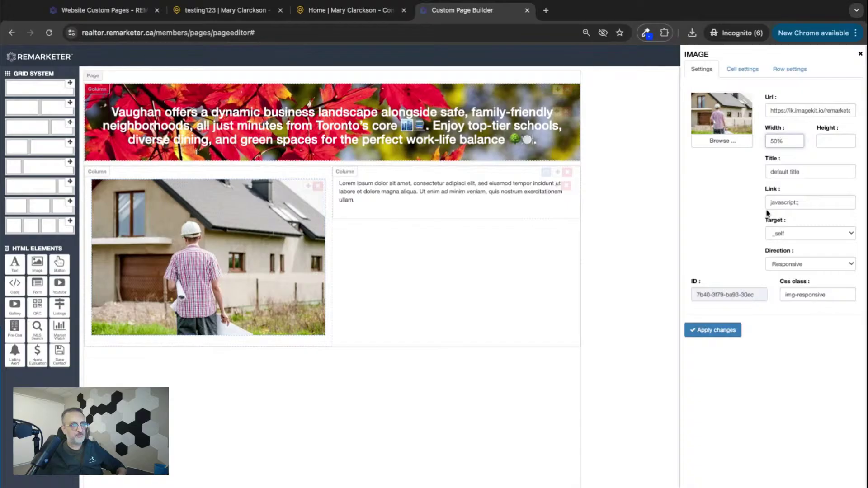
click(718, 330)
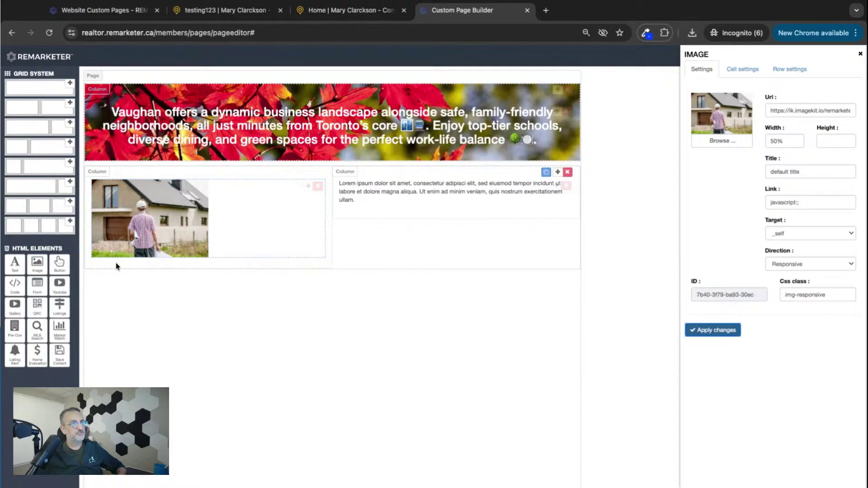
Step: Return the house photo's width to 100% and apply the change
drag(778, 141, 764, 141)
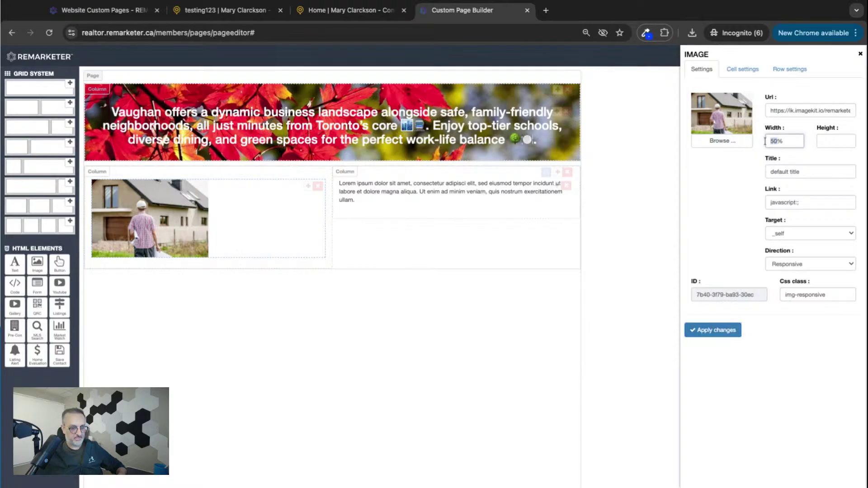
text(100)
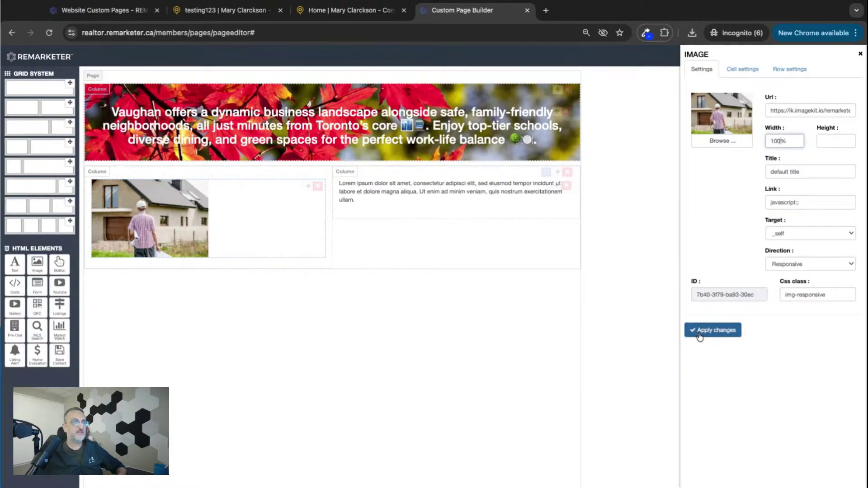
click(700, 334)
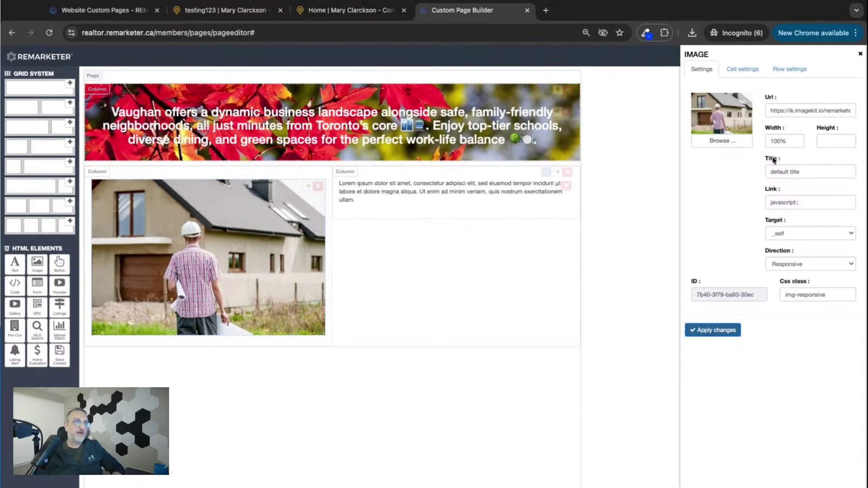
Step: Replace the house photo's default title with "Vaughan Properties"
triple_click(770, 172)
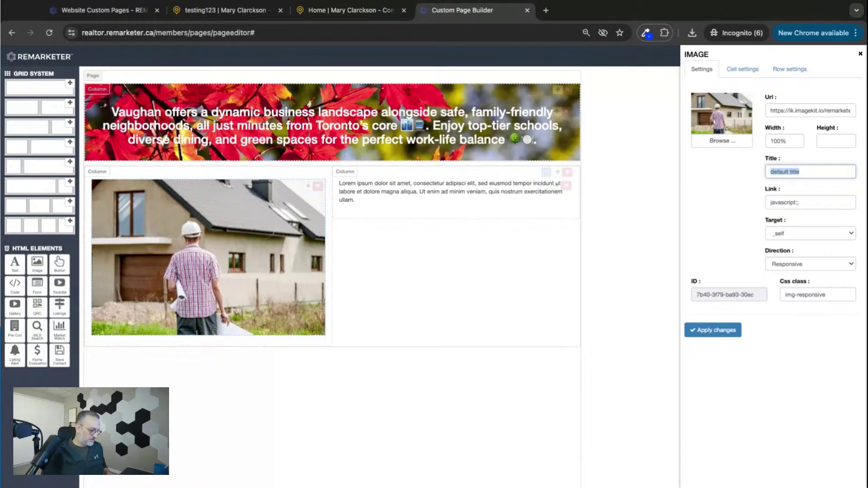
text(Vaughan Latest Listings)
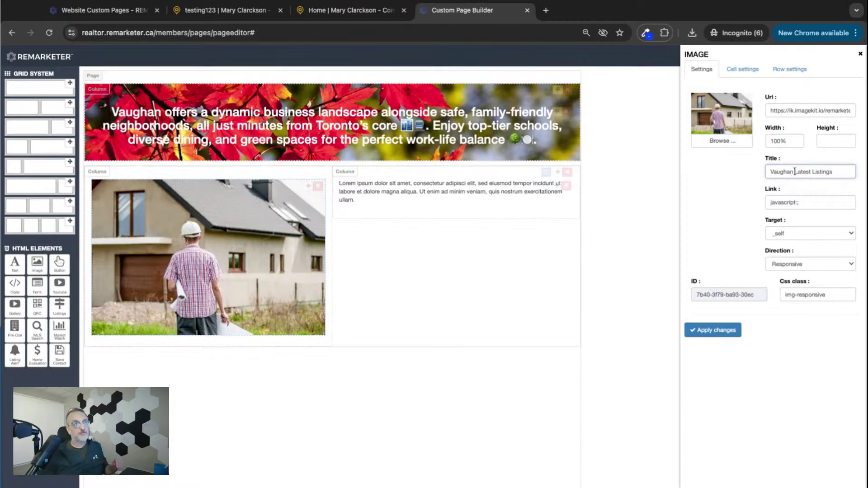
drag(795, 172, 819, 172)
key(shift+Right)
key(shift+Right)
key(shift+Right)
key(shift+Right)
key(shift+Right)
text(P)
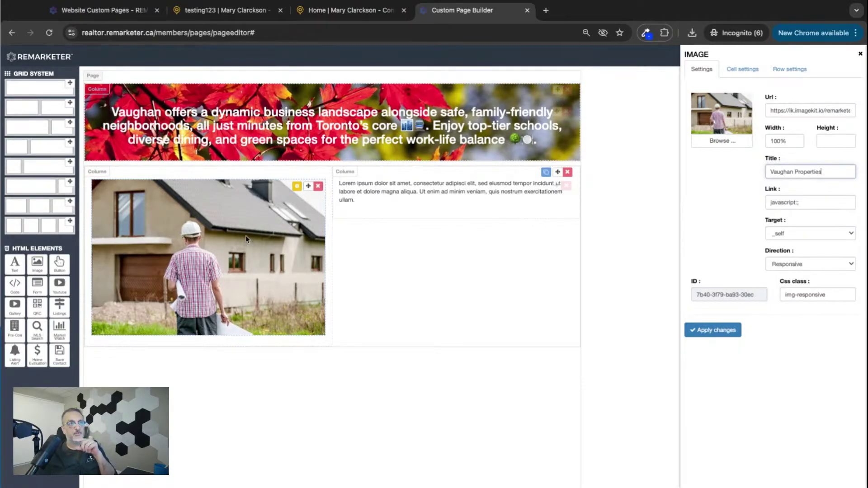
Step: Select the house photo's placeholder link and copy the address of the demo website's property search page
double_click(768, 204)
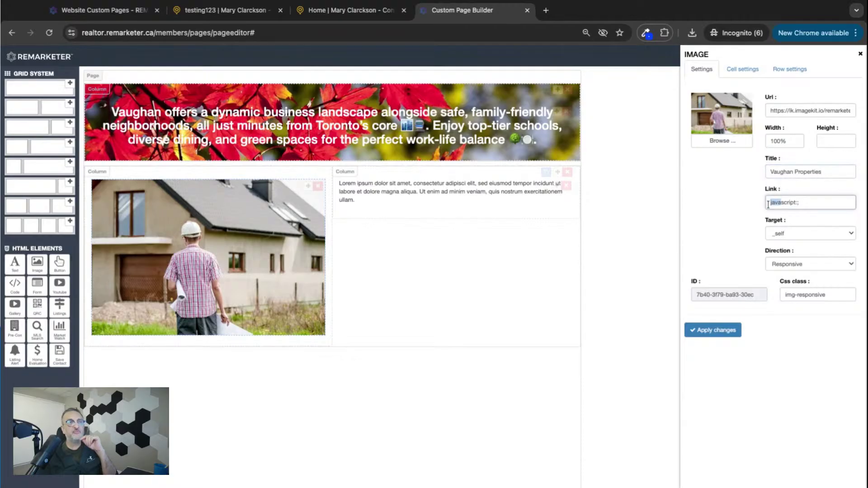
key(super+a)
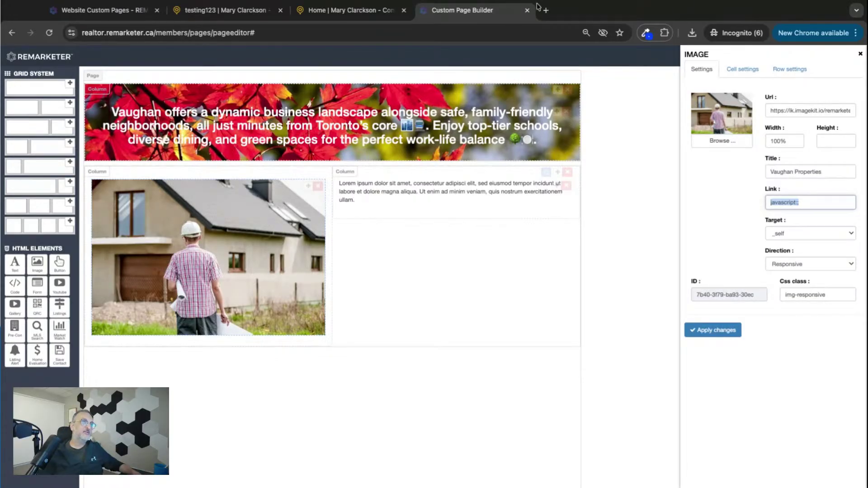
click(106, 11)
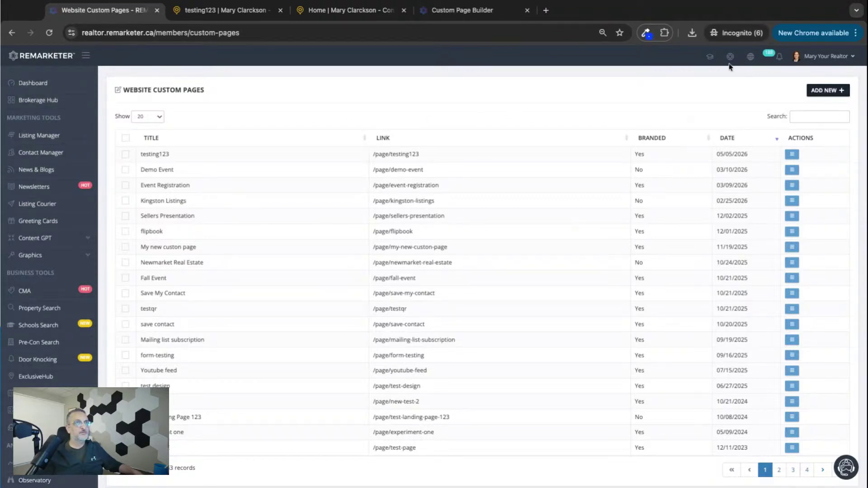
click(232, 11)
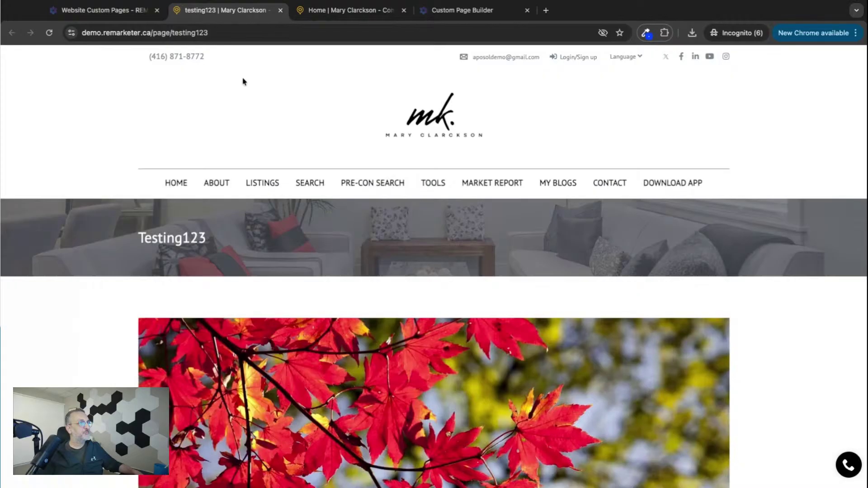
click(180, 186)
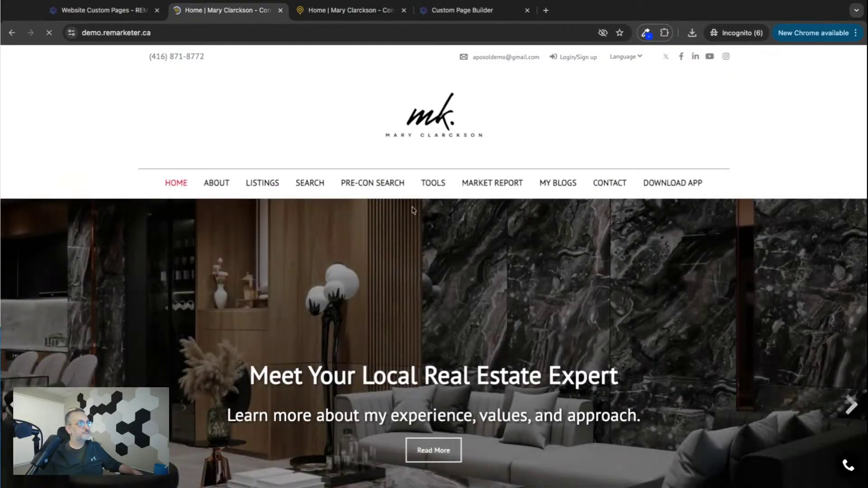
mouse_move(285, 187)
click(310, 183)
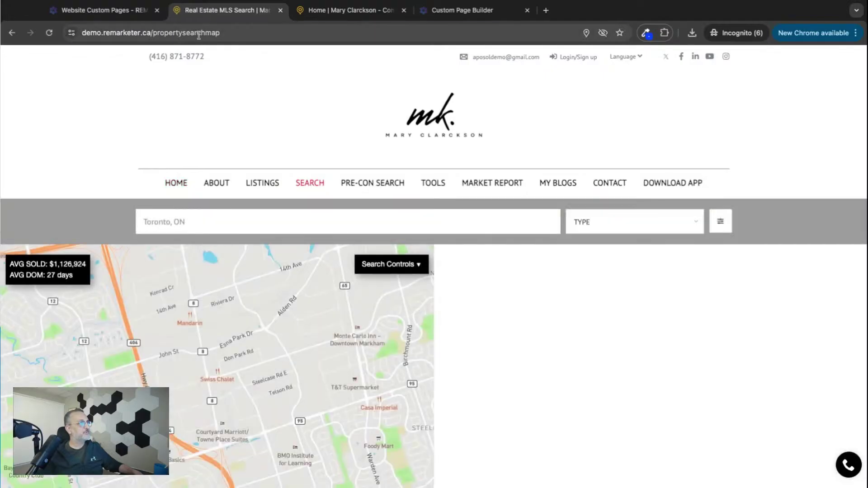
click(179, 36)
click(196, 36)
drag(181, 33, 71, 30)
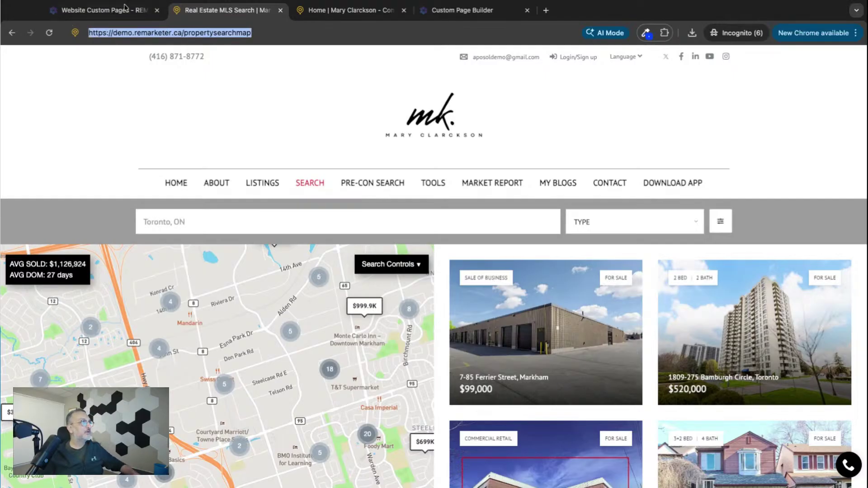
click(452, 13)
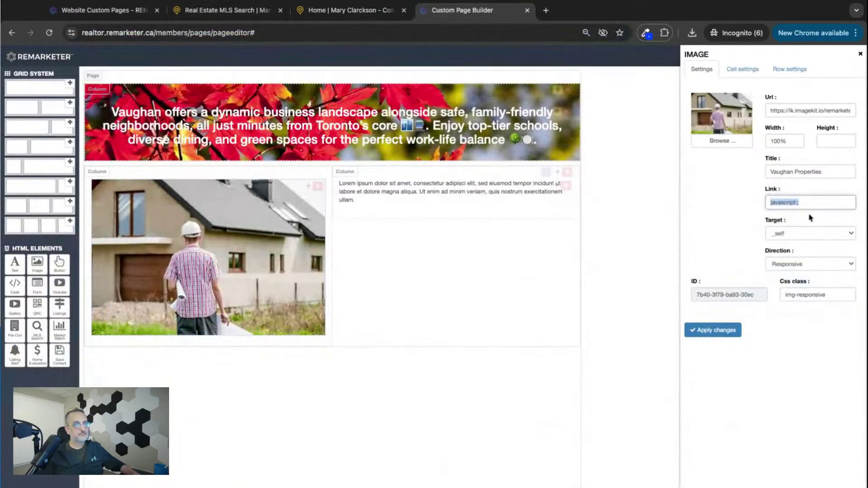
double_click(797, 203)
key(ctrl+v)
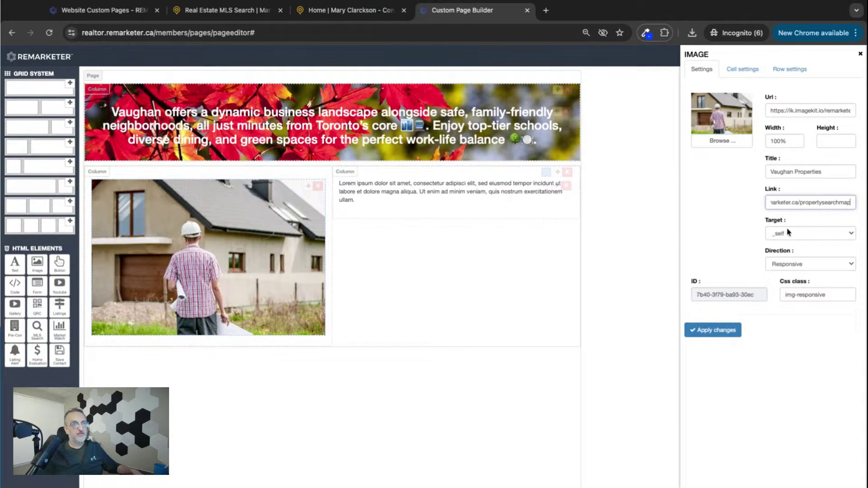
key(Tab)
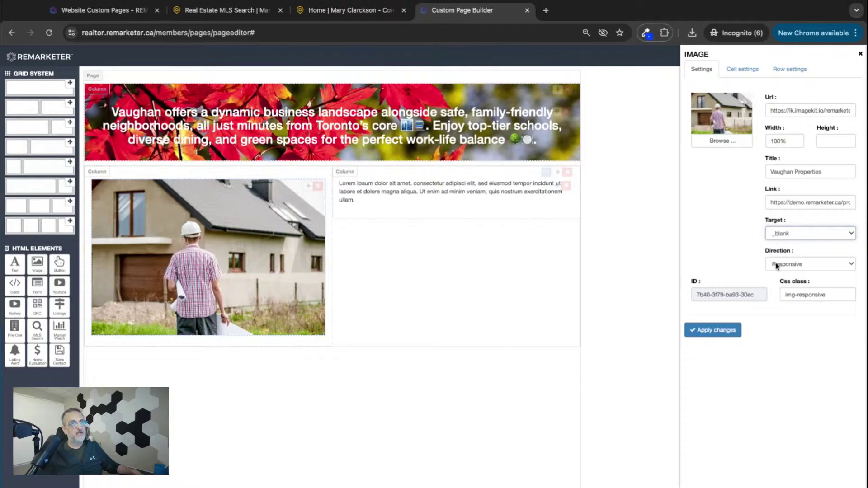
key(Tab)
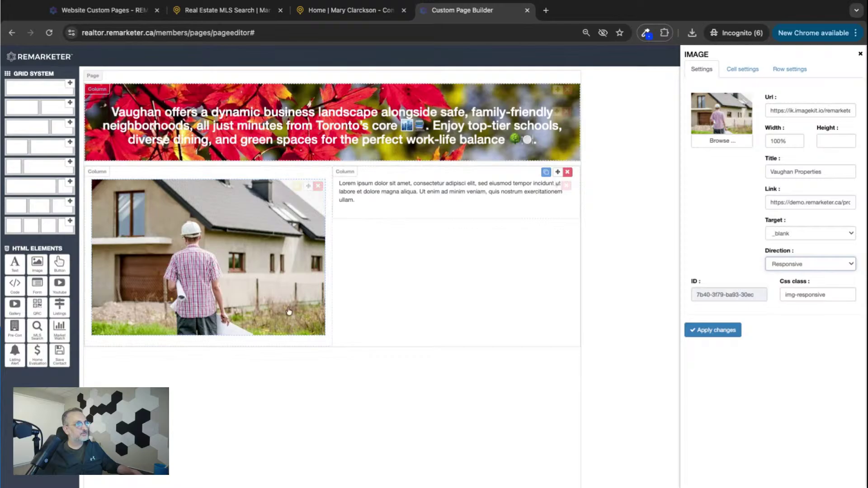
Step: Apply a width of 50% and the Center direction to the house photo
double_click(780, 140)
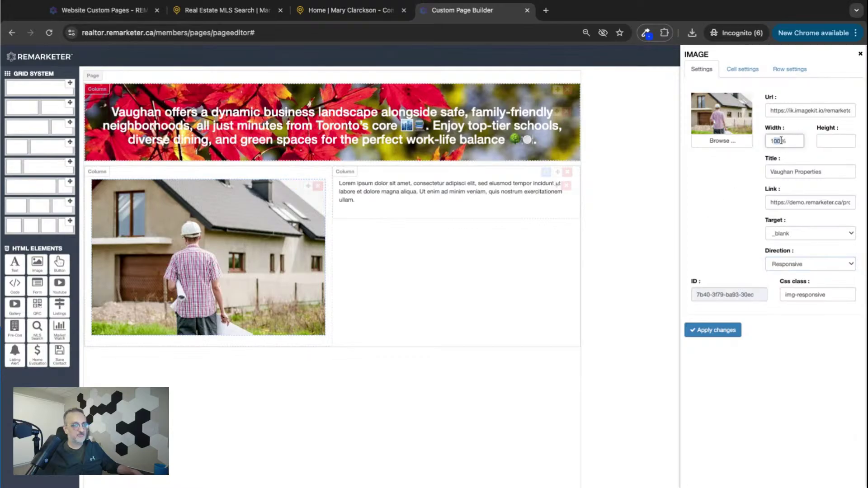
text(50)
click(713, 329)
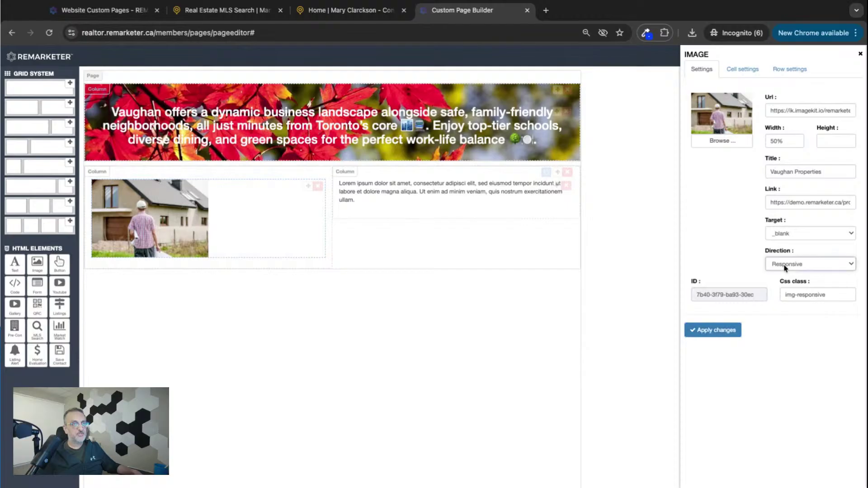
click(788, 282)
click(713, 332)
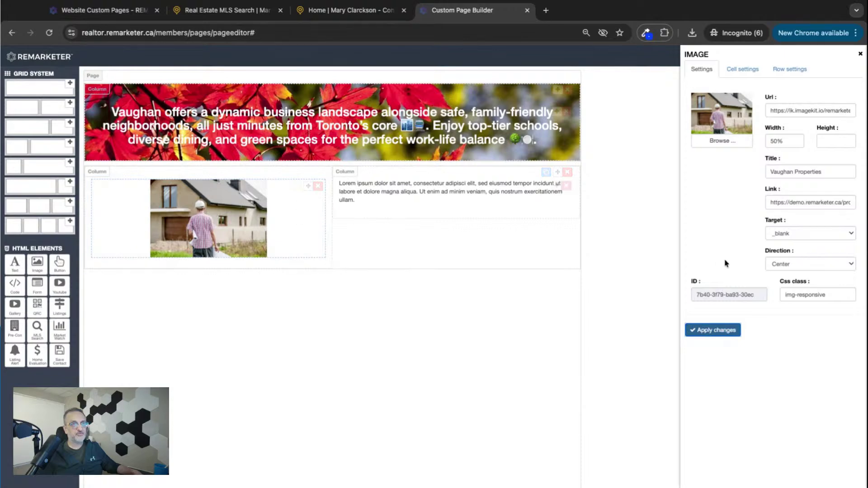
Step: Apply the Responsive direction and 100% width to the house photo, and check its cell and row settings before closing them
click(780, 271)
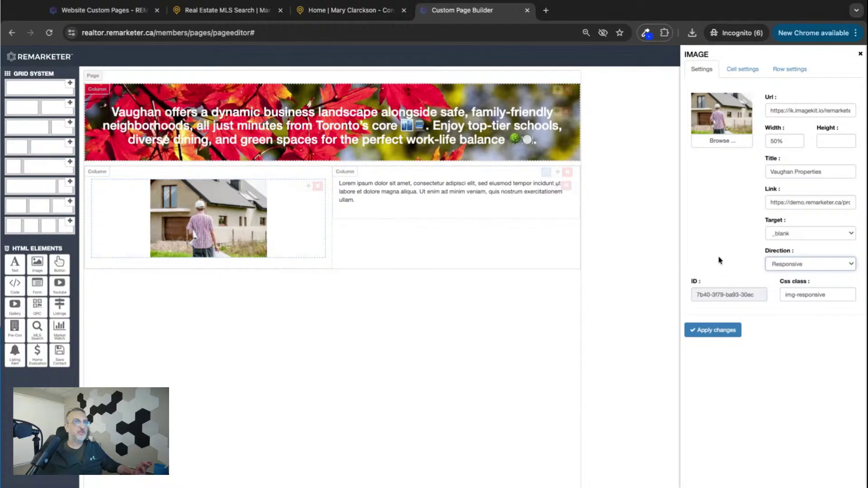
double_click(777, 141)
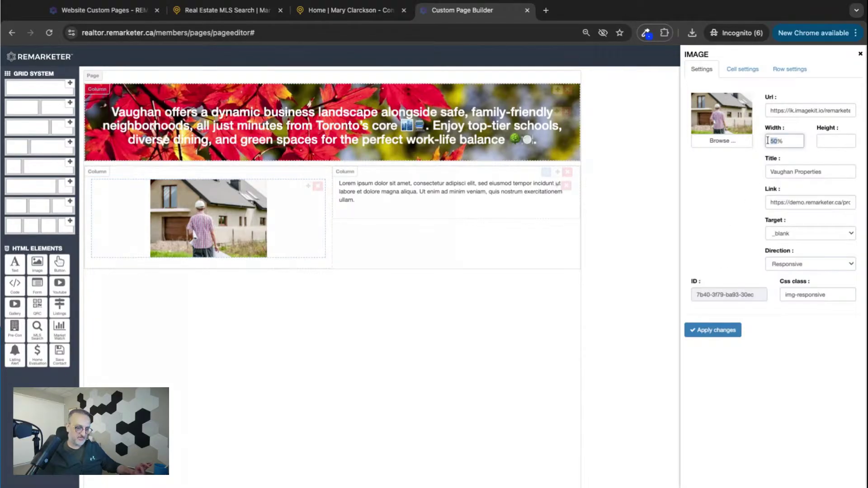
text(100)
click(703, 330)
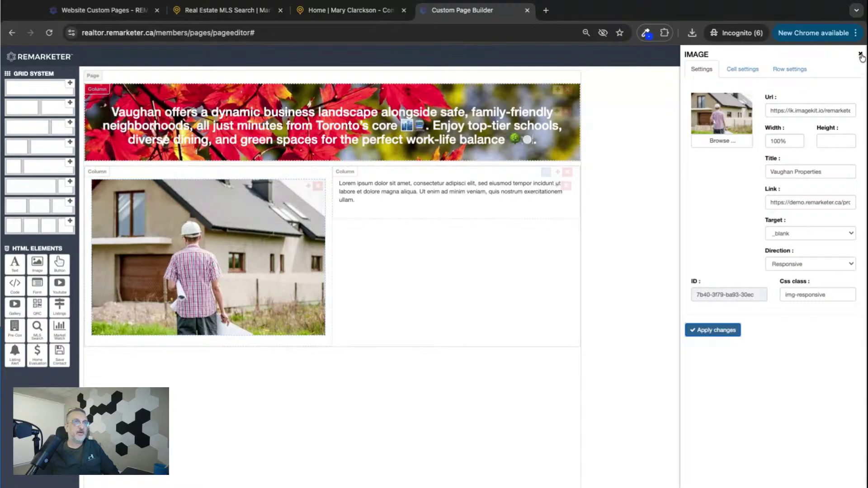
click(742, 73)
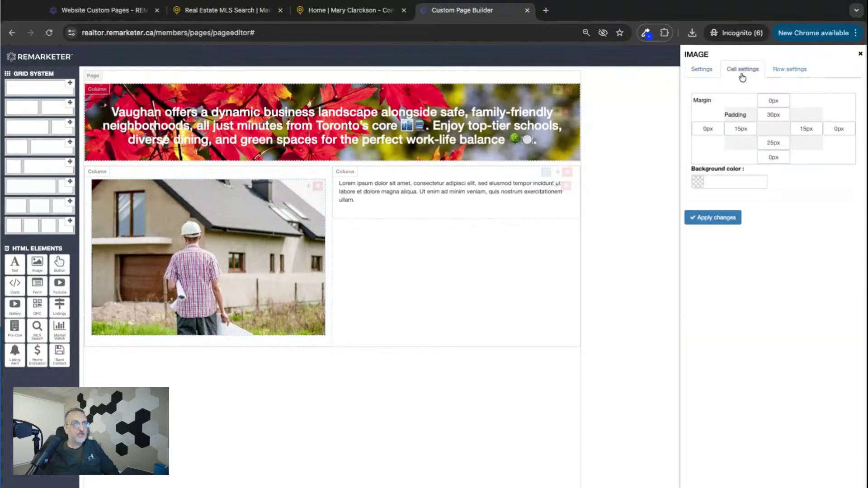
click(787, 75)
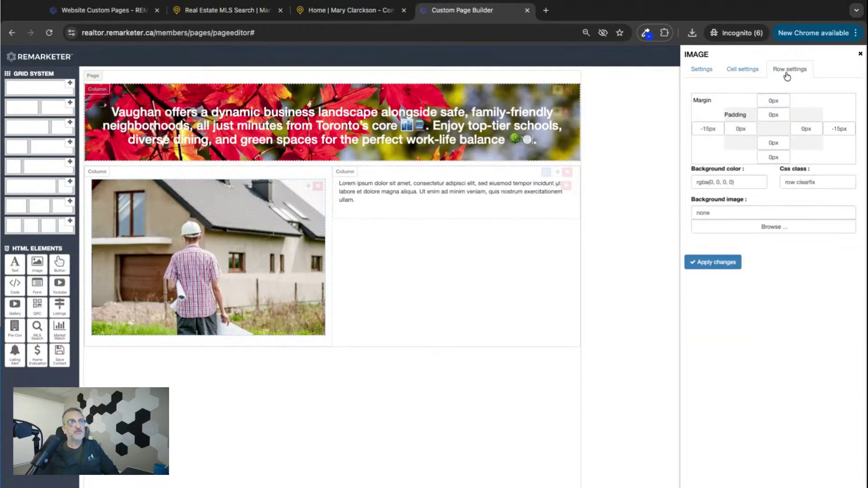
click(861, 54)
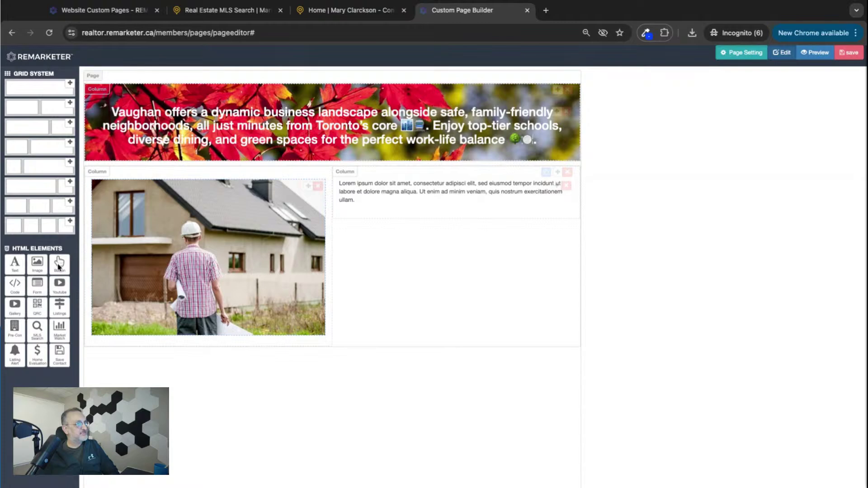
Step: Add a button below the Lorem ipsum text and replace its label with "Contact Us Now"
drag(59, 266, 454, 208)
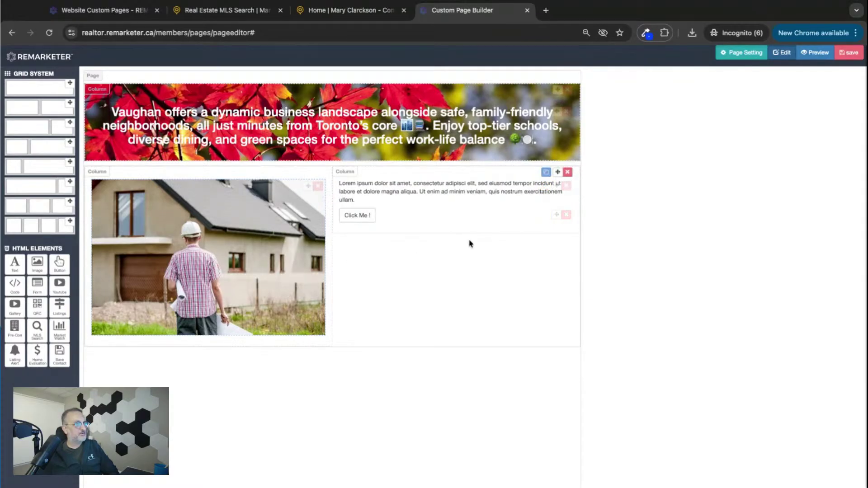
click(544, 216)
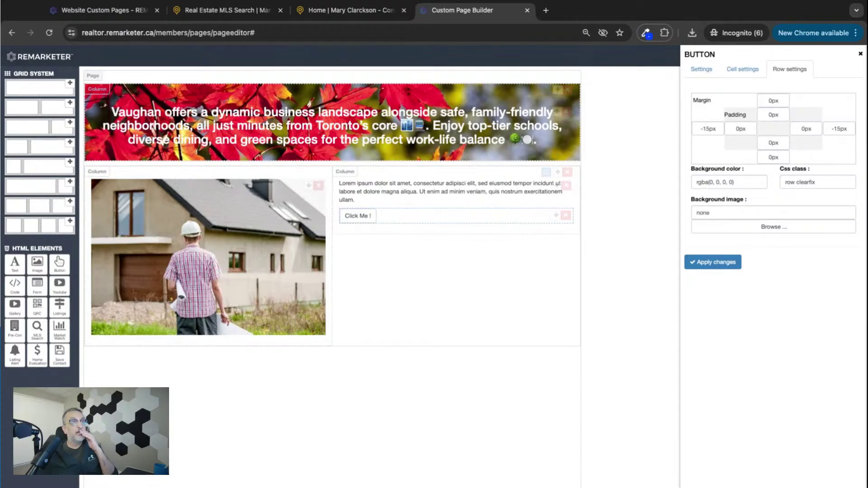
click(704, 69)
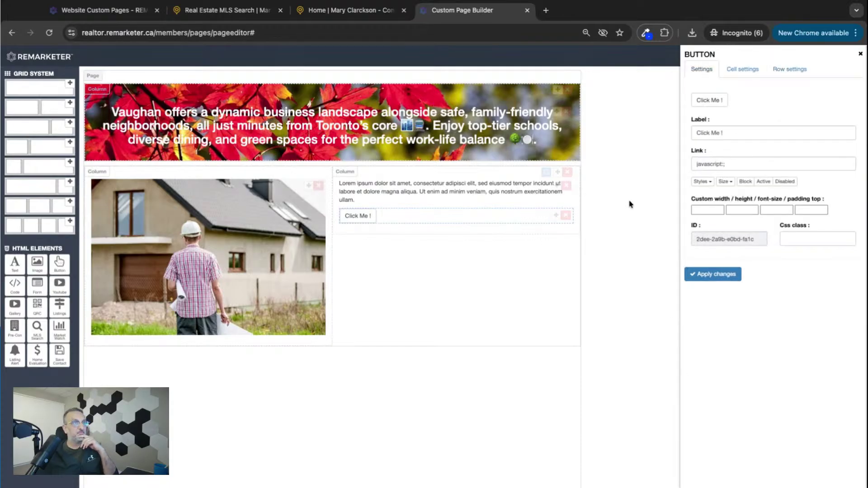
drag(696, 133, 748, 136)
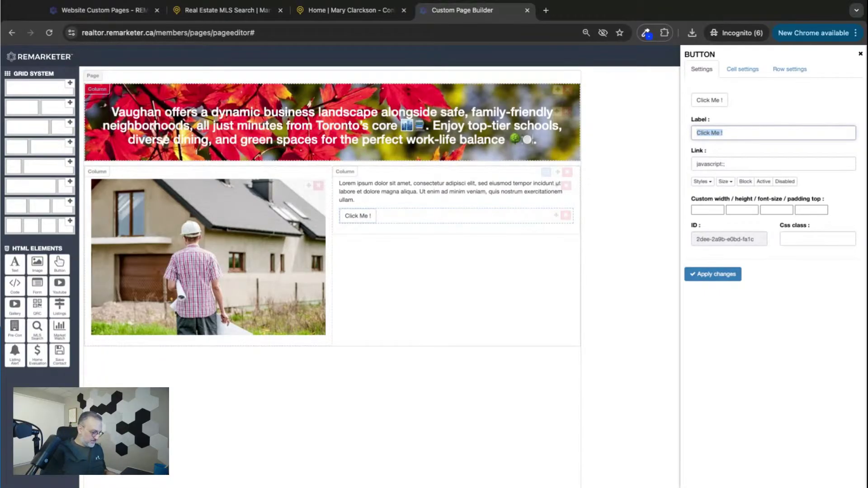
text(Contact Us Now)
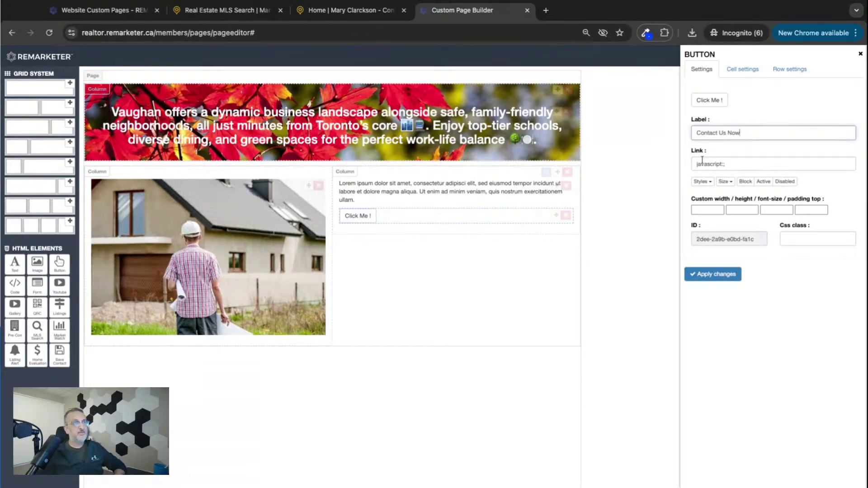
Step: Copy the address of the demo website's Contact page
click(104, 10)
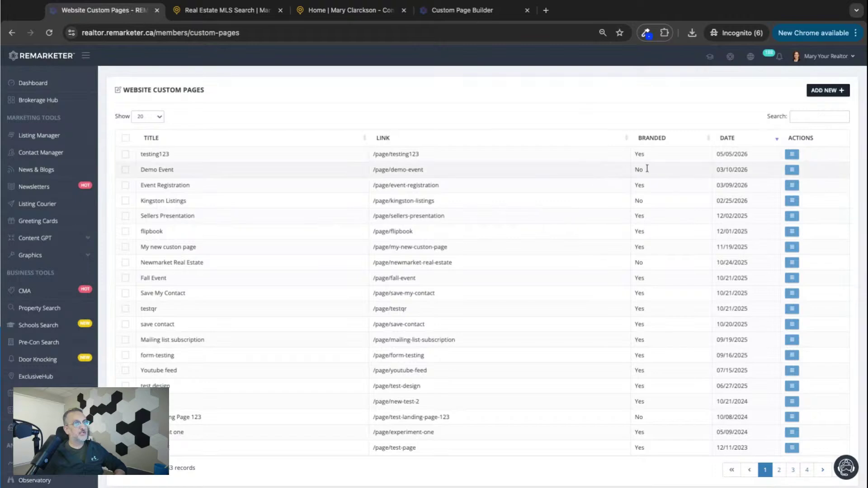
click(226, 10)
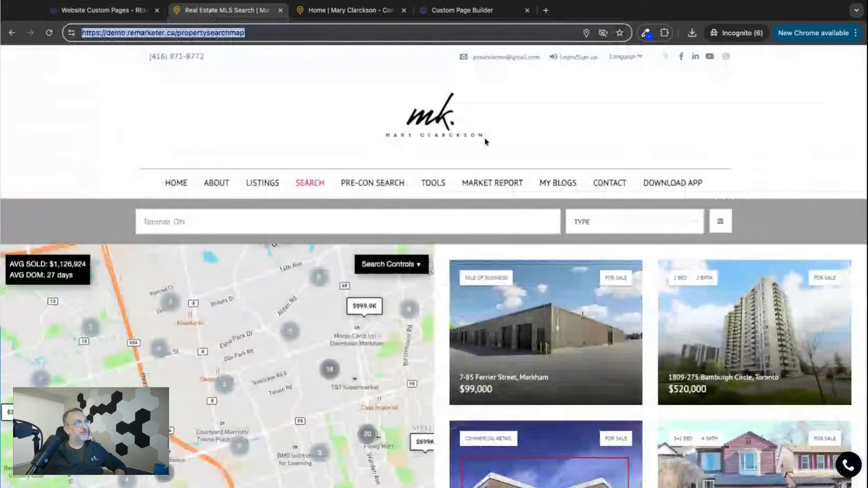
click(609, 189)
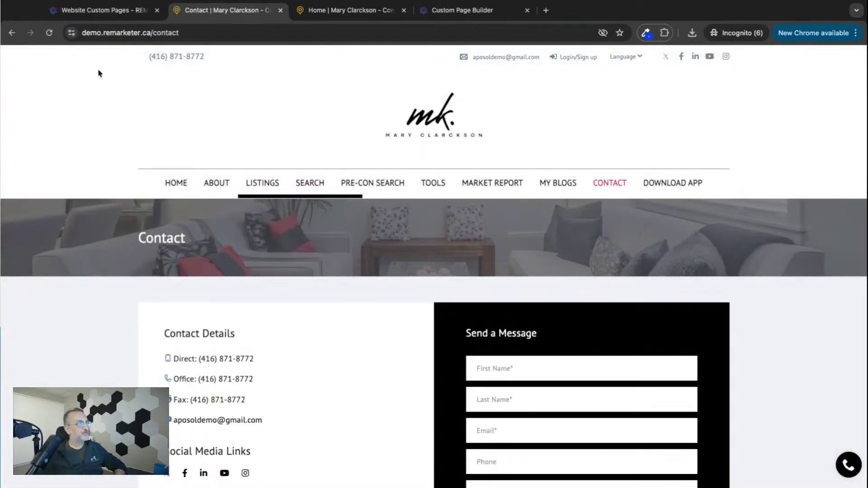
click(115, 35)
key(ctrl+c)
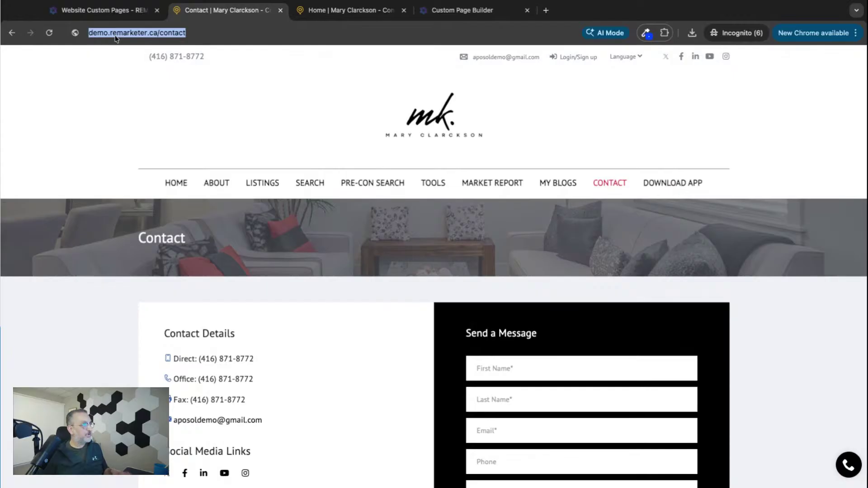
click(470, 10)
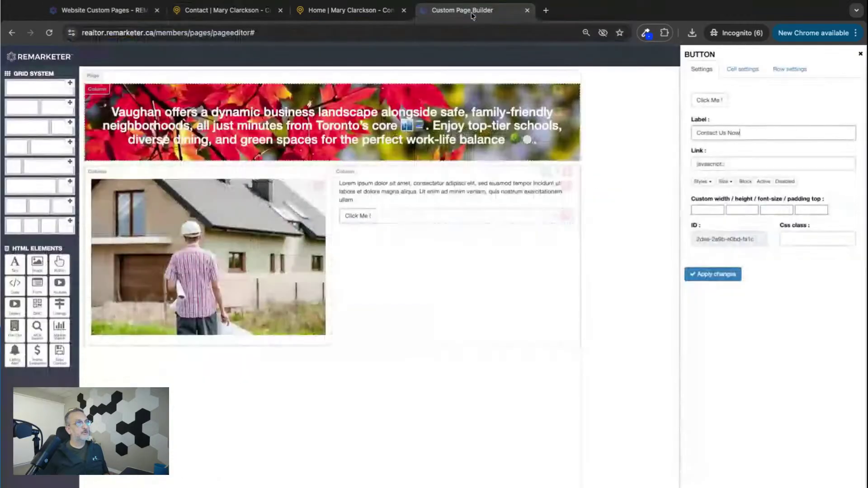
click(712, 164)
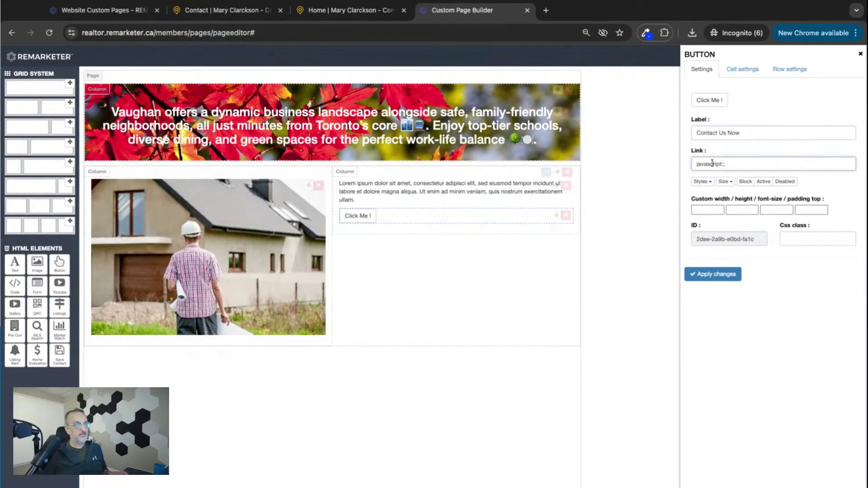
double_click(712, 163)
triple_click(734, 164)
key(ctrl+v)
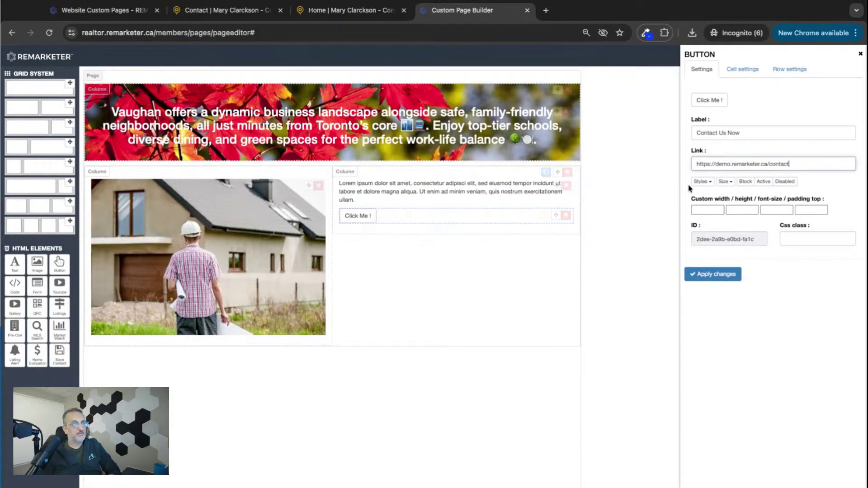
Step: Try the Warning and Outlined styles on the contact button and return it to the Default style
click(710, 183)
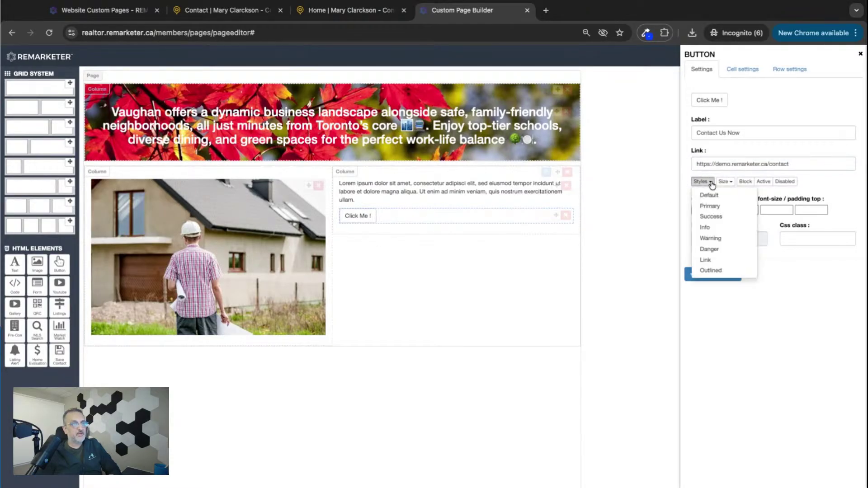
click(709, 238)
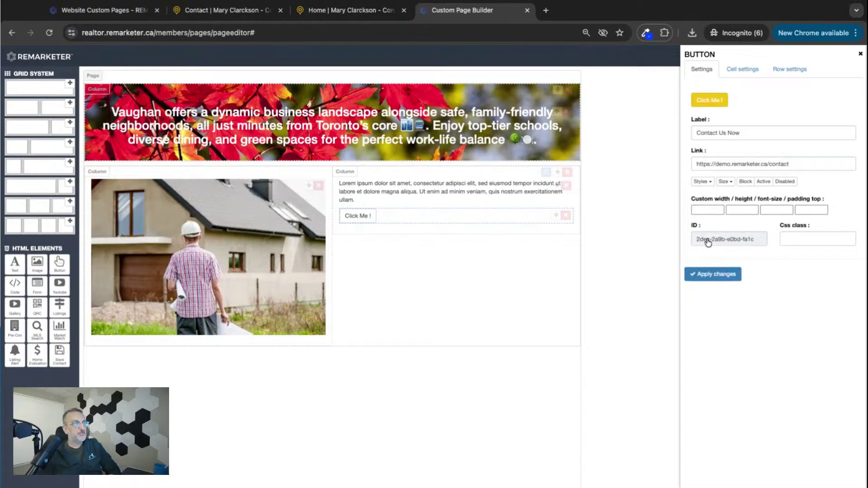
click(701, 182)
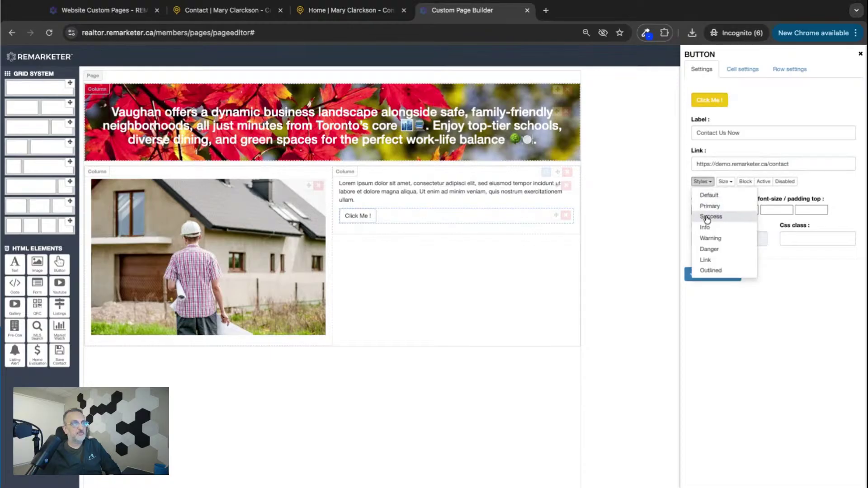
click(708, 222)
click(701, 182)
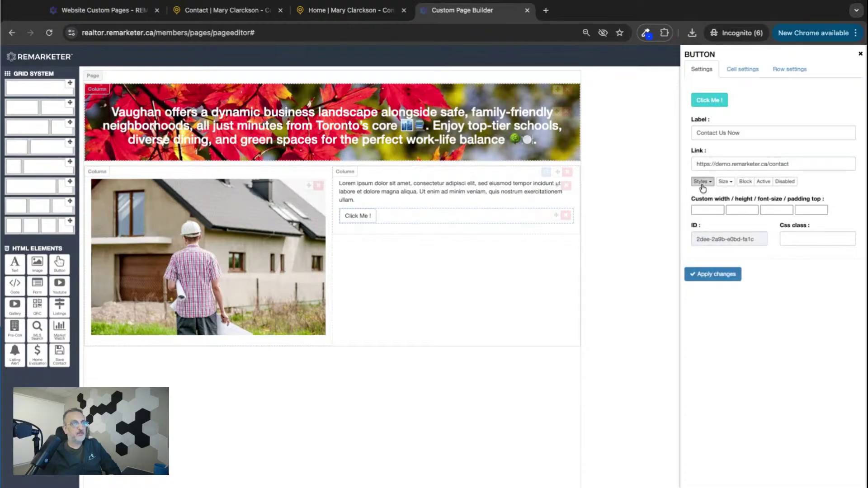
click(710, 271)
click(702, 182)
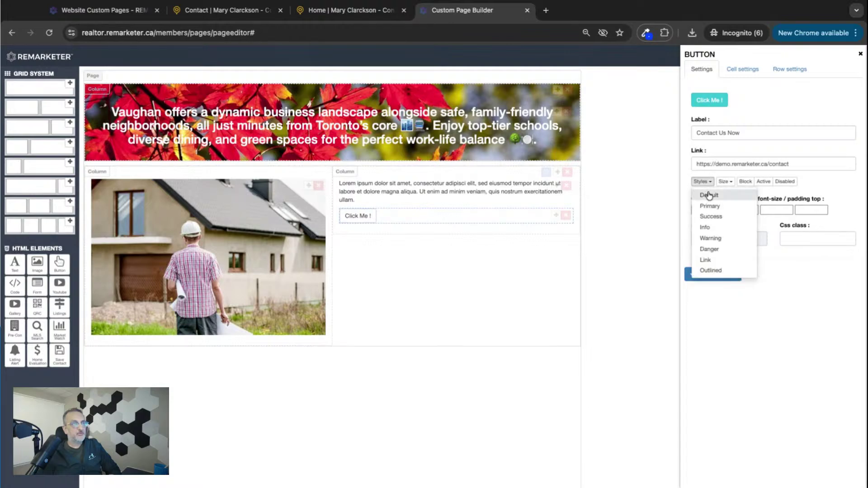
click(708, 193)
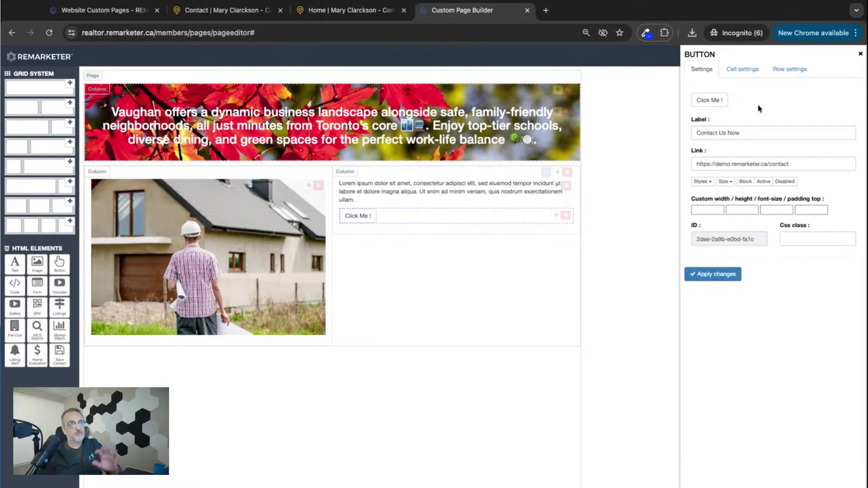
Step: Try the Large and Mini sizes on the contact button and return it to the Default size
click(721, 182)
click(732, 197)
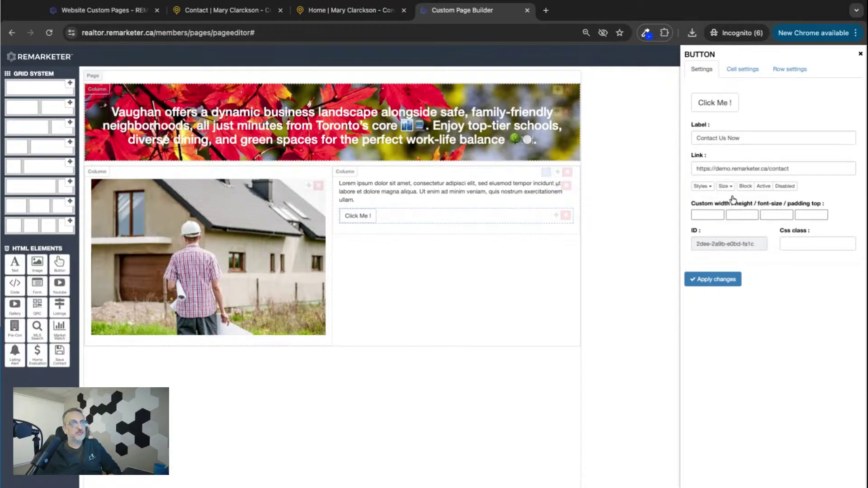
click(724, 186)
click(732, 220)
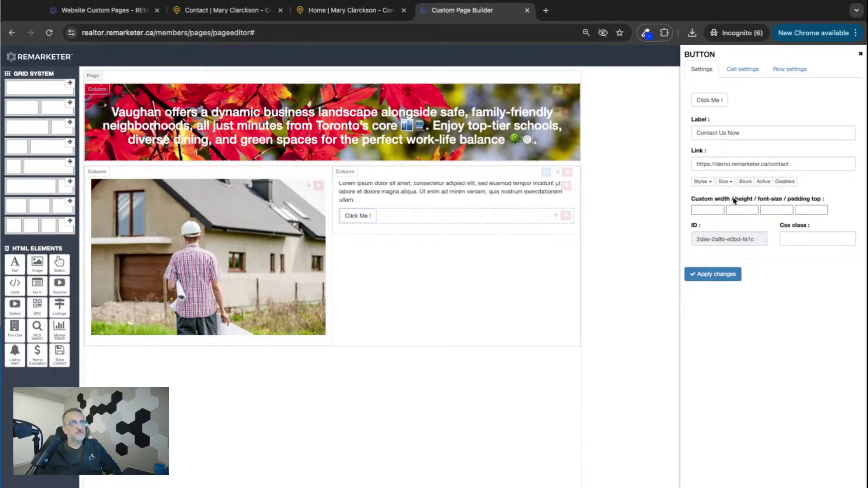
click(727, 182)
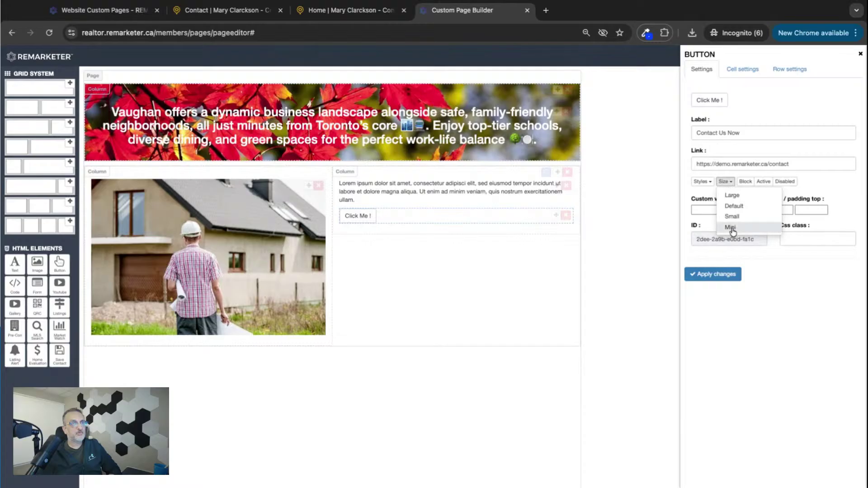
click(730, 227)
click(727, 176)
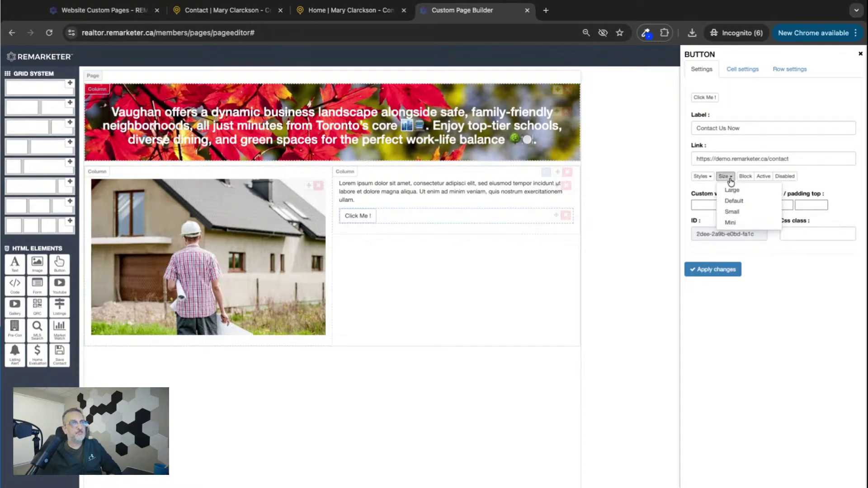
click(731, 201)
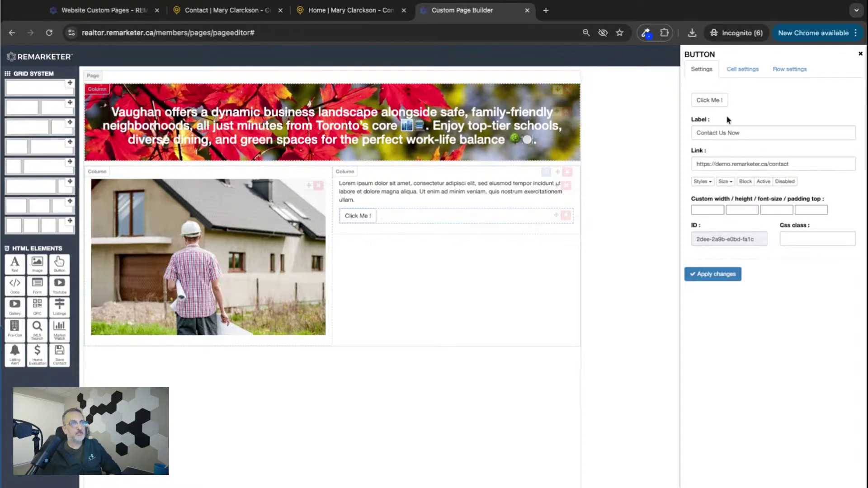
Step: Try the Block, Active and Disabled options on the contact button and switch each one off again
click(746, 182)
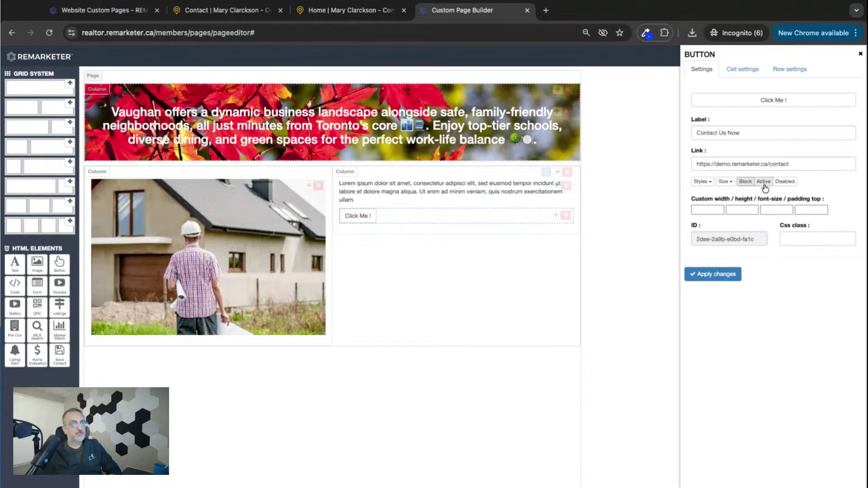
click(763, 183)
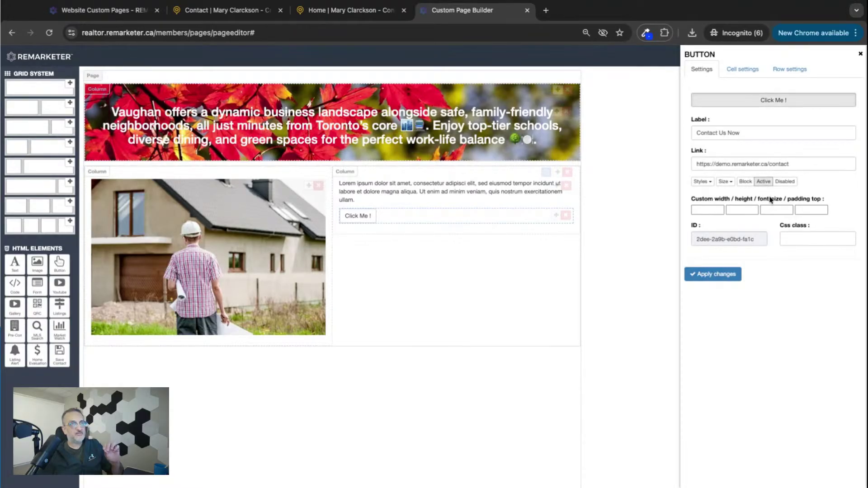
click(785, 182)
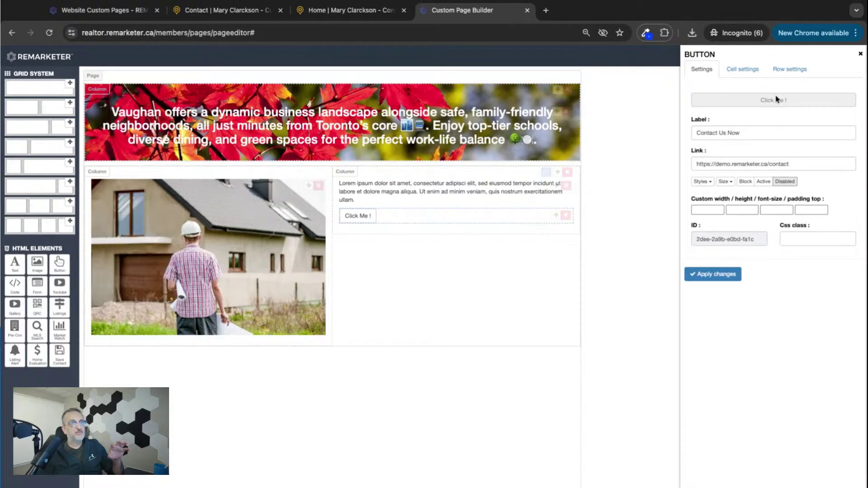
click(785, 181)
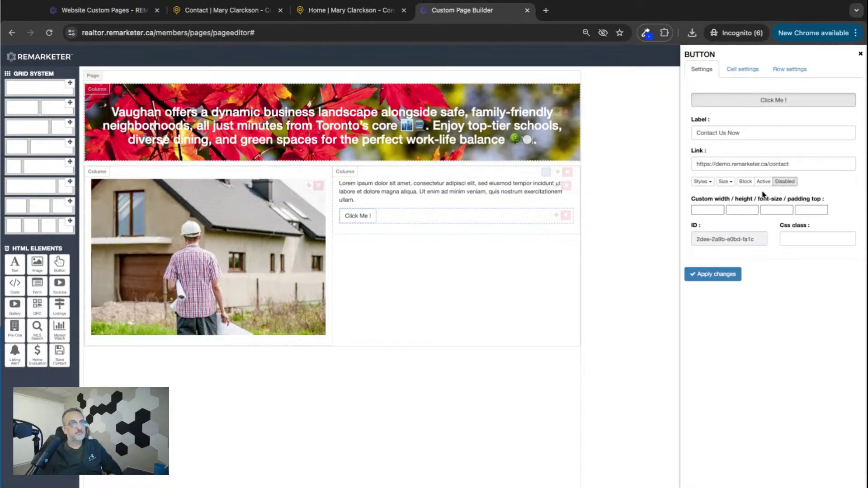
click(763, 184)
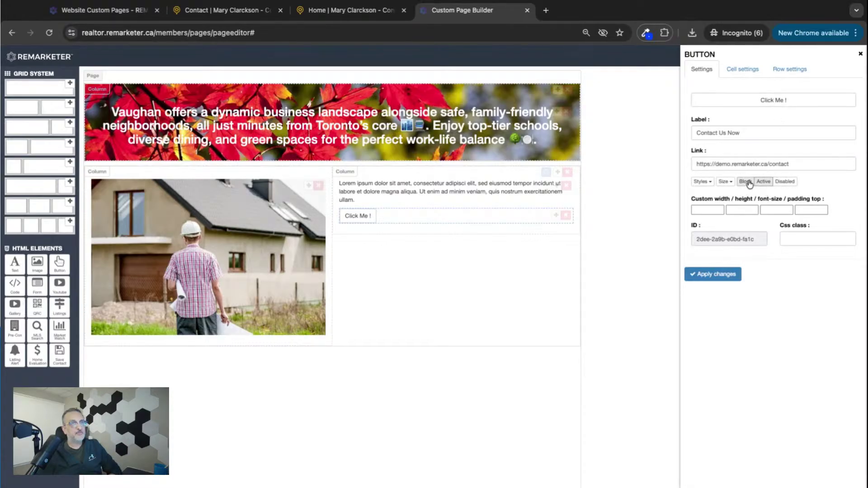
click(747, 182)
Step: Make the contact button full width with the Block option, apply the changes and close its settings
click(747, 182)
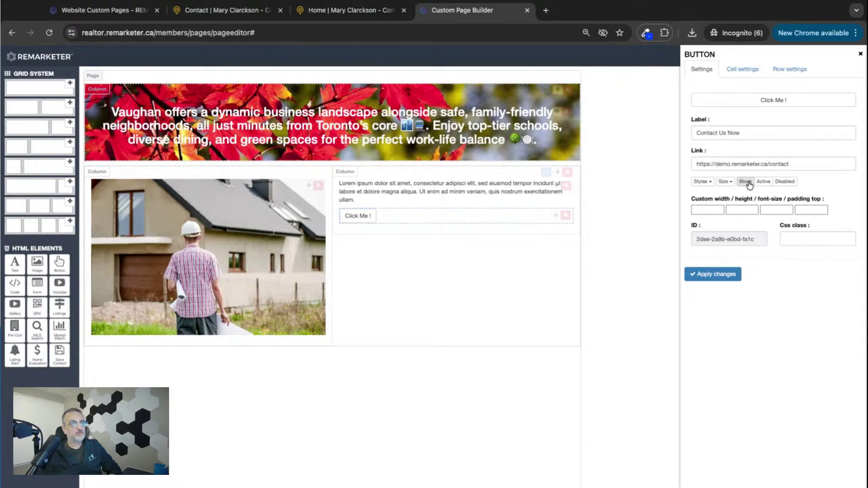
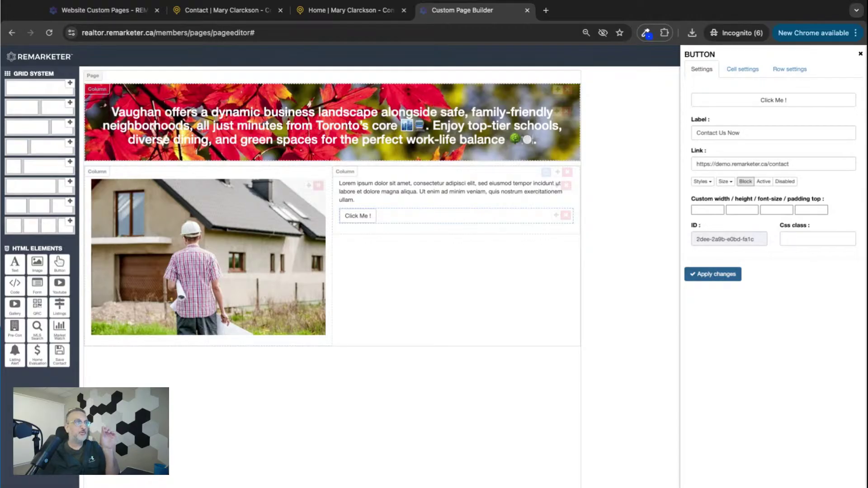
click(714, 273)
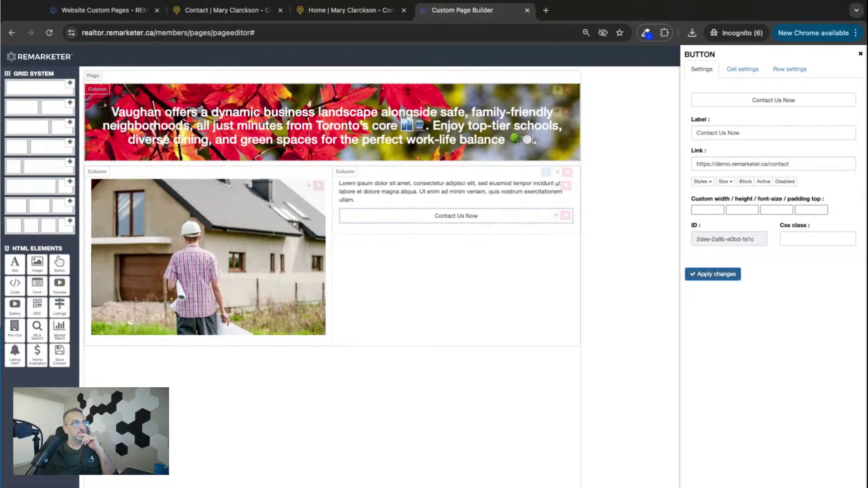
click(860, 55)
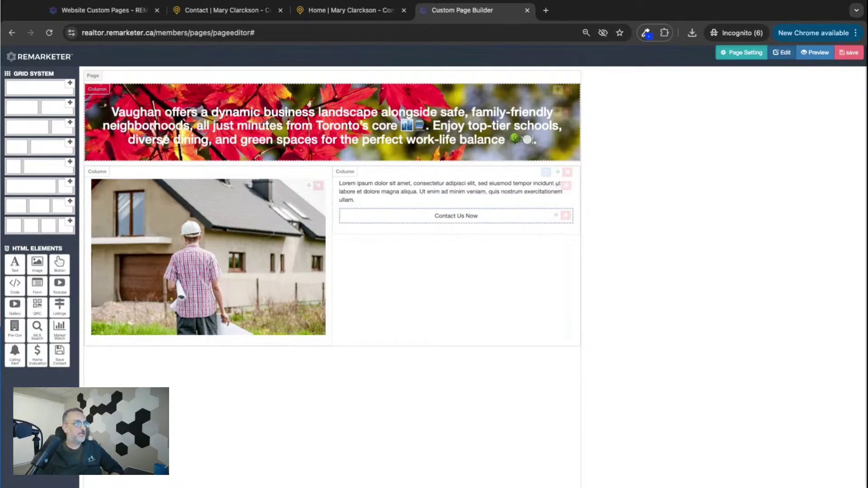
Step: Set the page title to "Vaughan Properties" in the page settings and close them
click(849, 58)
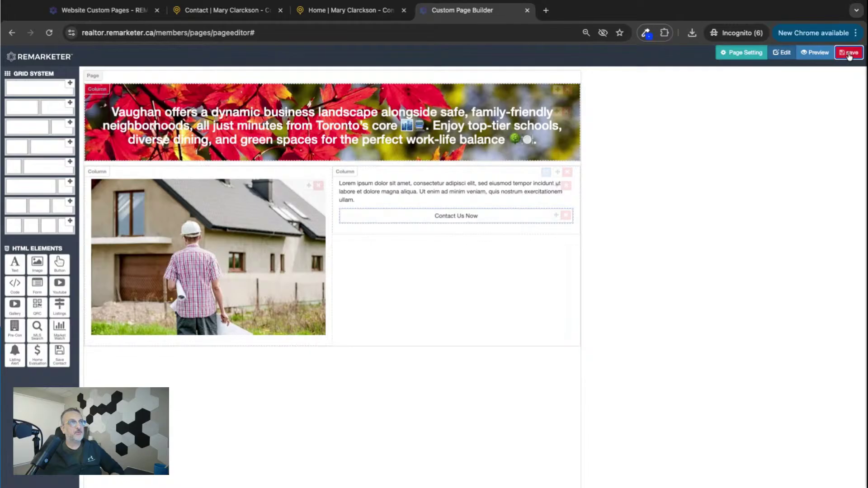
click(737, 52)
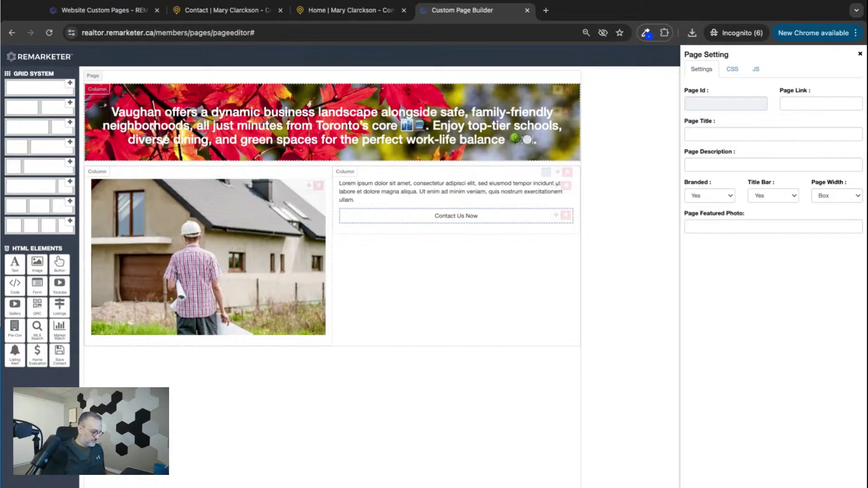
scroll(333, 203, down, 4)
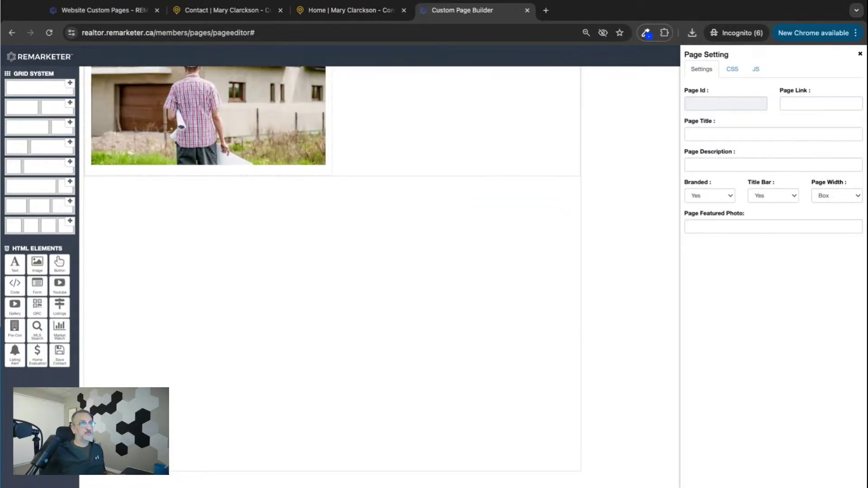
click(718, 135)
text(Vaugha)
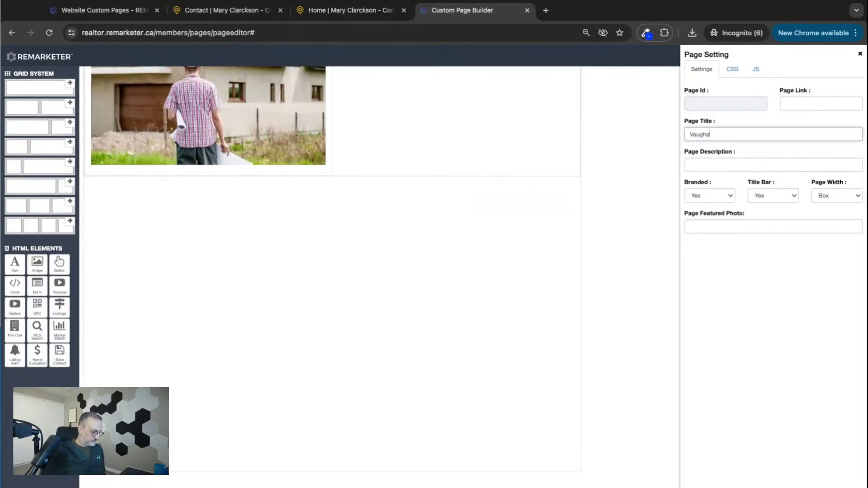
text(n Prop)
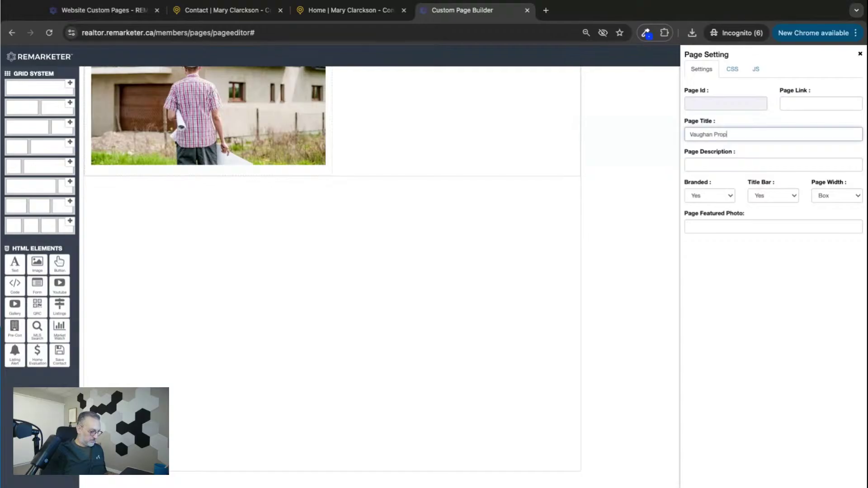
text(erties)
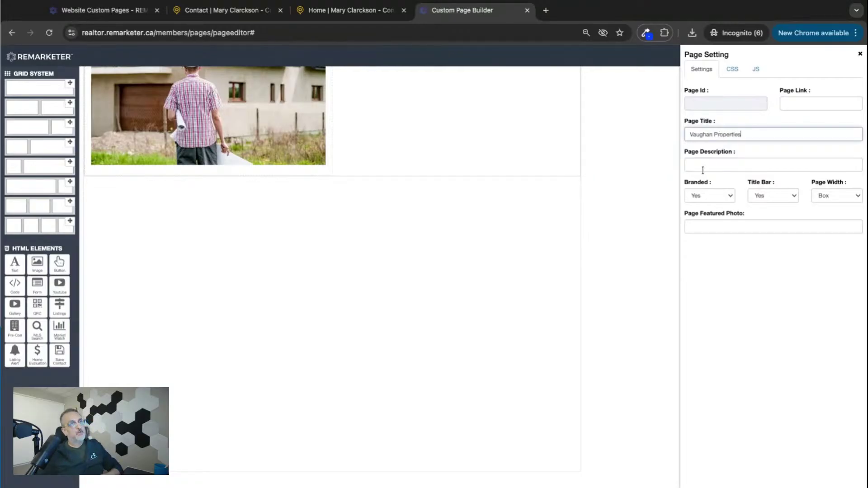
click(860, 54)
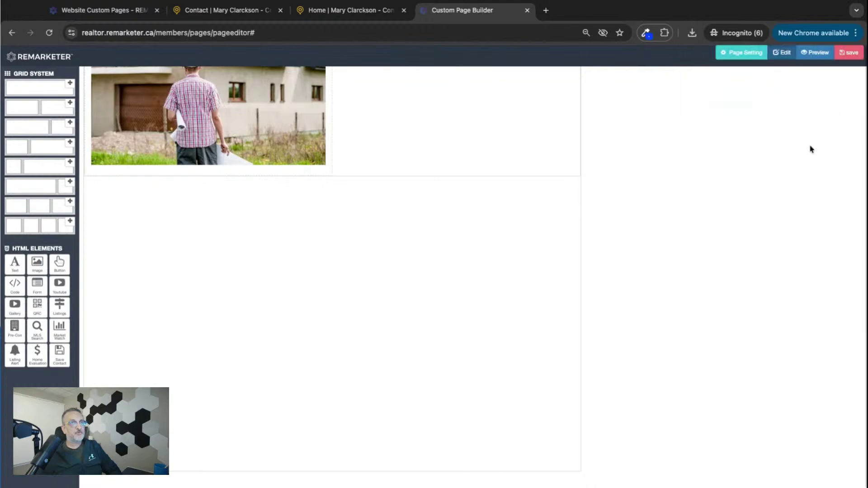
Step: Save the custom page after looking through its generated HTML code
click(848, 52)
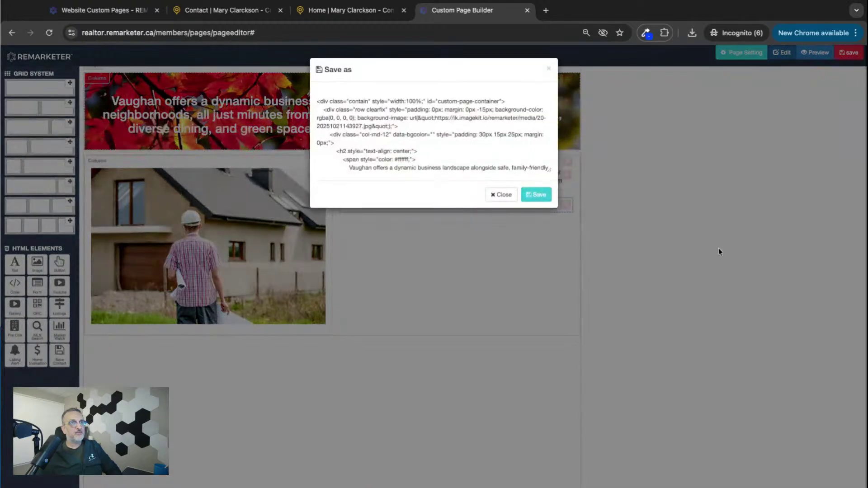
click(316, 99)
key(ctrl+a)
scroll(316, 100, down, 10)
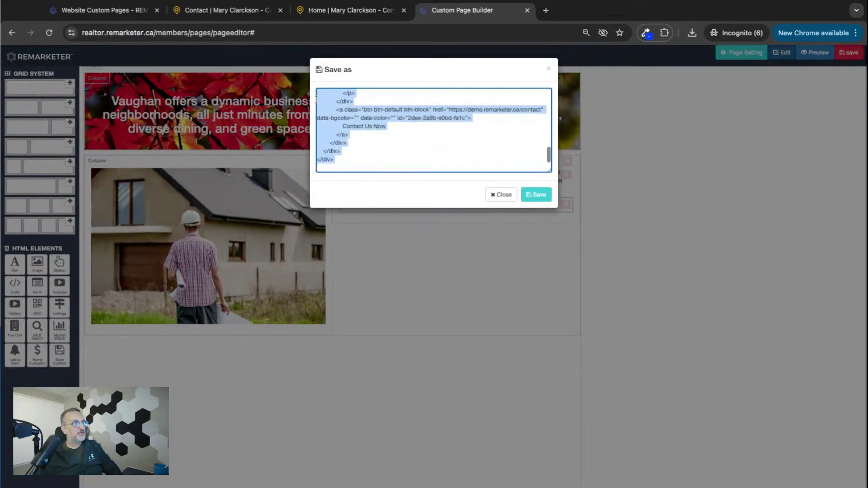
click(536, 195)
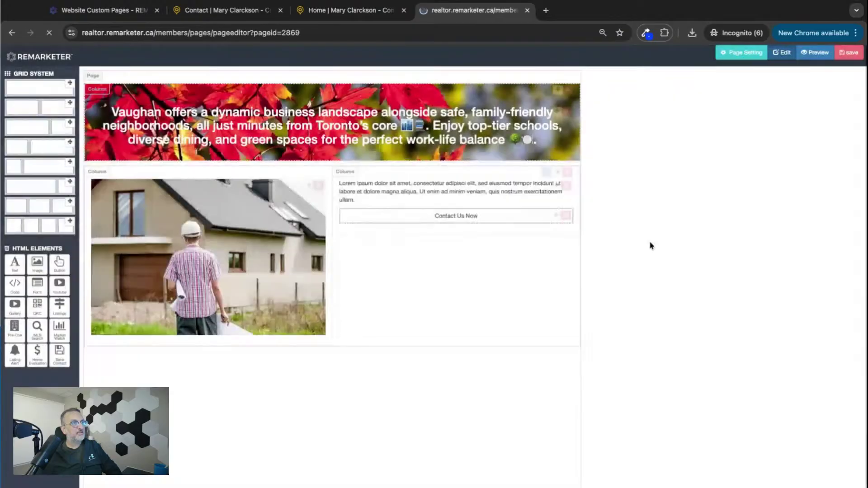
Step: Reload the Website Custom Pages list and check the title and link of the Vaughan Properties page
click(103, 14)
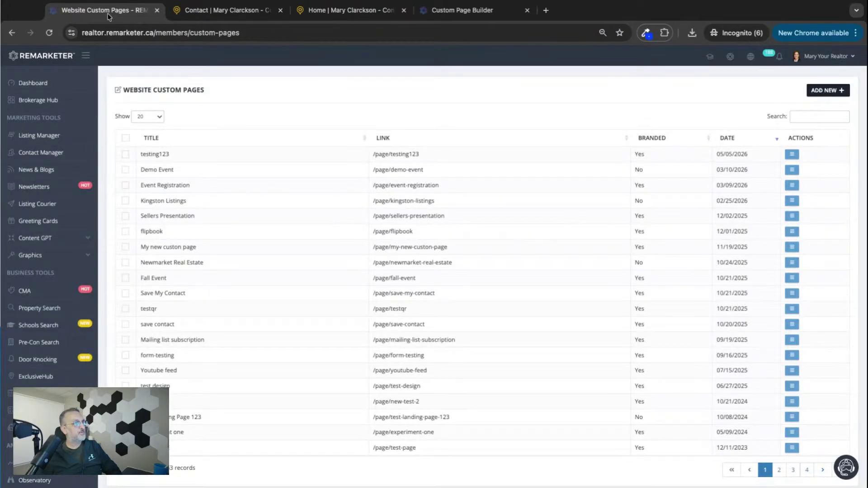
click(49, 33)
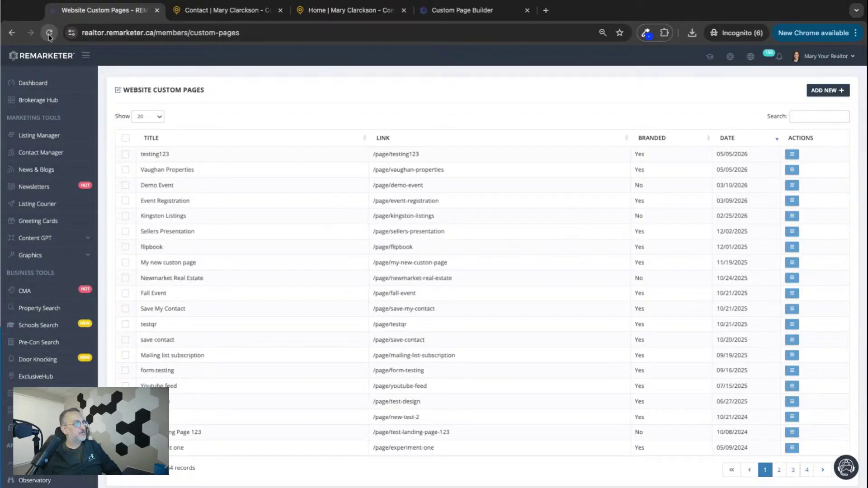
drag(141, 170, 182, 169)
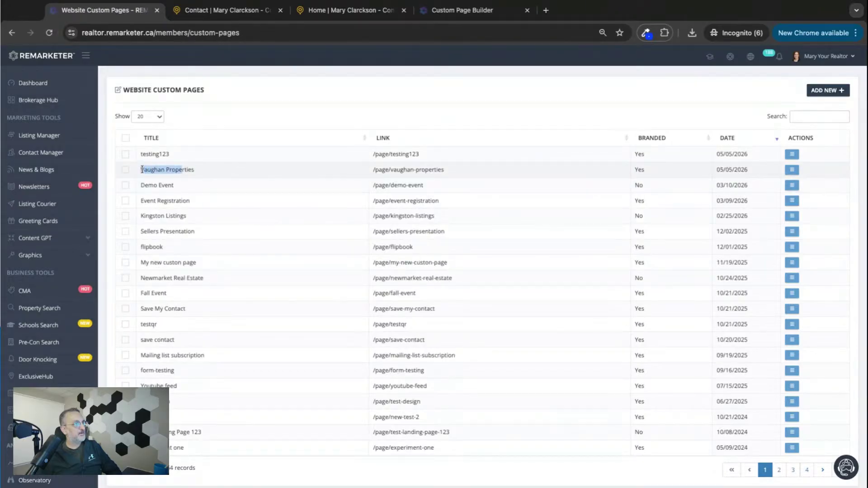
drag(373, 170, 444, 170)
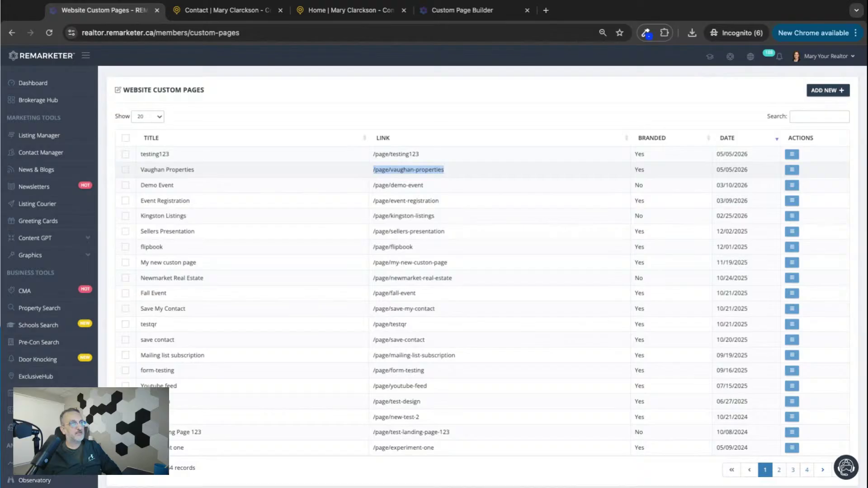
Step: View the published Vaughan Properties page and examine its banner, house photo, text and contact button
click(792, 171)
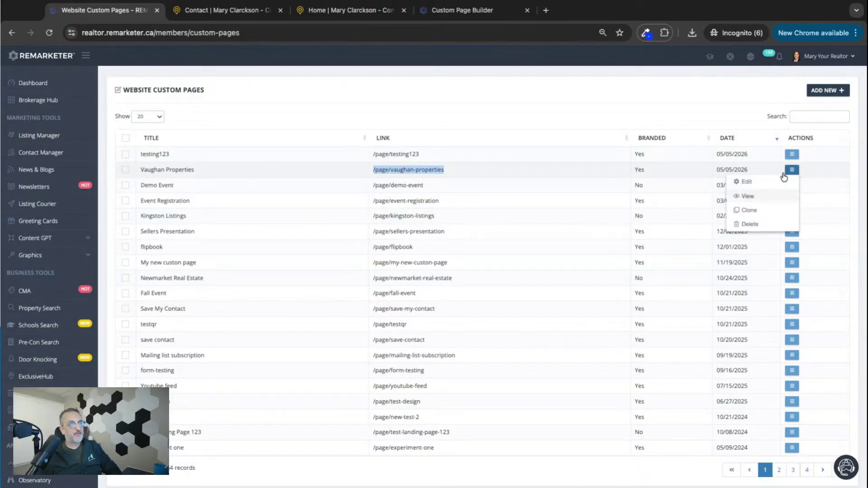
click(747, 197)
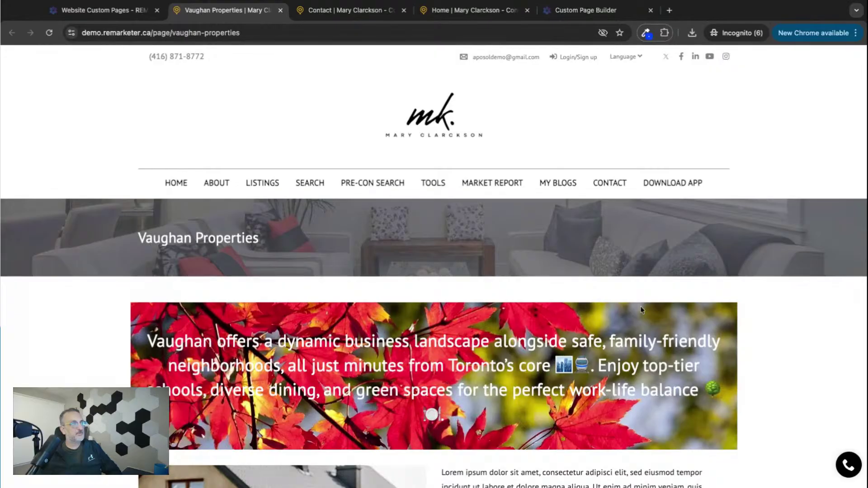
scroll(640, 310, down, 5)
scroll(641, 310, up, 4)
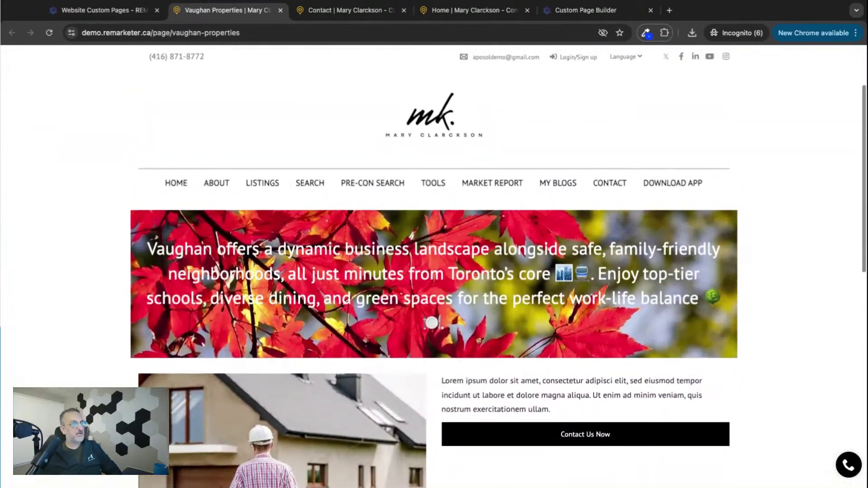
scroll(641, 310, down, 3)
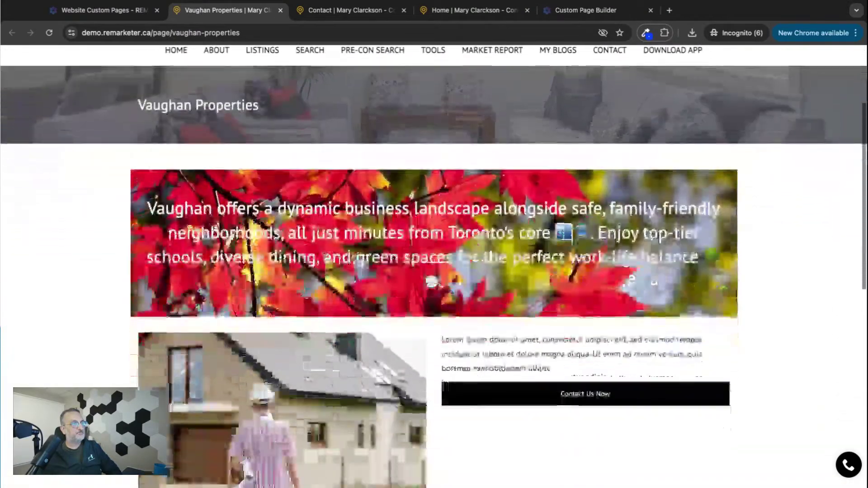
Step: Set Sticky Header to No in the website's theme configuration and save it
scroll(646, 366, up, 3)
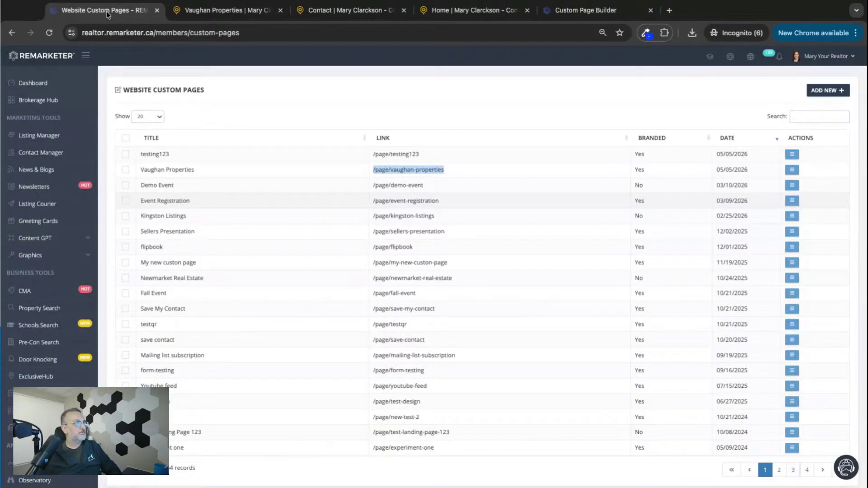
click(107, 10)
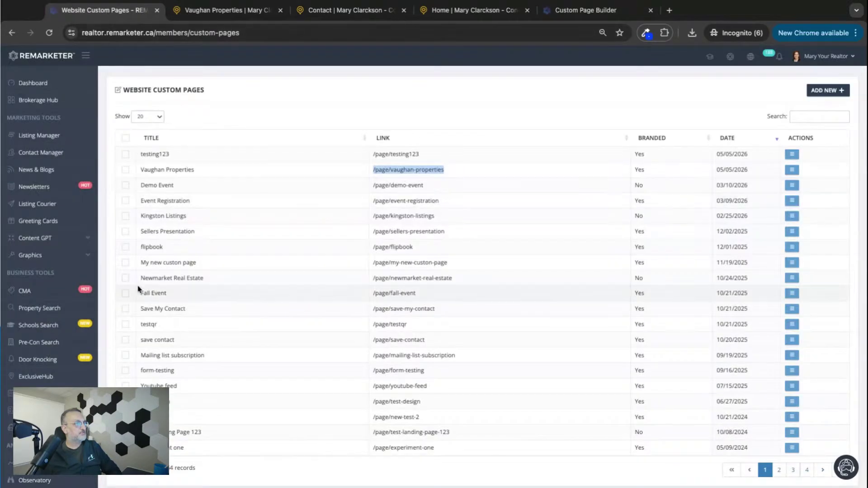
scroll(139, 289, down, 5)
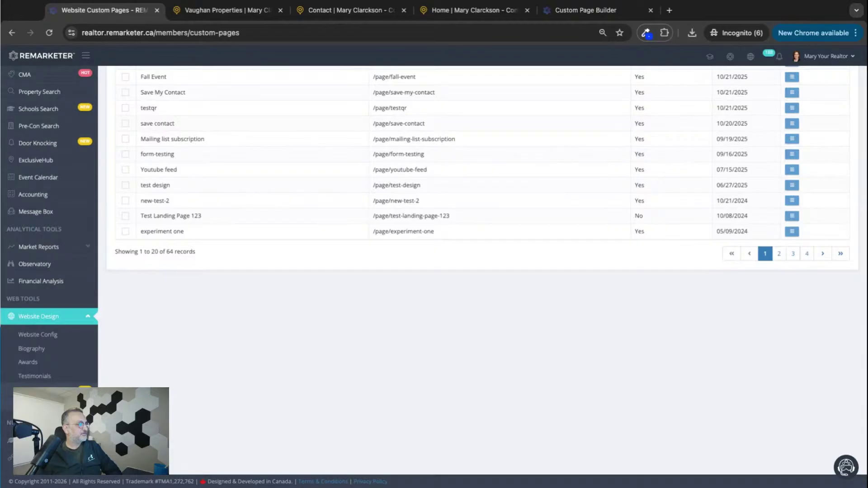
click(63, 335)
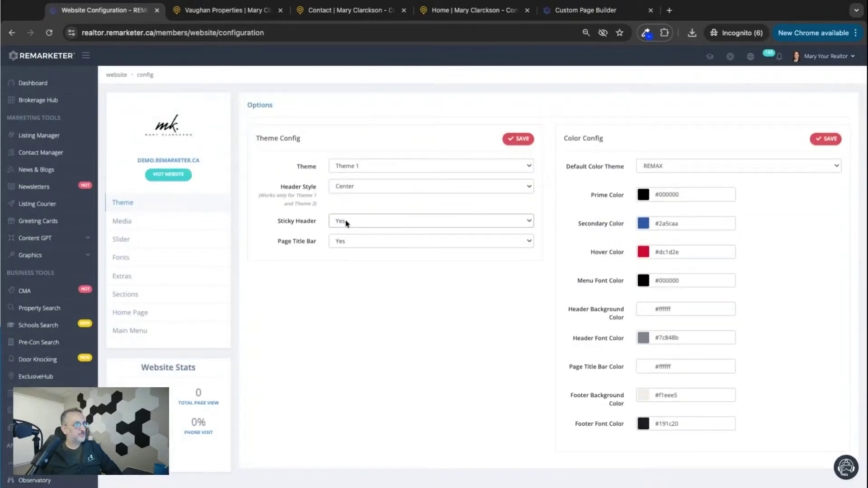
click(517, 138)
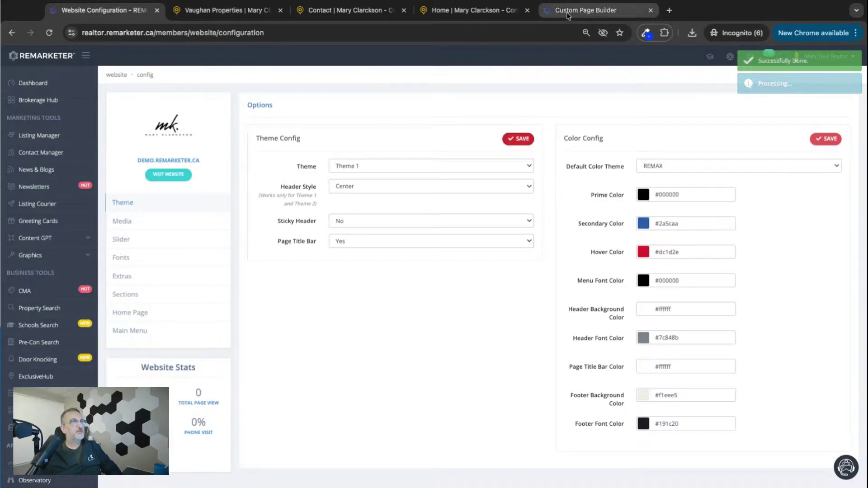
Step: Review the live Vaughan Properties page to check how its header behaves while the page moves
click(586, 10)
click(226, 10)
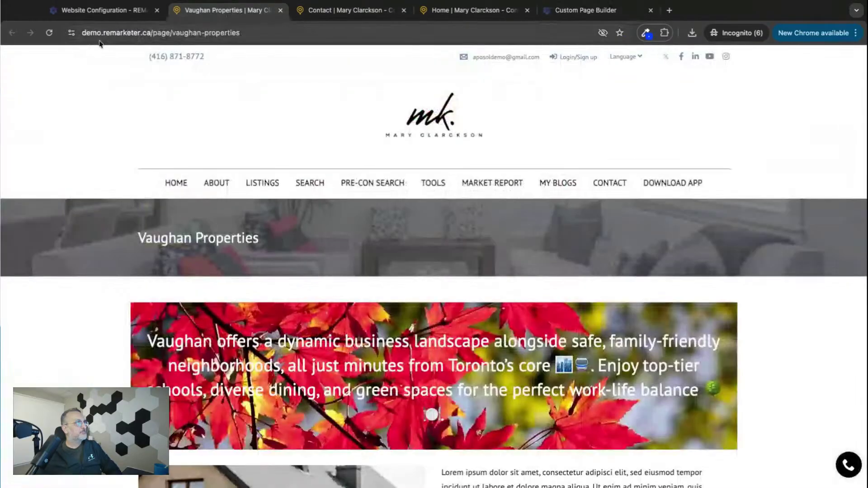
scroll(82, 287, down, 6)
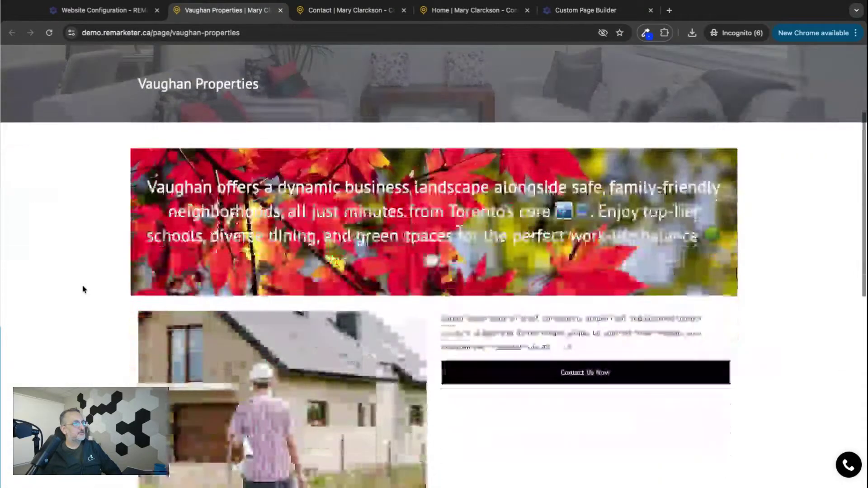
scroll(84, 287, up, 5)
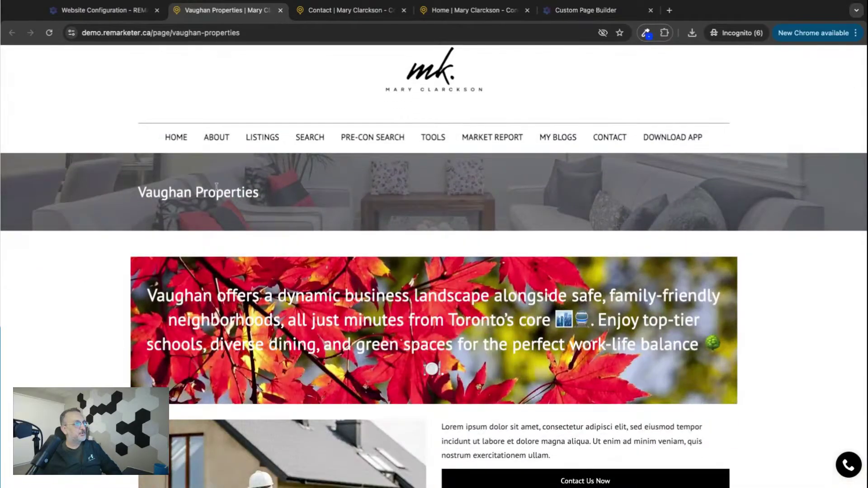
Step: Set the Vaughan Properties page's Branded option to No in the page builder and save the page
click(569, 14)
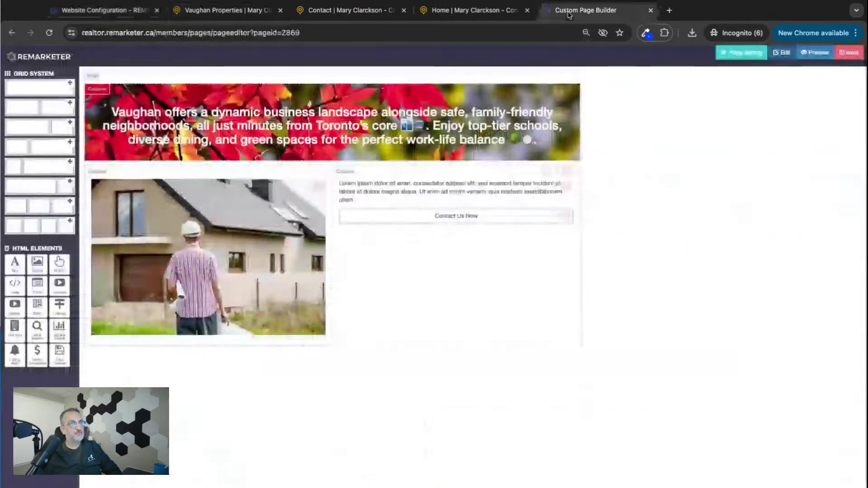
click(738, 55)
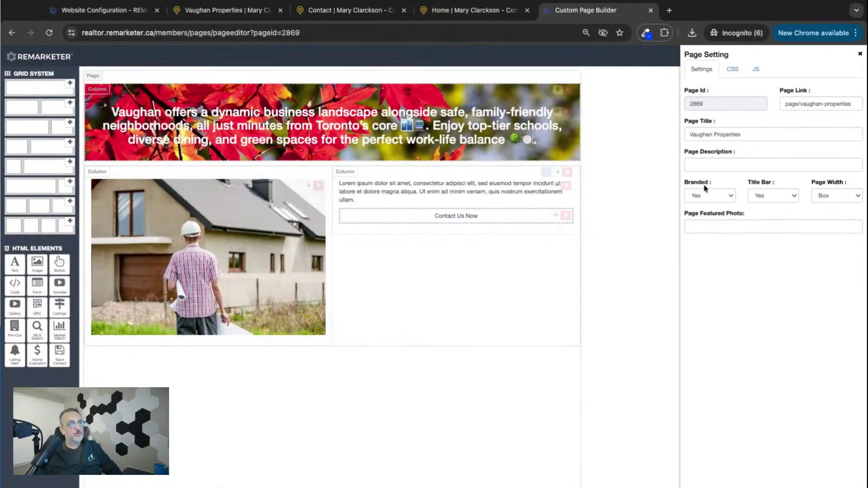
click(732, 198)
click(859, 55)
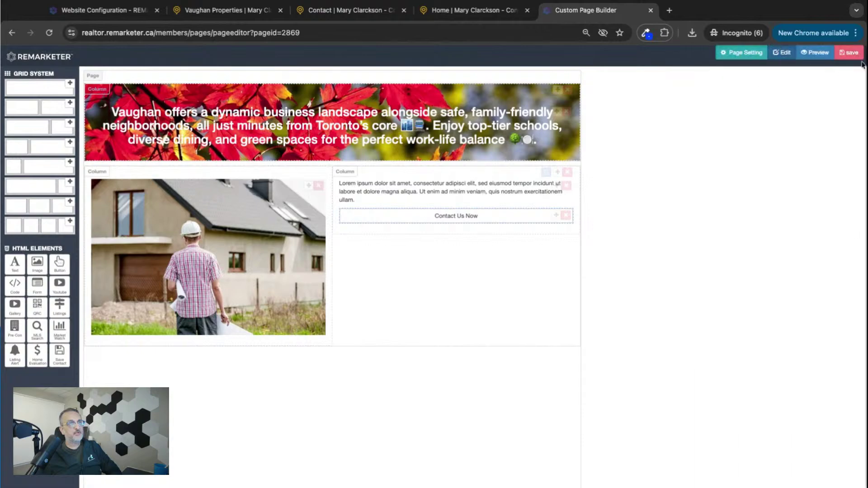
click(858, 53)
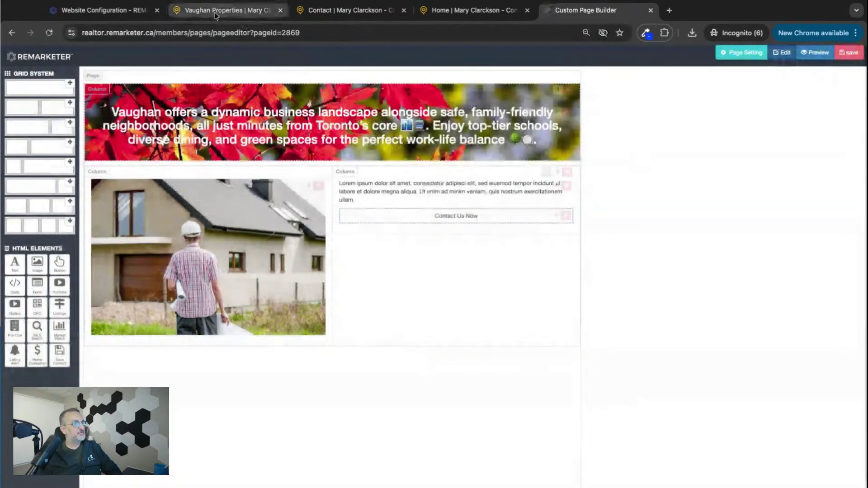
Step: Examine the live Vaughan Properties page from header area to footer to see how the unbranded layout looks
click(221, 10)
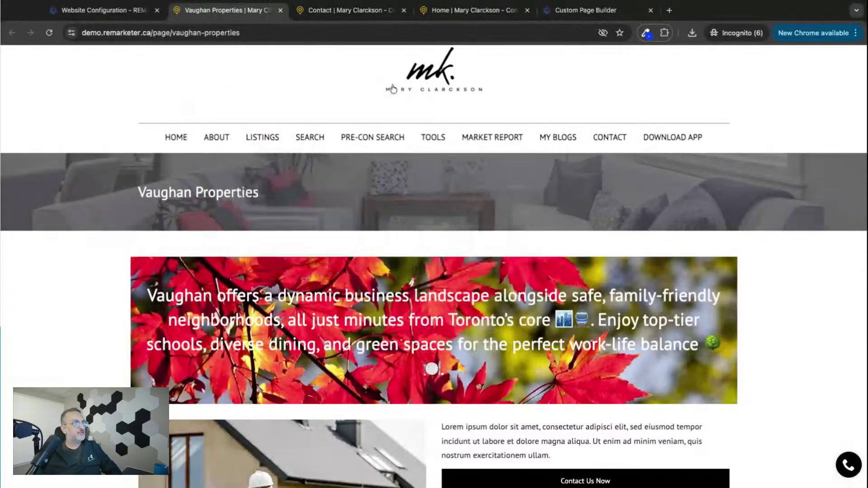
scroll(43, 57, down, 3)
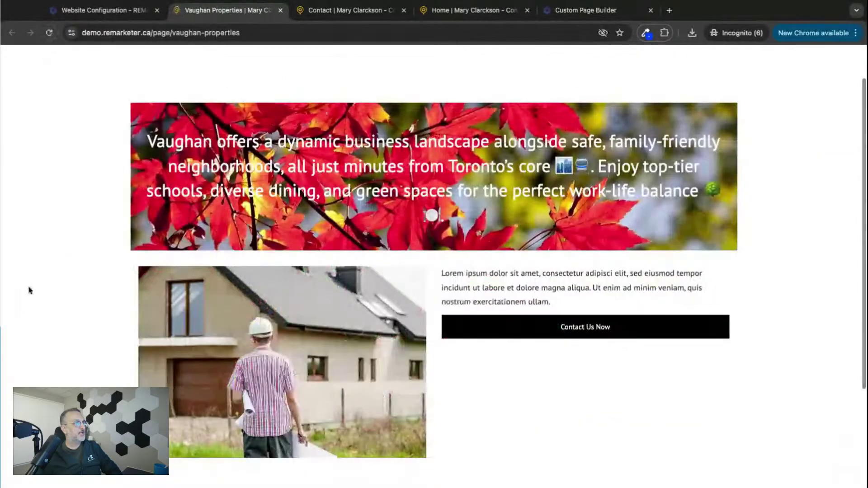
scroll(49, 271, up, 1)
scroll(49, 271, down, 1)
scroll(49, 271, up, 1)
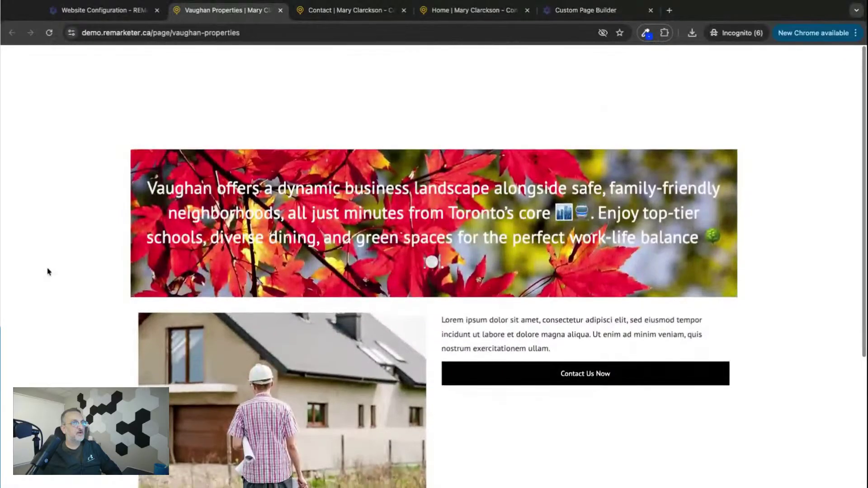
scroll(272, 96, down, 4)
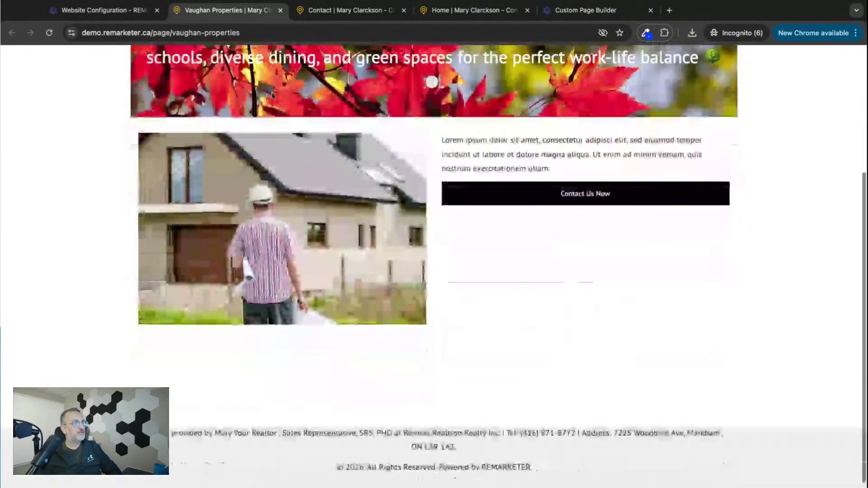
scroll(495, 278, up, 4)
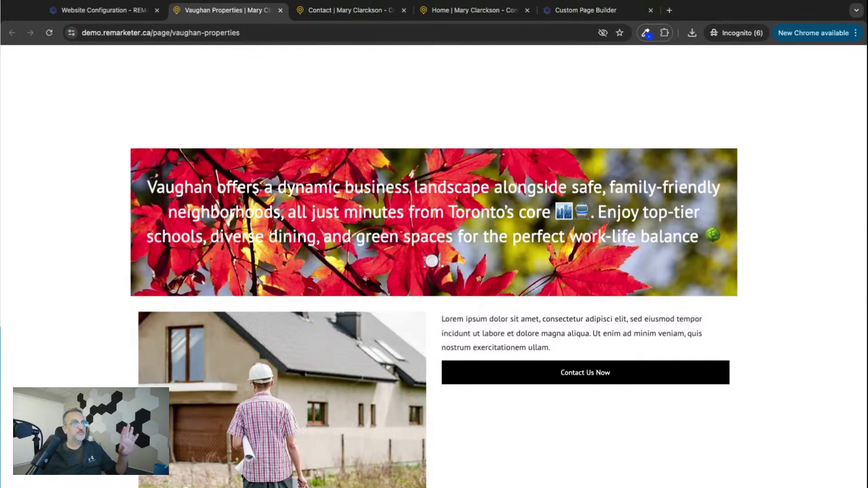
scroll(434, 267, down, 2)
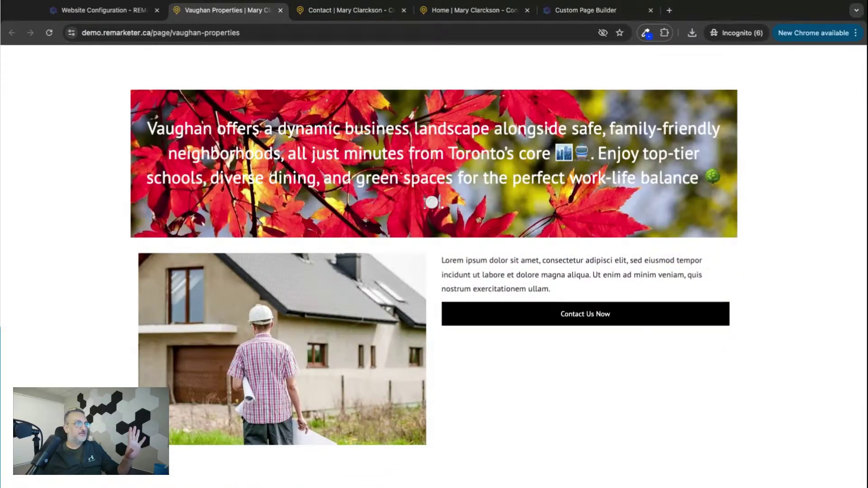
Step: Test the links behind the Contact Us Now button and the house photo on the live page
click(592, 318)
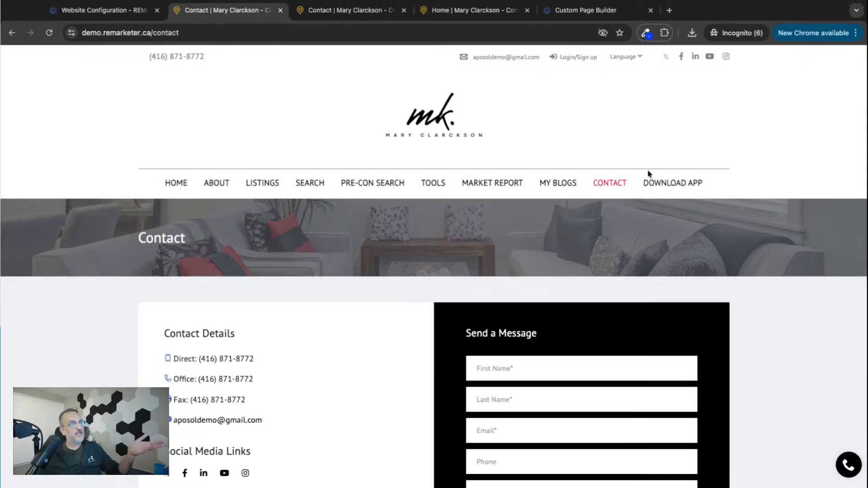
click(12, 33)
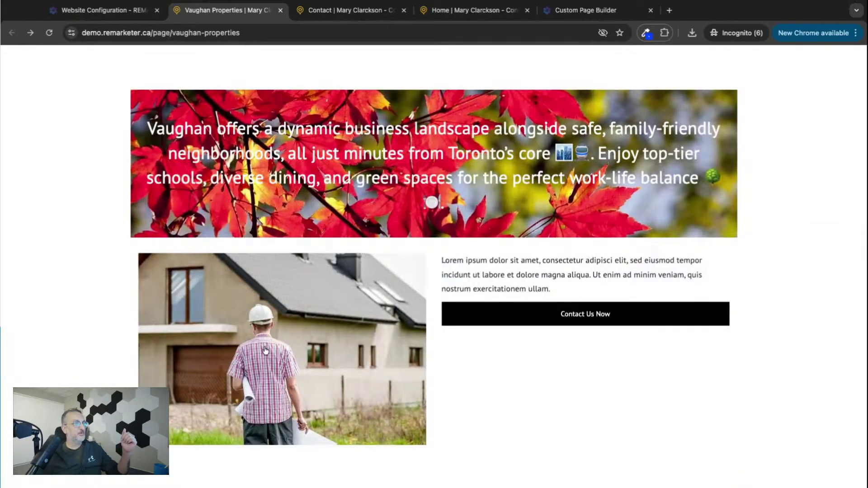
click(292, 340)
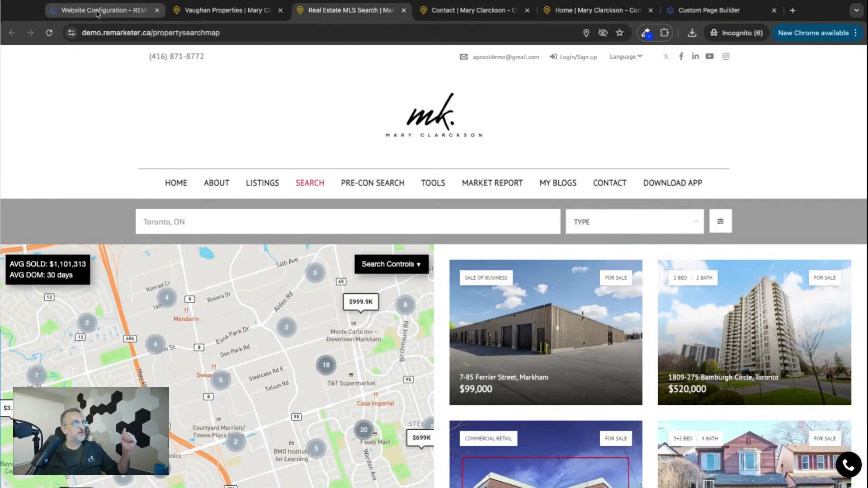
Step: Set the page's Branded option to Yes and Title Bar to No in the page builder, and save
click(698, 13)
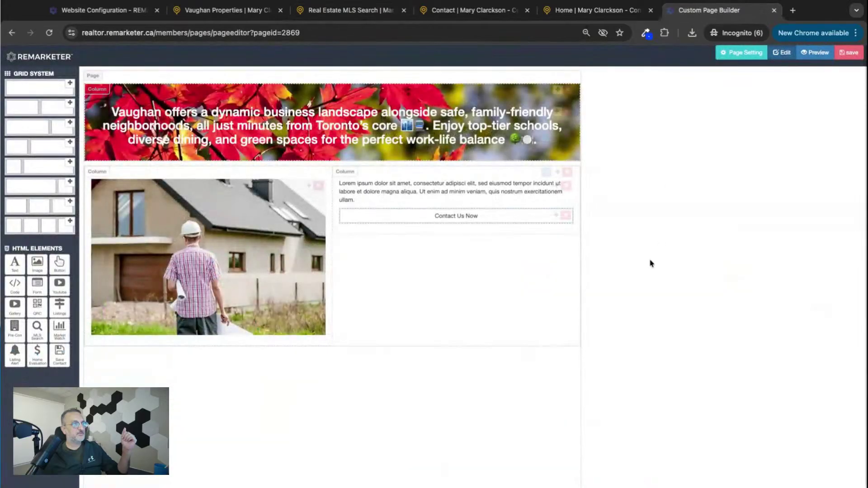
click(746, 53)
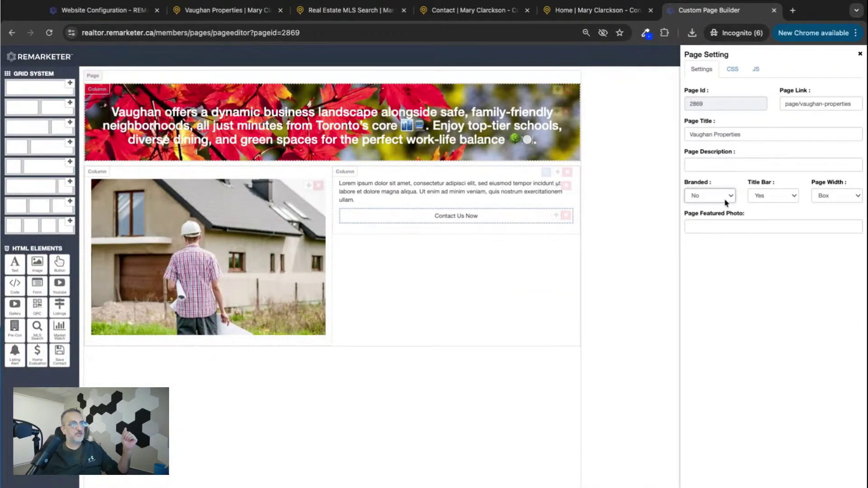
click(777, 199)
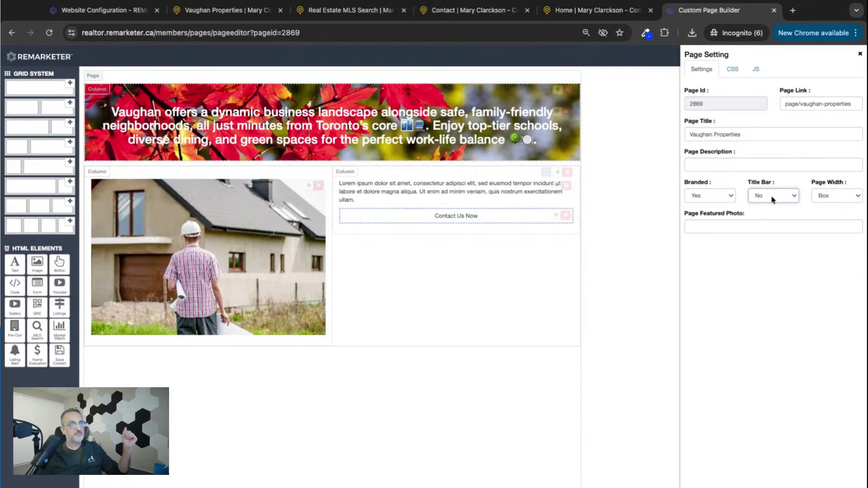
click(860, 53)
click(849, 53)
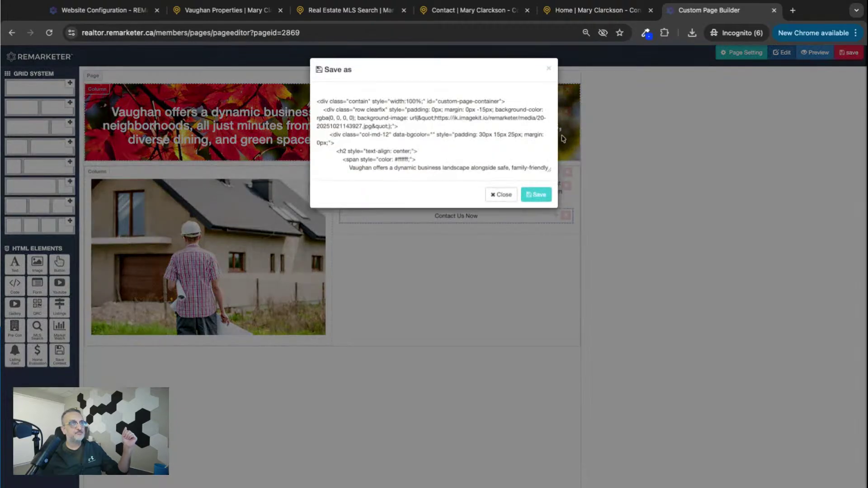
click(536, 194)
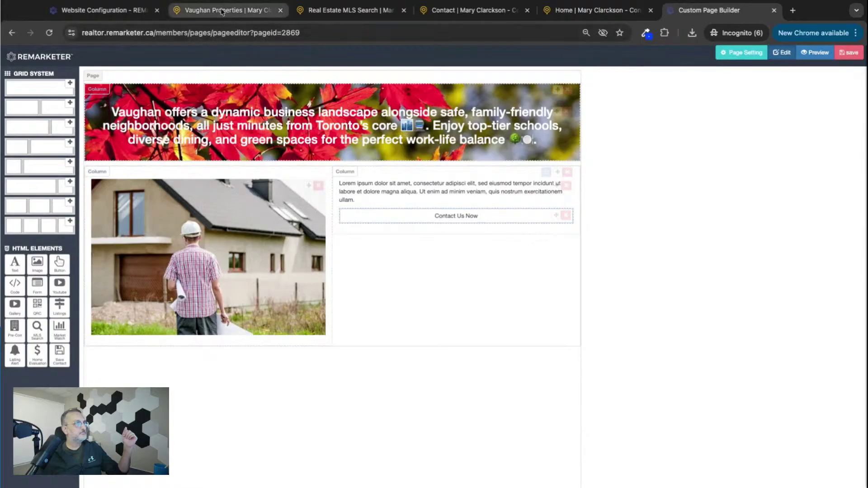
Step: Reload the live Vaughan Properties page to check its title bar and compare with the website's theme configuration
click(222, 10)
click(49, 33)
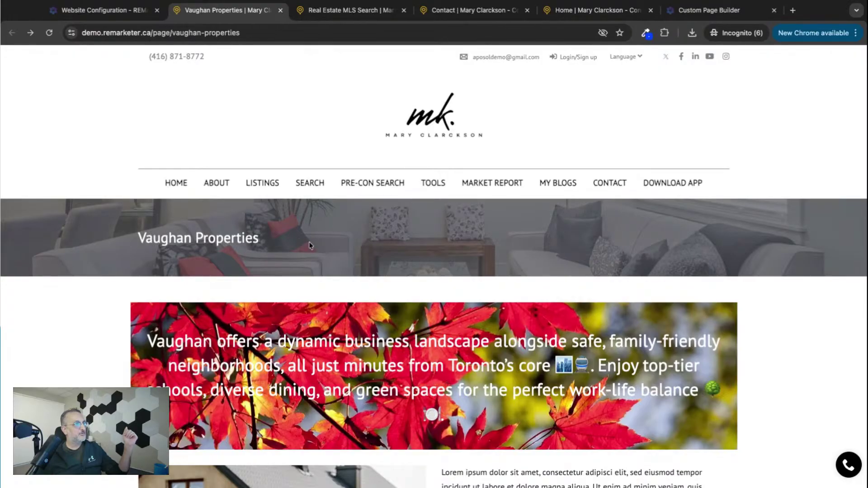
click(109, 16)
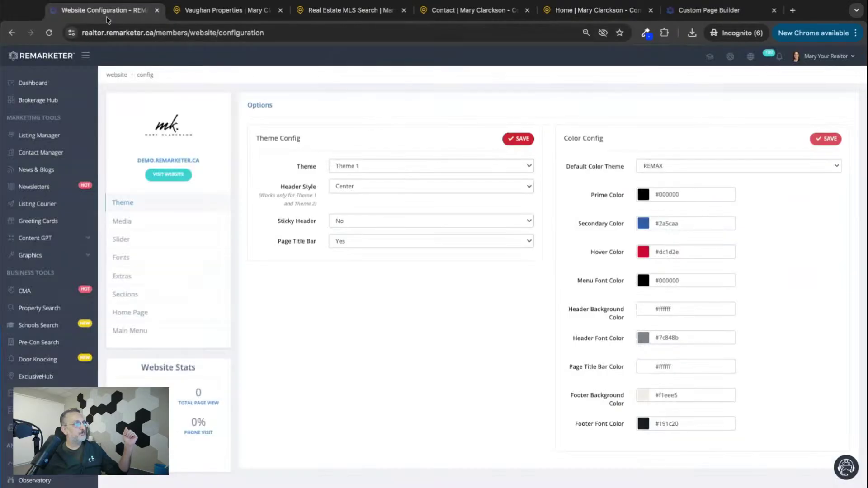
Step: Set the Vaughan Properties page's Title Bar option to No again and save the page
click(679, 7)
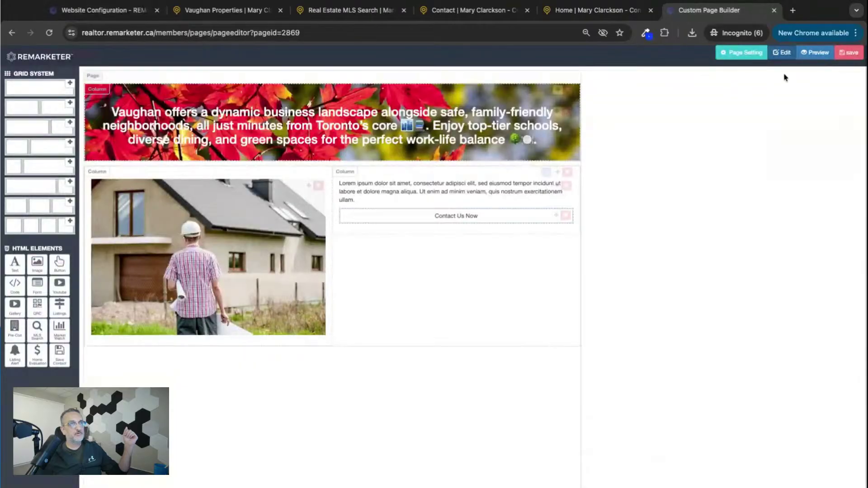
click(740, 57)
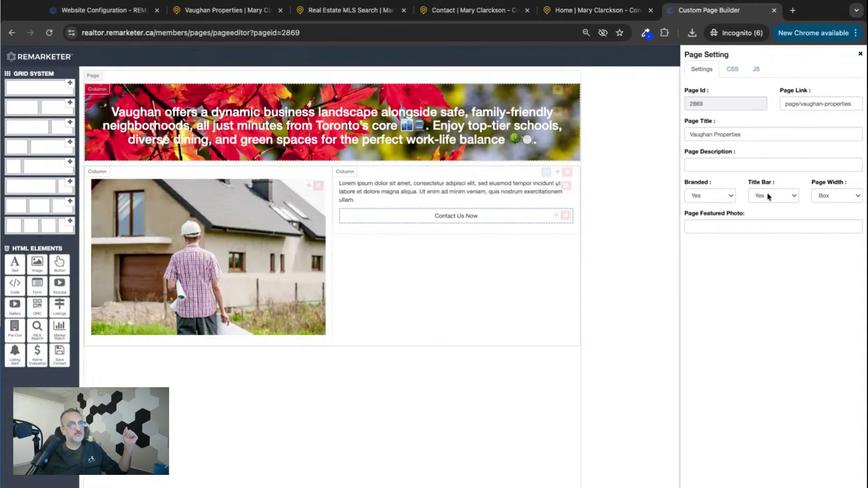
click(860, 55)
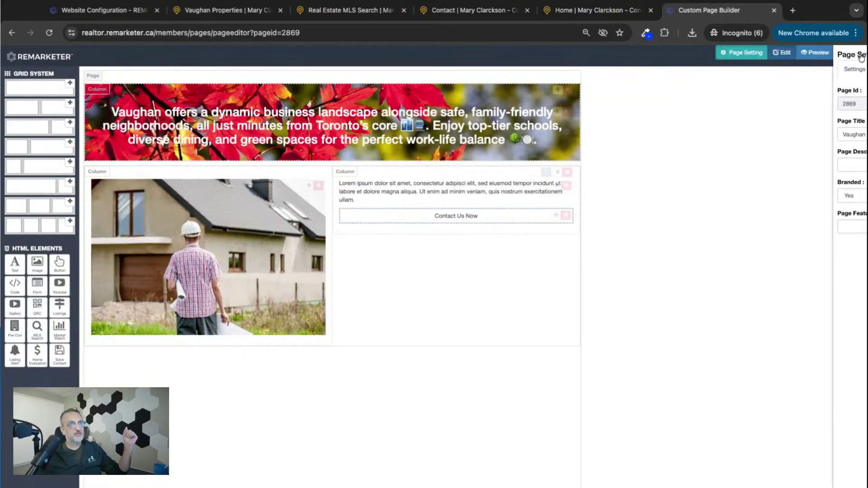
click(851, 52)
click(534, 194)
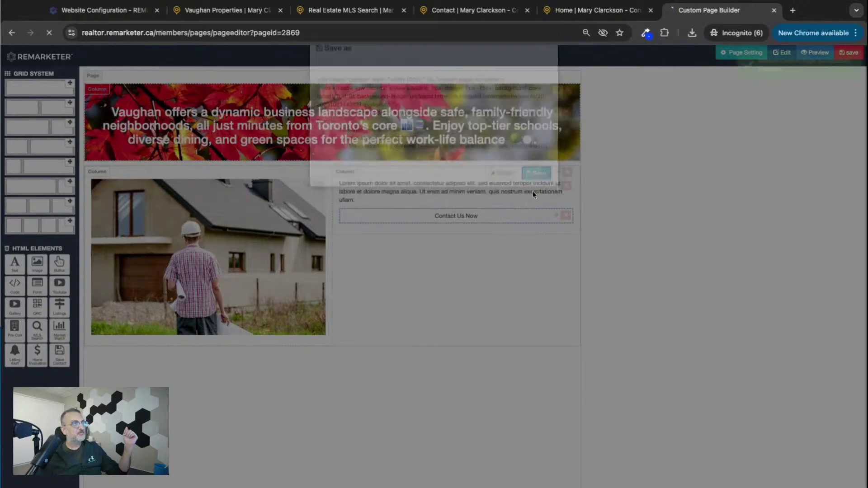
Step: Reload the live Vaughan Properties page to check the title bar area, and close the Real Estate MLS Search page
click(253, 11)
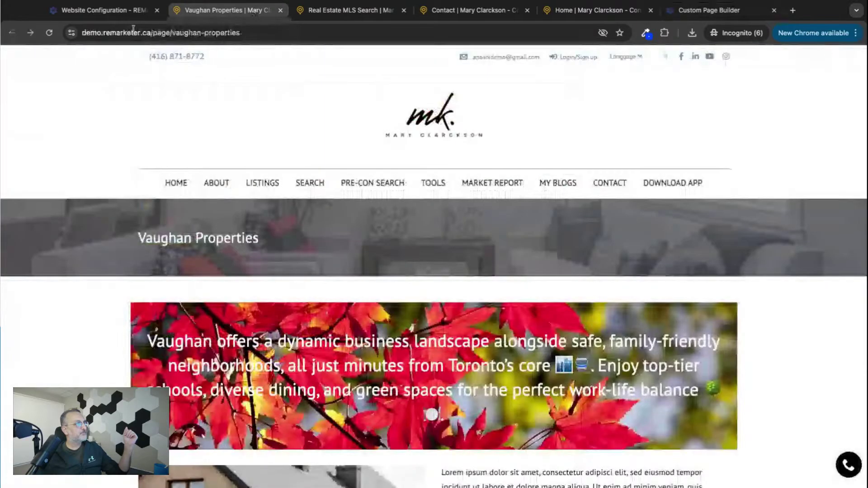
click(50, 33)
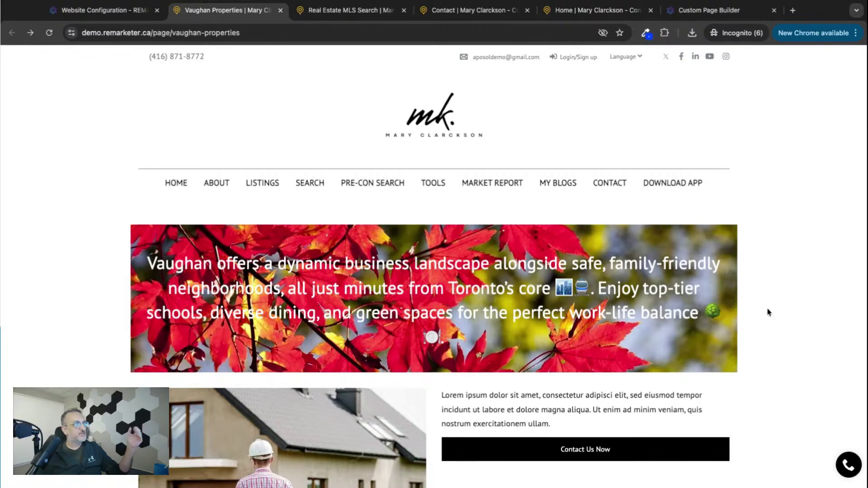
click(404, 11)
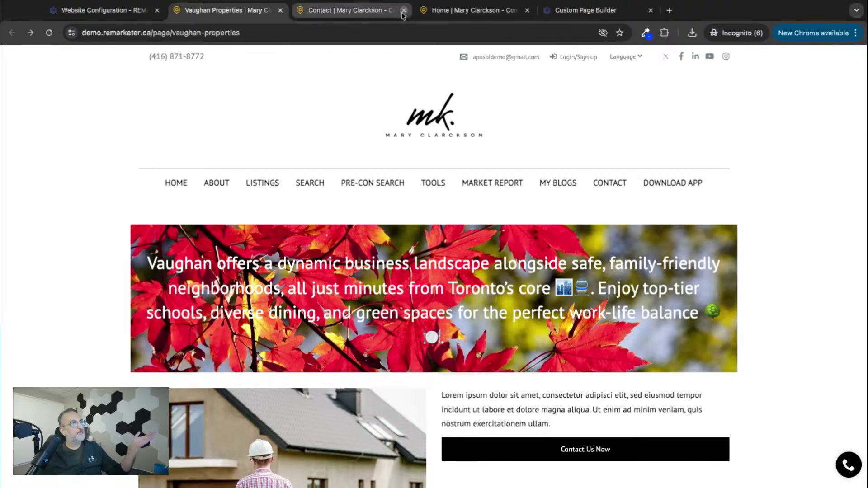
Step: Close the Contact and Home pages, and check the Vaughan Properties page settings in the page builder
click(403, 11)
click(403, 12)
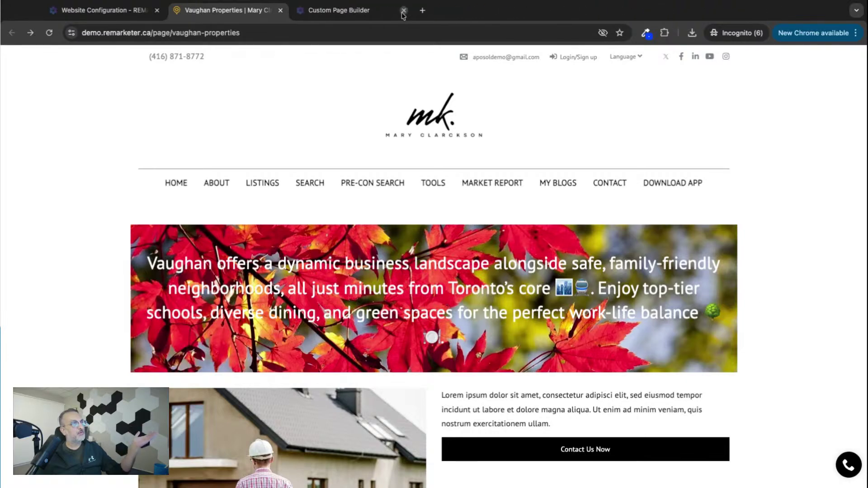
click(356, 11)
click(736, 53)
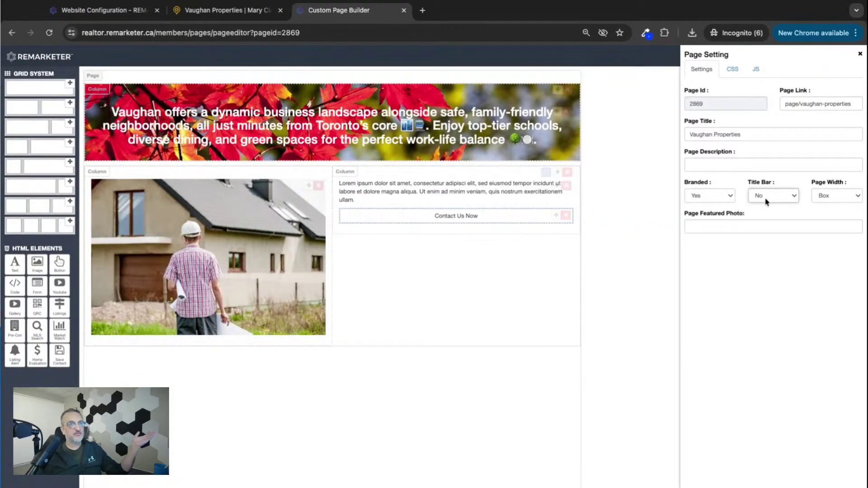
Step: Close the page settings and add a single-column row below the house photo row
click(859, 54)
click(850, 53)
click(539, 186)
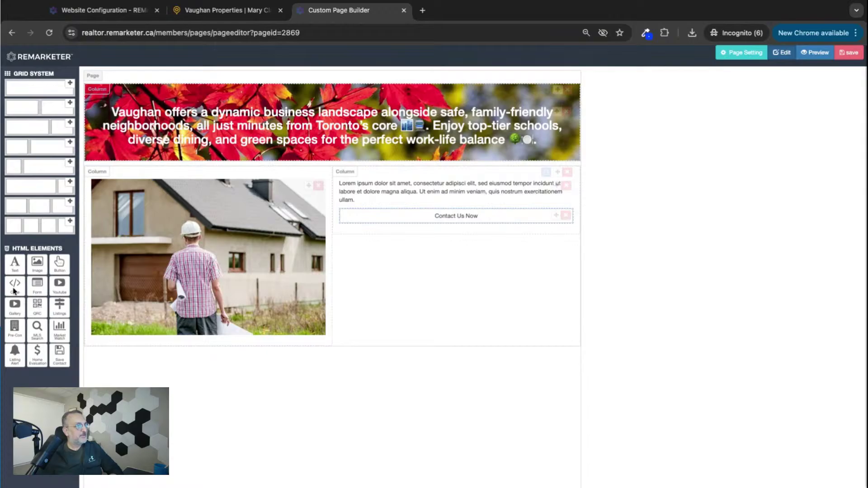
click(70, 84)
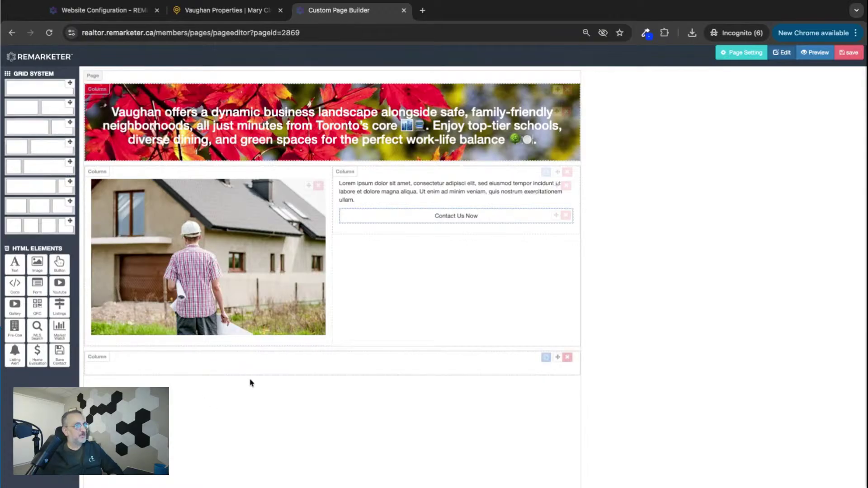
Step: Try a Code element in the new single-column row, opening its HTML for editing, and delete the element
drag(12, 286, 174, 366)
click(545, 371)
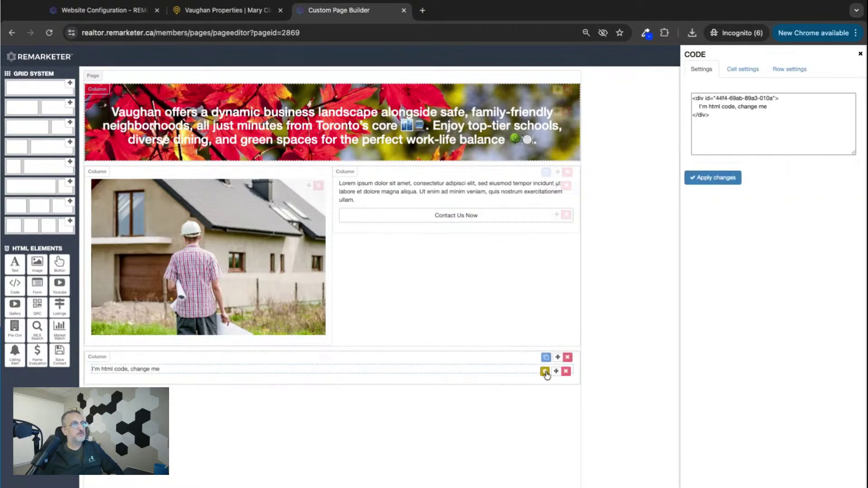
click(692, 98)
key(super+a)
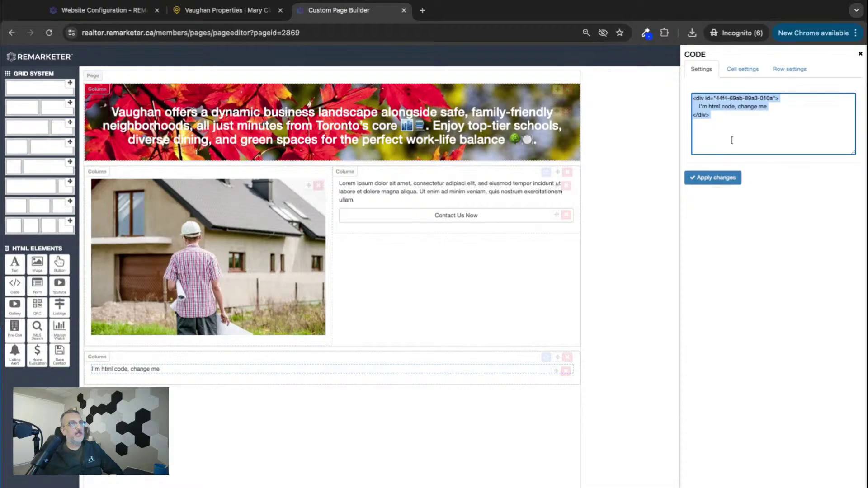
click(713, 178)
click(860, 53)
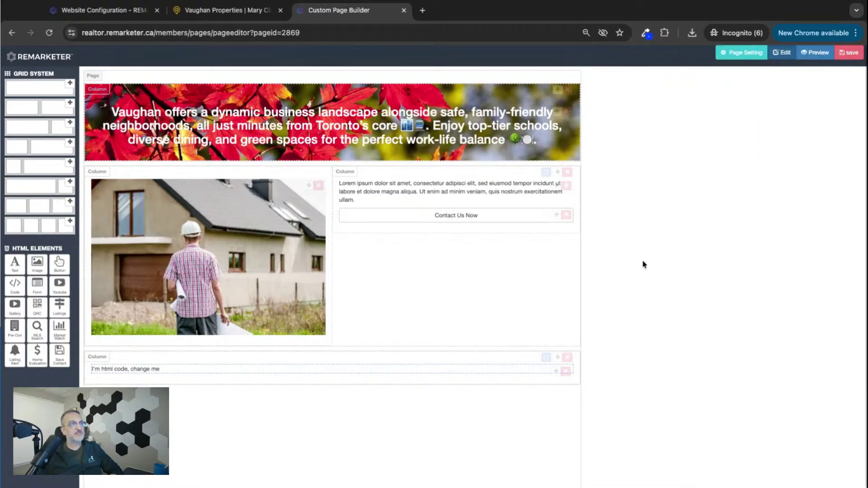
click(565, 371)
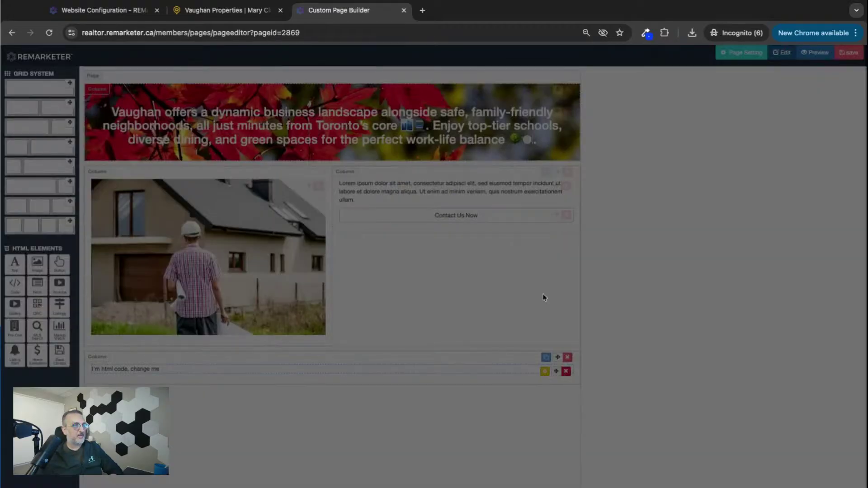
click(516, 116)
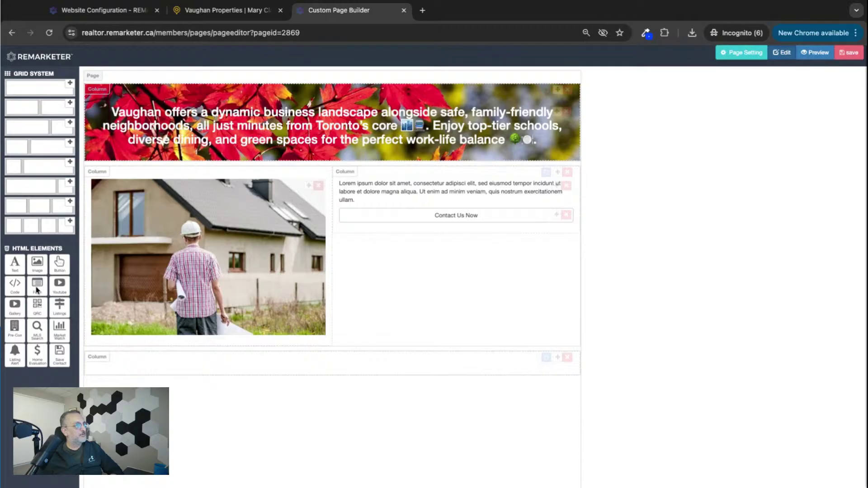
Step: Place a Form element in the empty single-column row below the house photo
drag(38, 284, 461, 400)
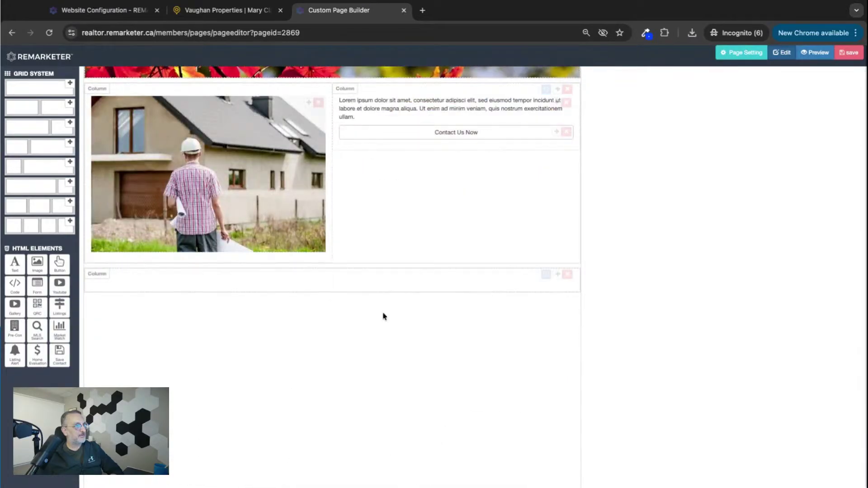
scroll(627, 315, down, 2)
scroll(627, 316, down, 1)
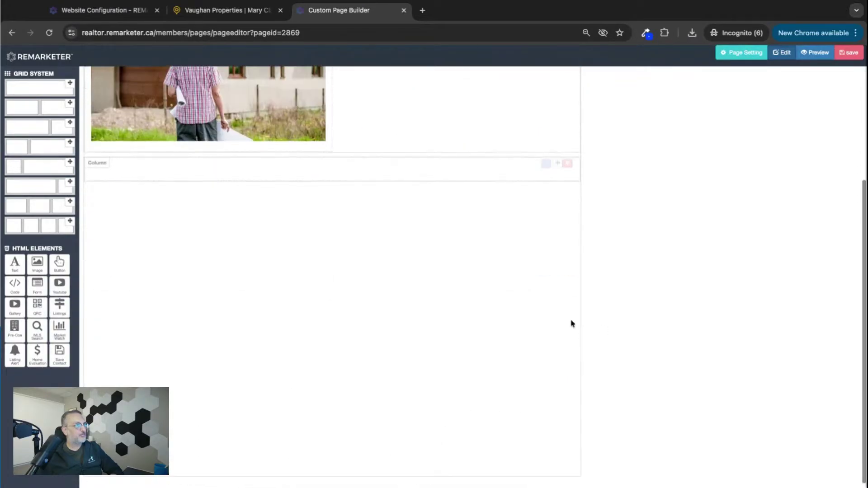
click(40, 285)
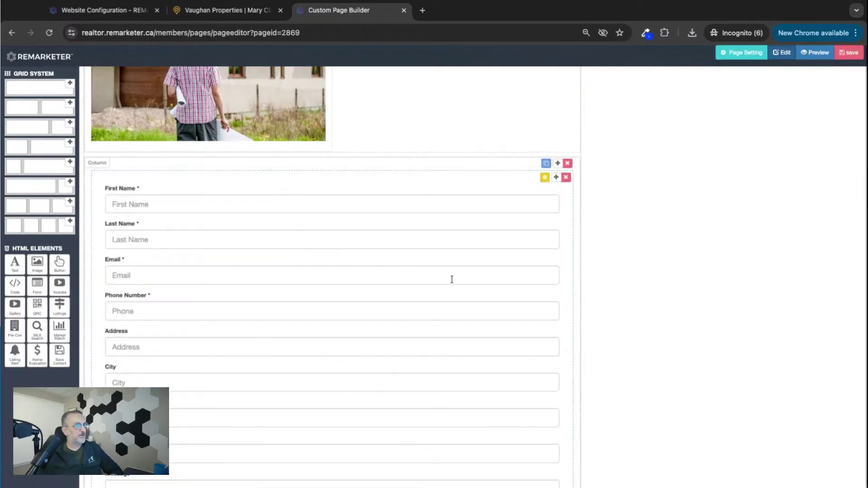
Step: Make the form's Phone field optional and hide the Address, City, Postal Code and Date of Birth fields
click(545, 177)
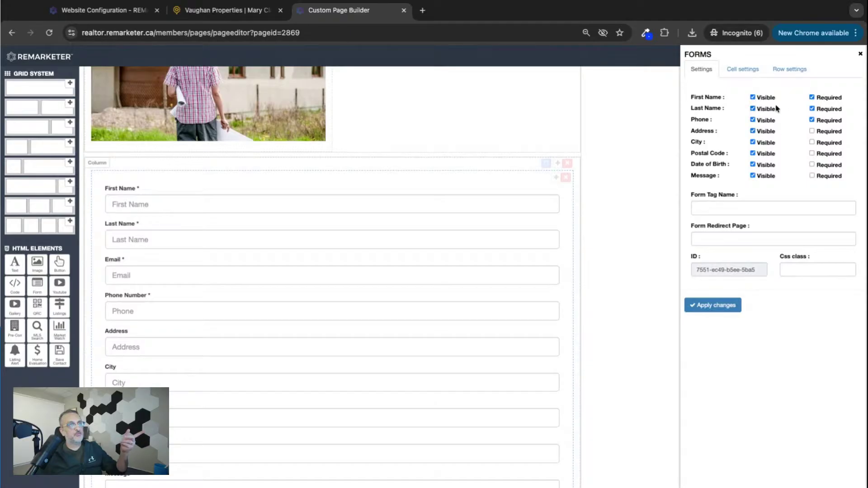
click(811, 120)
click(752, 131)
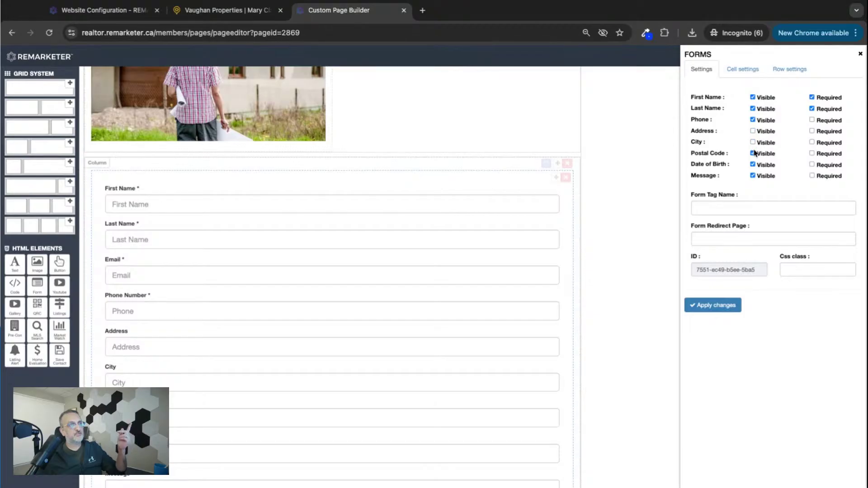
click(752, 165)
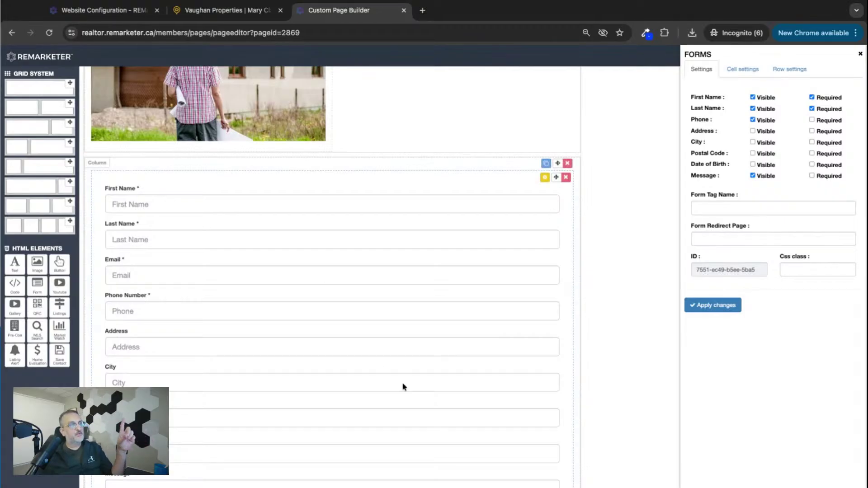
Step: Set the form's tag name to Vaughan, apply the form changes and close its settings
click(146, 18)
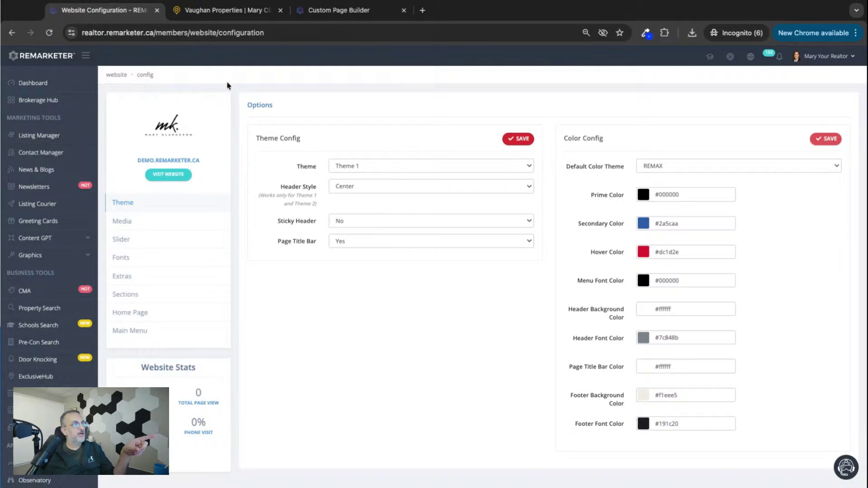
click(329, 14)
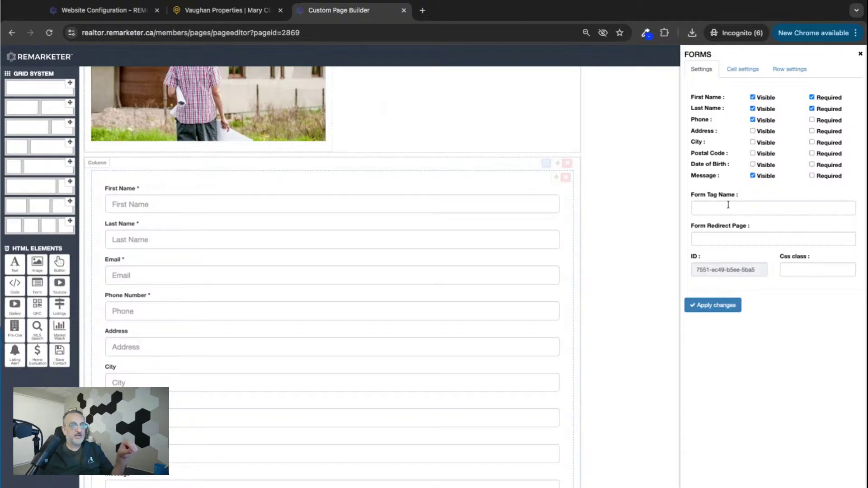
click(696, 208)
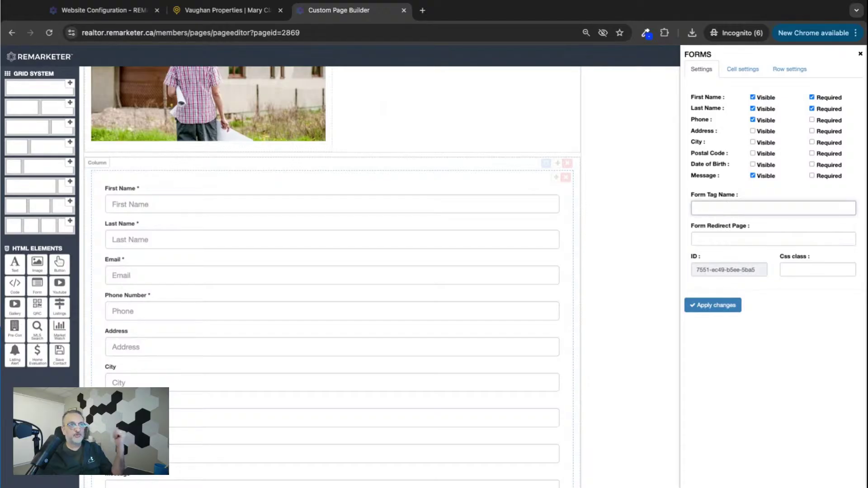
text(Vau)
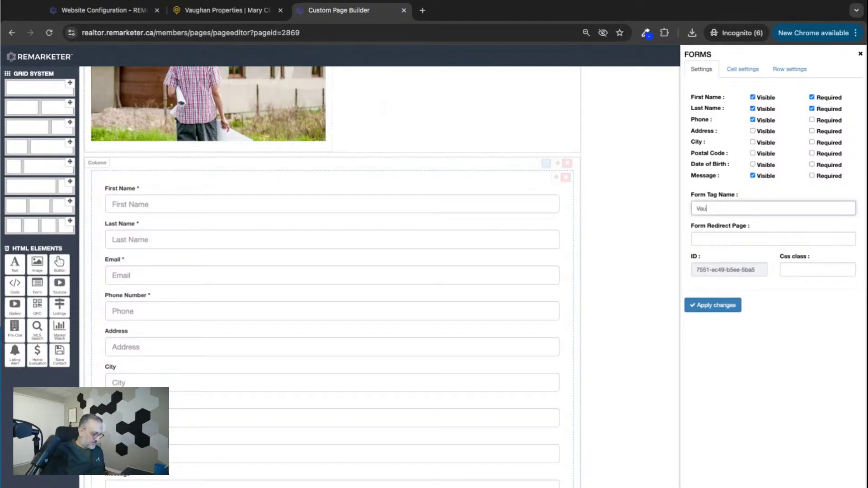
text(ghan)
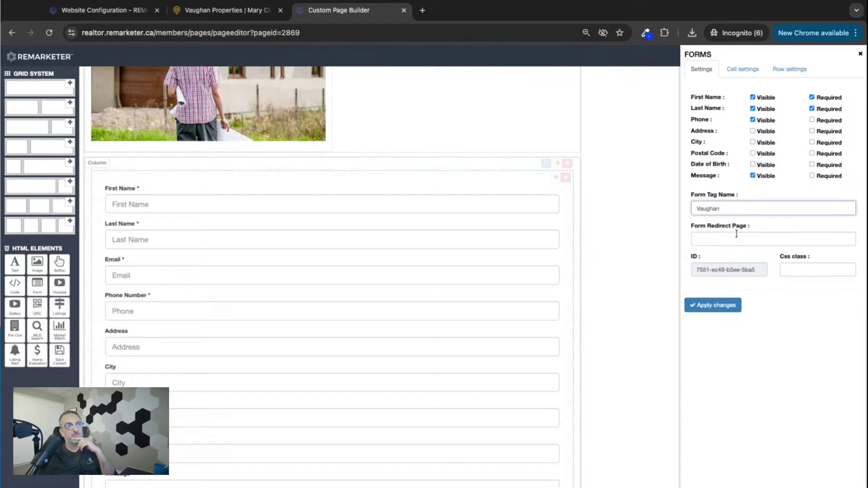
click(711, 308)
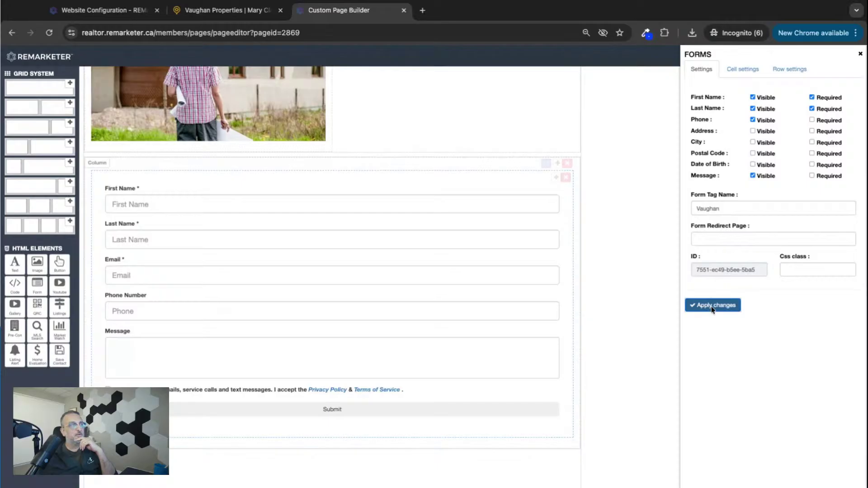
click(860, 56)
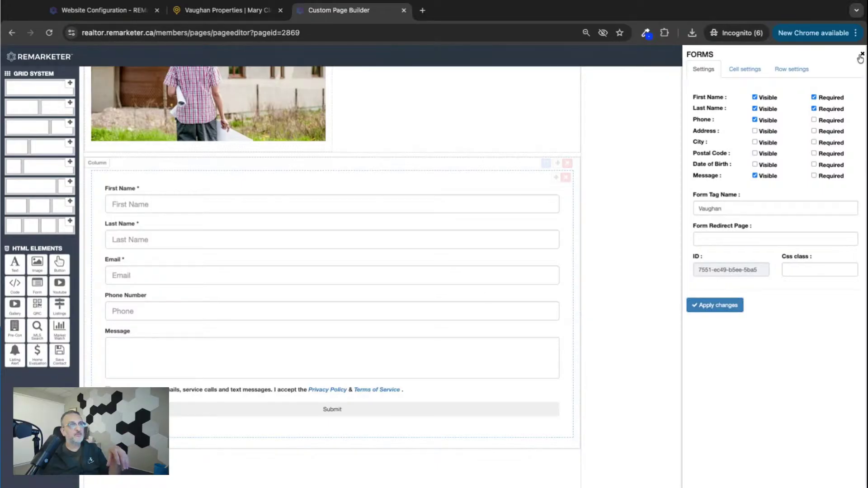
Step: Add a row with two equal columns beneath the form and place a YouTube element in its first column
scroll(626, 324, down, 3)
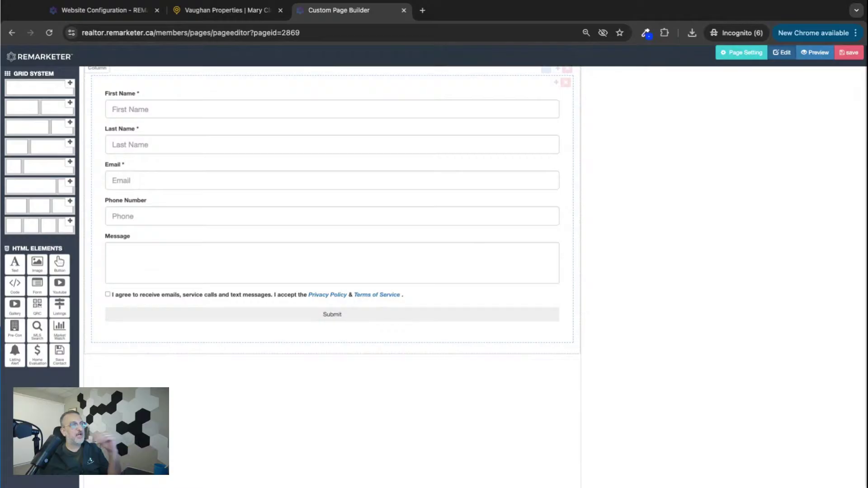
scroll(332, 271, up, 3)
scroll(332, 271, down, 5)
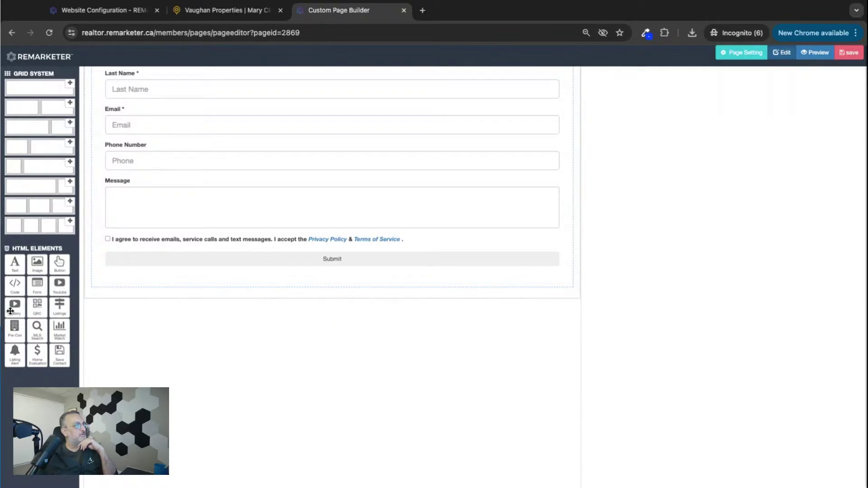
scroll(215, 351, up, 1)
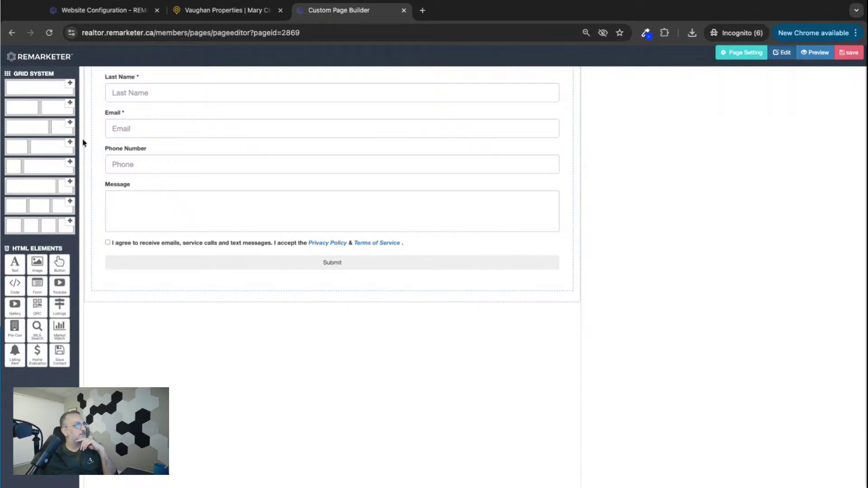
drag(70, 108, 253, 323)
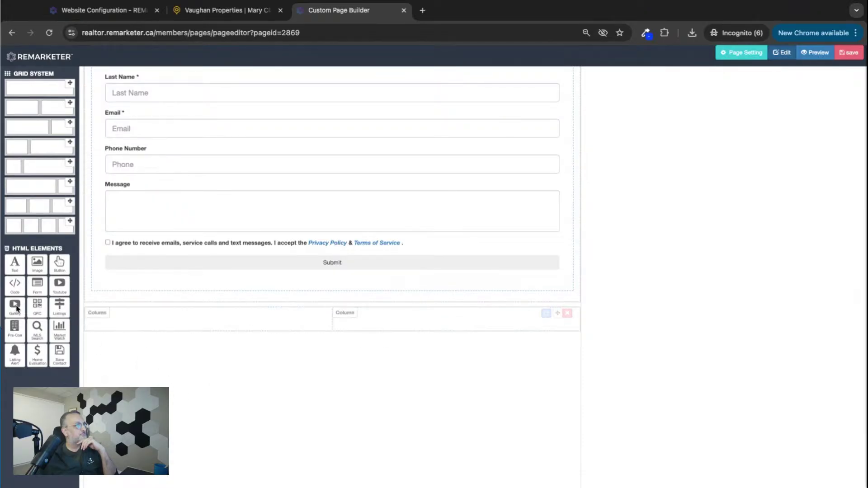
drag(60, 286, 145, 334)
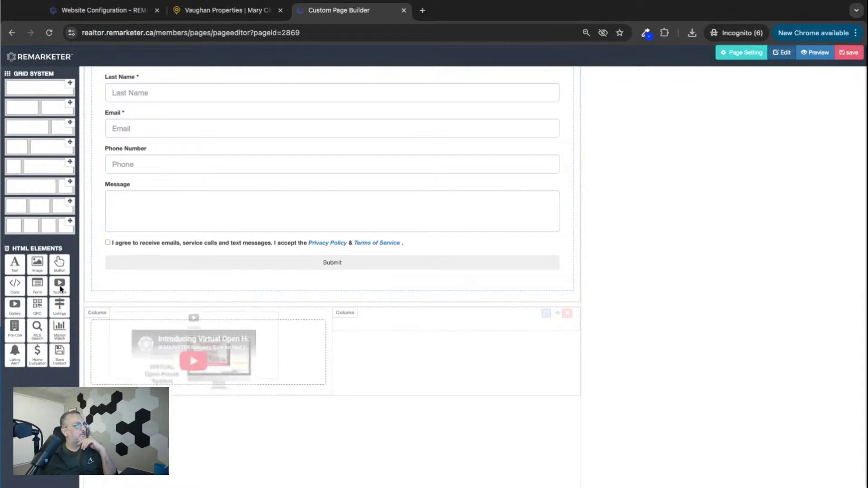
Step: Open the YouTube element's settings, load youtube.com/watch?v=A44ItPO-r6Y in a separate browser page, and copy the video's address
click(296, 327)
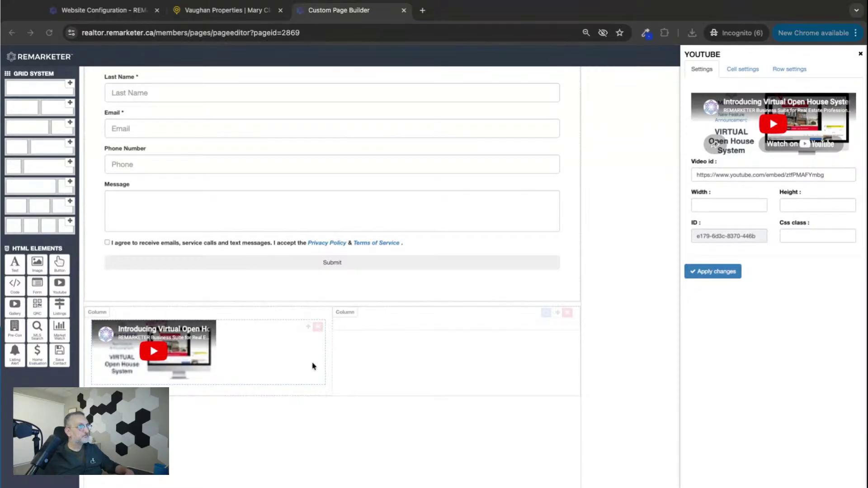
click(422, 10)
text(youtube.com/watch?v=A44ItPO-r6Y)
key(Return)
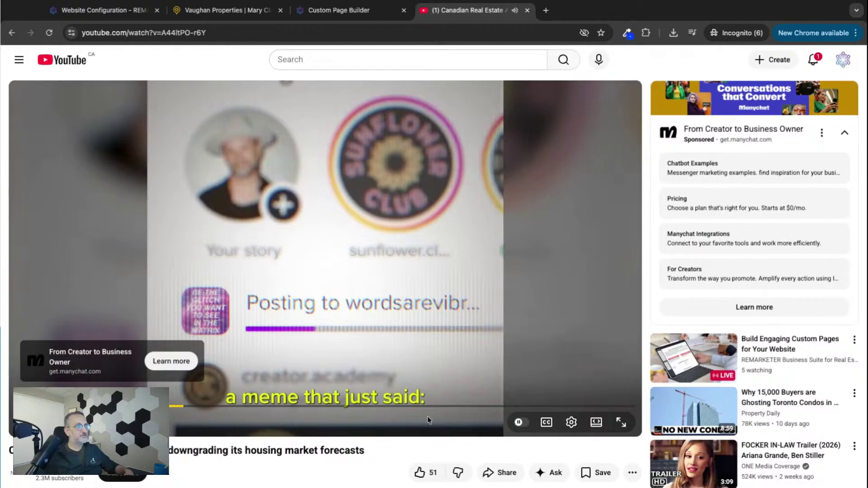
click(137, 33)
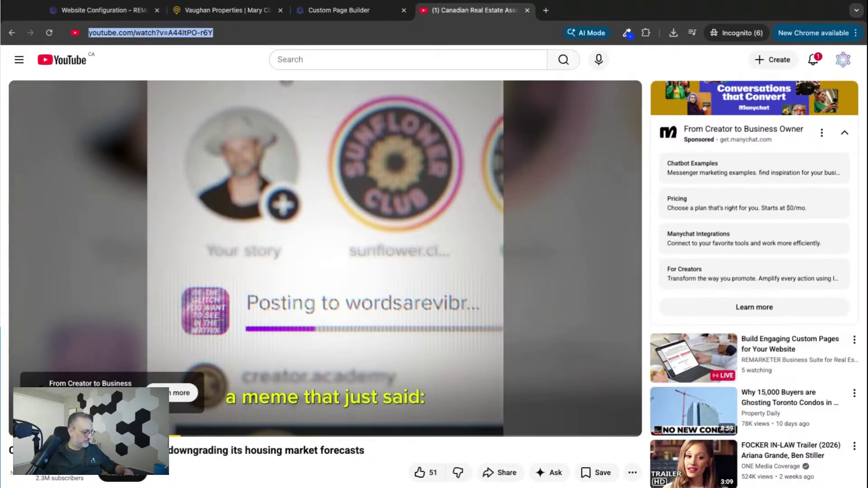
click(339, 10)
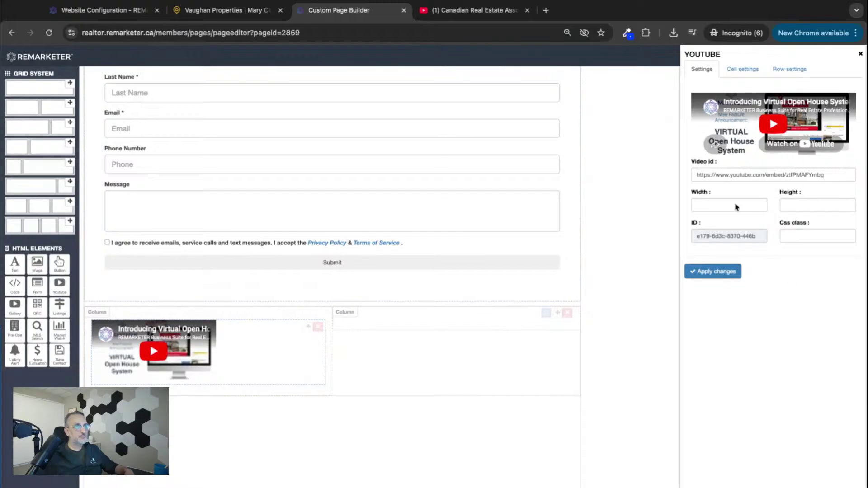
triple_click(731, 174)
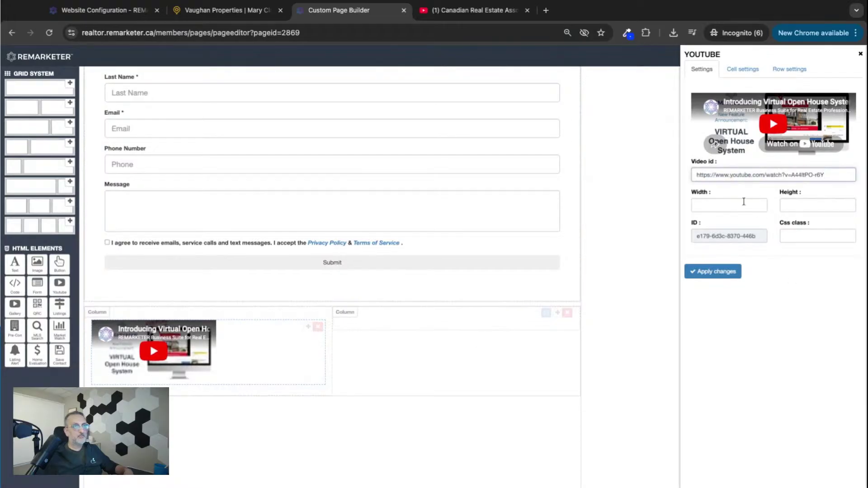
click(716, 274)
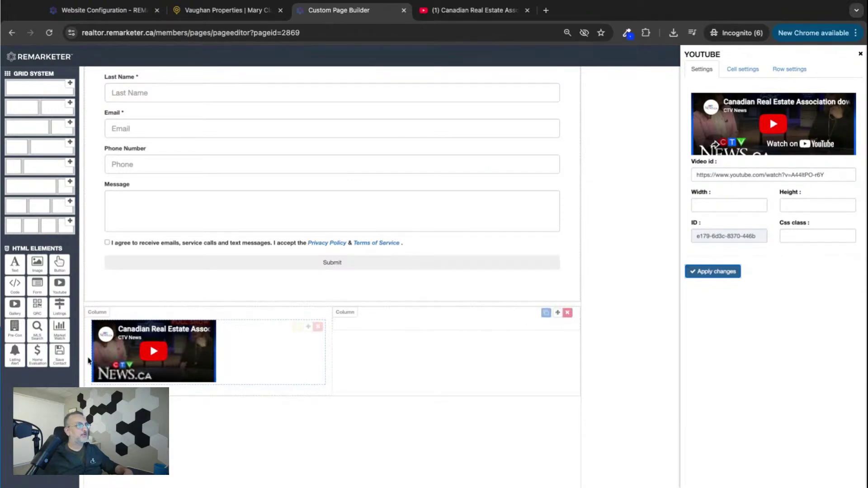
Step: Place a Gallery element in the second column beside the YouTube video and open its settings
drag(15, 313, 516, 348)
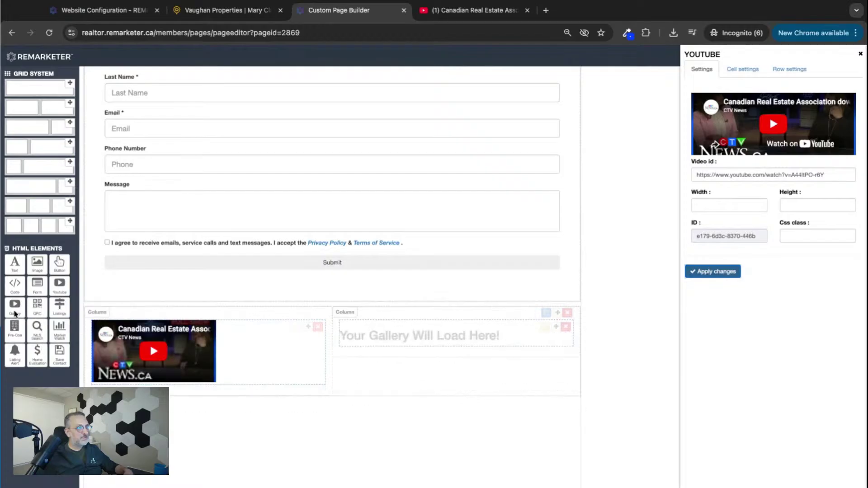
click(545, 328)
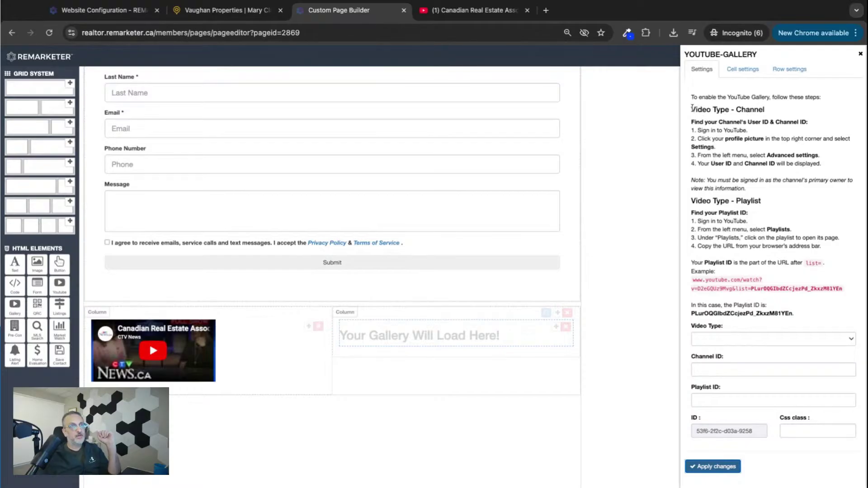
Step: Review the gallery's Channel and Playlist video types, and browse YouTube's search results for real estate news
drag(692, 109, 764, 110)
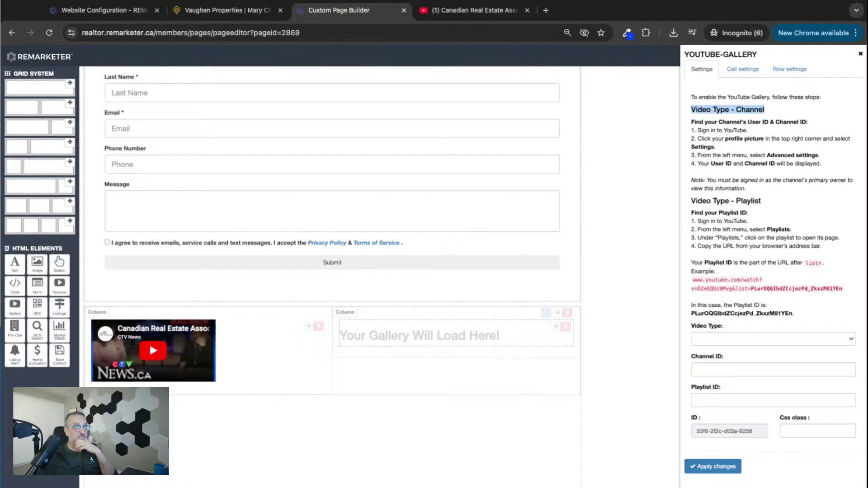
triple_click(691, 200)
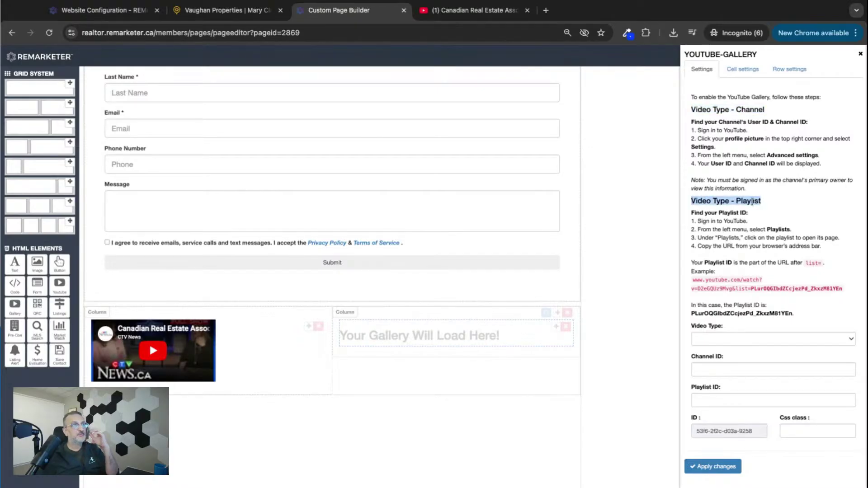
click(475, 10)
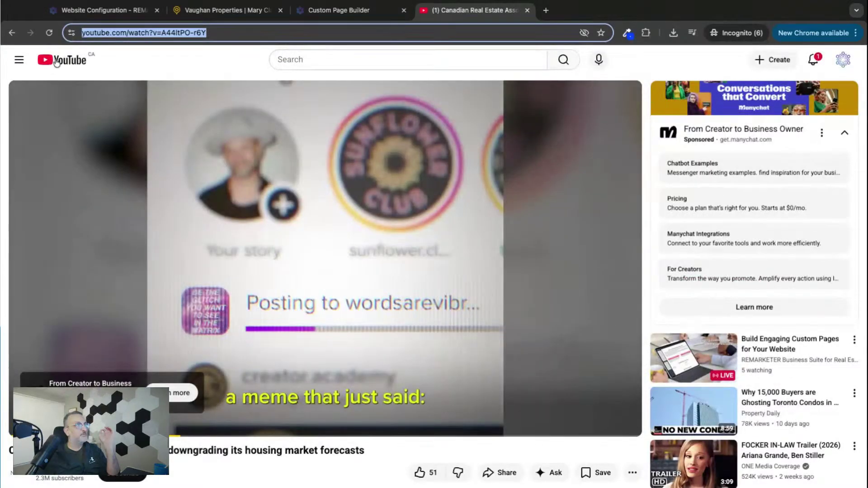
click(12, 33)
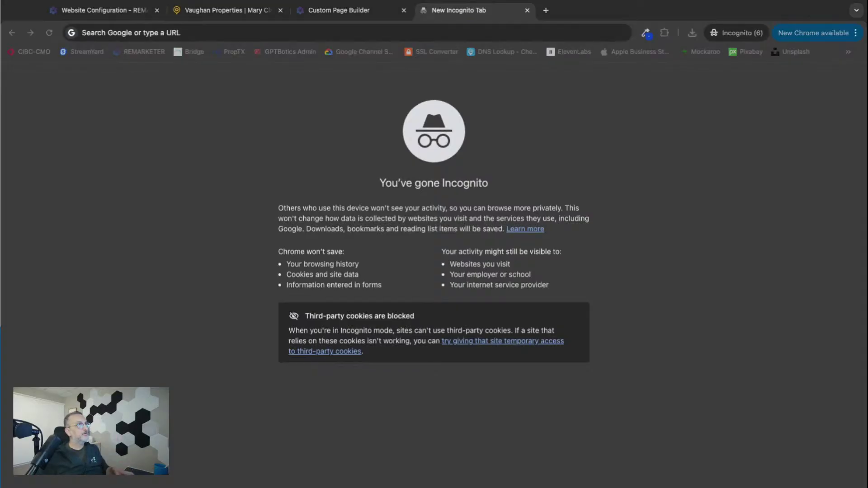
key(super+Tab)
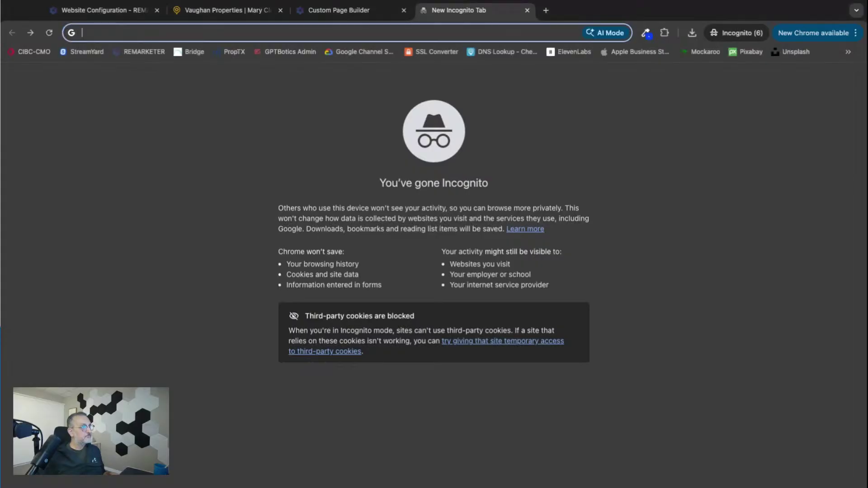
text(https://www.youtube.com/results?search_query=real+estate+news)
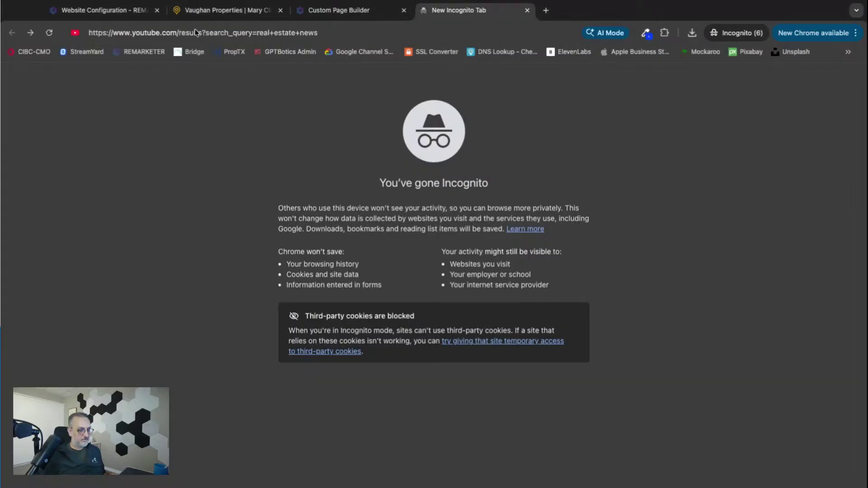
key(Return)
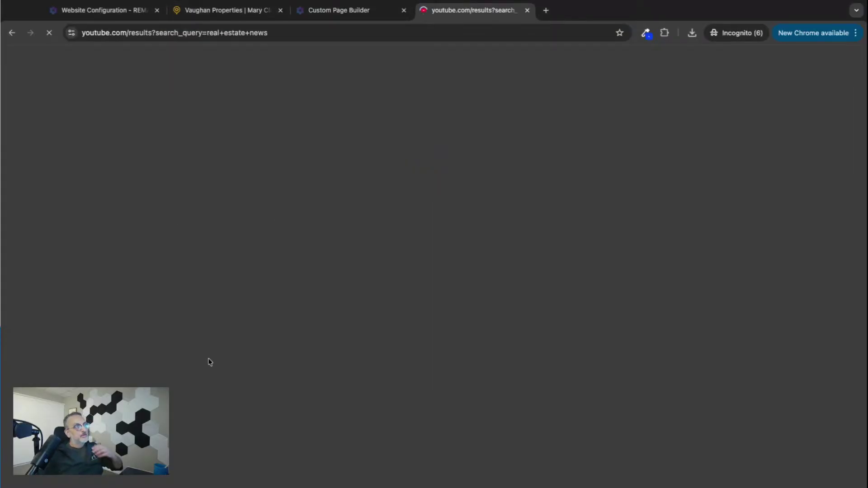
scroll(494, 337, down, 12)
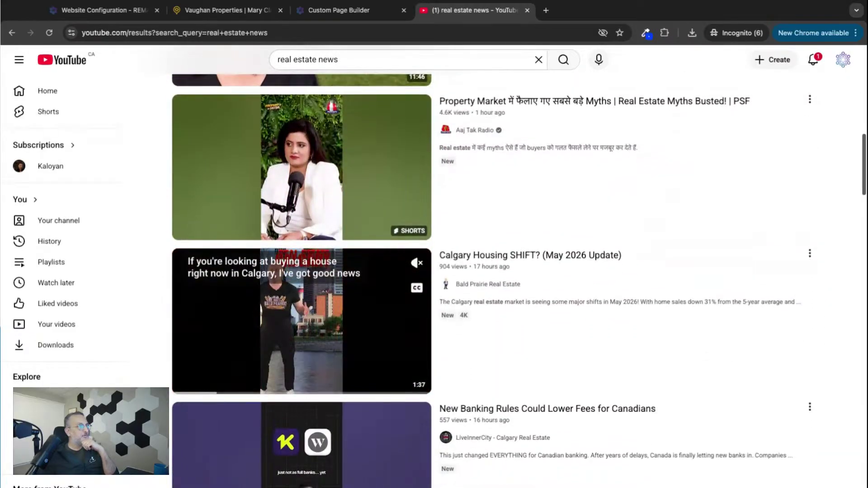
scroll(494, 337, down, 5)
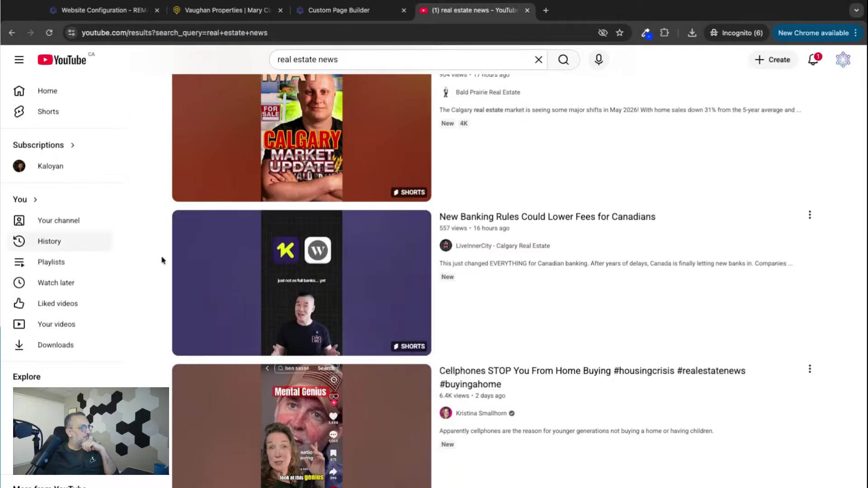
scroll(503, 318, down, 4)
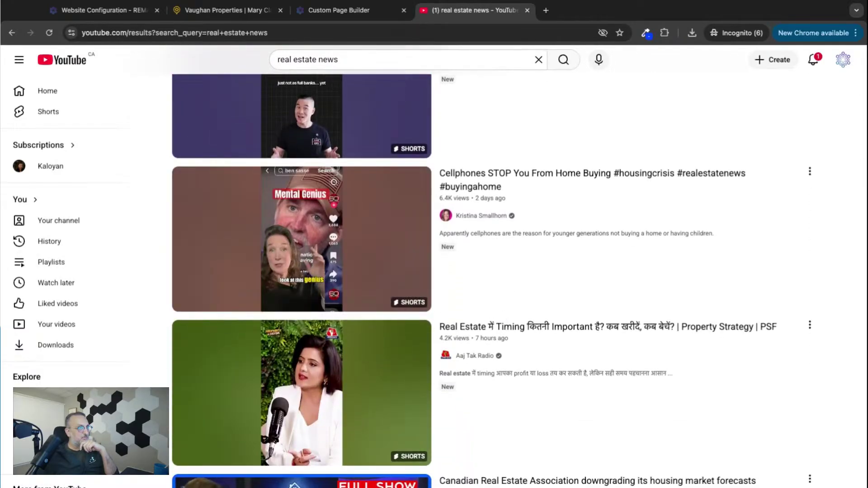
Step: Open the channel behind the "Cellphones STOP You From Home Buying" video and view its playlists
click(473, 217)
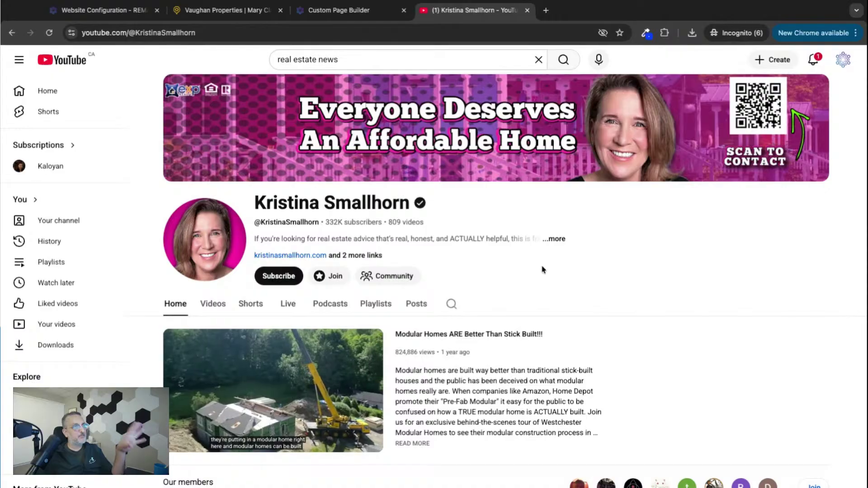
scroll(542, 270, down, 5)
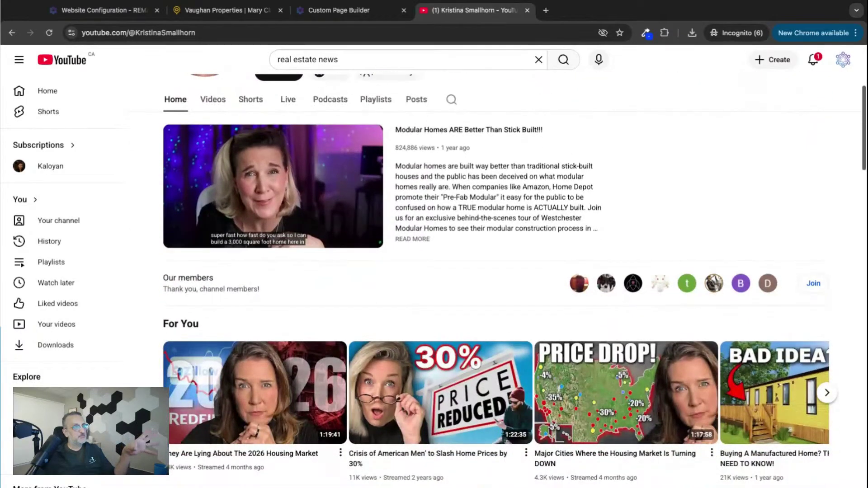
scroll(542, 270, up, 5)
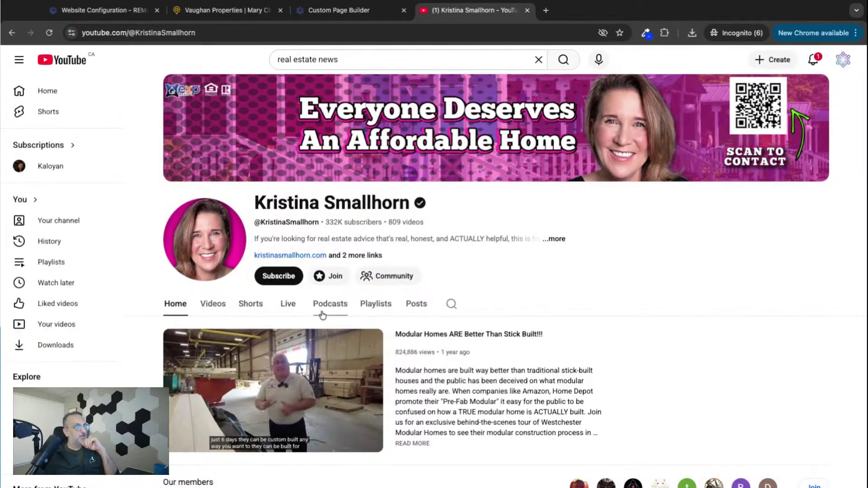
click(373, 304)
scroll(517, 396, down, 2)
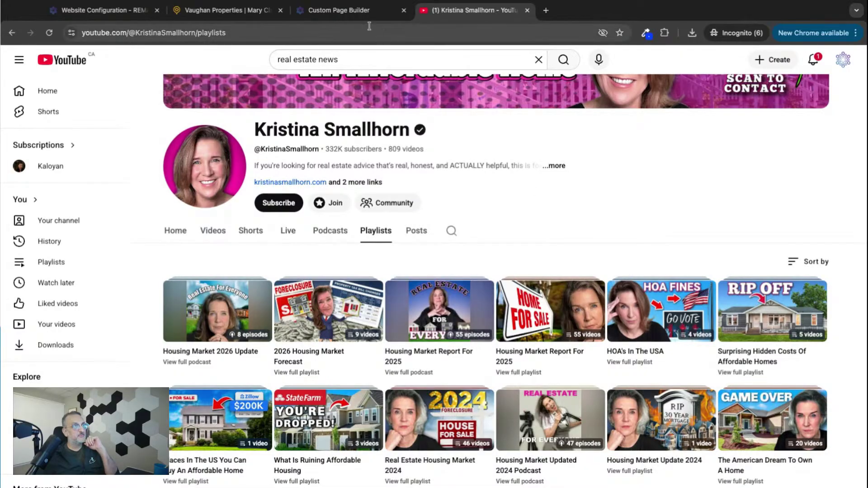
Step: Consult the gallery's Channel ID instructions in the page builder and open the account menu from YouTube's home page
click(339, 10)
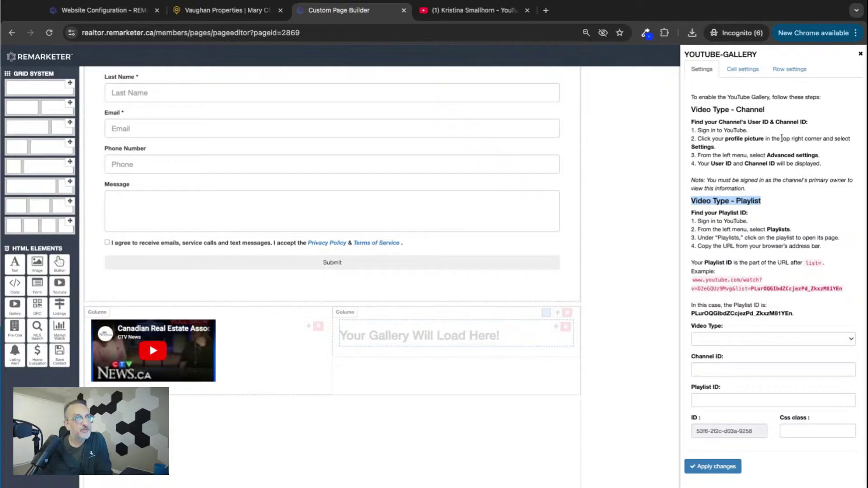
click(475, 10)
scroll(705, 212, up, 2)
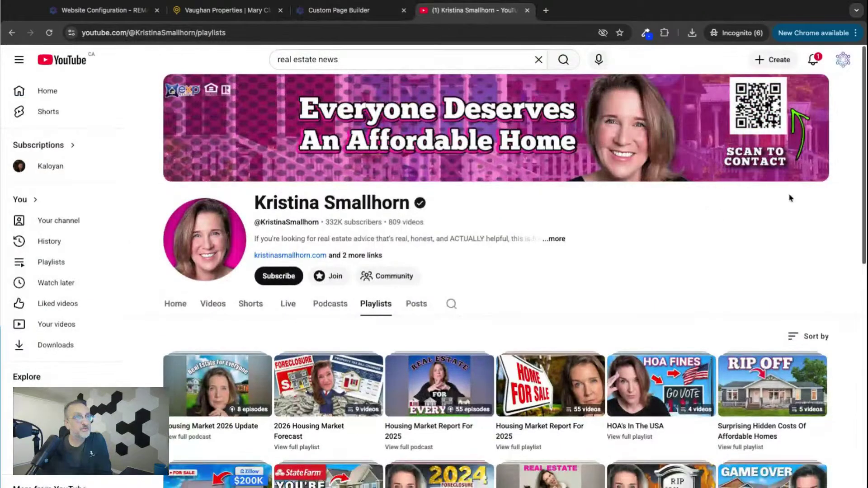
click(842, 61)
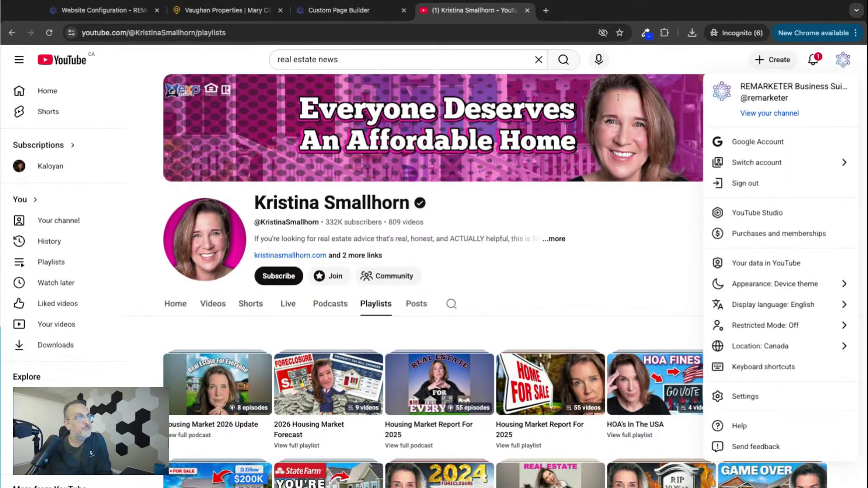
click(321, 13)
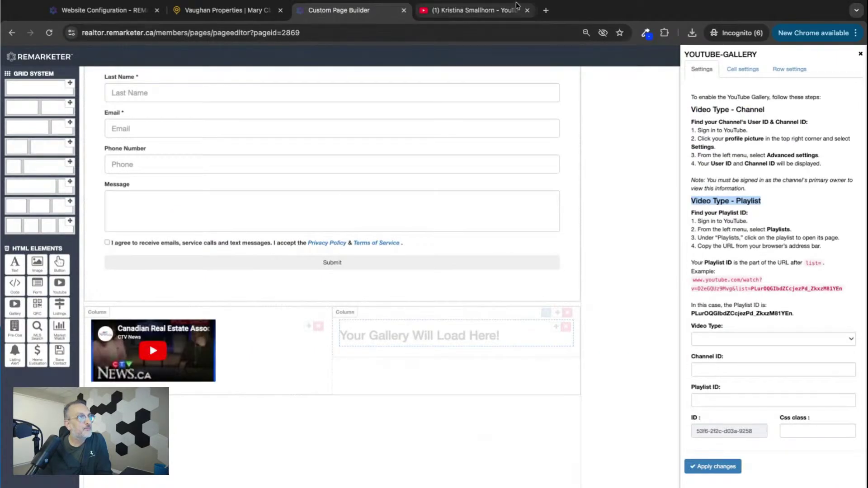
click(473, 10)
click(58, 66)
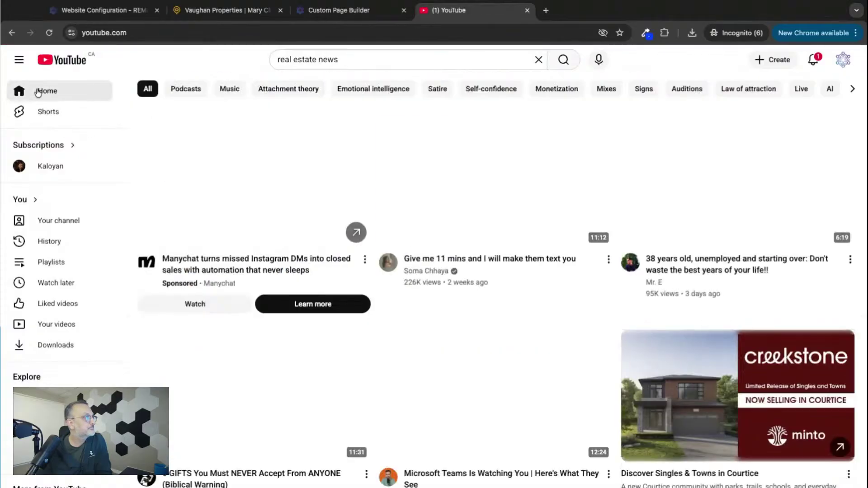
click(39, 90)
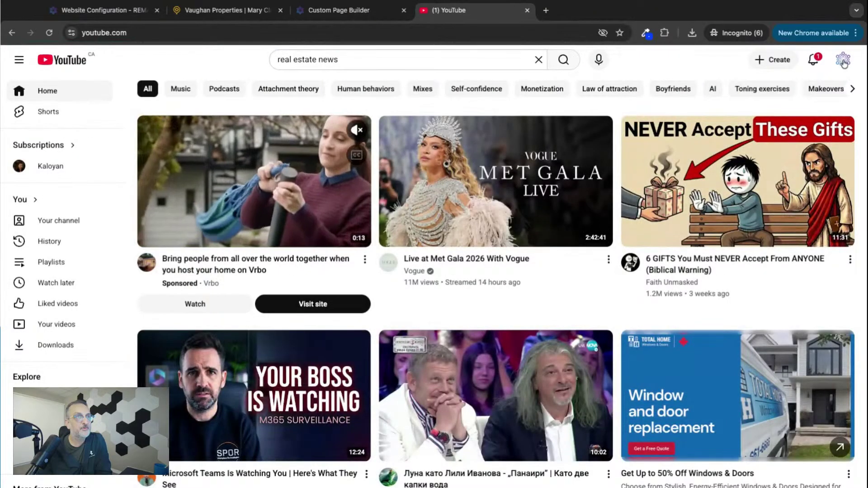
click(843, 59)
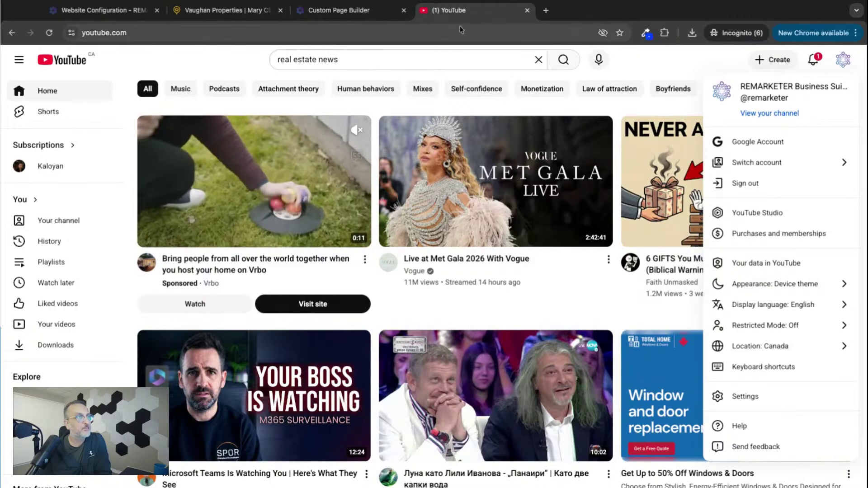
Step: Check the remaining Channel ID instructions and view the User ID and Channel ID in YouTube's advanced account settings
click(339, 10)
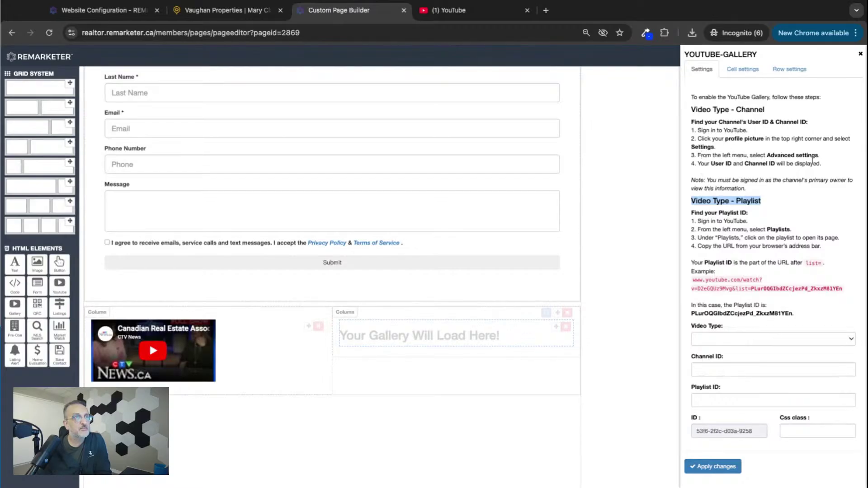
click(483, 13)
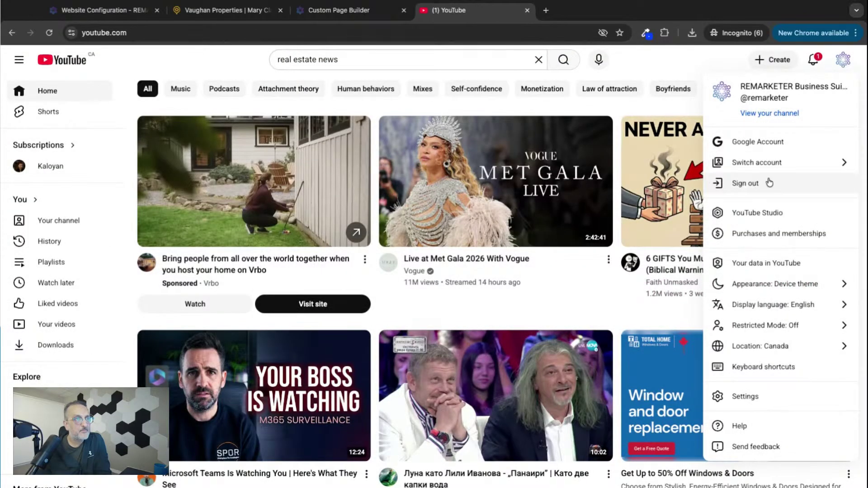
click(762, 409)
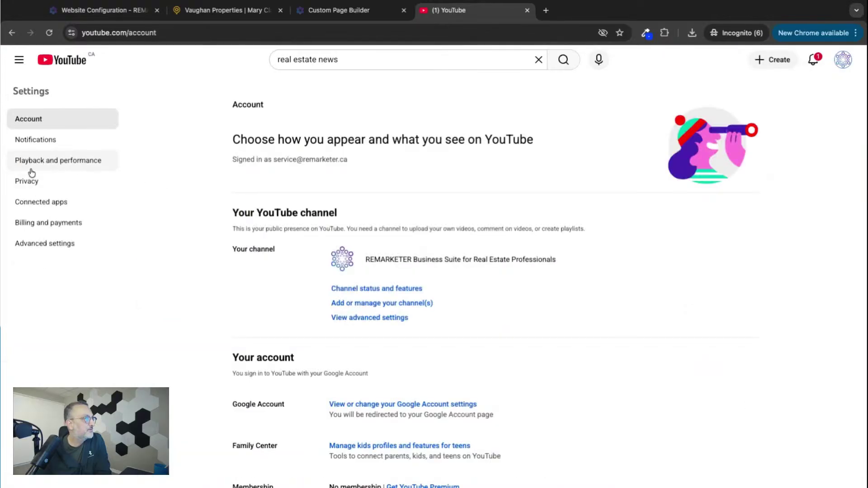
click(38, 246)
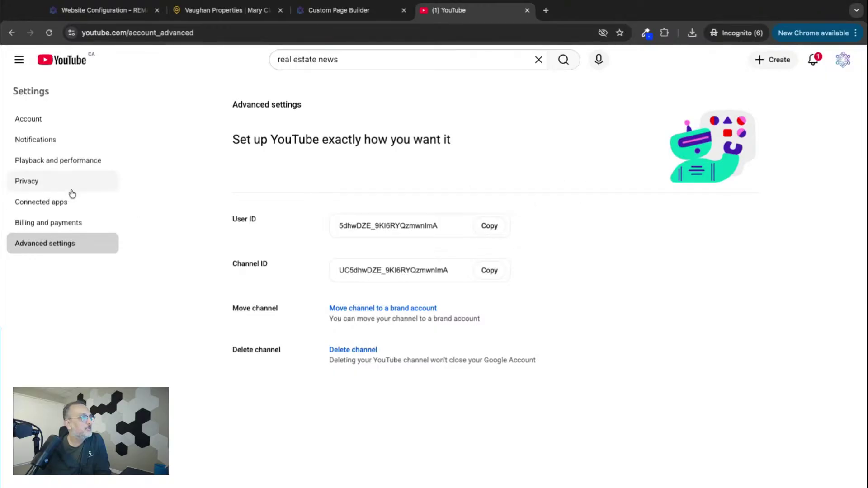
click(29, 121)
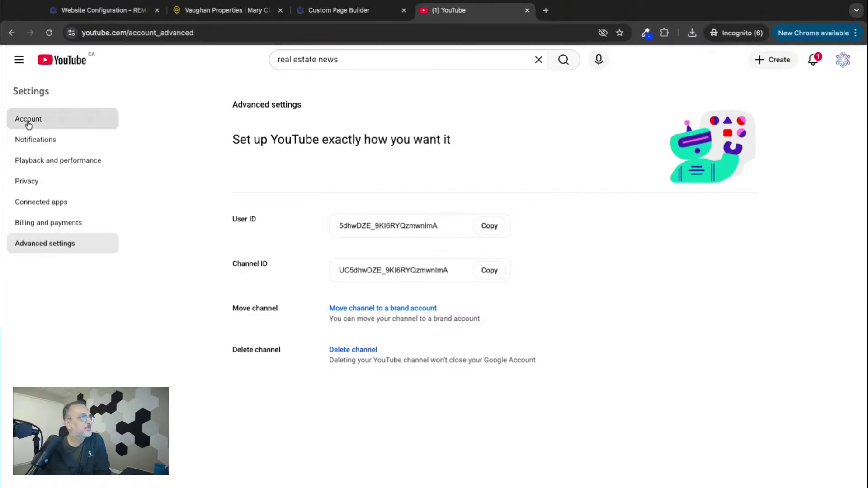
Step: Recheck the gallery's Playlist ID instructions and open the REMARKETER Academy playlist from the YouTube account's playlists
click(330, 14)
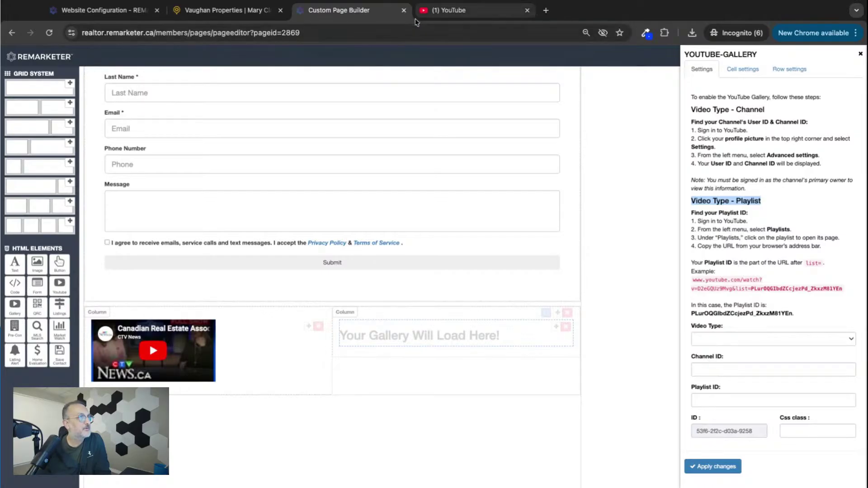
click(447, 10)
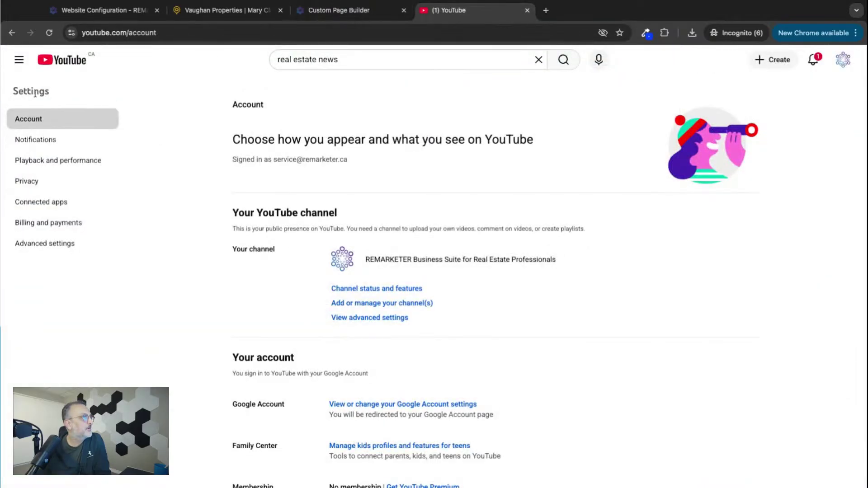
click(60, 59)
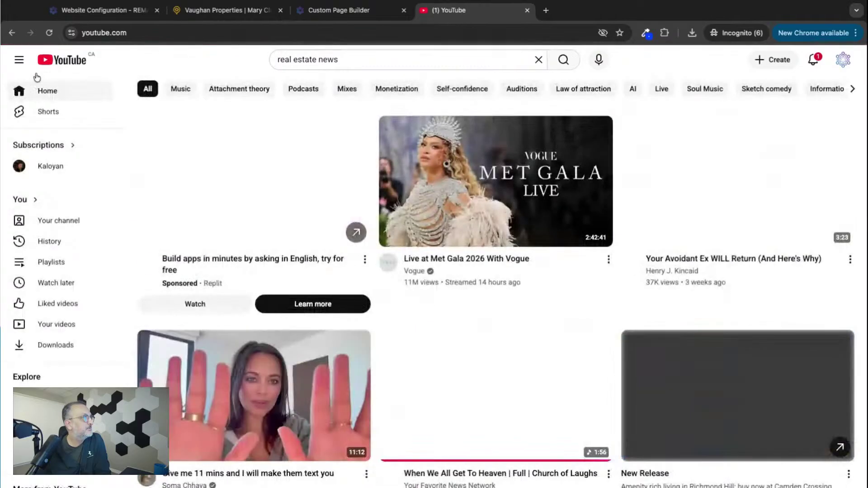
click(48, 269)
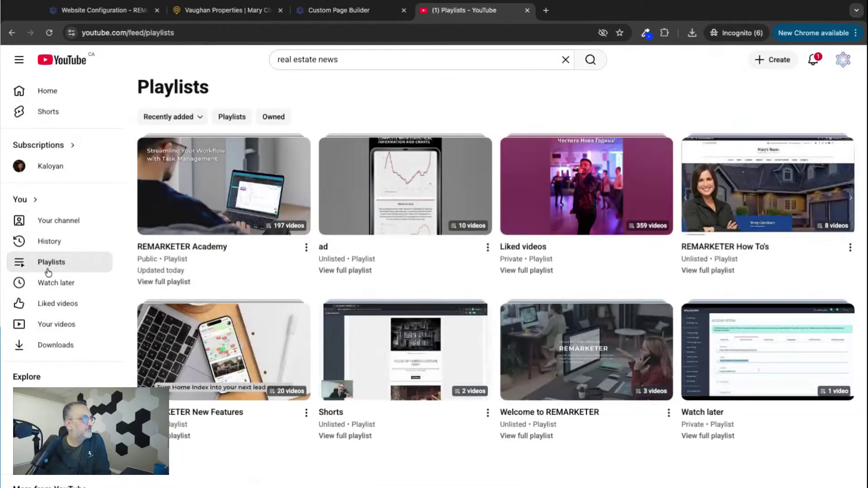
mouse_move(211, 221)
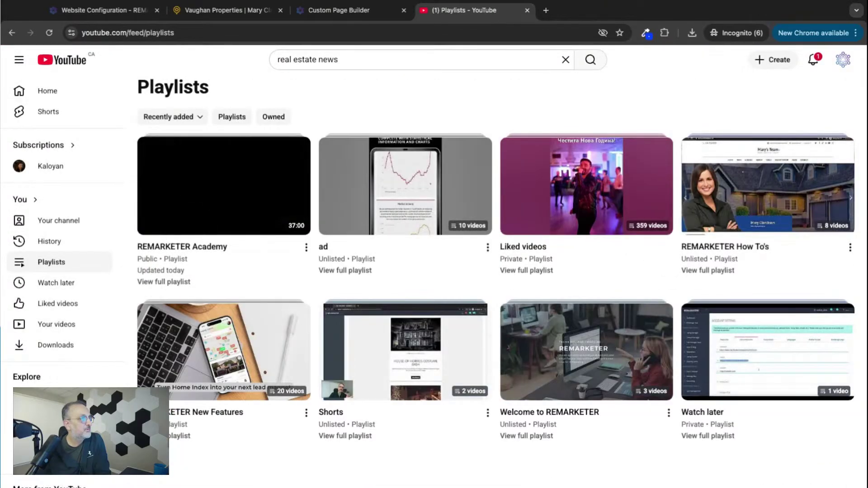
click(205, 229)
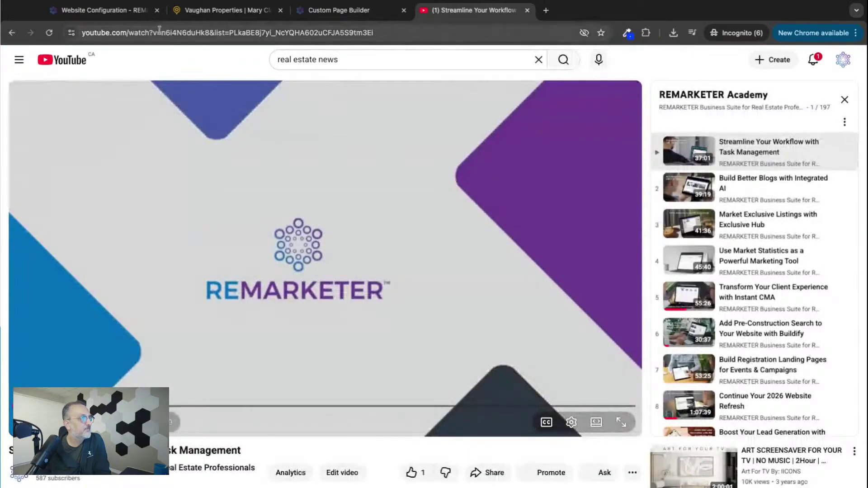
Step: Select the REMARKETER Academy playlist's full web address containing the list ID and look through the playlist's videos
click(161, 35)
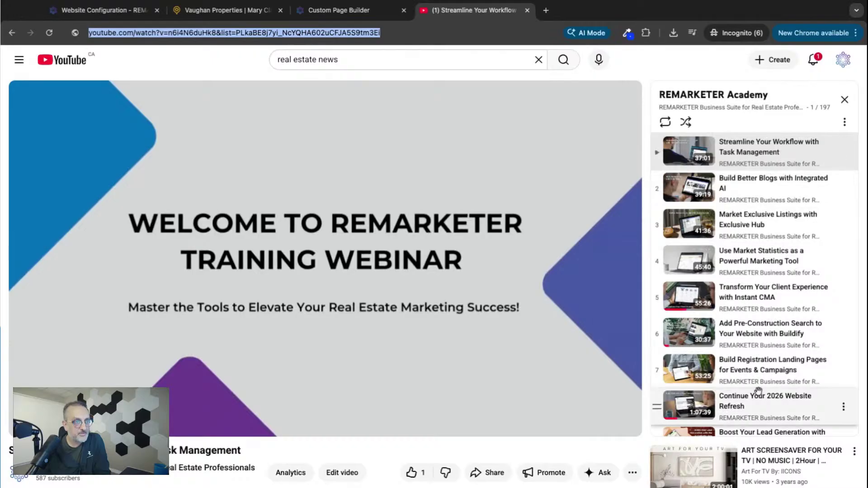
scroll(744, 368, down, 3)
scroll(745, 368, up, 2)
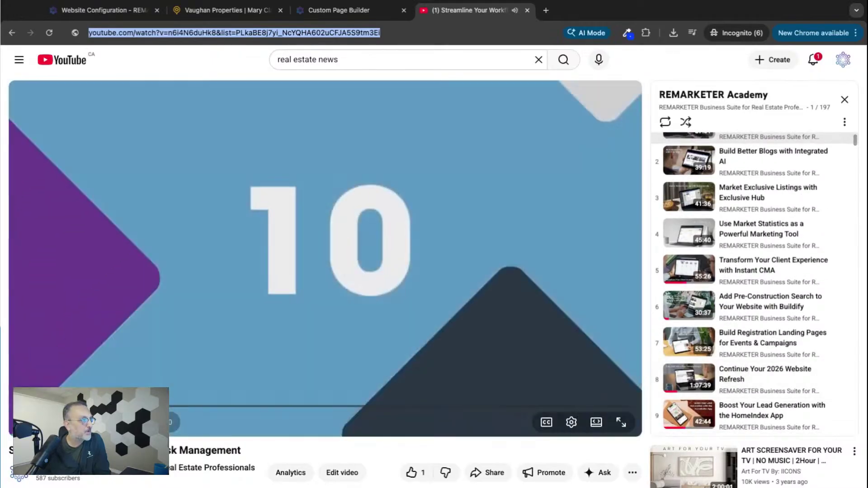
click(561, 280)
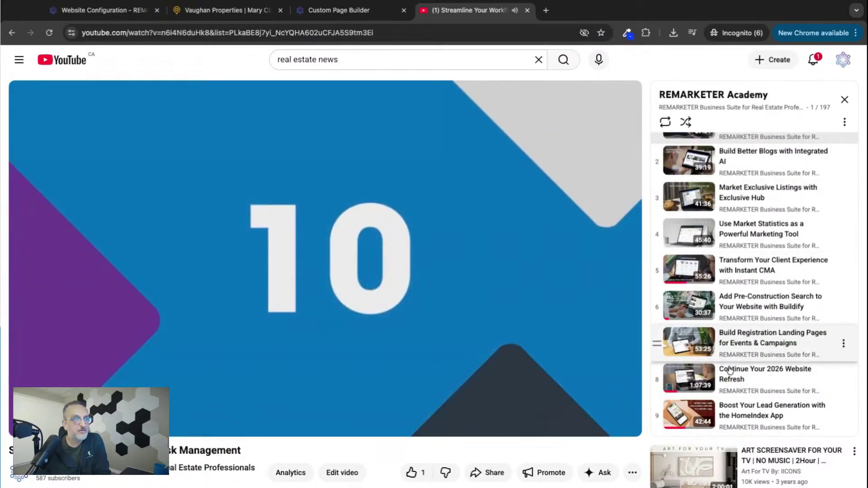
Step: Recheck the gallery's Playlist ID instructions and copy the ID after "list=" in the REMARKETER Academy playlist's web address
click(337, 11)
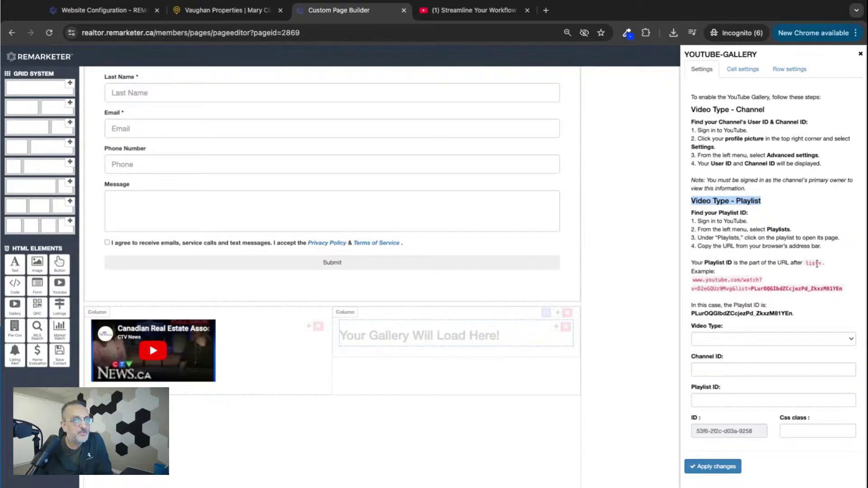
click(479, 10)
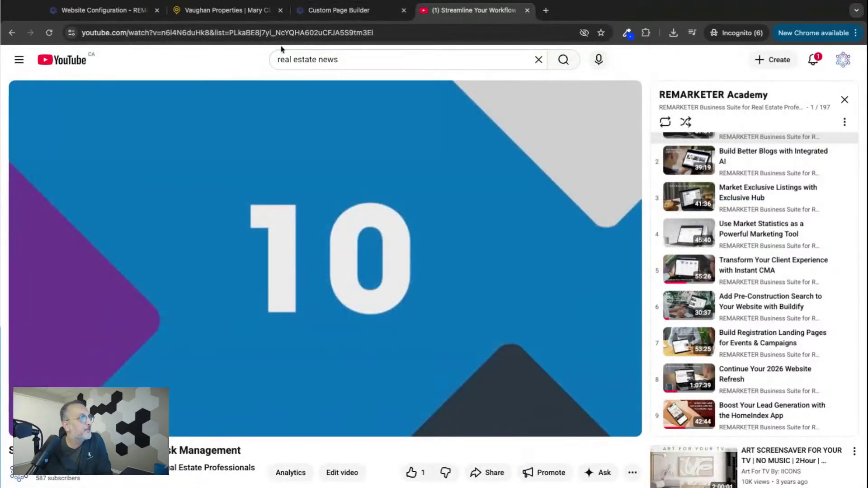
click(217, 33)
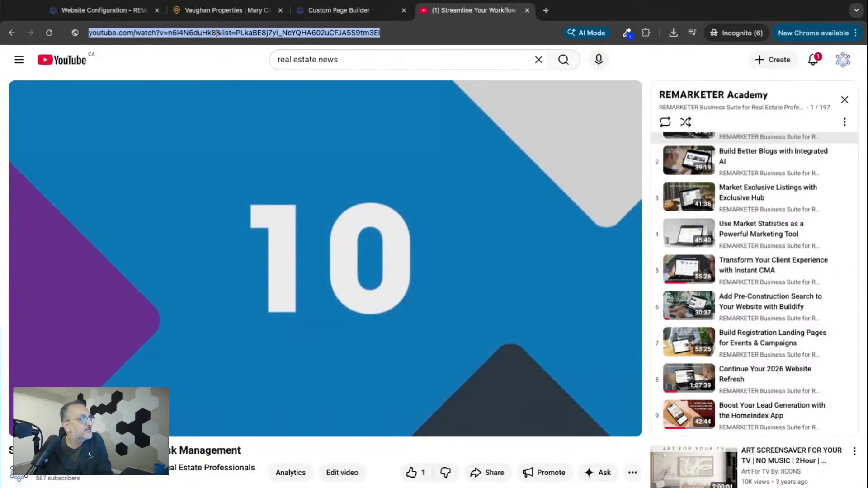
click(235, 32)
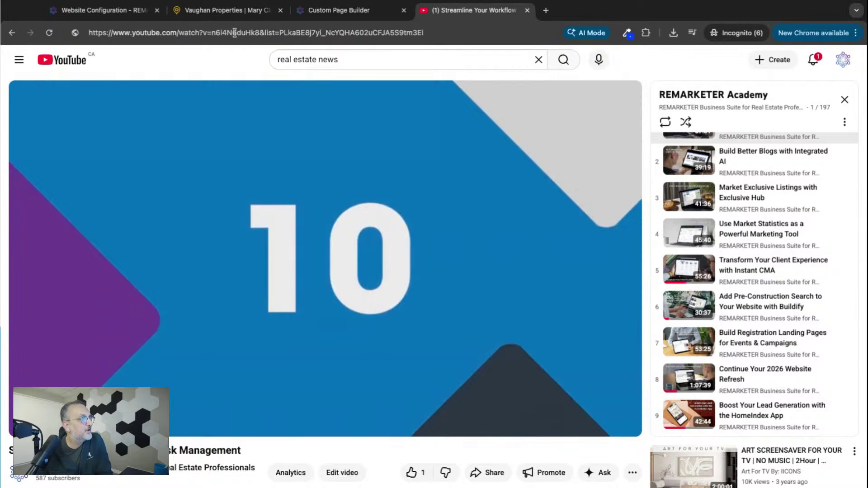
drag(279, 32, 442, 32)
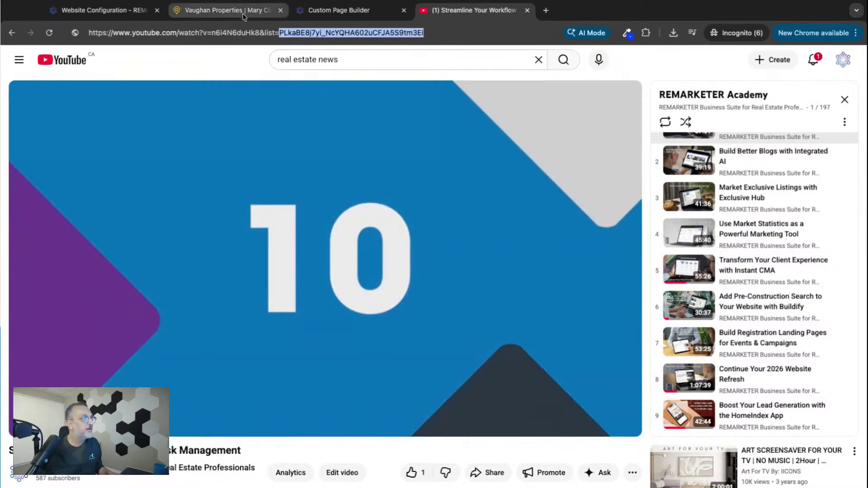
Step: Set the gallery's video type to Playlist with Playlist ID PLkaBE8j7yi_NcYQHA602uCFJA5S9tm3Ei, apply the changes and close its settings
click(318, 14)
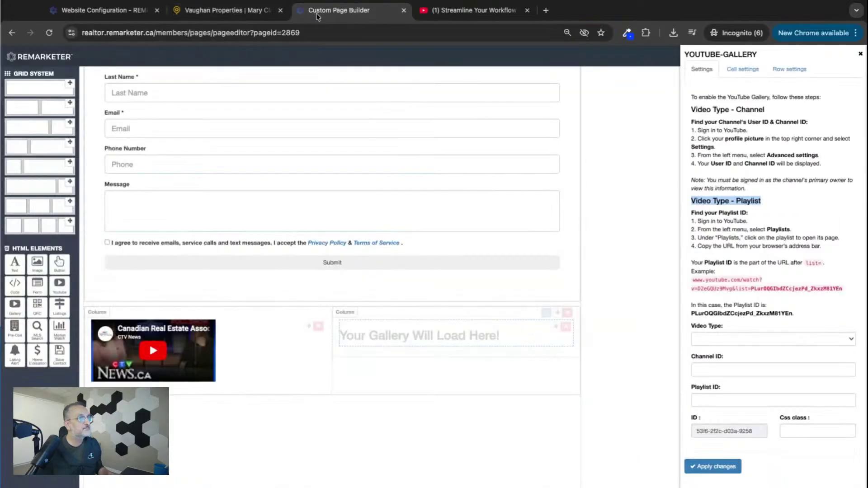
click(726, 342)
click(721, 343)
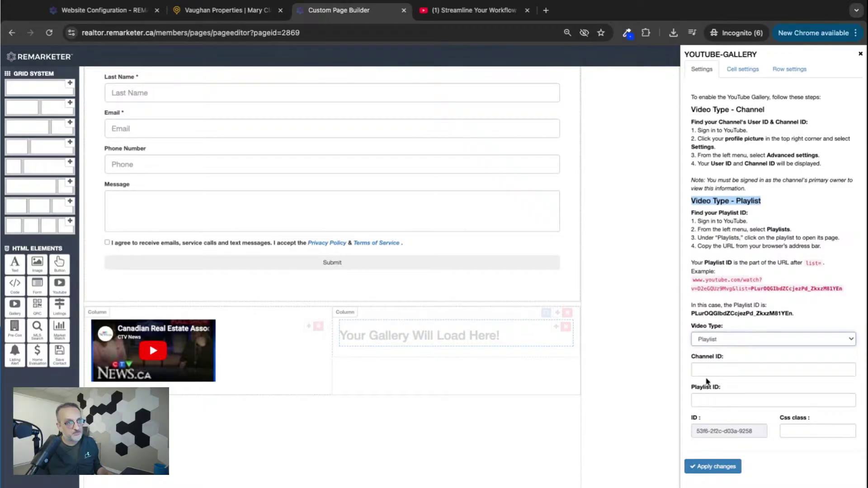
click(714, 396)
text(PLkzBE8j7yi_NcYQHA602uCFJA5S9tm3Ei)
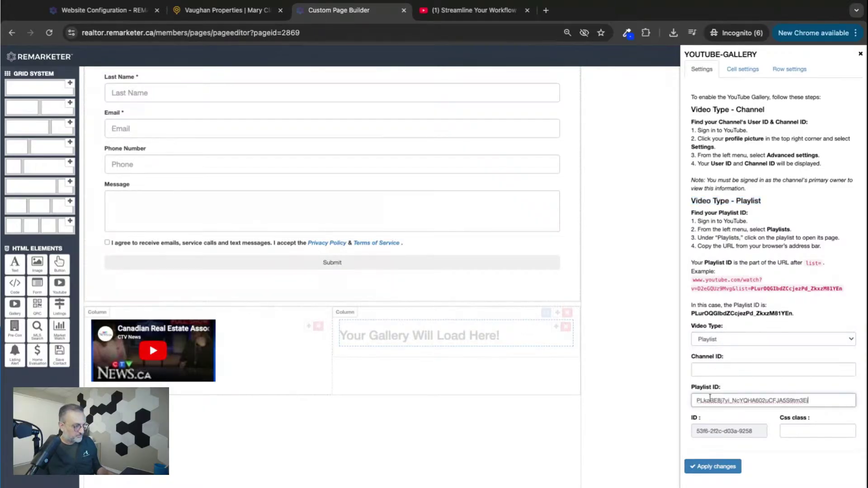
click(708, 468)
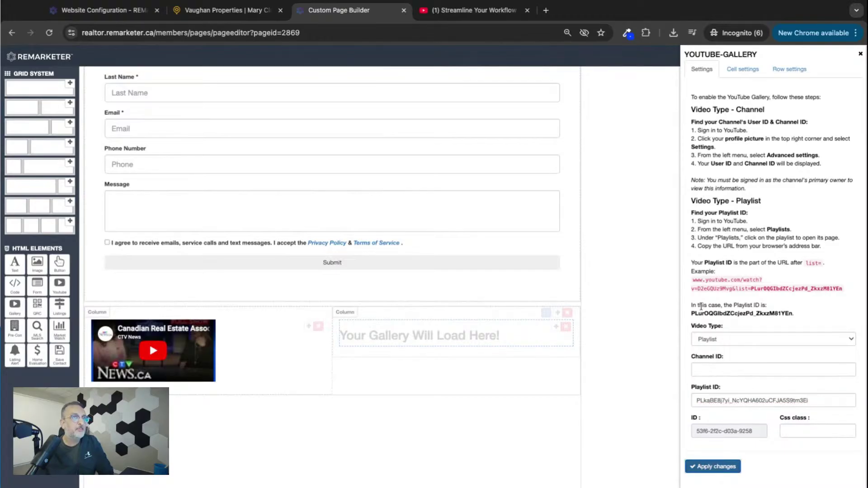
scroll(573, 233, down, 10)
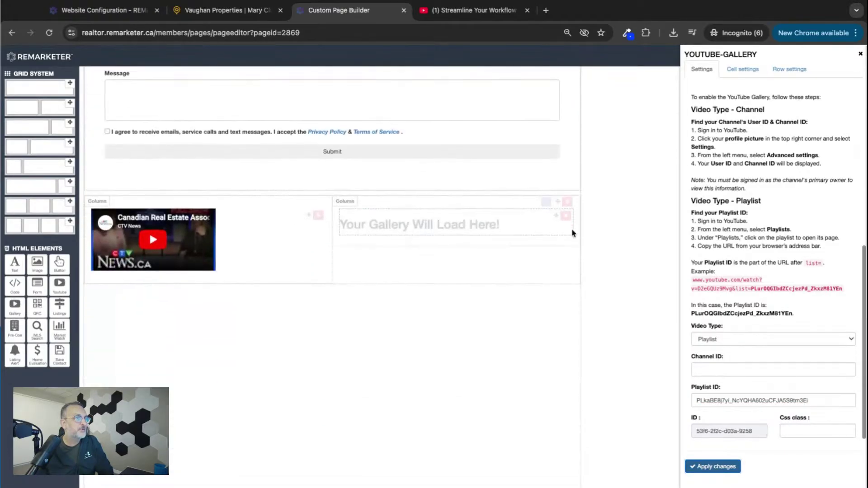
click(860, 54)
scroll(591, 300, down, 3)
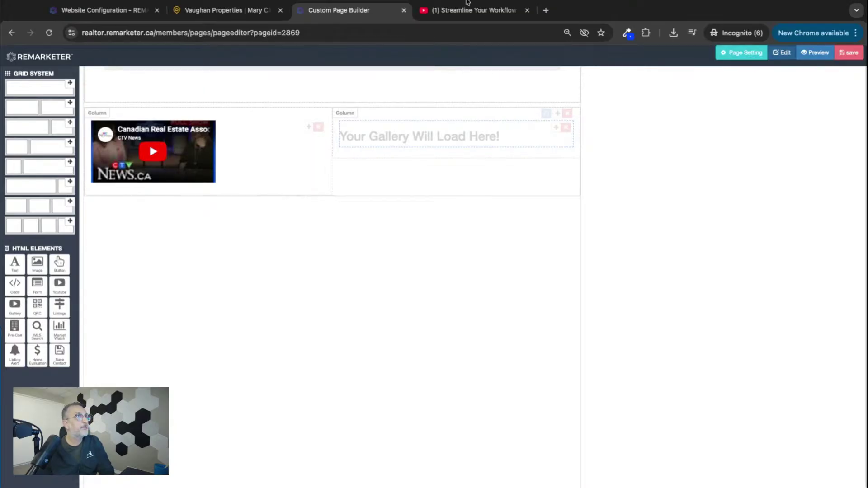
Step: Add a row with a narrow first and wide second column below the videos, place a QR code in the narrow column and open its settings
click(467, 1)
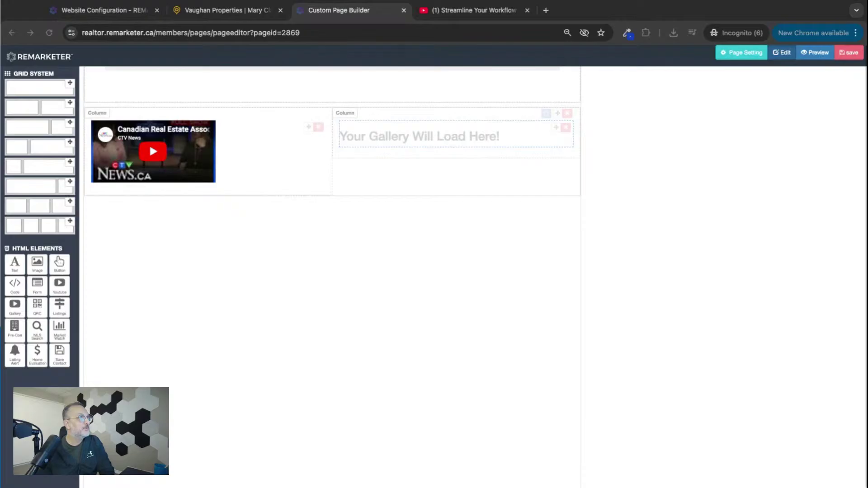
click(164, 343)
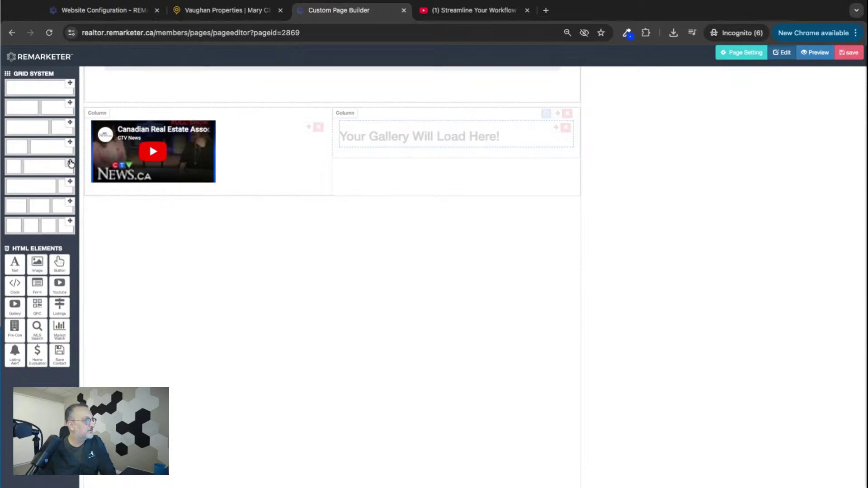
click(71, 162)
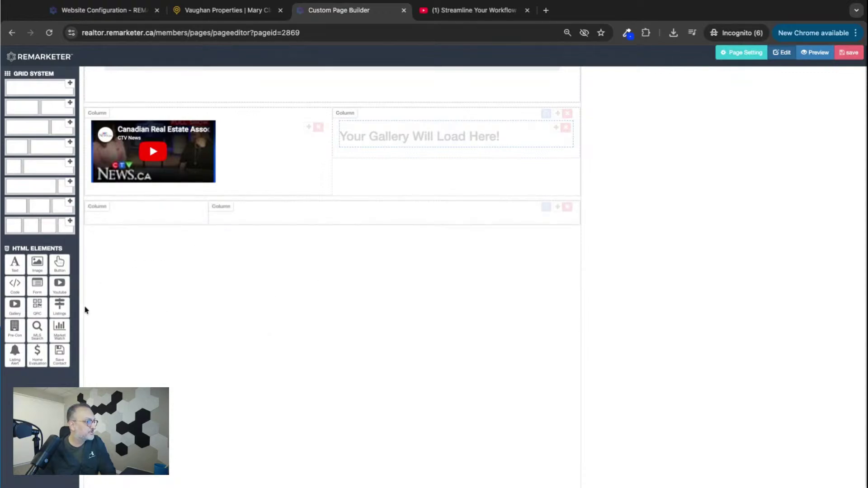
drag(40, 310, 92, 230)
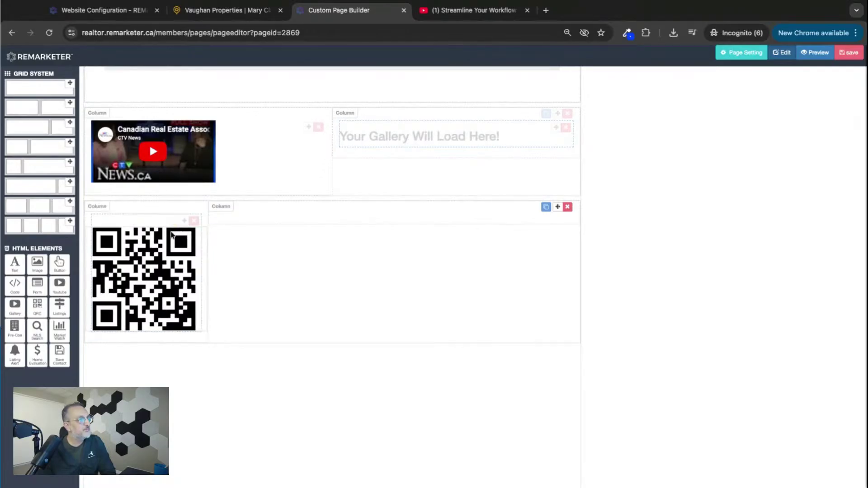
click(173, 222)
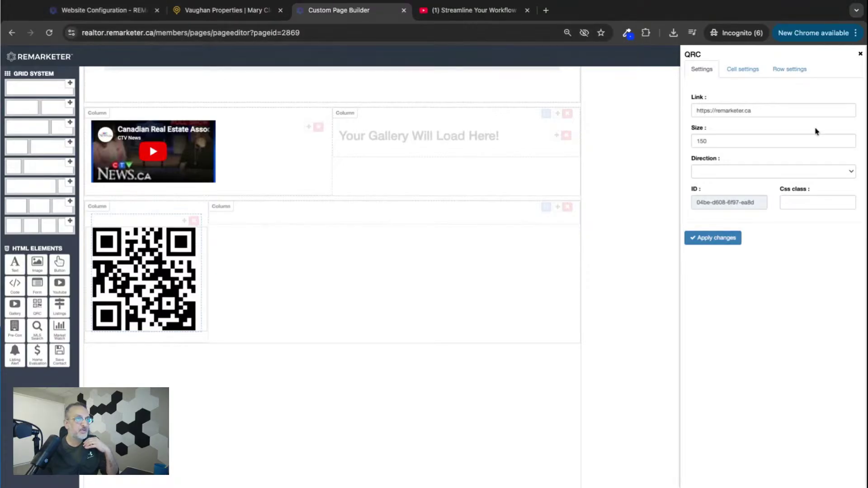
Step: Check the Sold Listings page on the demo website for properties
click(126, 10)
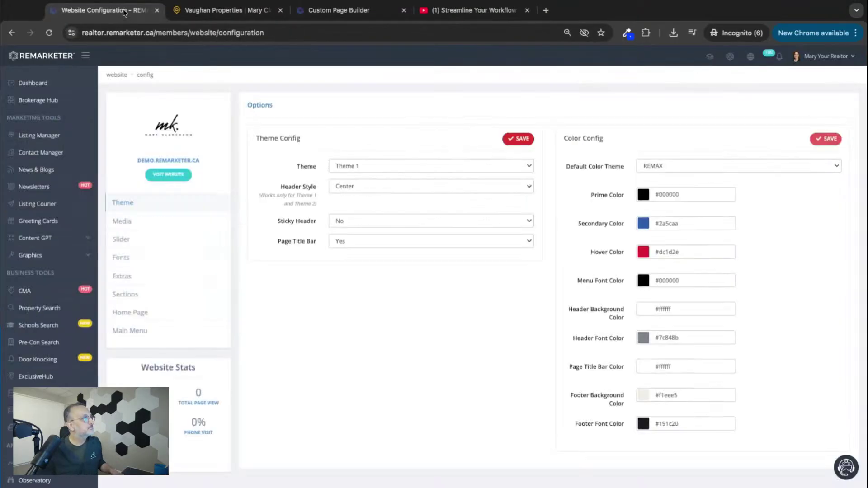
click(221, 10)
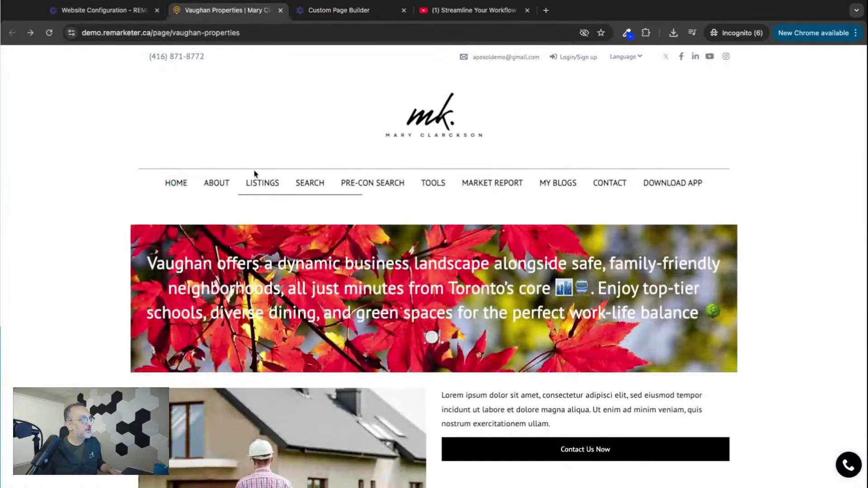
mouse_move(267, 187)
click(270, 259)
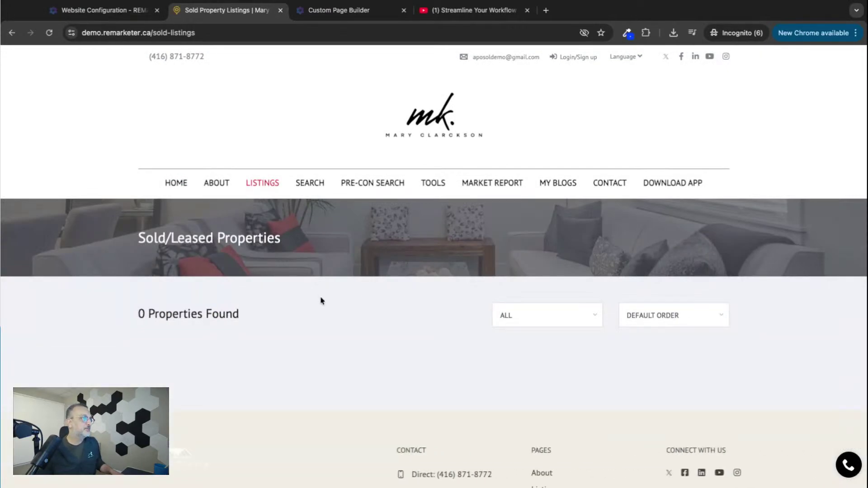
scroll(322, 301, down, 1)
Step: Open the demo website's Exclusive Listings page, look through its properties and copy the page's web address
mouse_move(260, 166)
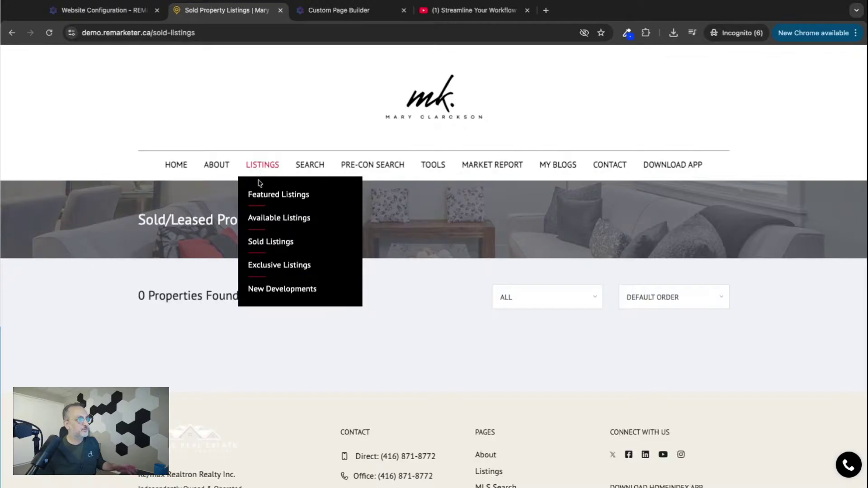
click(270, 265)
scroll(325, 348, down, 5)
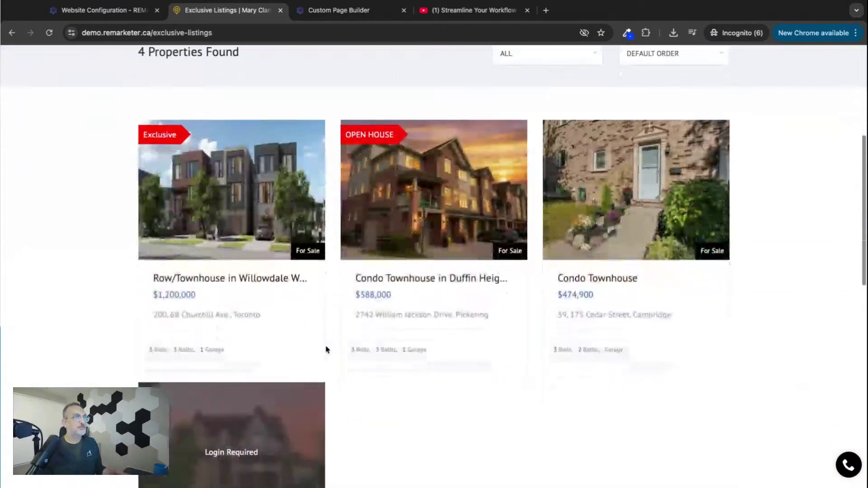
scroll(326, 349, down, 2)
scroll(374, 359, up, 7)
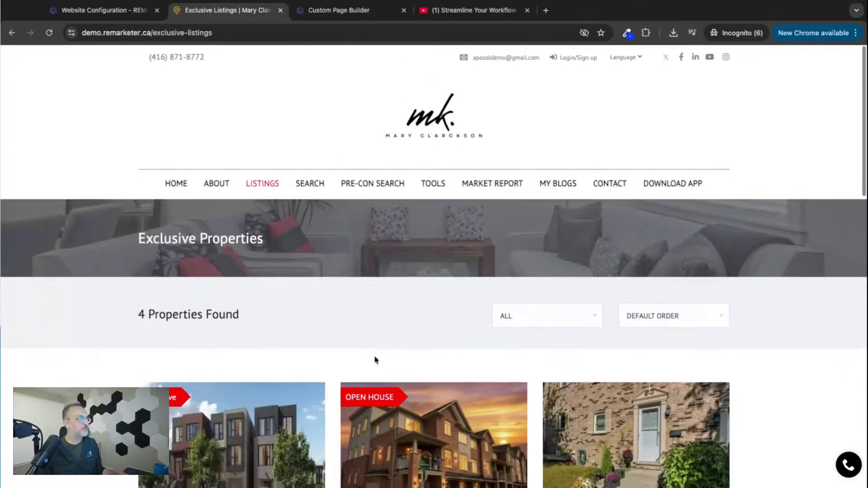
click(154, 31)
key(ctrl+c)
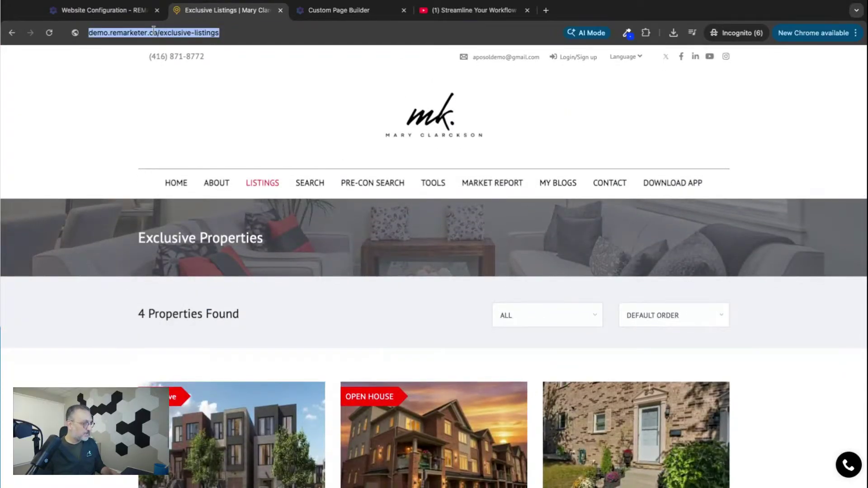
click(363, 13)
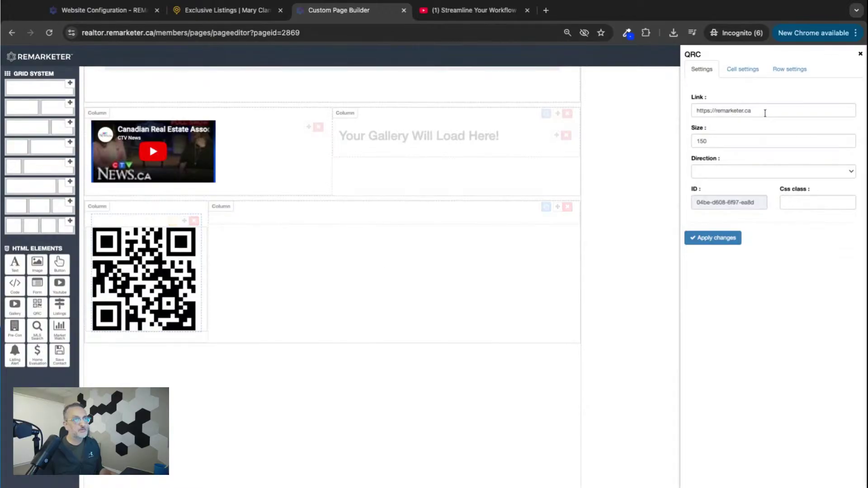
triple_click(765, 113)
key(ctrl+v)
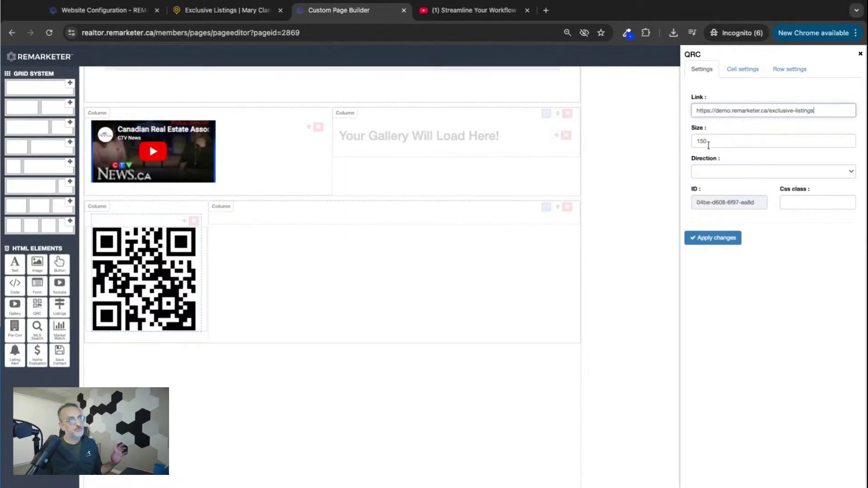
click(712, 173)
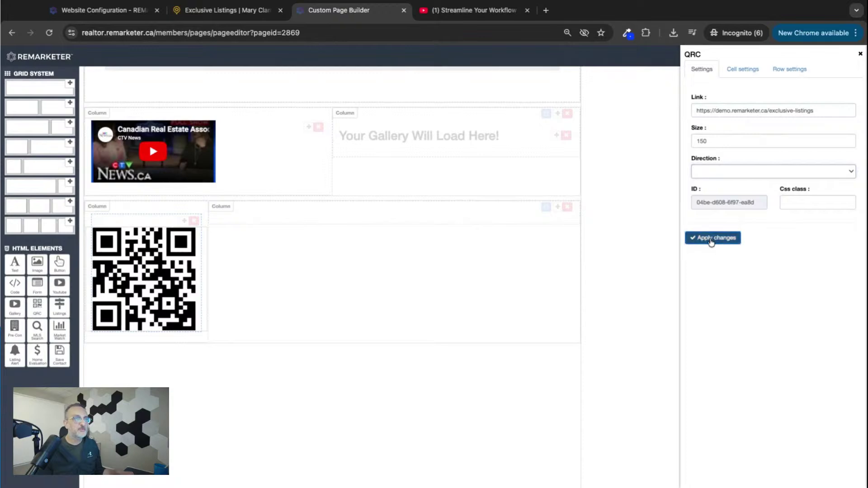
click(712, 240)
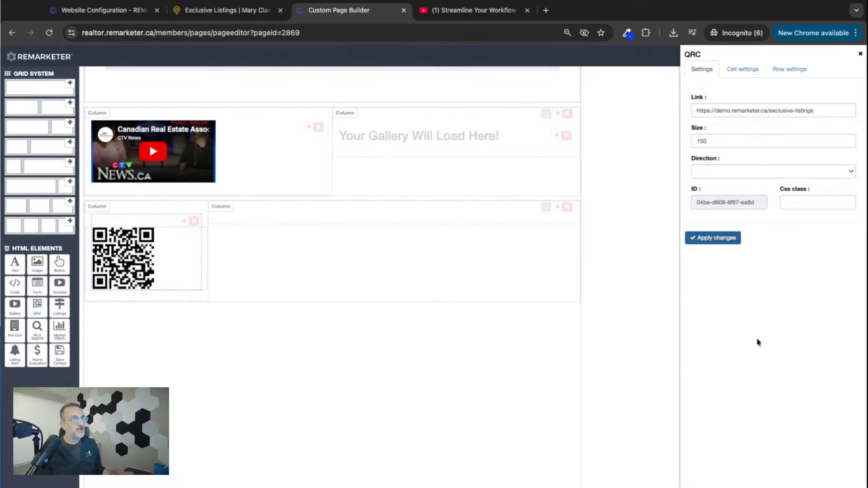
Step: Set the QR code's size to 100%, apply the change and close its settings
double_click(714, 141)
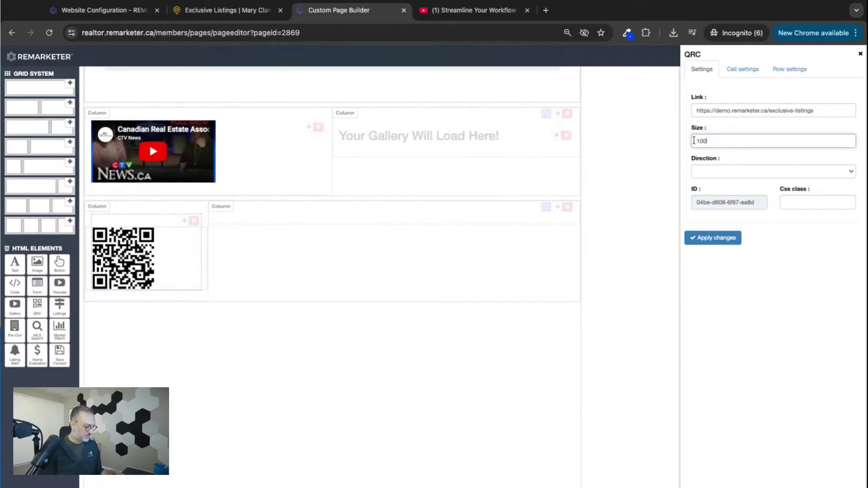
text(100%)
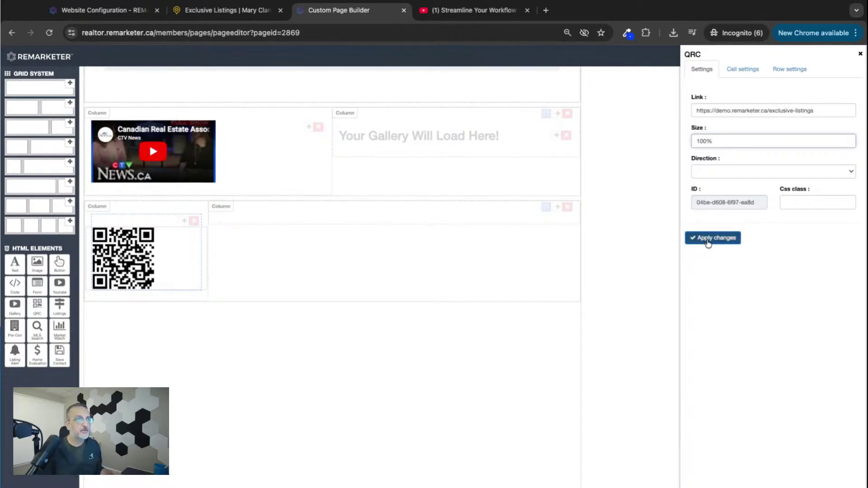
click(708, 241)
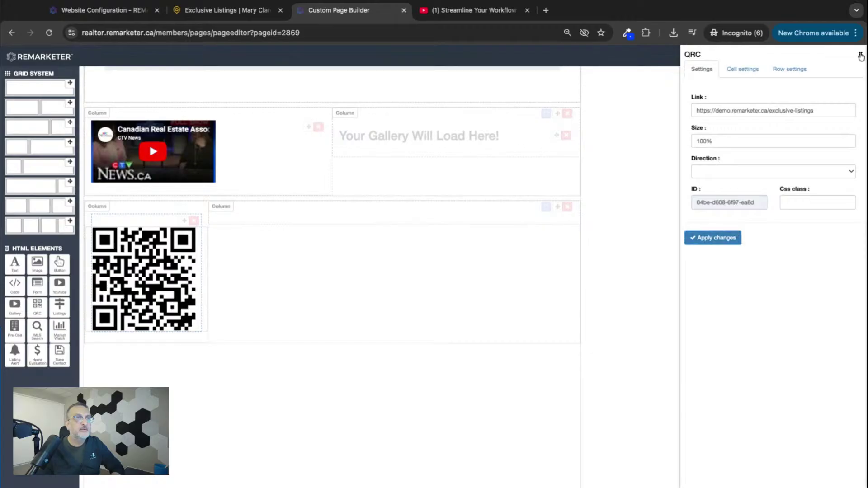
click(860, 54)
Step: Add a text element in the wide column beside the QR code and replace its placeholder with "Scan this QR Code to view our Exclusive Listings"
drag(15, 264, 343, 219)
click(545, 219)
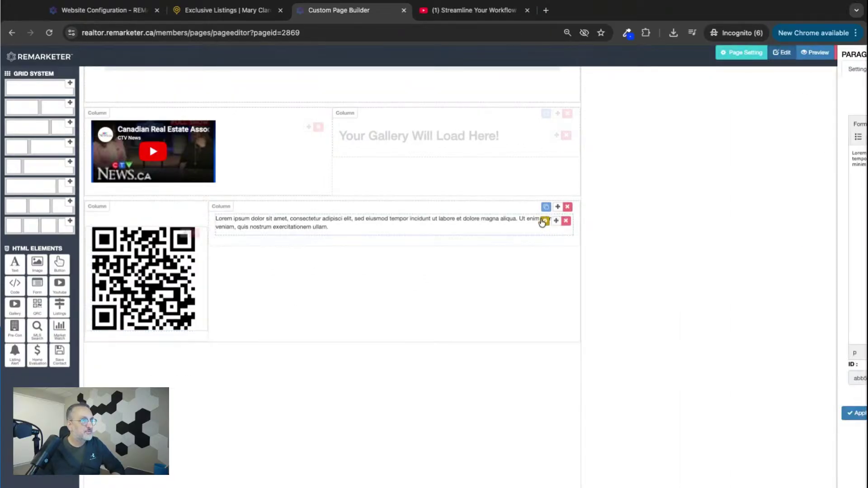
drag(695, 152, 720, 159)
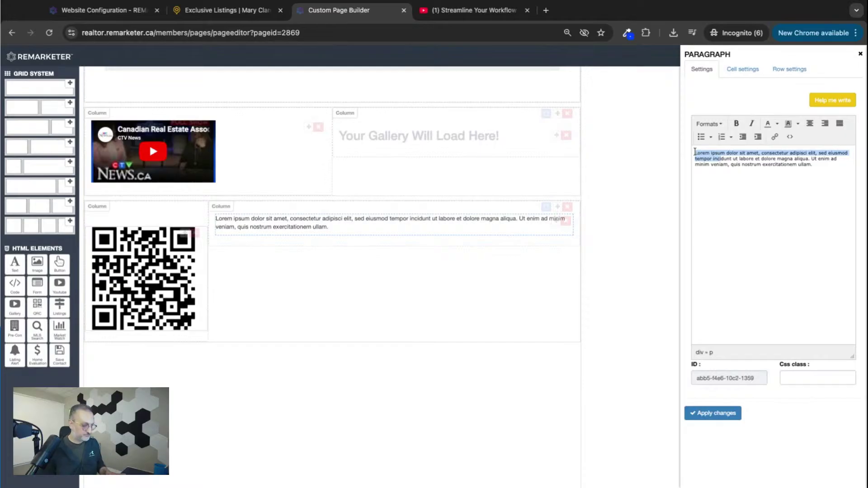
key(ctrl+a)
key(BackSpace)
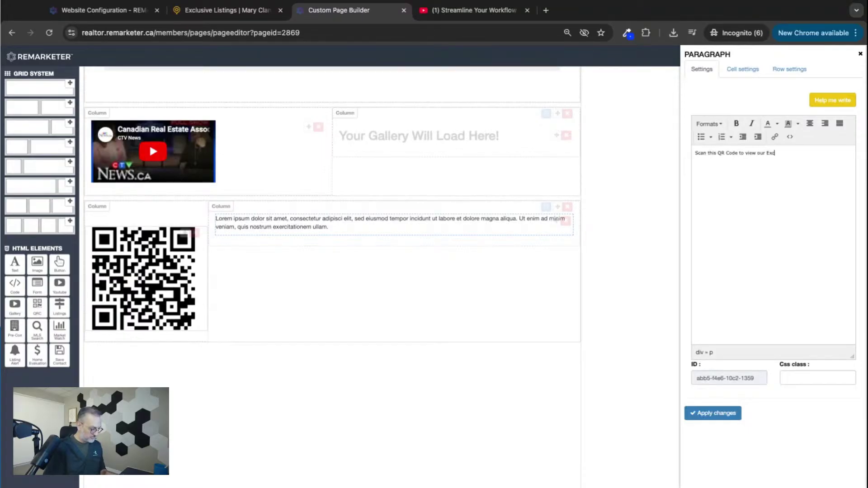
text(Listings)
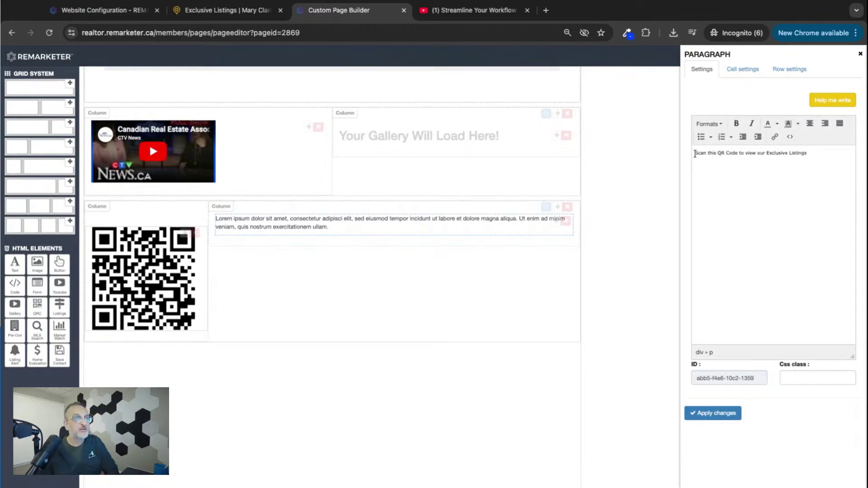
Step: Format the caption "Scan this QR Code to view our Exclusive Listings" as Heading 1, apply the change and close its settings
drag(695, 154, 807, 154)
click(709, 124)
mouse_move(711, 152)
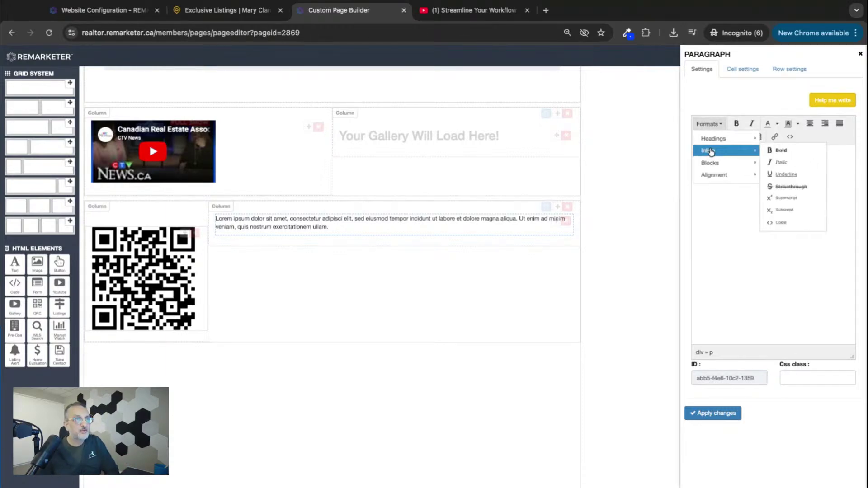
click(786, 146)
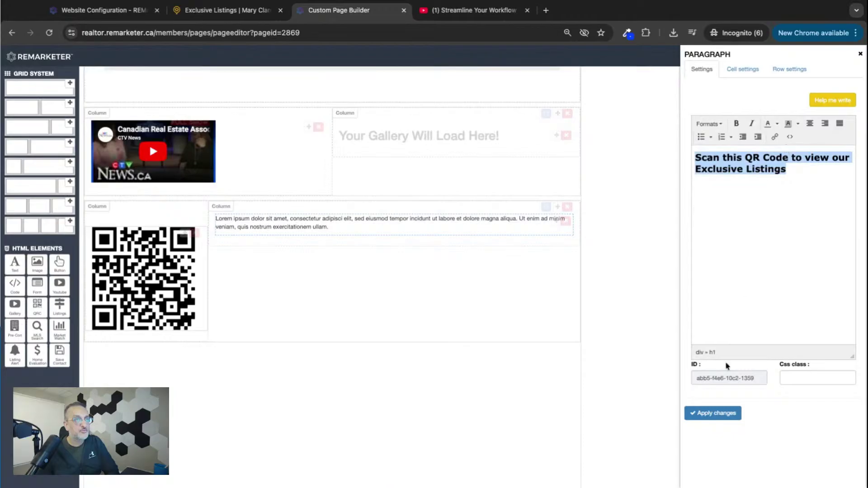
click(716, 412)
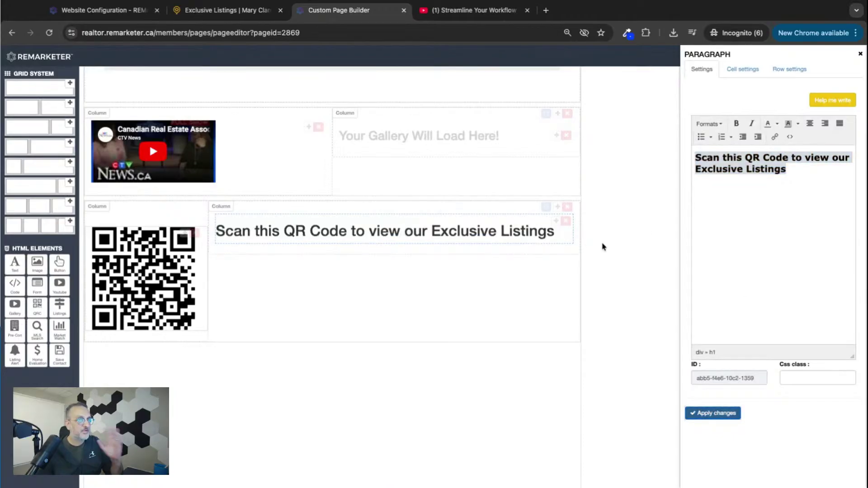
click(860, 55)
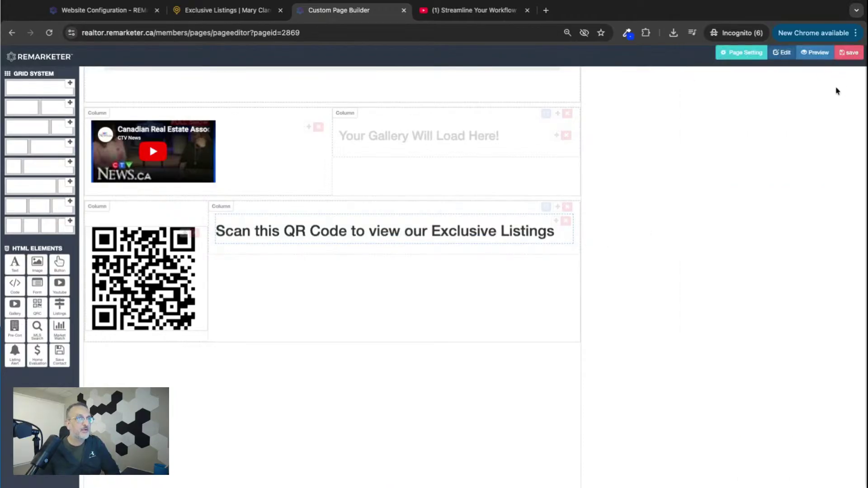
Step: Save the custom page in the page builder and dismiss the save dialog
scroll(634, 312, up, 1)
scroll(635, 312, up, 4)
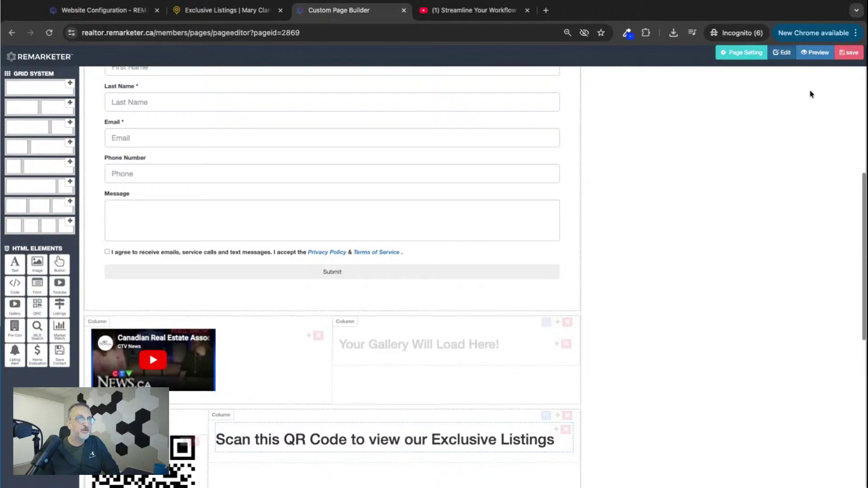
click(849, 53)
click(537, 194)
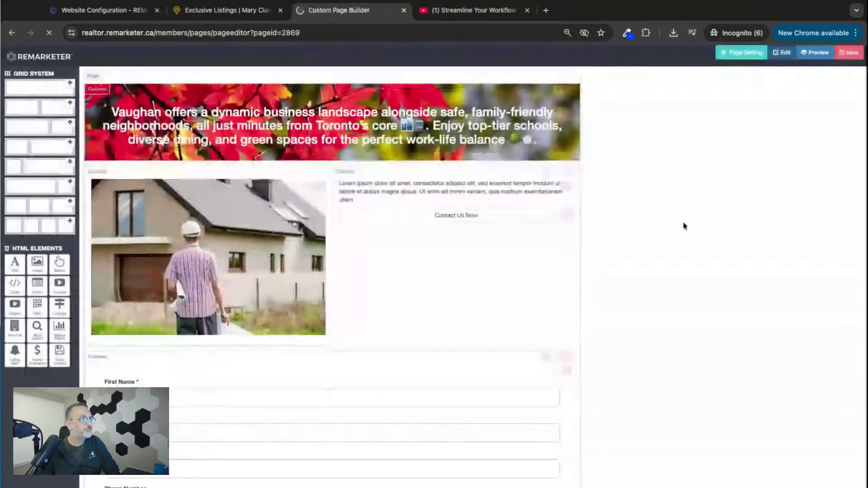
Step: Go to the website's custom pages list and view the live Vaughan Properties page
click(219, 12)
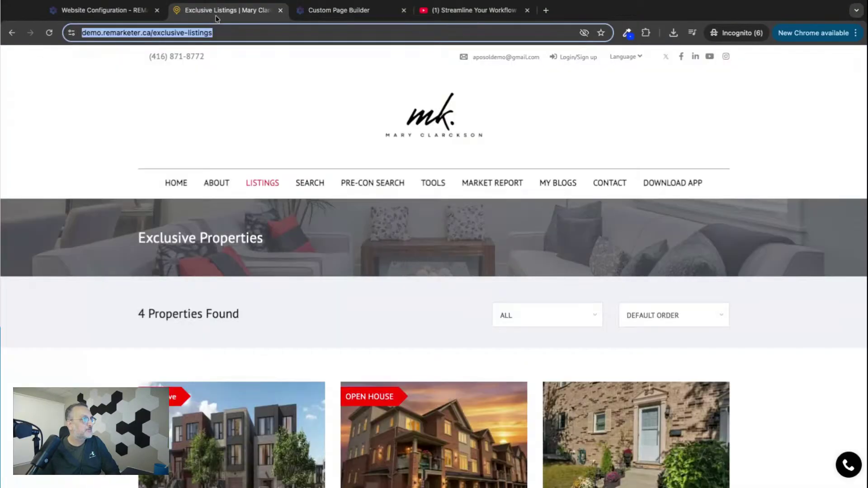
click(127, 13)
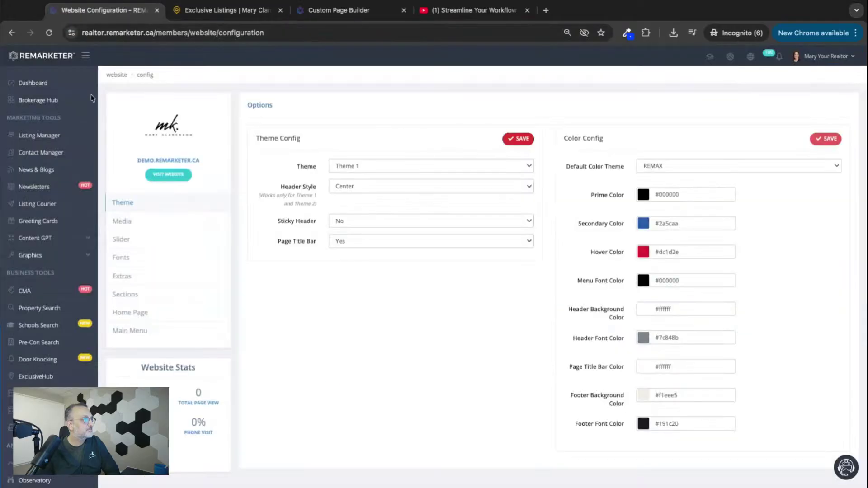
scroll(36, 300, down, 4)
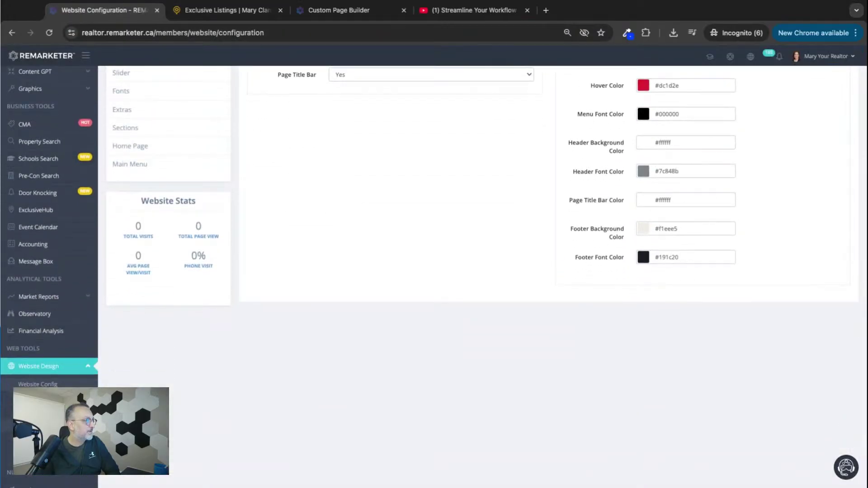
click(38, 441)
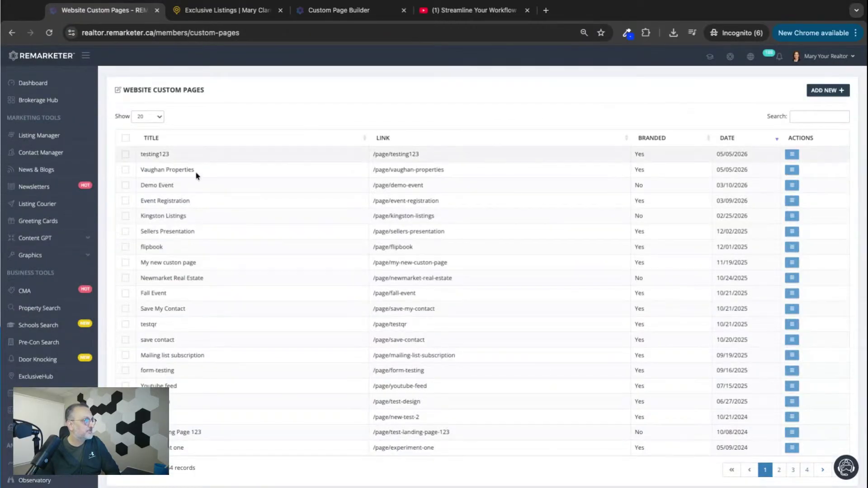
click(790, 172)
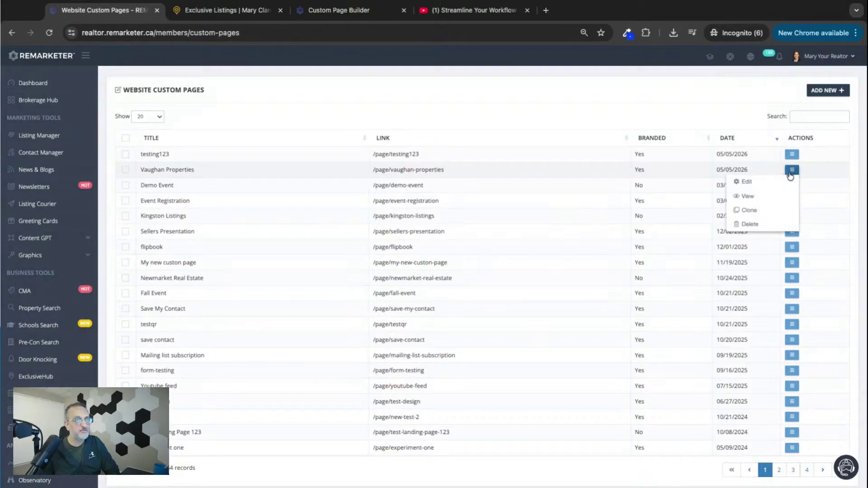
click(747, 195)
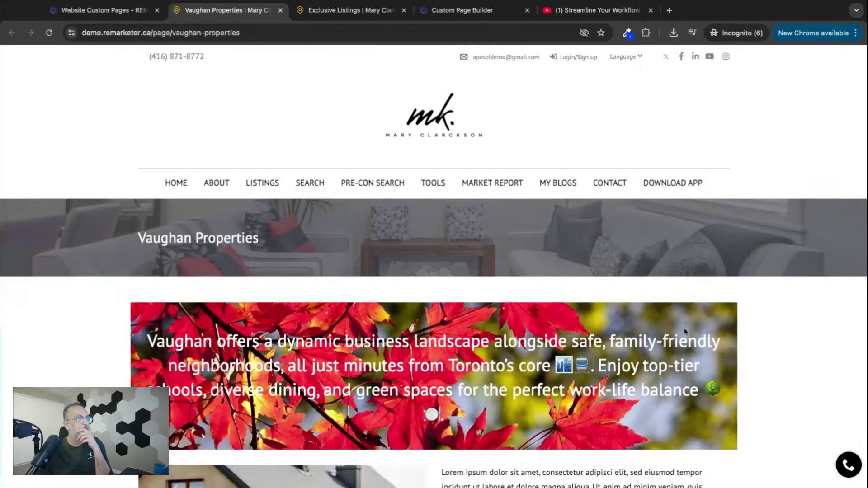
Step: Examine the live Vaughan Properties page from banner to footer, including the contact form, video, gallery and QR code
scroll(752, 349, down, 10)
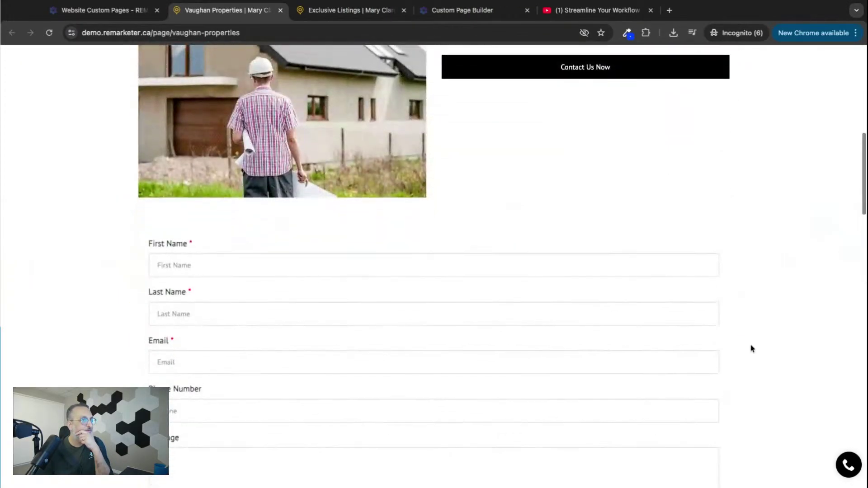
scroll(751, 349, up, 3)
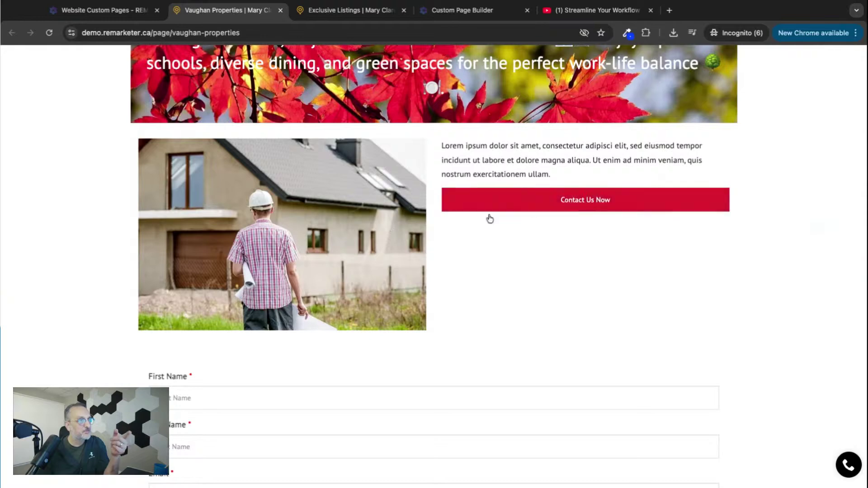
scroll(611, 292, down, 12)
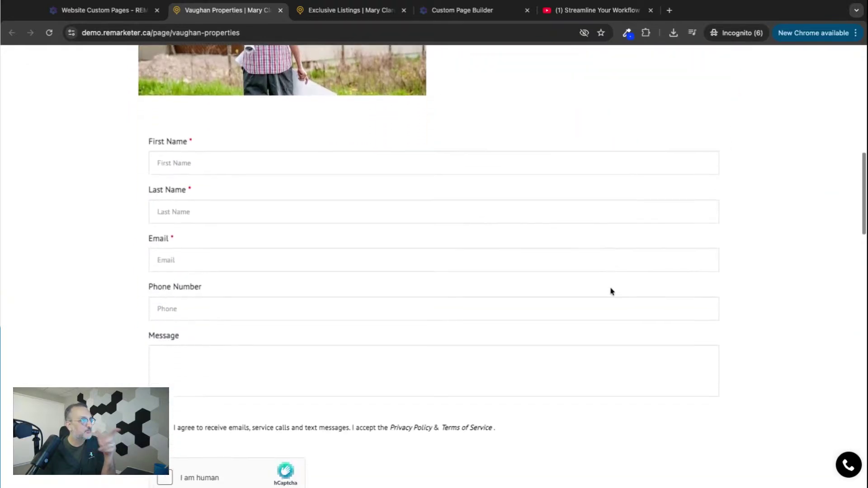
scroll(510, 382, down, 1)
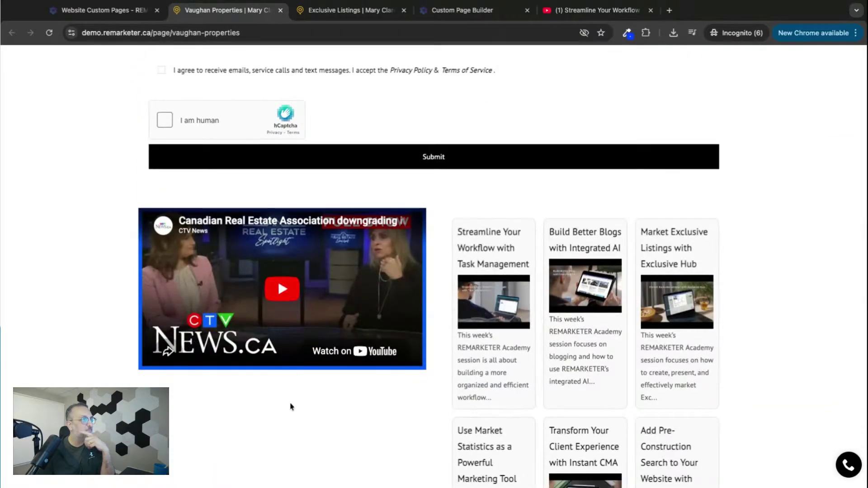
scroll(343, 345, down, 4)
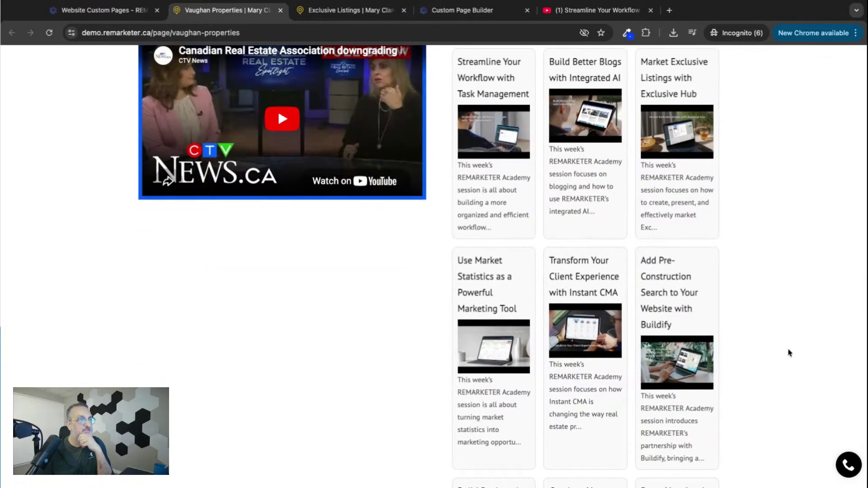
scroll(789, 353, down, 9)
scroll(788, 352, up, 5)
scroll(789, 353, up, 5)
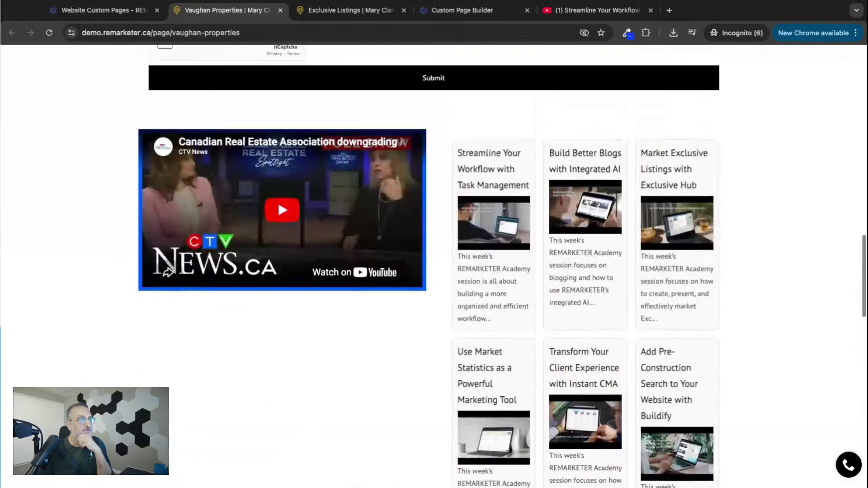
scroll(789, 352, down, 13)
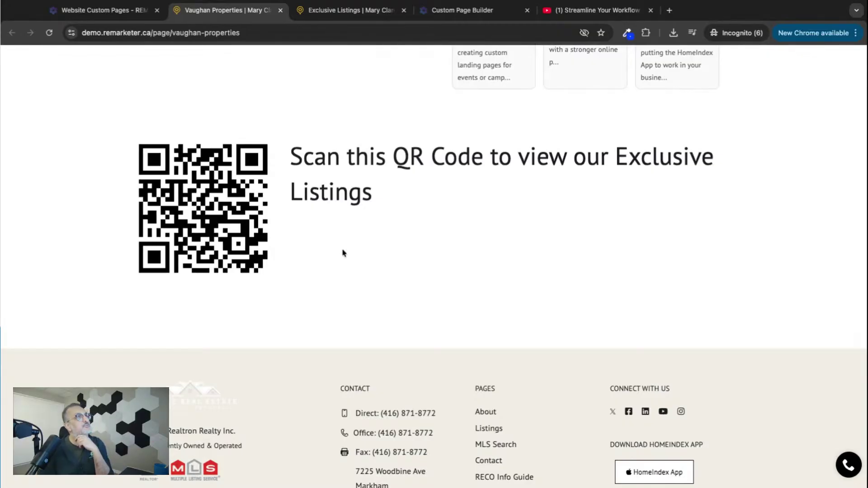
scroll(434, 267, up, 20)
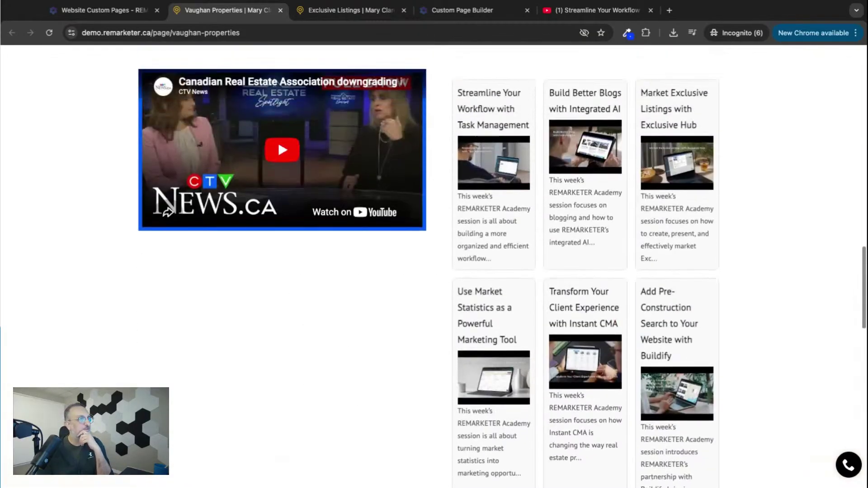
scroll(433, 266, up, 8)
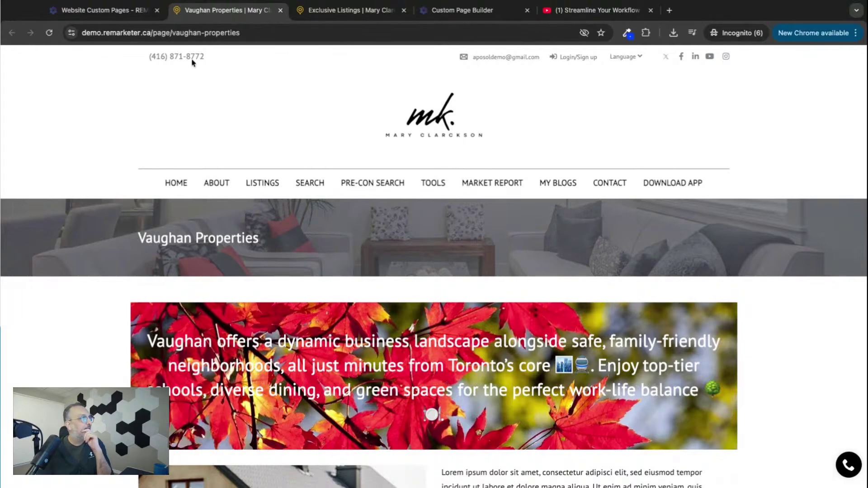
Step: Check the Vaughan Properties link in the custom pages list against its live page
click(104, 10)
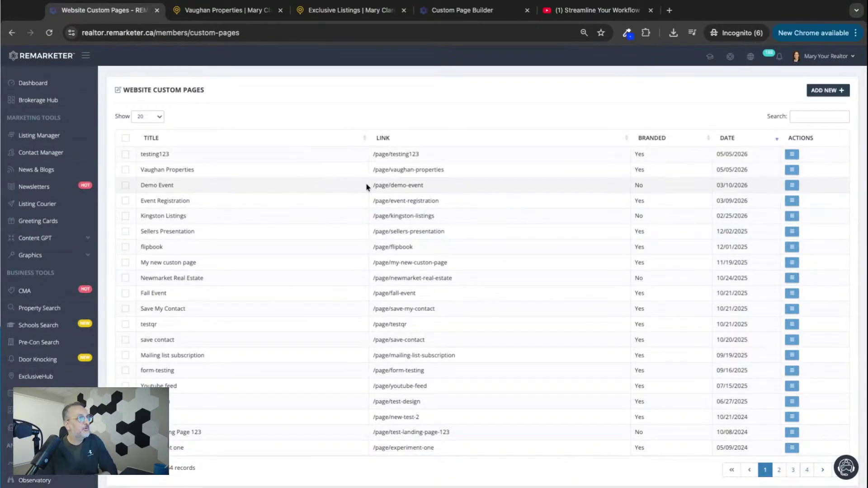
click(374, 172)
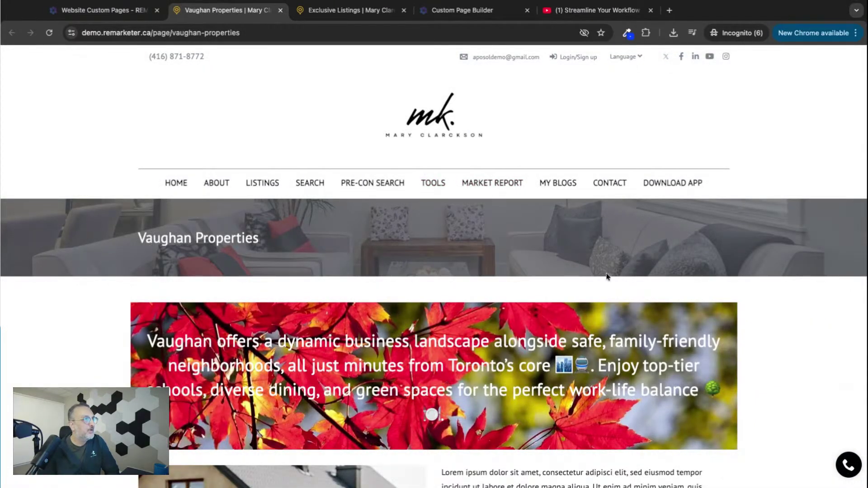
mouse_move(266, 189)
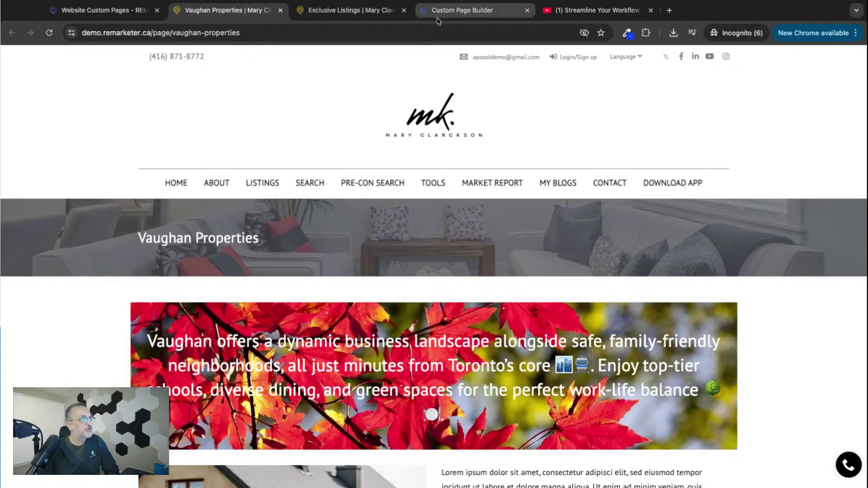
click(98, 13)
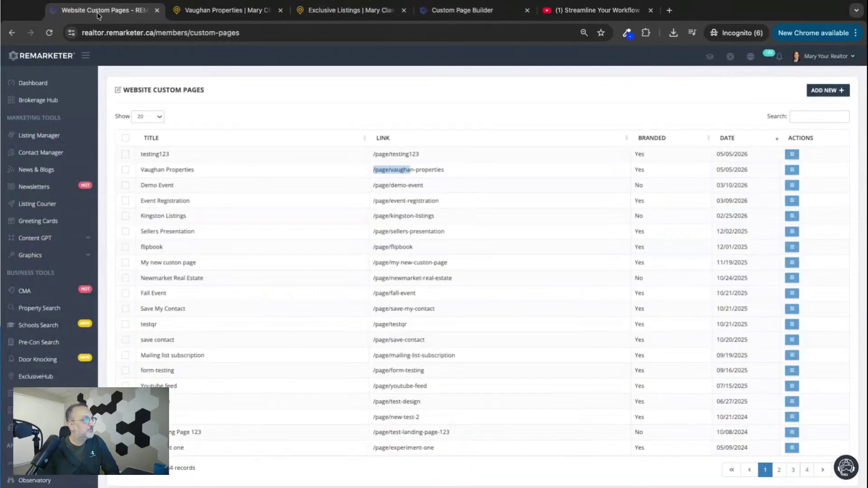
click(415, 169)
drag(450, 173, 379, 170)
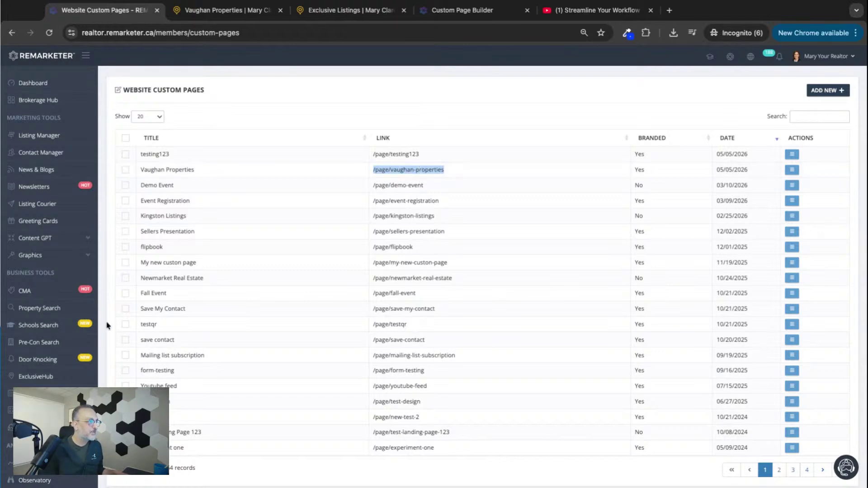
Step: Open the main menu options in the website configuration
scroll(420, 171, down, 3)
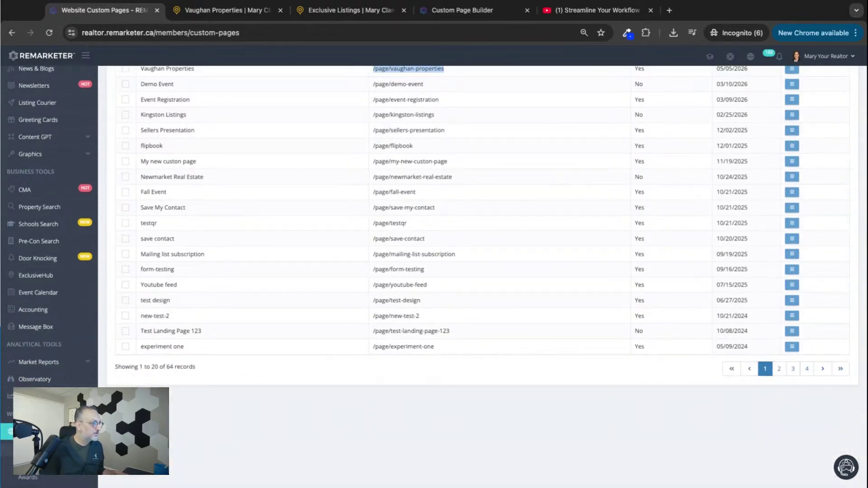
click(36, 448)
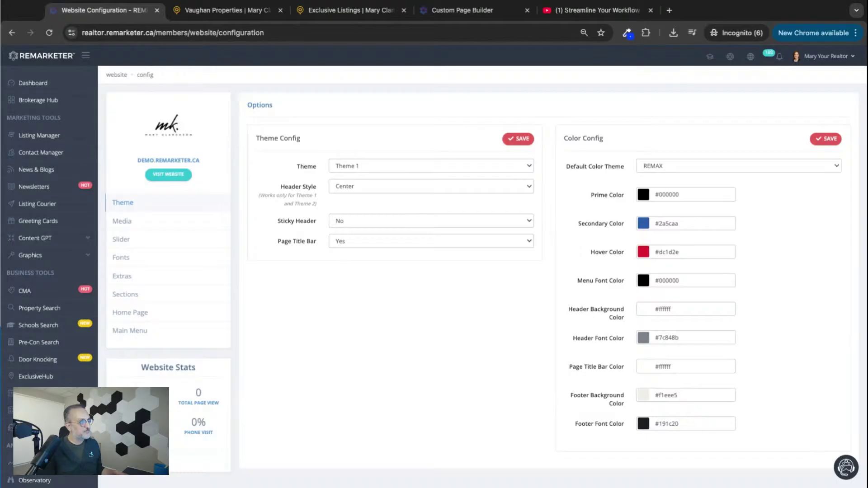
click(138, 332)
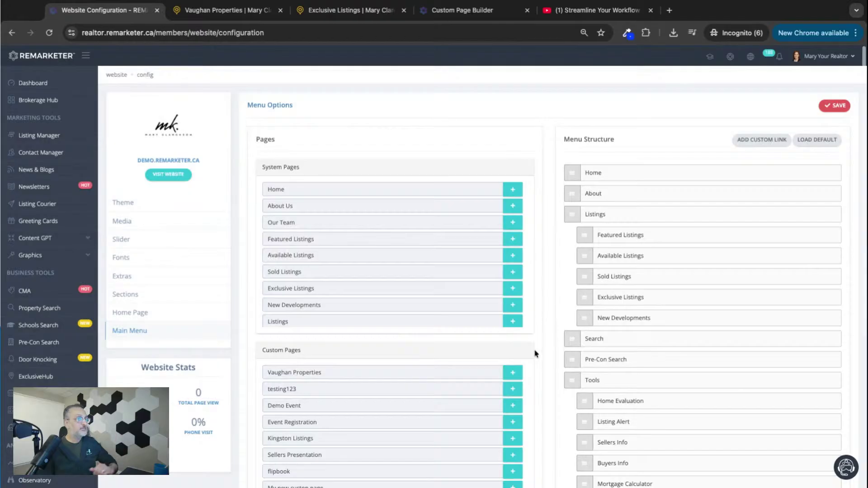
Step: Add the Vaughan Properties custom page to the website's menu structure
scroll(535, 354, down, 3)
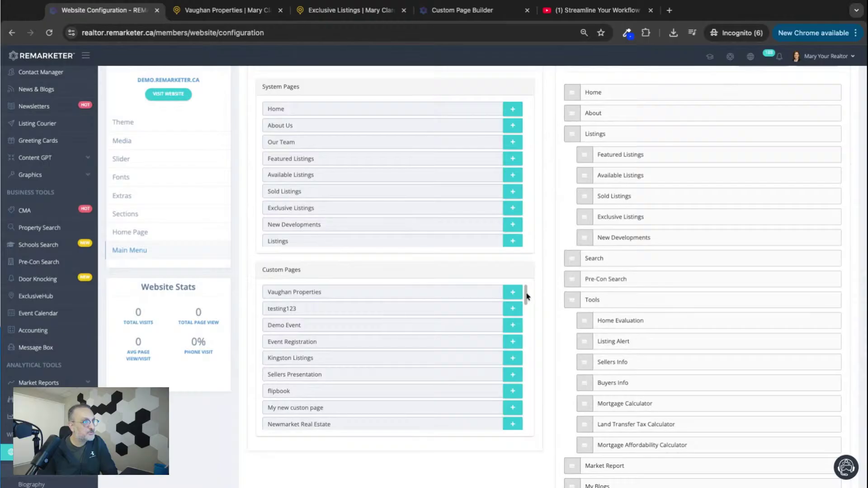
scroll(527, 296, down, 20)
scroll(526, 295, up, 19)
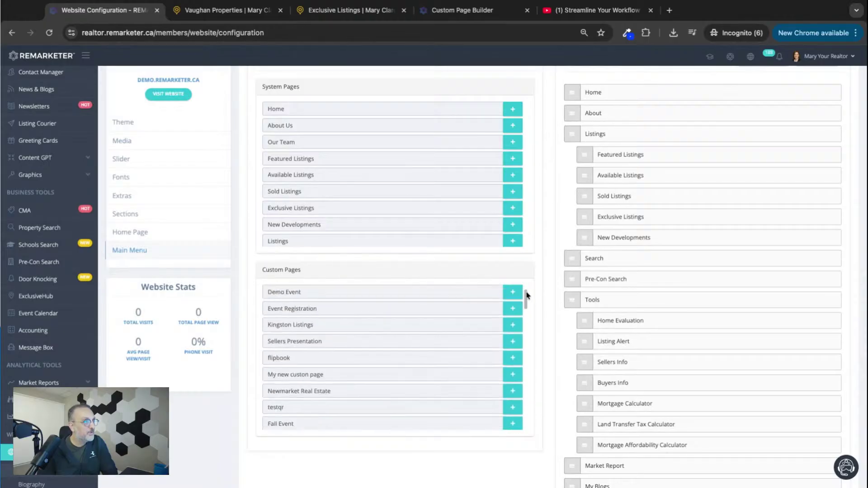
scroll(527, 296, up, 2)
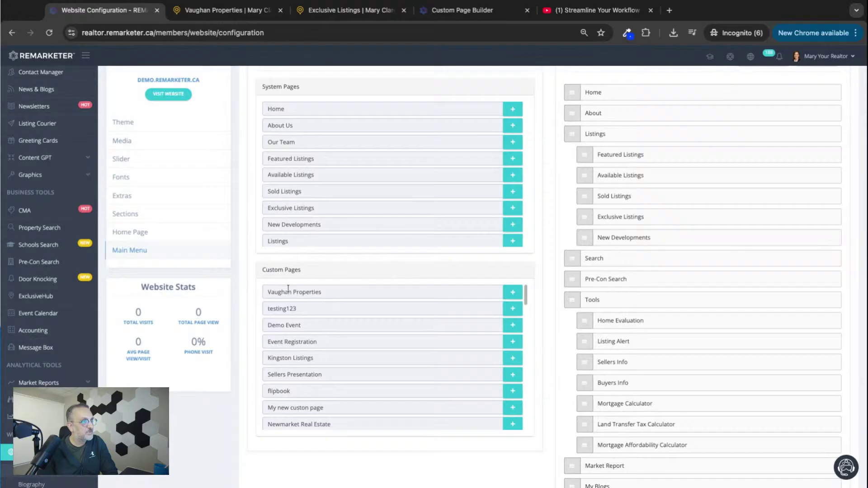
scroll(559, 314, up, 2)
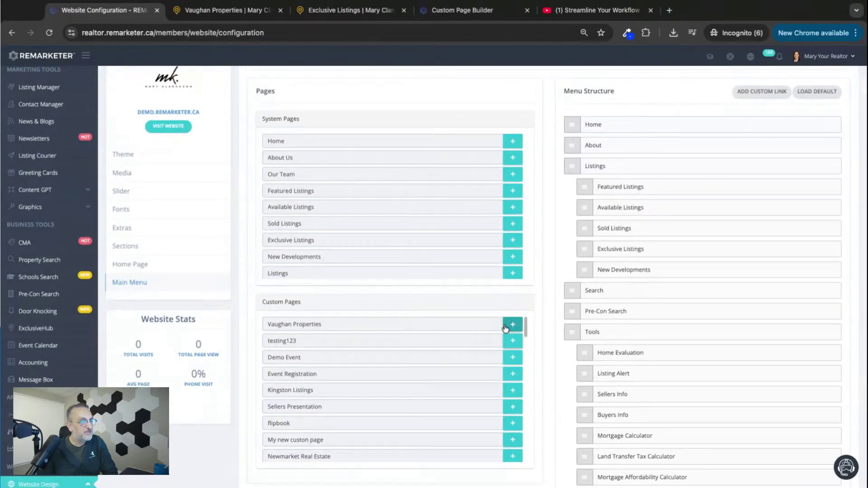
click(512, 325)
scroll(546, 385, down, 5)
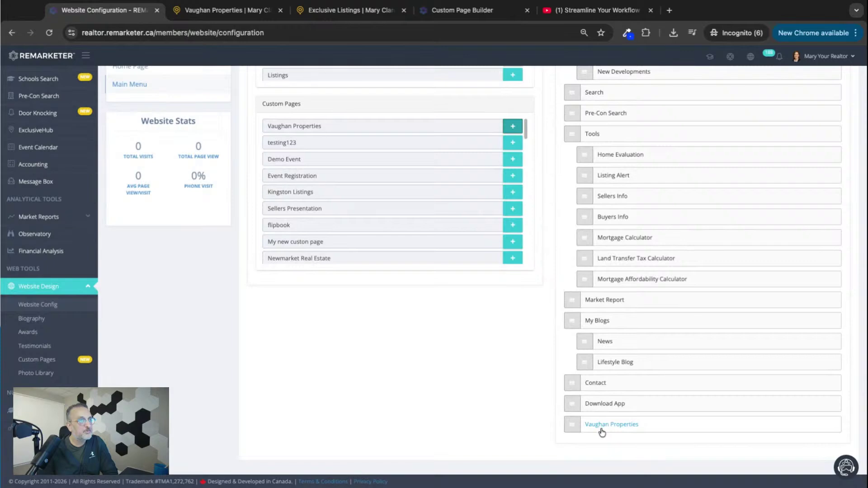
scroll(581, 174, up, 6)
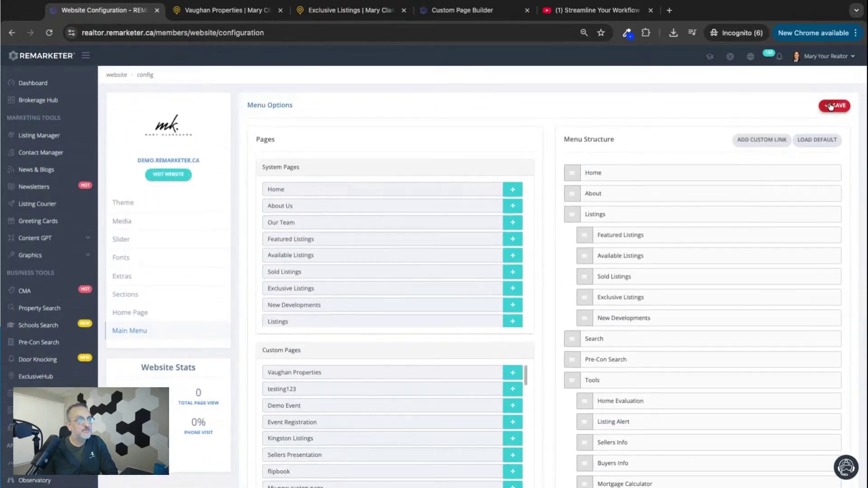
Step: Save the menu structure, reload the live site and open Vaughan Properties from its main menu
click(831, 106)
click(340, 12)
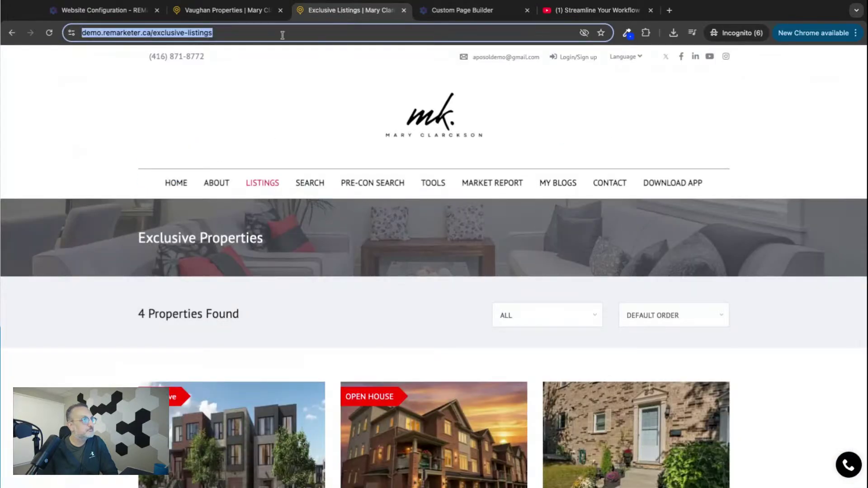
click(50, 33)
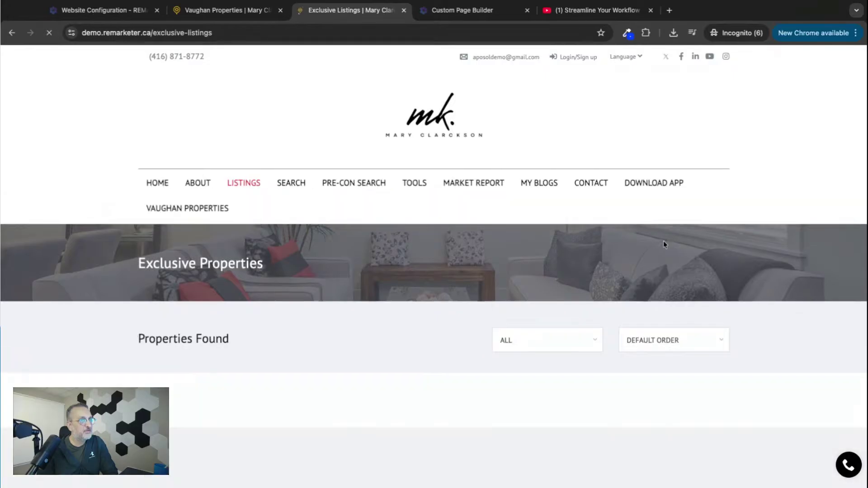
click(204, 211)
scroll(463, 414, down, 2)
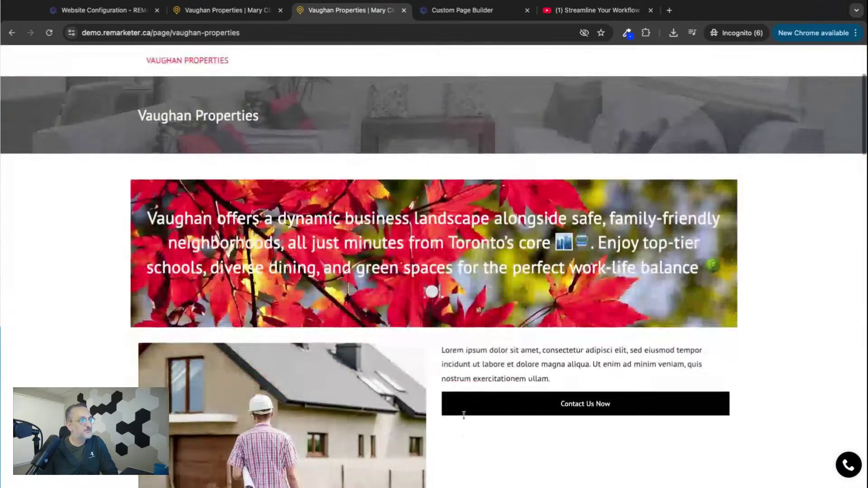
scroll(463, 415, up, 2)
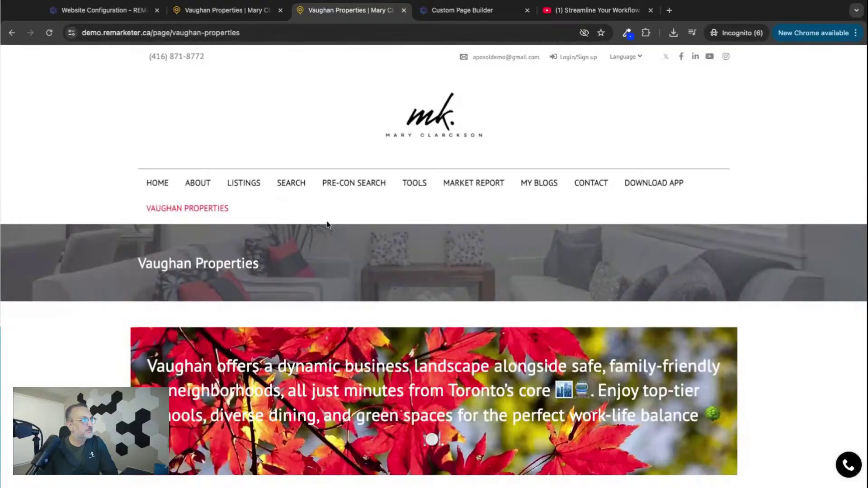
mouse_move(240, 186)
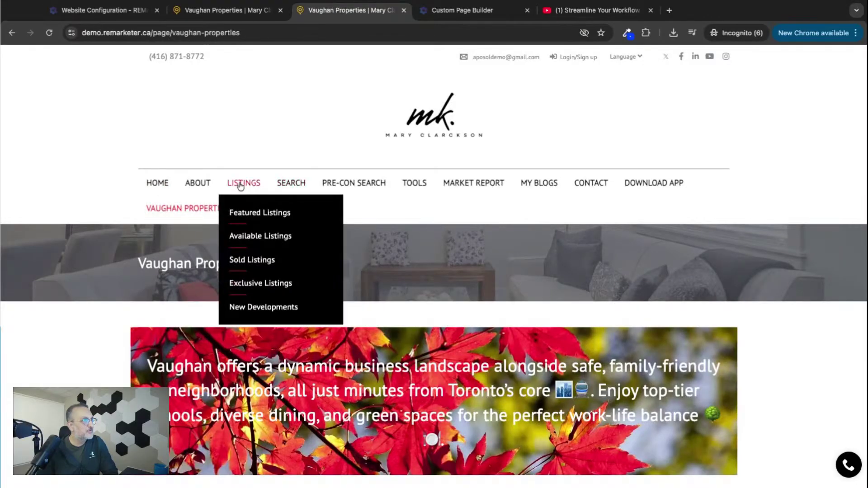
Step: Move Vaughan Properties under Listings in the menu structure, directly below Featured Listings, and save the menu
click(104, 10)
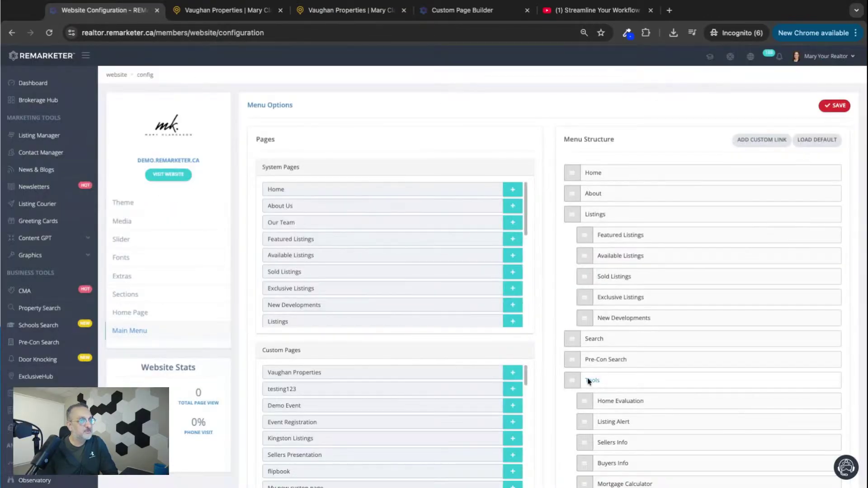
scroll(588, 381, down, 5)
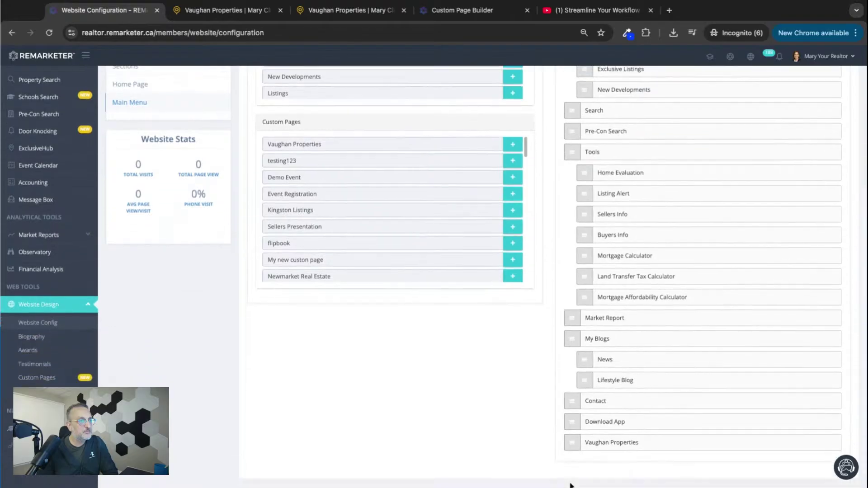
drag(573, 446, 587, 96)
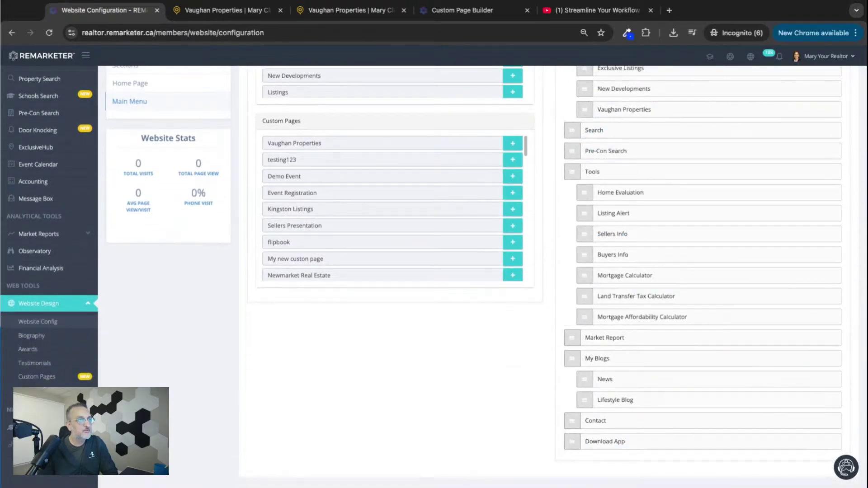
scroll(587, 108, up, 3)
drag(583, 228, 587, 151)
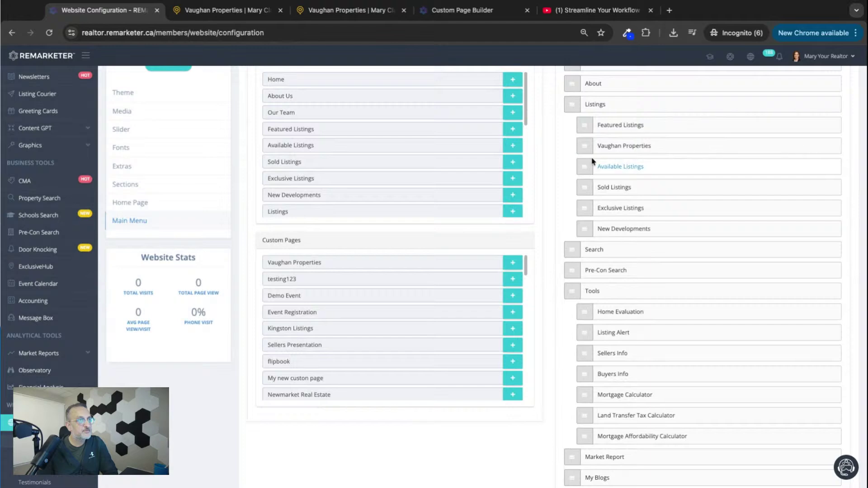
scroll(608, 186, up, 3)
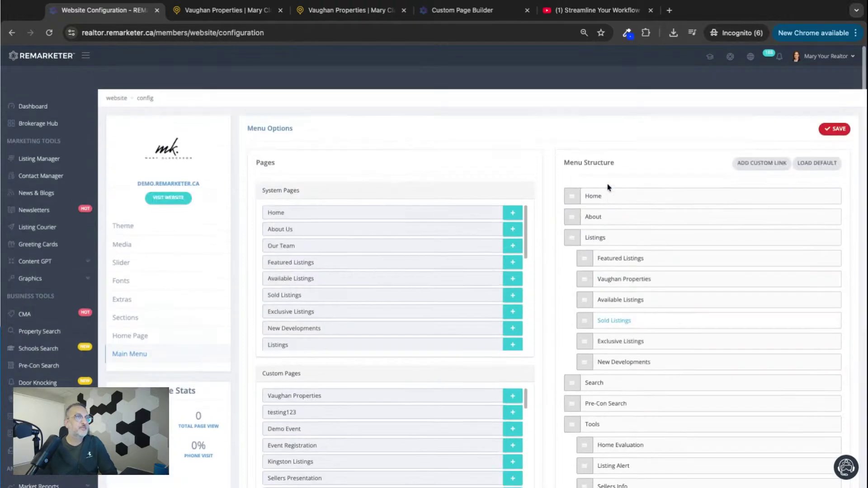
click(838, 107)
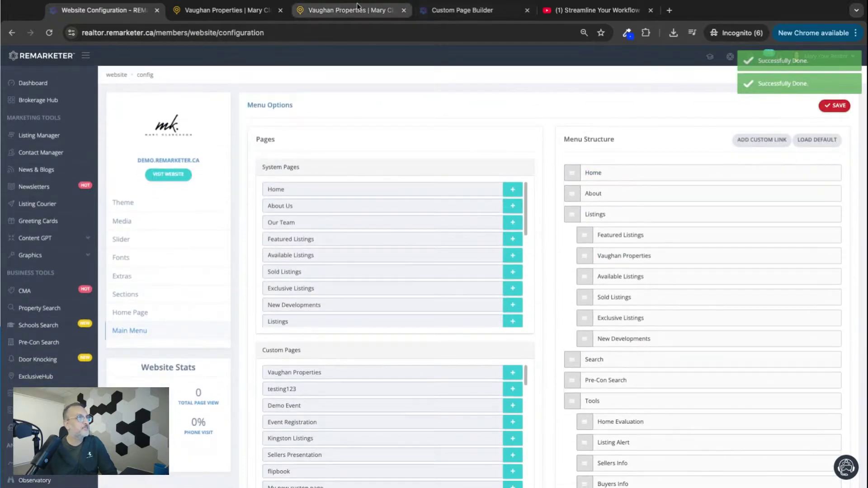
Step: Reload the live Vaughan Properties page and check the page's entry in the Listings submenu
click(212, 11)
click(46, 33)
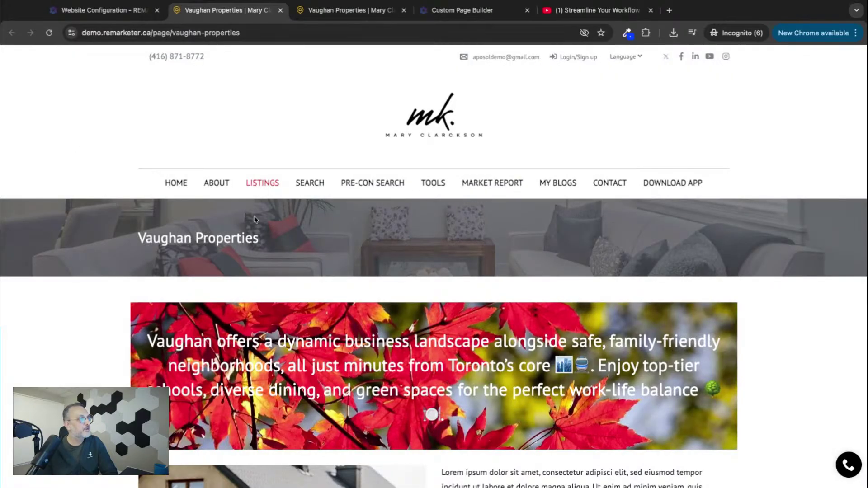
mouse_move(267, 195)
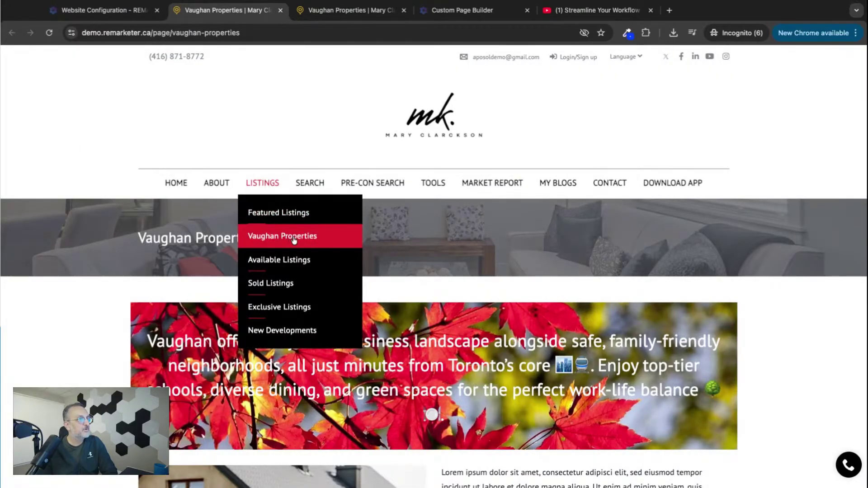
click(97, 11)
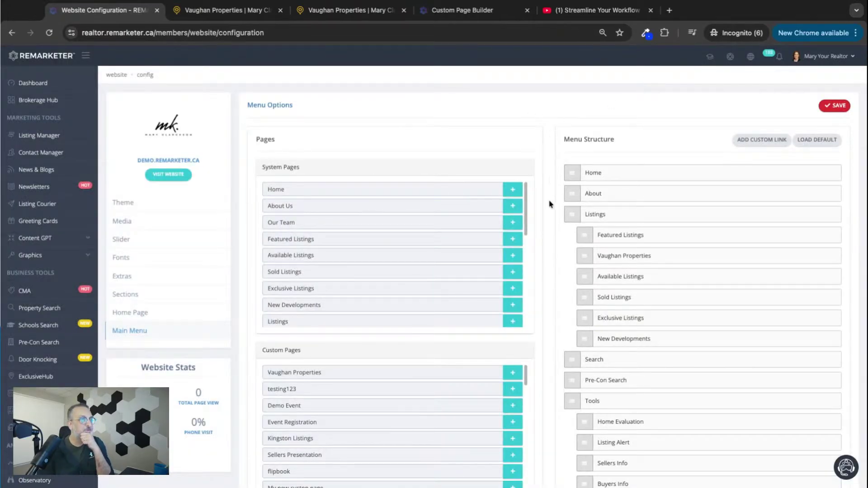
Step: Insert a single-column row between the contact form and the video row, and place a Code element in it
click(442, 14)
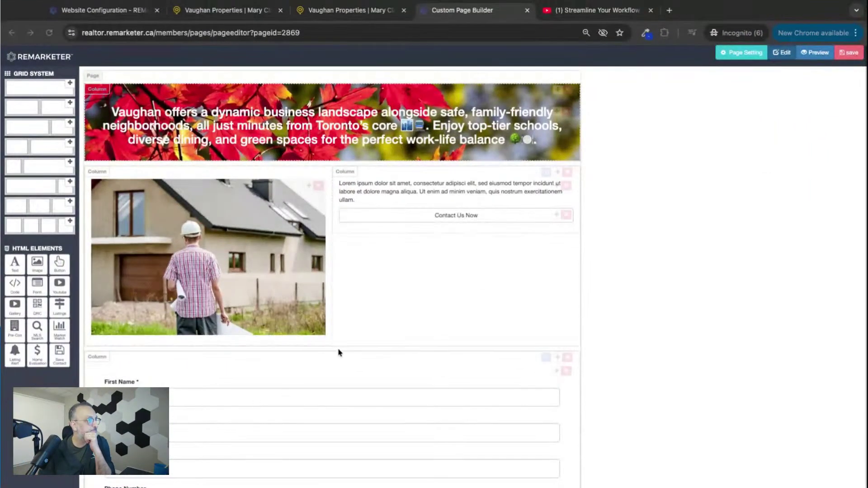
scroll(193, 333, down, 3)
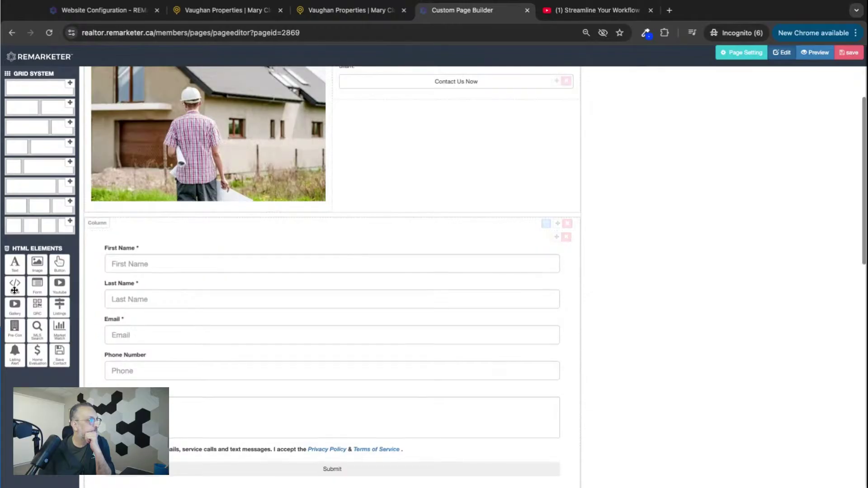
scroll(343, 211, down, 7)
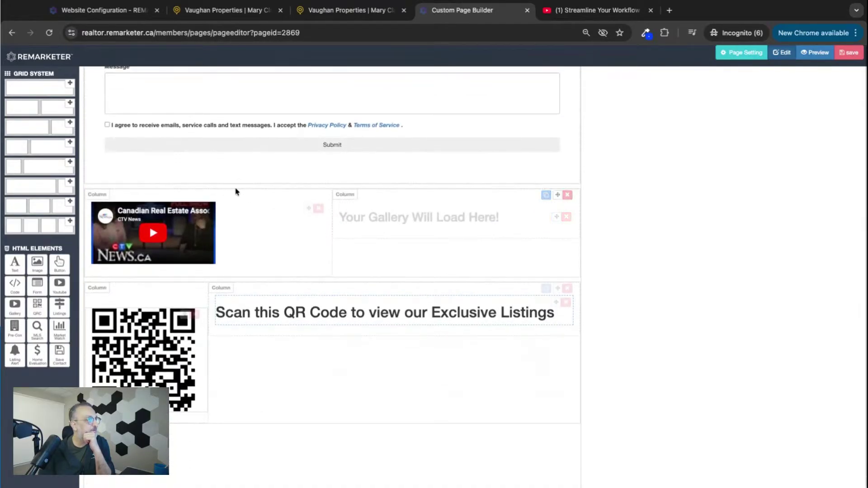
drag(69, 83, 158, 199)
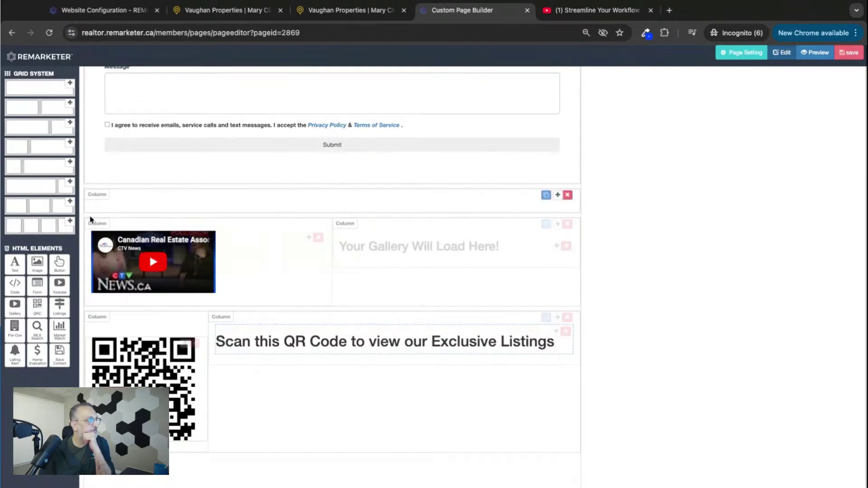
drag(13, 289, 240, 207)
Step: Inspect the new Code element's placeholder HTML in its settings, then close the settings without changes
click(545, 209)
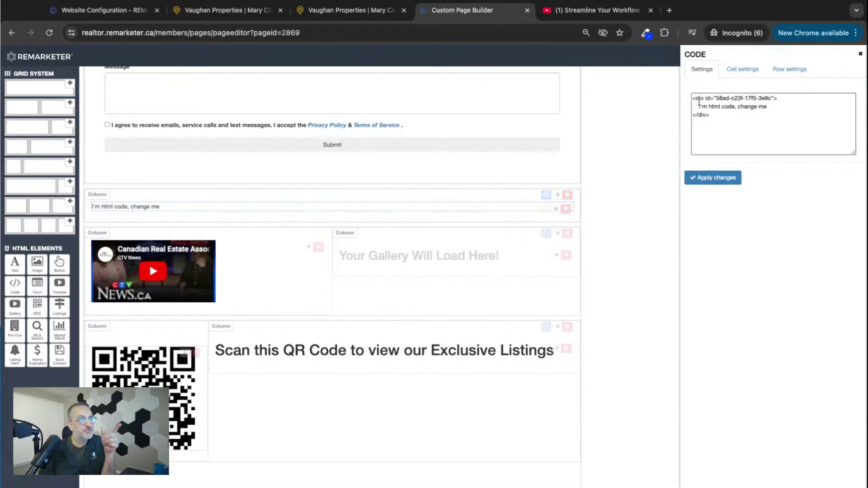
click(693, 99)
key(super+a)
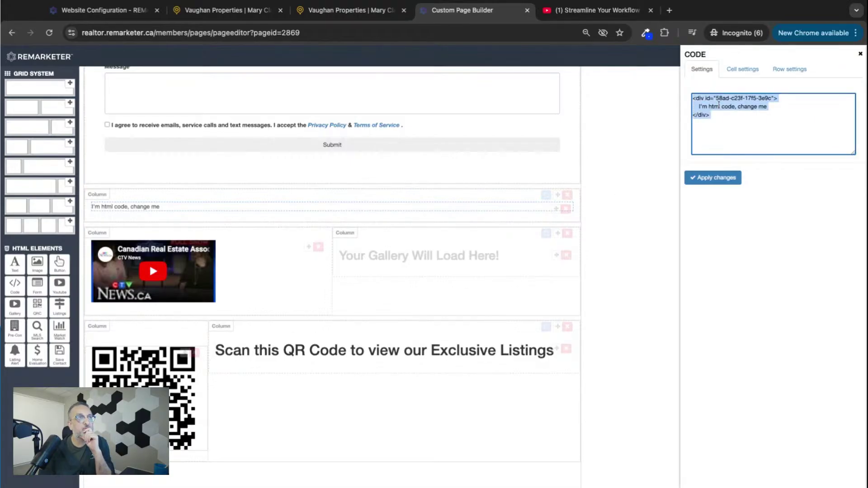
click(696, 4)
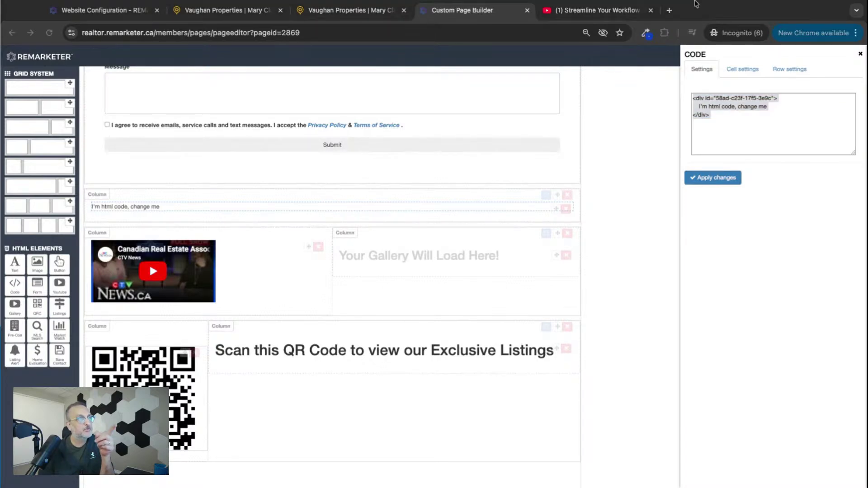
click(636, 368)
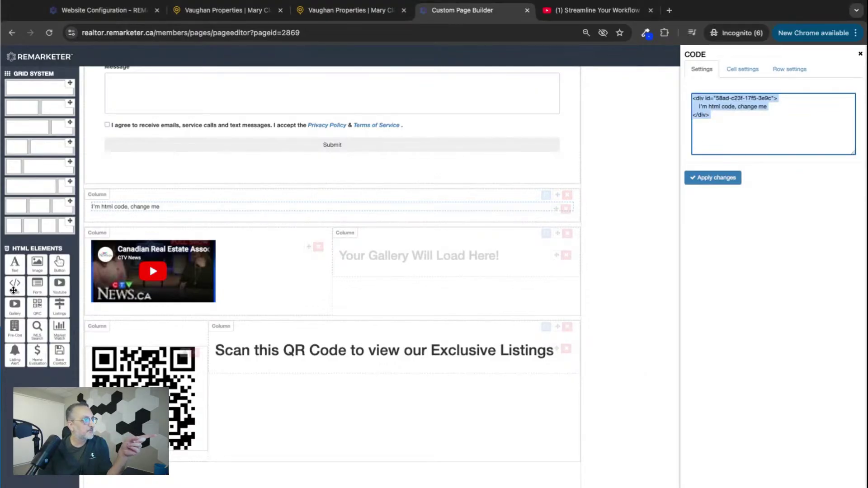
click(860, 55)
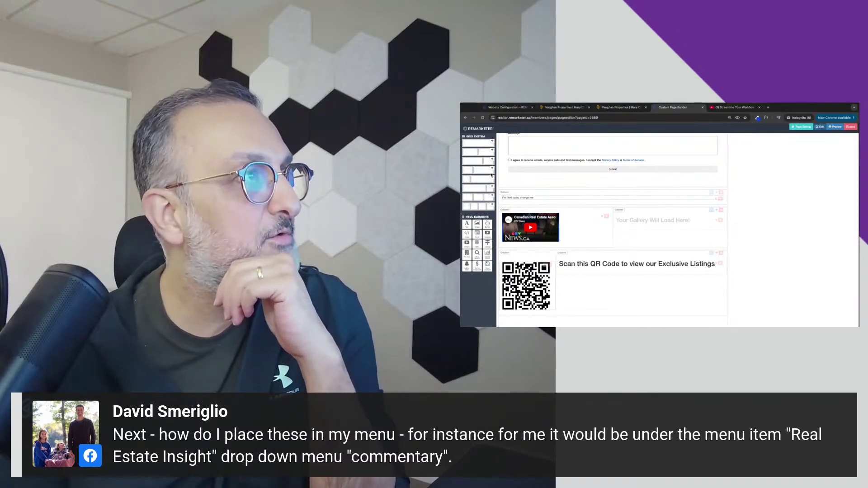
Step: Review the main menu options in the website configuration, including the list of available custom pages
click(506, 107)
scroll(619, 256, down, 3)
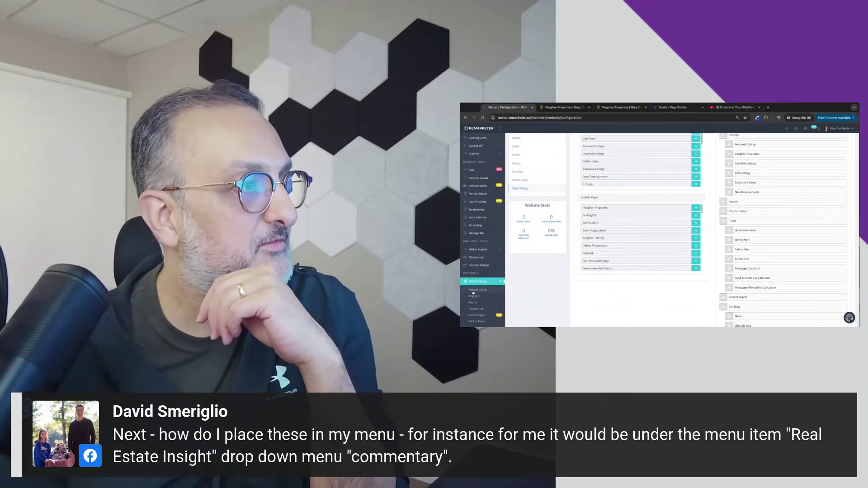
click(518, 255)
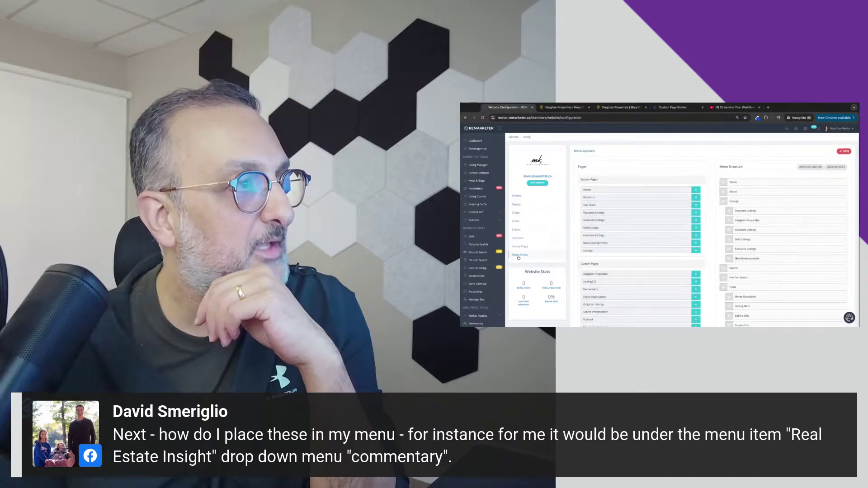
scroll(637, 277, down, 5)
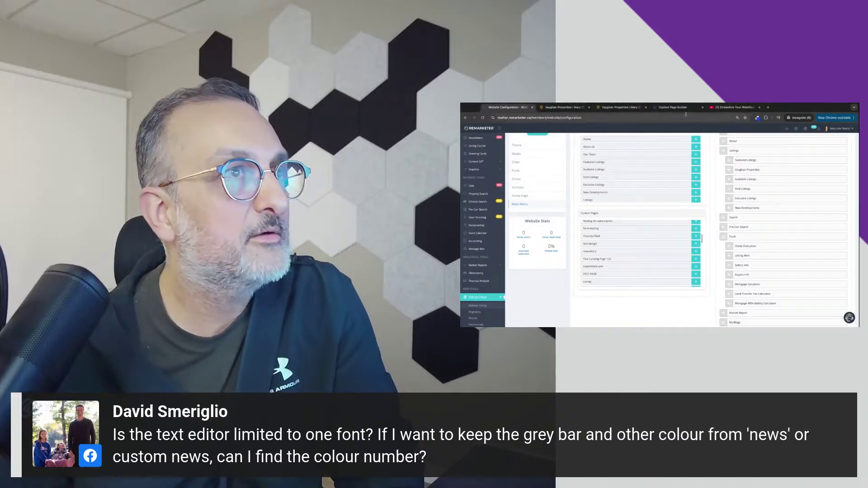
Step: Open the QR code heading in the page builder's text editor and review the available text formats and alignments
click(673, 108)
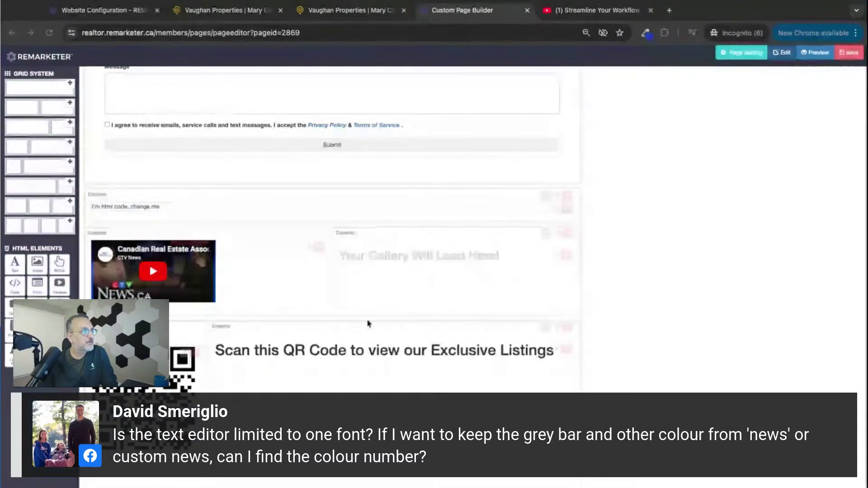
scroll(560, 333, down, 1)
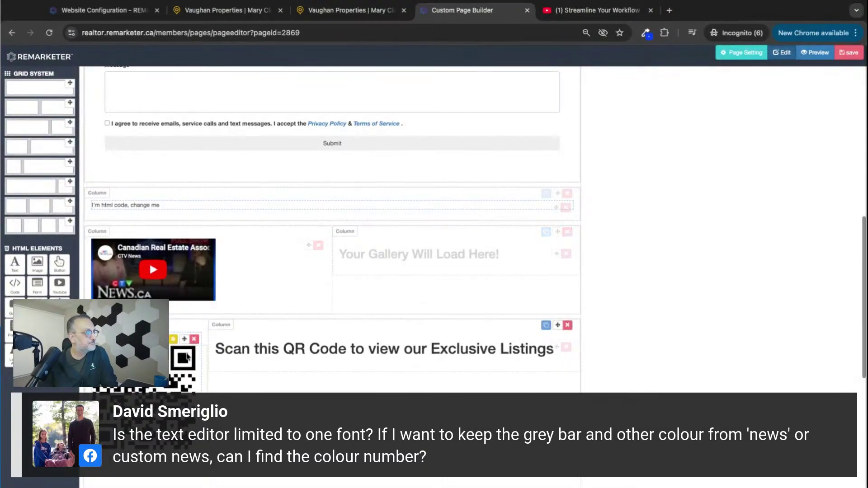
click(544, 340)
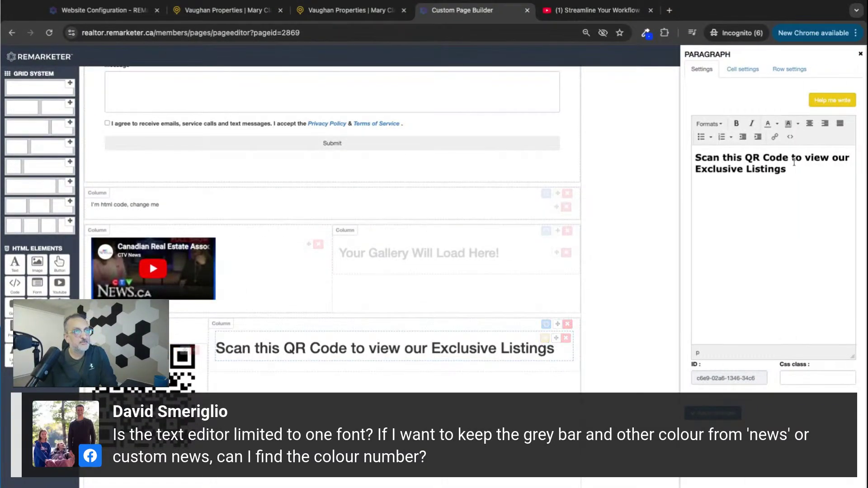
drag(697, 156, 786, 170)
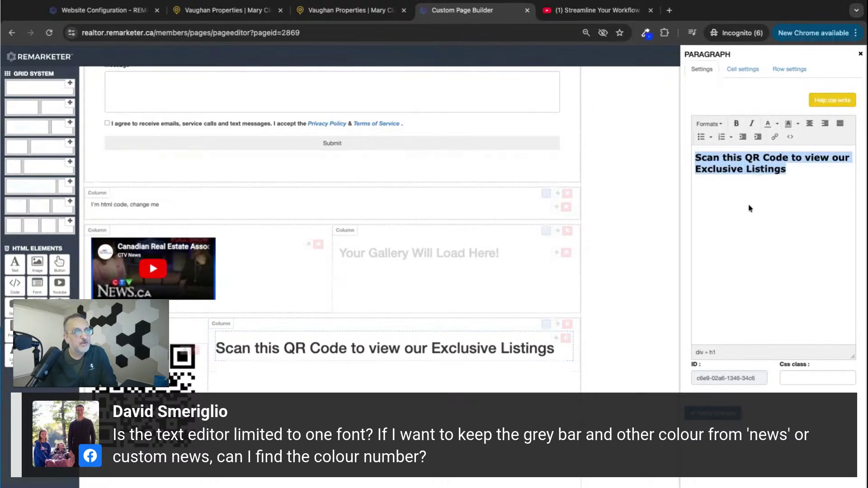
click(708, 124)
mouse_move(703, 145)
mouse_move(711, 177)
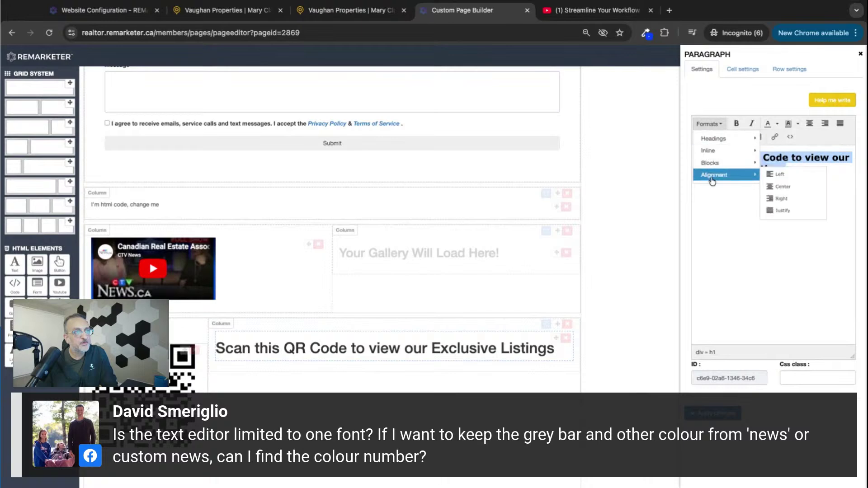
click(749, 234)
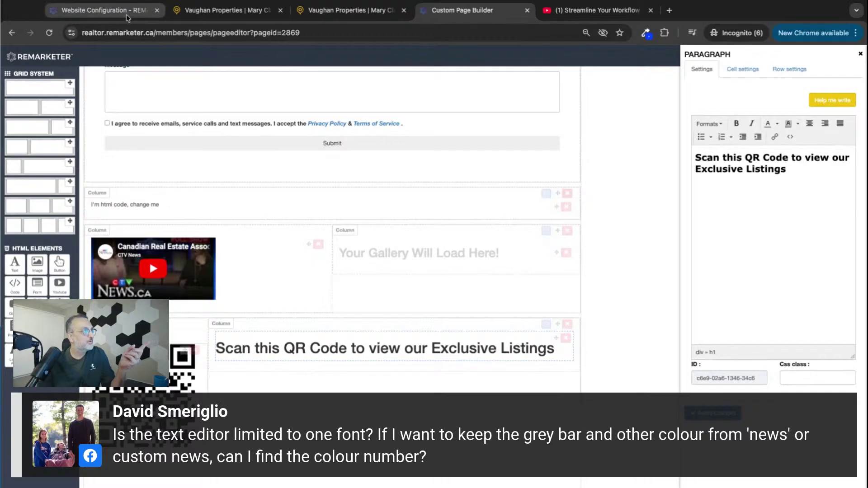
Step: Examine the website's body and header font options in the configuration, then return to the page builder
click(104, 10)
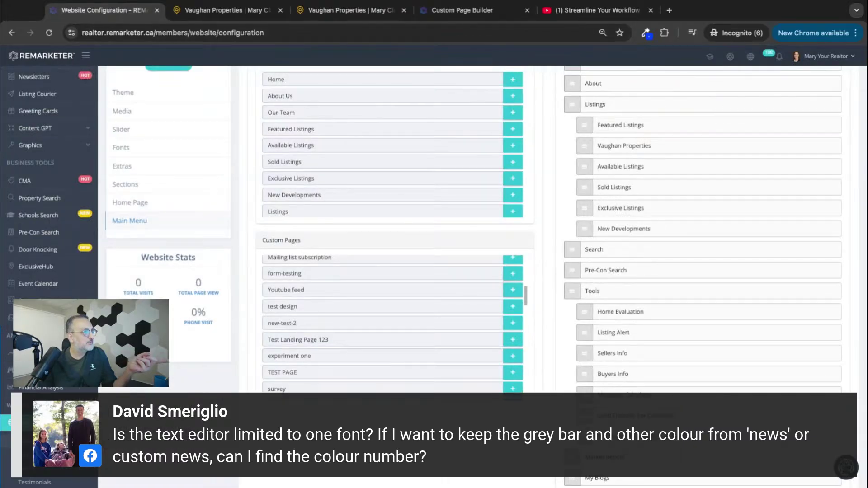
scroll(389, 226, up, 3)
click(131, 222)
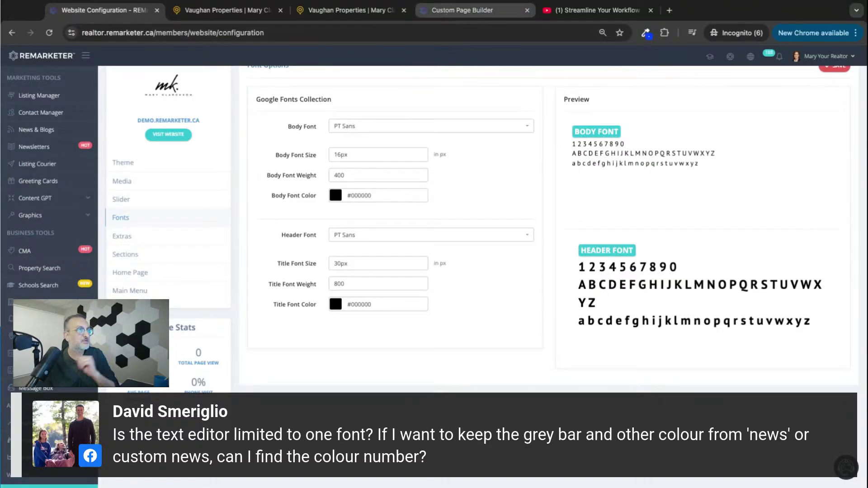
click(461, 10)
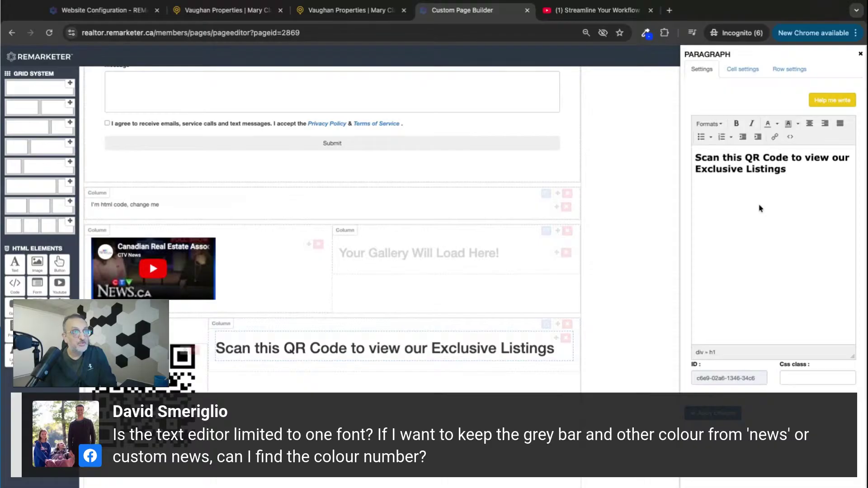
Step: Inspect the HTML source of the QR code heading, then close the paragraph settings without editing the text
click(791, 139)
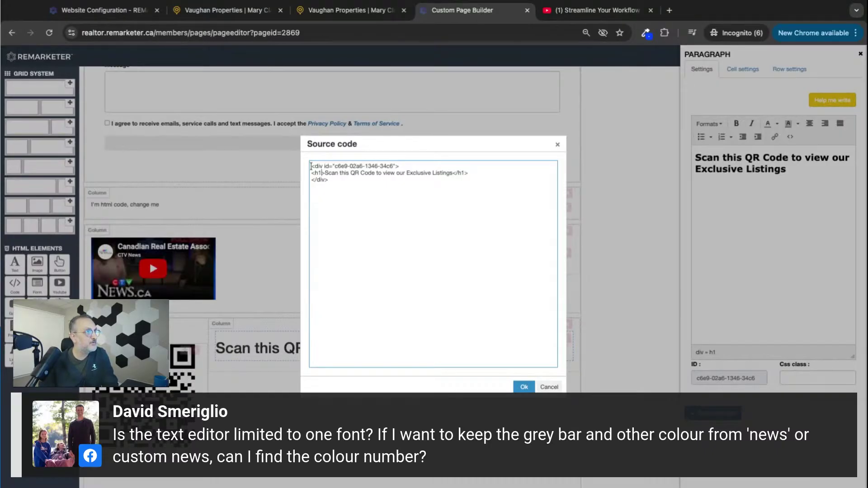
key(super+a)
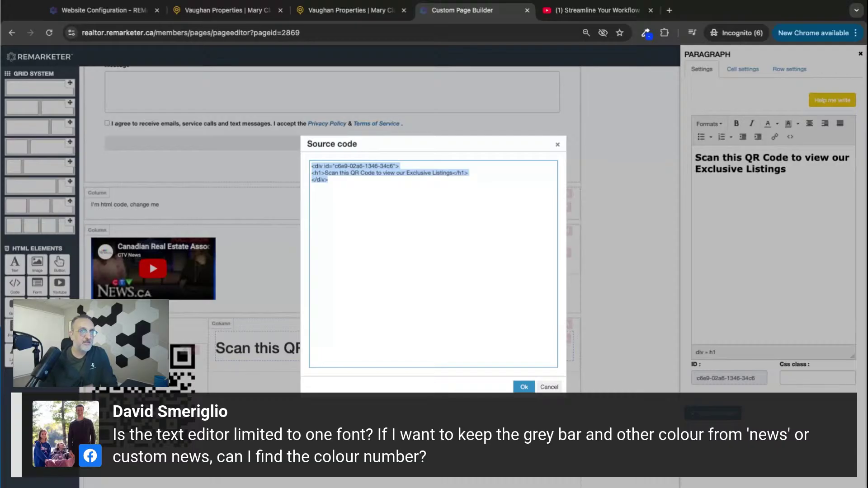
click(524, 387)
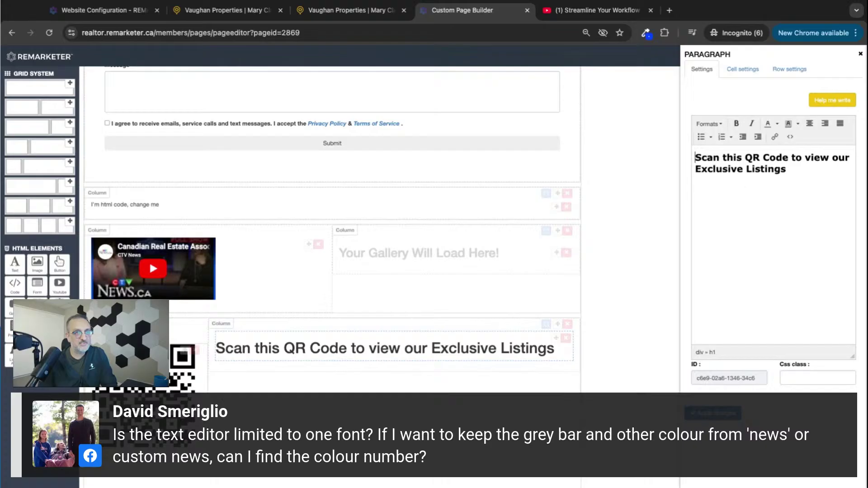
click(859, 56)
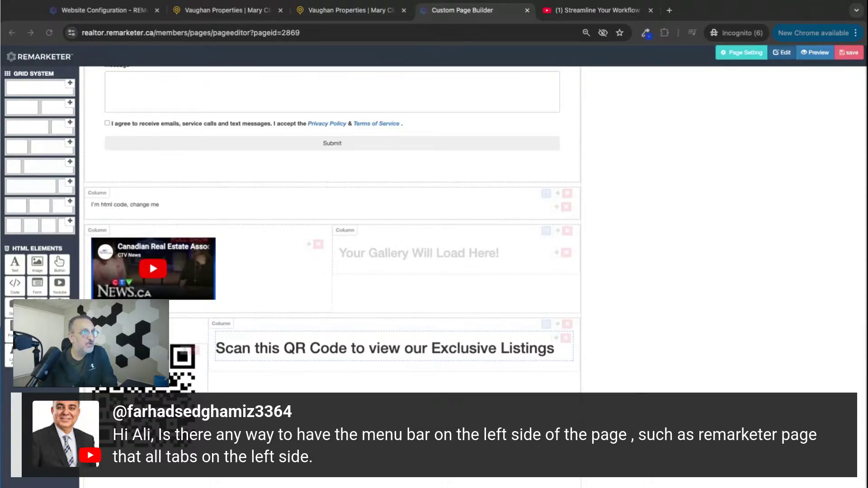
click(593, 367)
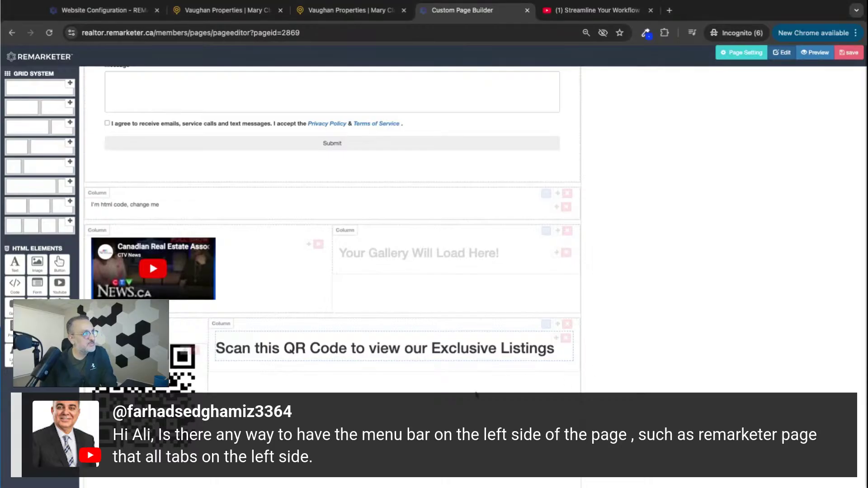
Step: Check the live Vaughan Properties page's side menu at mobile width, then restore the wide window and reload the page
click(89, 12)
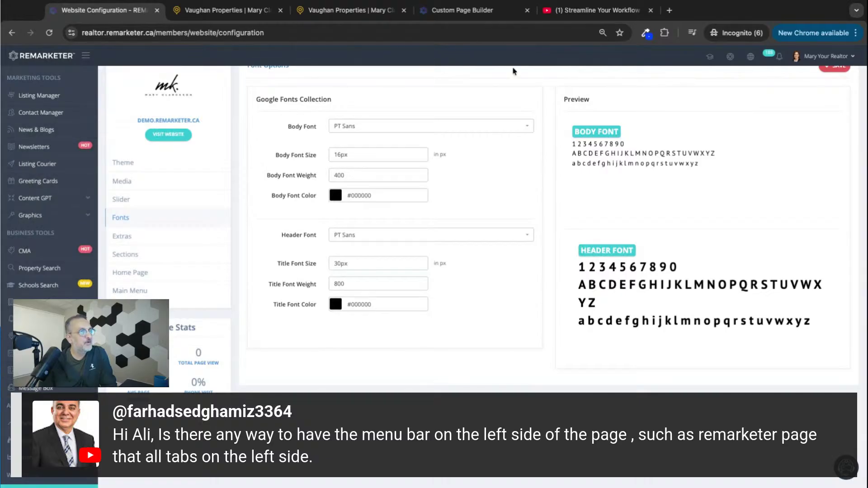
scroll(503, 72, up, 2)
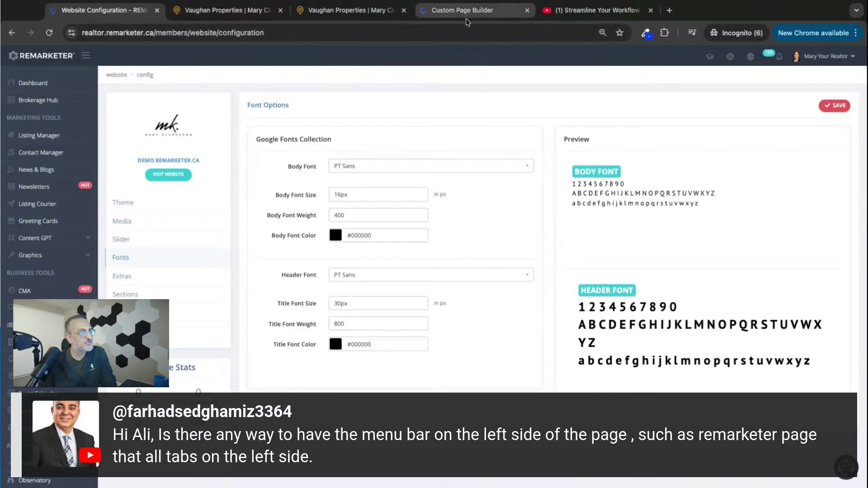
click(345, 14)
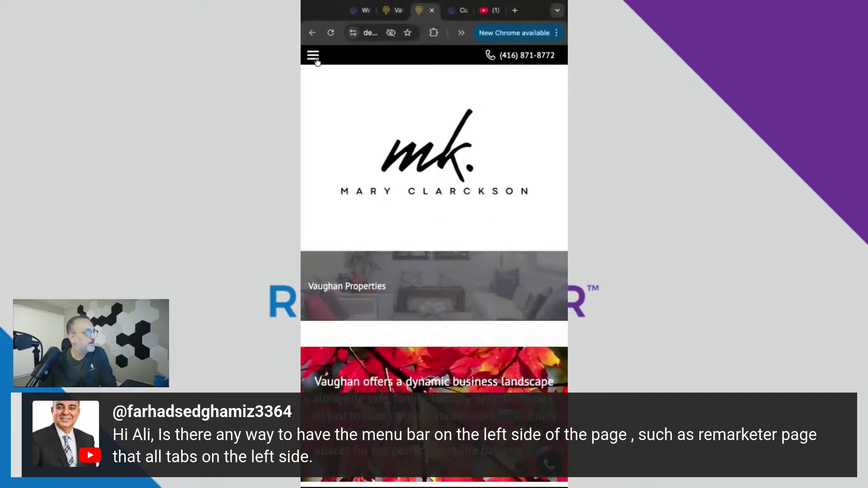
click(312, 55)
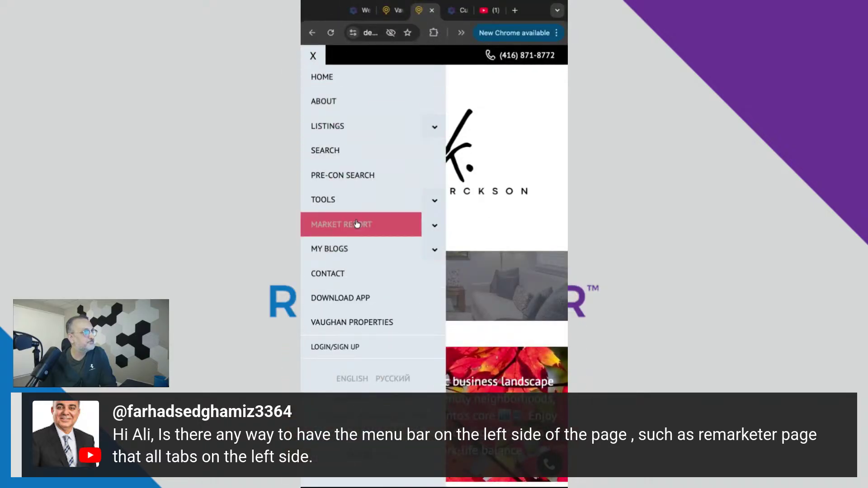
click(313, 55)
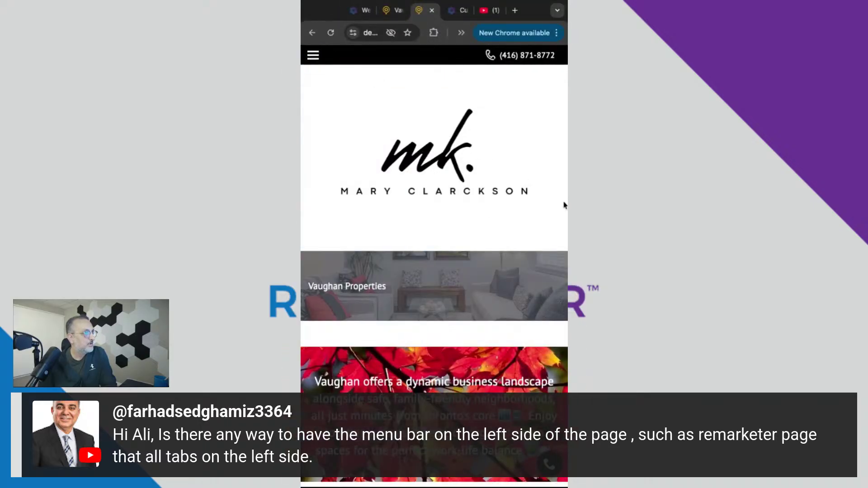
drag(567, 271, 846, 271)
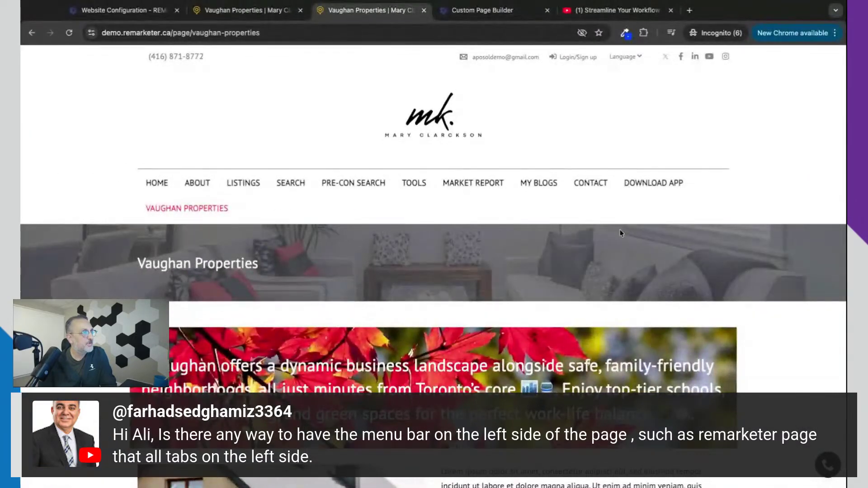
click(70, 37)
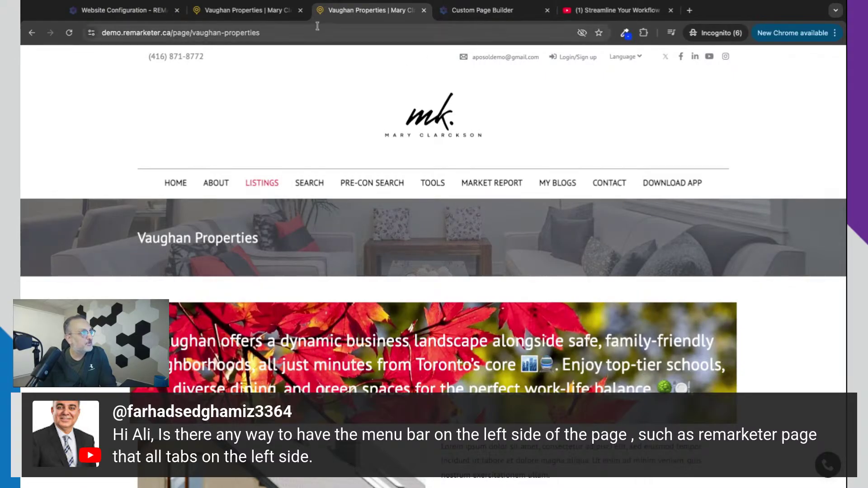
Step: Set the header style to Left Mini in the website's theme configuration and save it
click(137, 11)
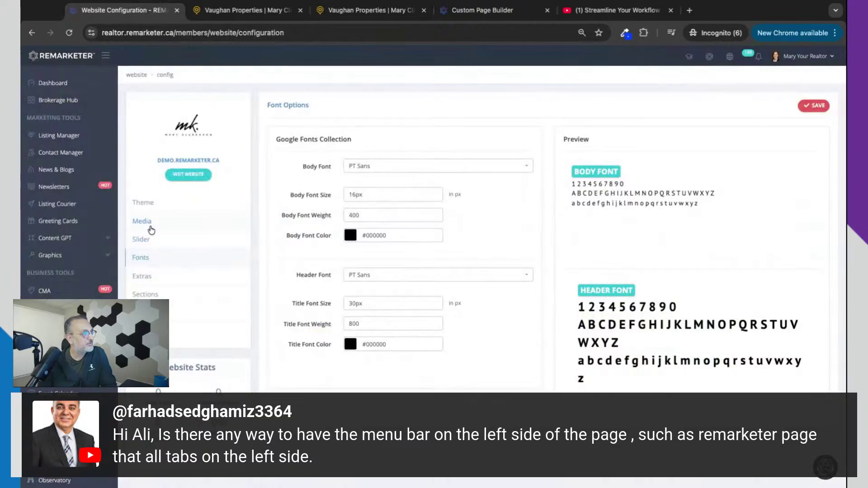
click(143, 202)
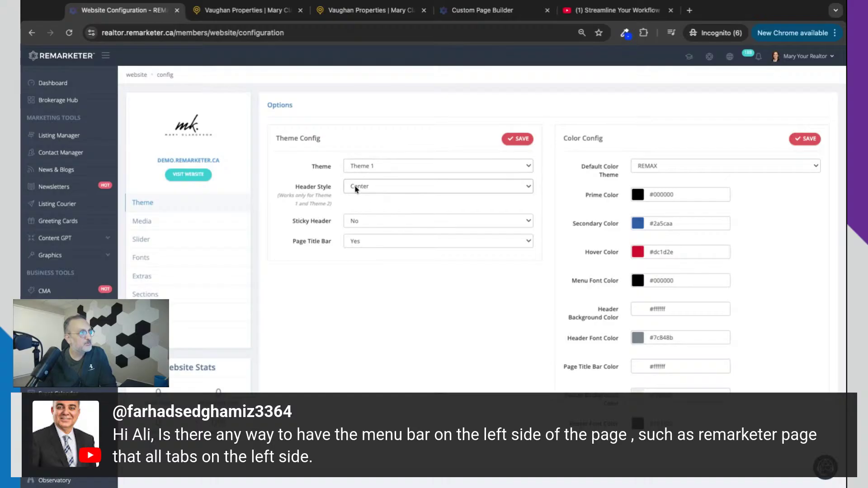
click(369, 181)
click(517, 139)
Step: Open the live website's home page from the website configuration to check its header
click(488, 11)
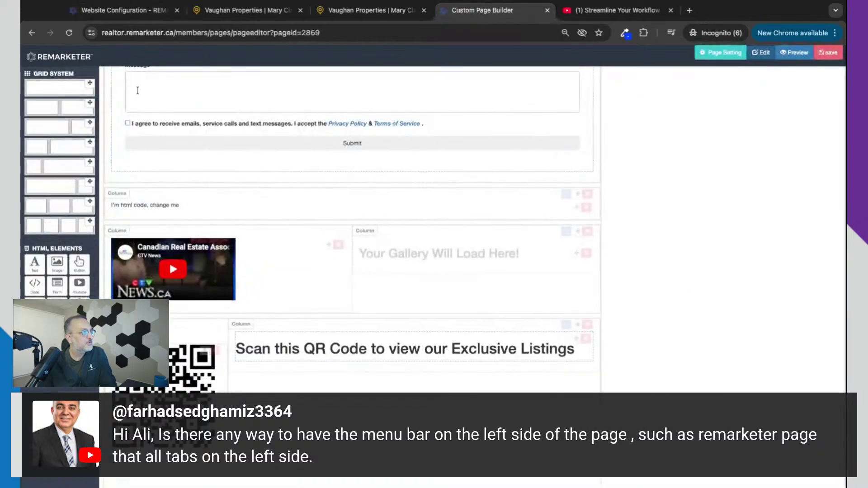
click(244, 10)
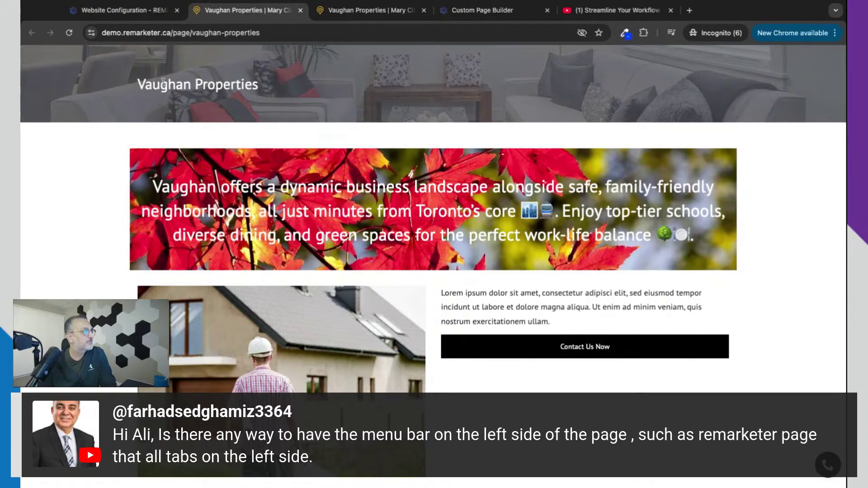
click(116, 11)
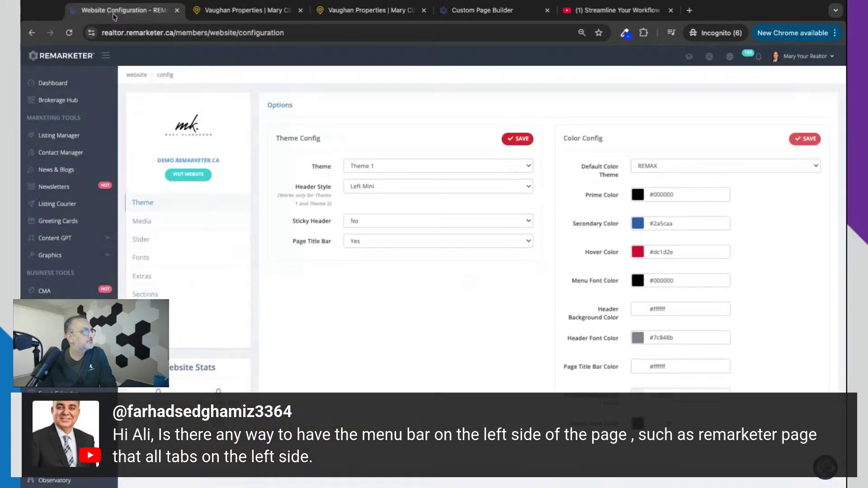
click(730, 57)
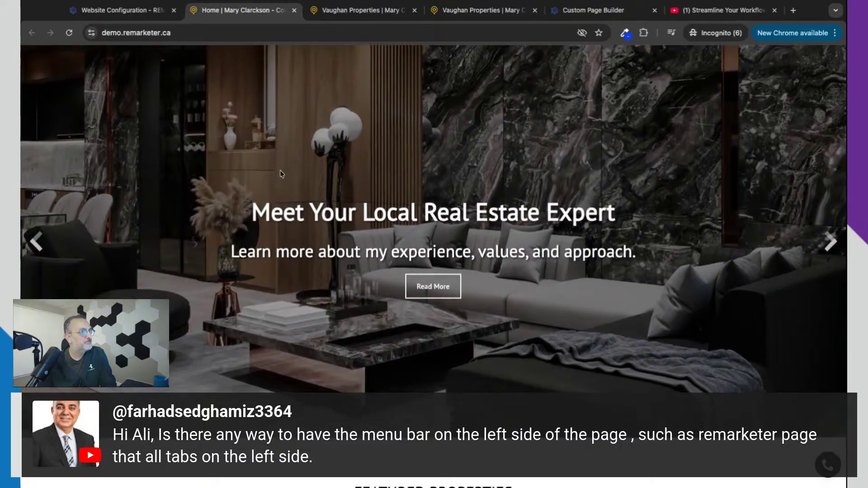
Step: Save the theme configuration with the Left Mini header again, reload the home page to check it, and return to the configuration
click(131, 10)
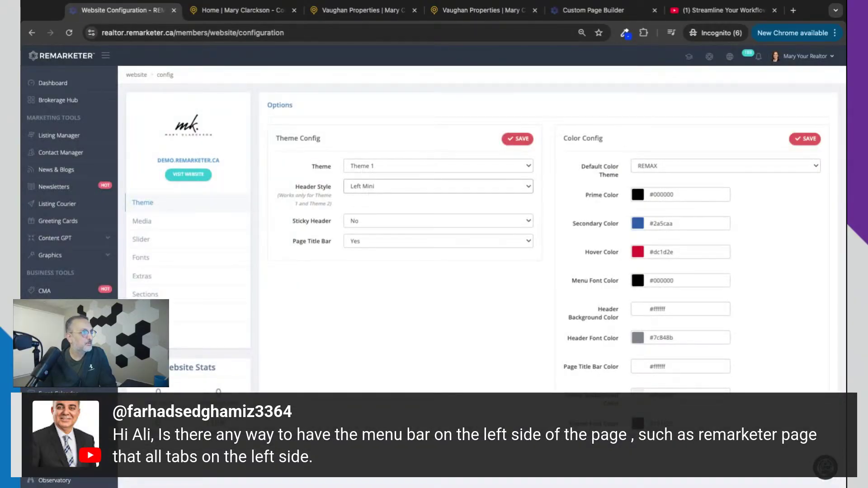
click(517, 138)
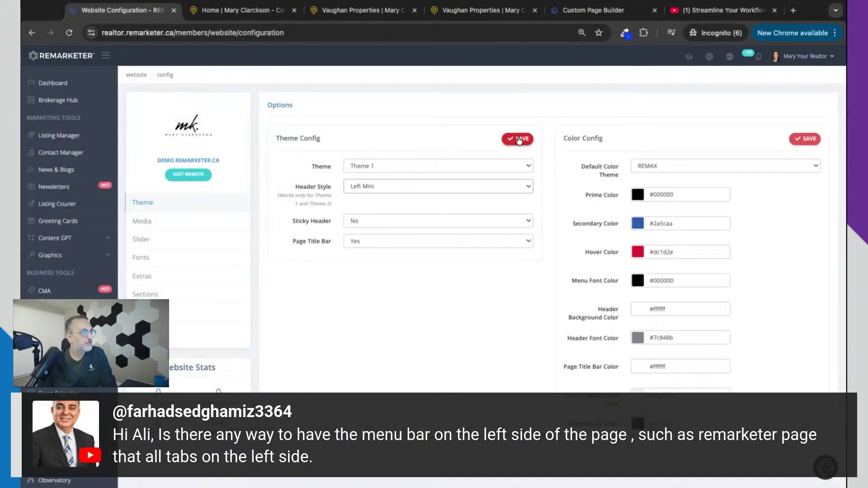
click(213, 15)
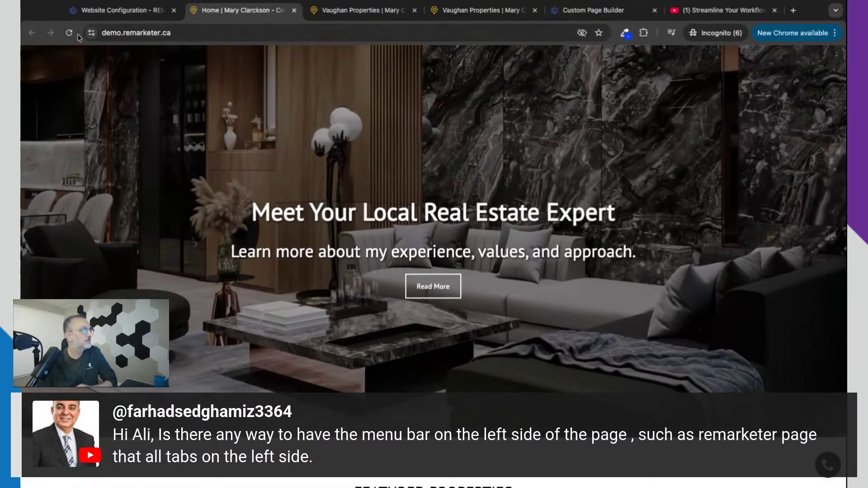
click(67, 34)
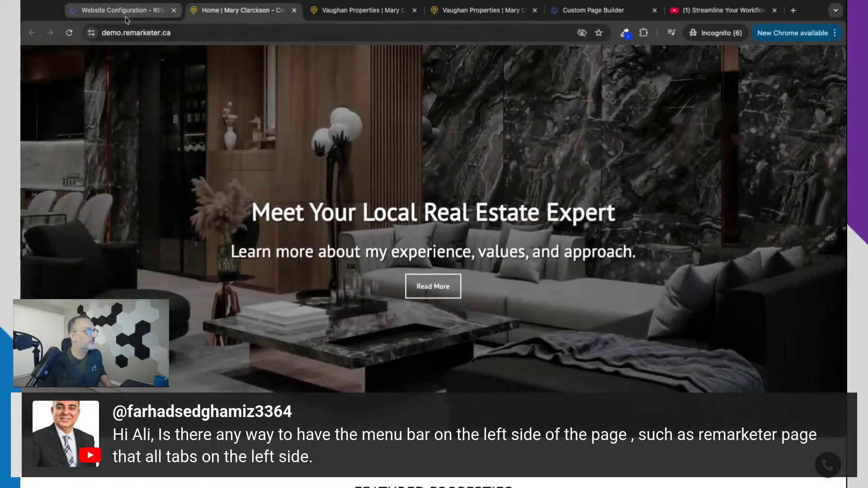
click(127, 18)
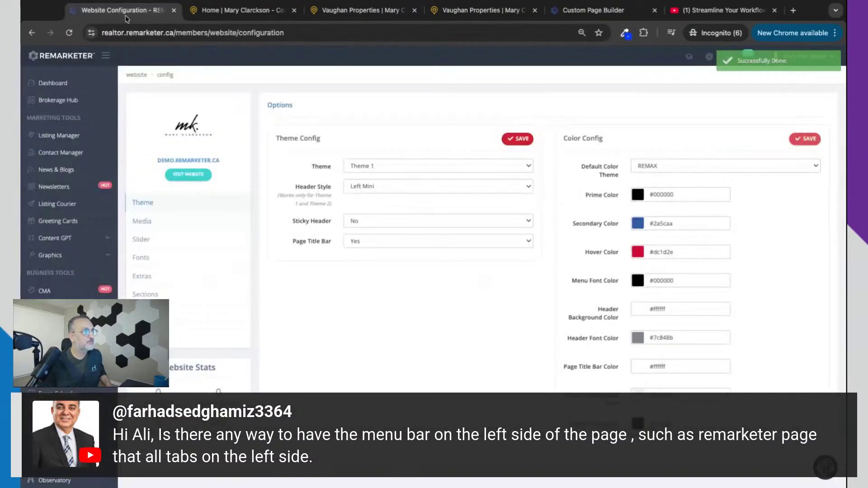
Step: Change the theme's header style to Left and save the theme configuration
click(369, 188)
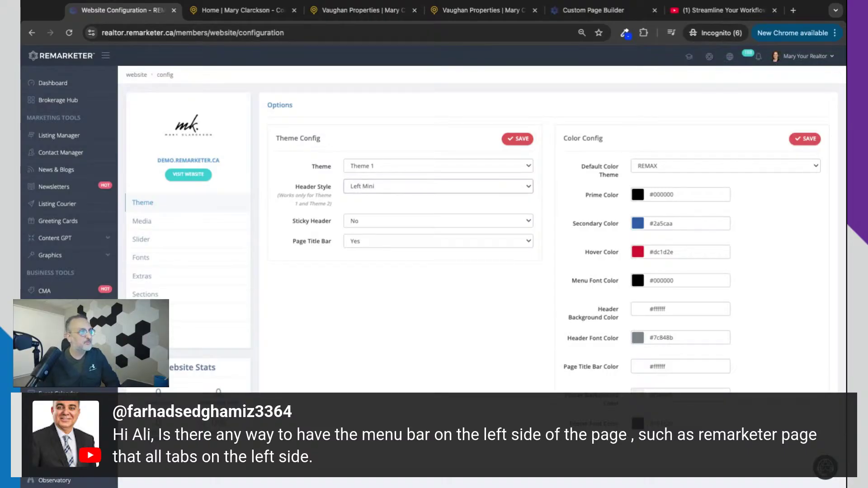
click(369, 177)
click(527, 141)
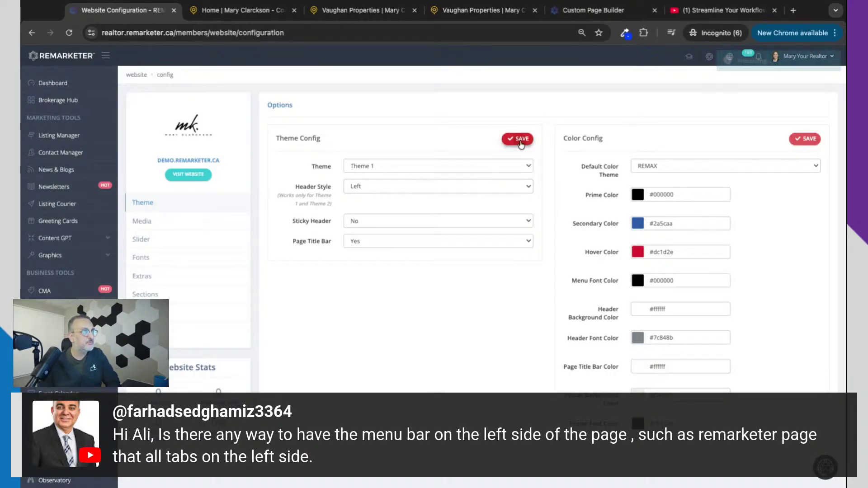
Step: Reload the live home page to review the Left header layout, then return to the website configuration
click(243, 14)
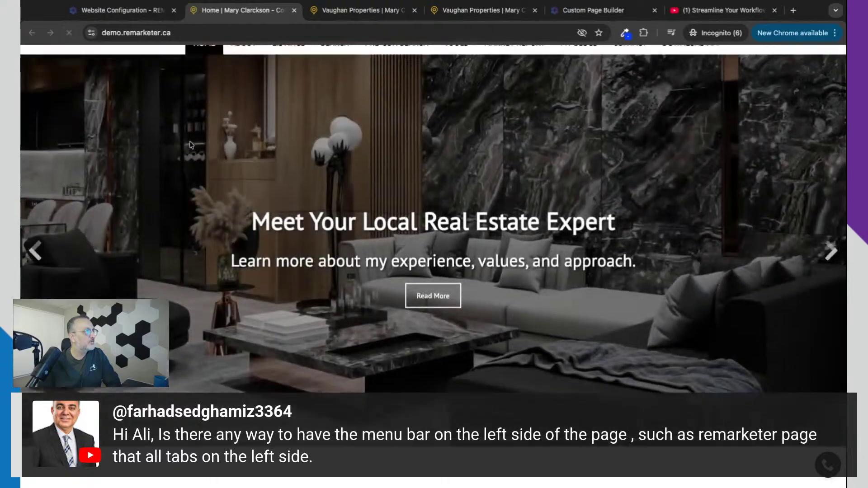
key(super+r)
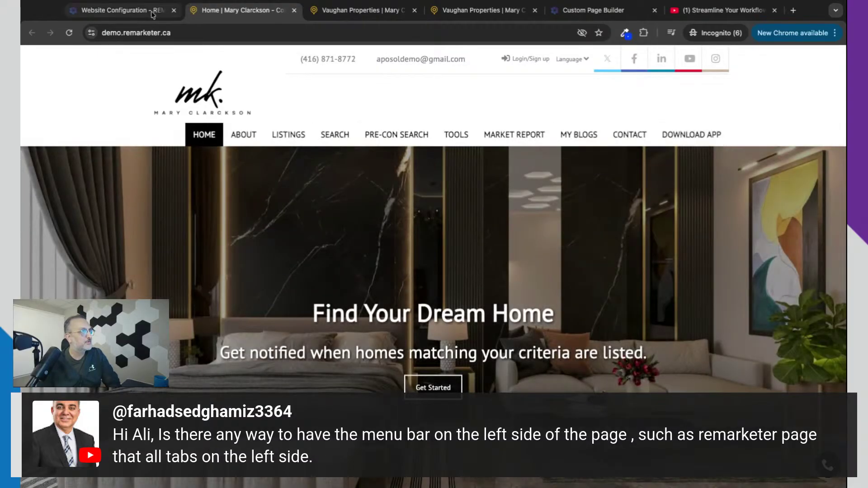
click(109, 15)
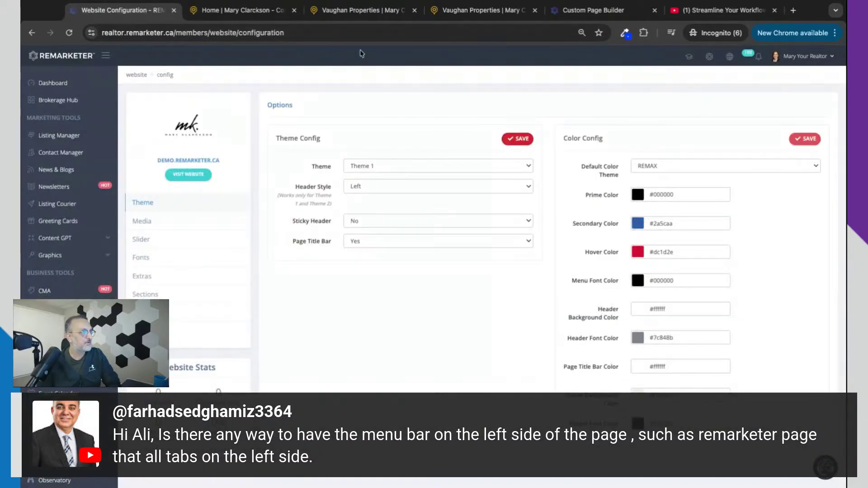